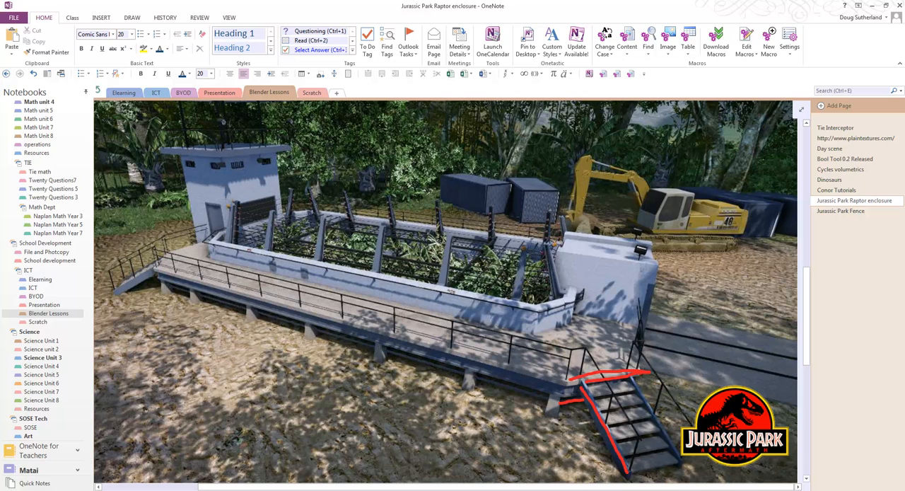
- Examine the annotated raptor enclosure reference images, covering the watchtower, walkway and stairs
{"action": "scroll", "coordinate": [420, 276], "scroll_direction": "up", "scroll_amount": 10}
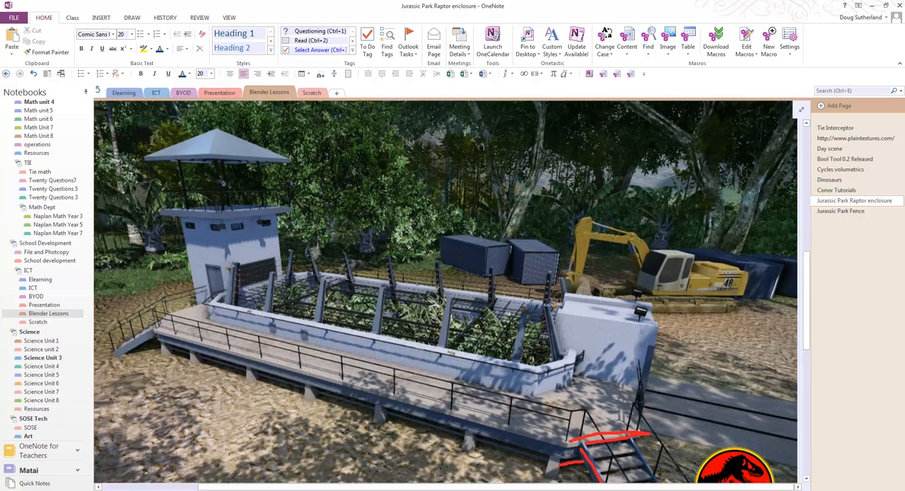
{"action": "scroll", "coordinate": [418, 283], "scroll_direction": "up", "scroll_amount": 5}
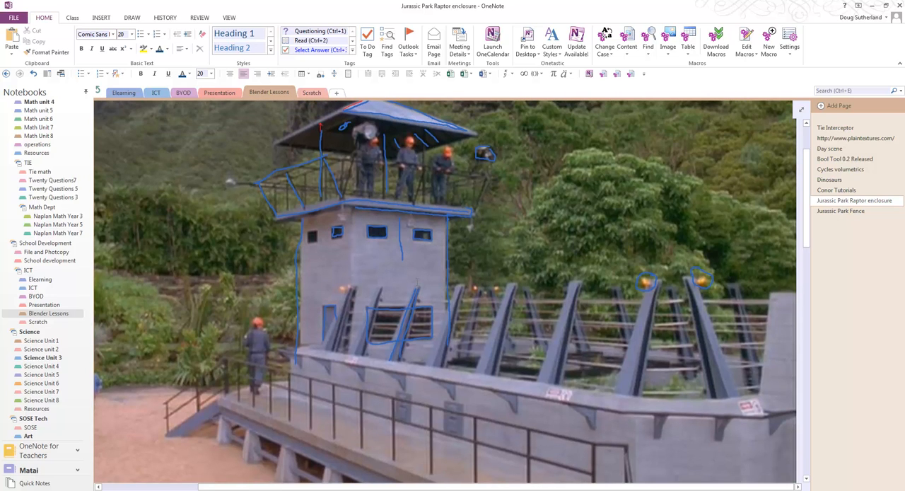
{"action": "scroll", "coordinate": [259, 375], "scroll_direction": "down", "scroll_amount": 2}
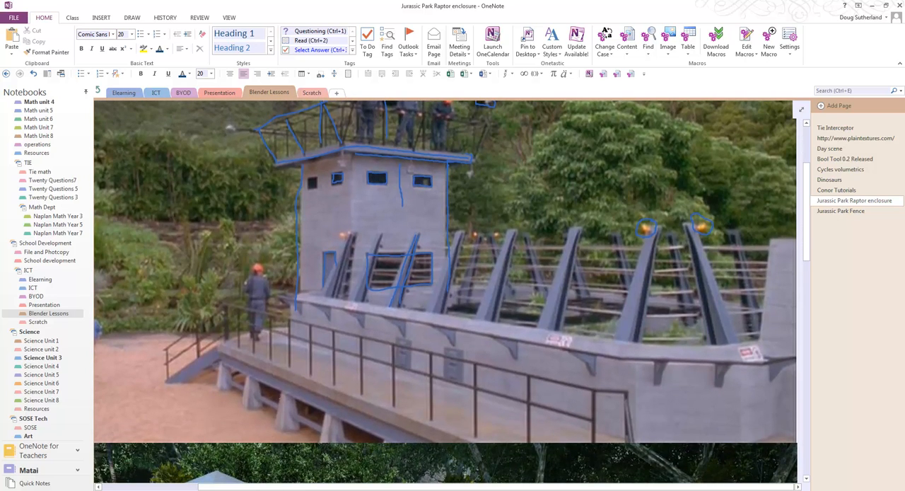
{"action": "scroll", "coordinate": [269, 405], "scroll_direction": "down", "scroll_amount": 8}
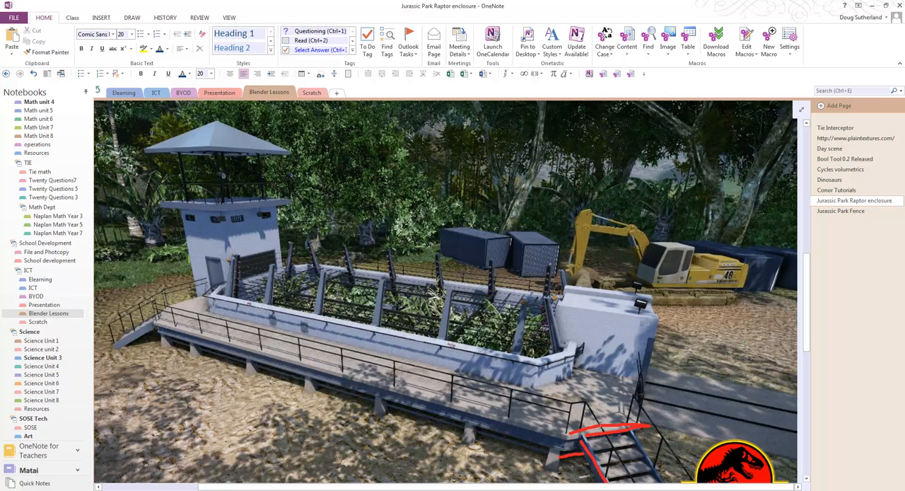
{"action": "scroll", "coordinate": [611, 424], "scroll_direction": "down", "scroll_amount": 1}
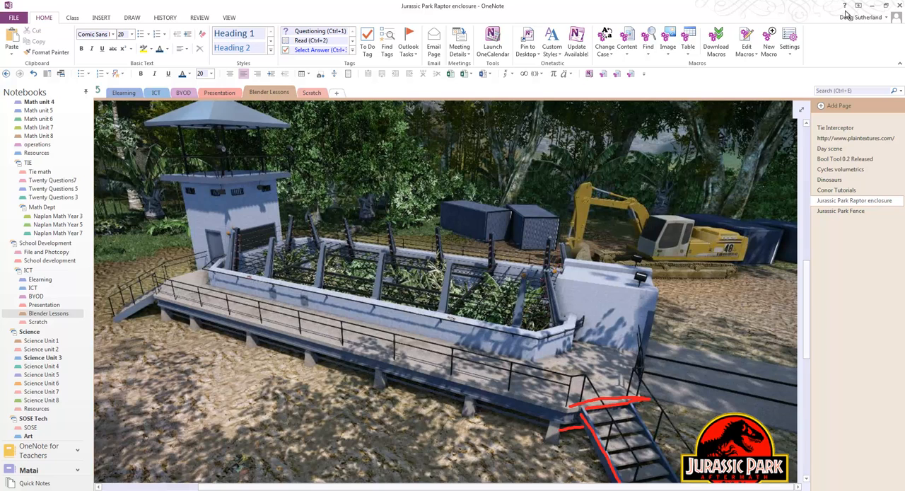
- Switch to Blender and, in edge select mode, select the upper long edge of the near stair stringer
{"action": "left_click", "coordinate": [873, 9]}
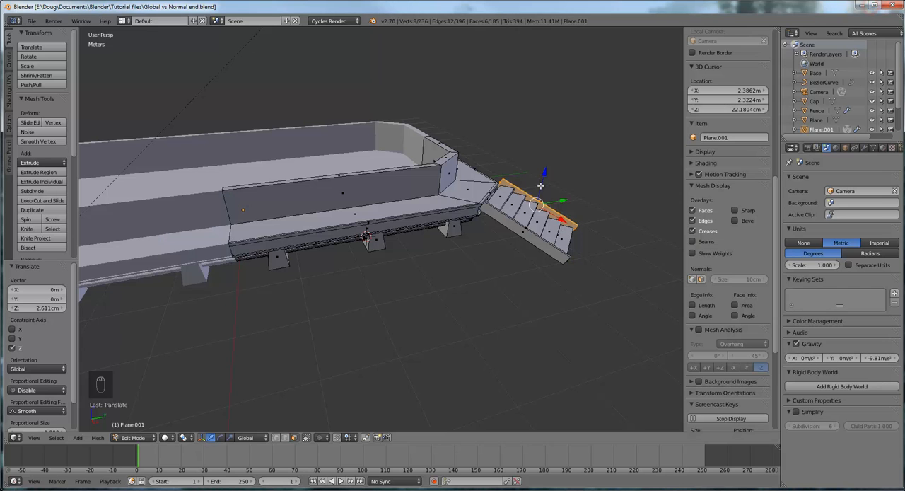
{"action": "scroll", "coordinate": [512, 258], "scroll_direction": "up", "scroll_amount": 2}
{"action": "scroll", "coordinate": [511, 259], "scroll_direction": "up", "scroll_amount": 5}
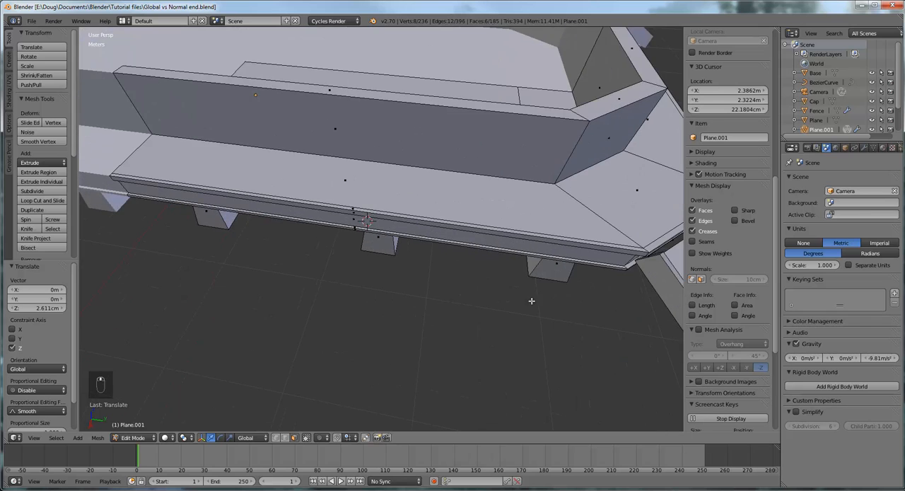
{"action": "middle_click_drag", "start_coordinate": [540, 301], "coordinate": [408, 287]}
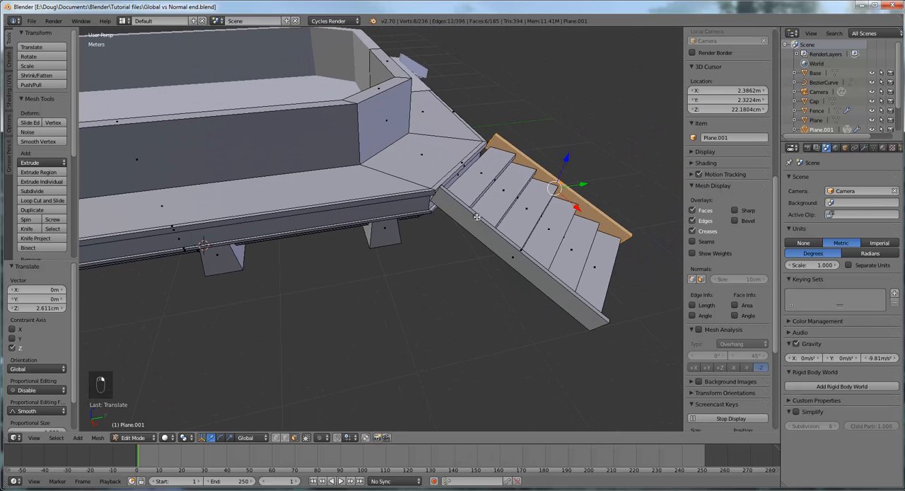
{"action": "left_click", "coordinate": [285, 437]}
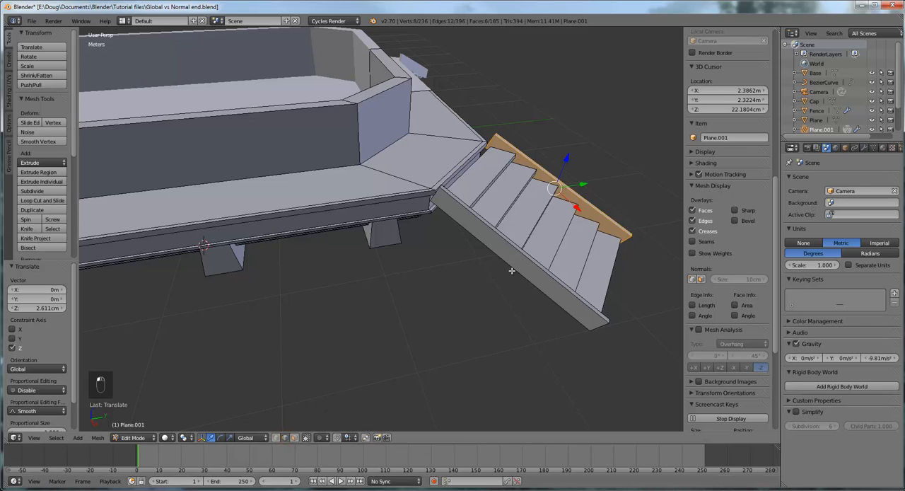
{"action": "left_click", "coordinate": [520, 249]}
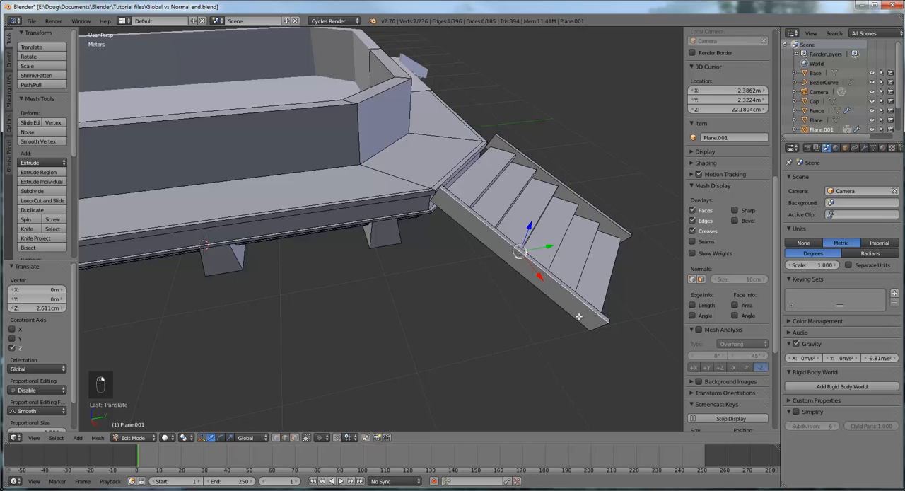
- Add one lengthwise loop cut to the near stair stringer, slid toward its lower edge with a factor of about 0.304
{"action": "middle_click_drag", "start_coordinate": [520, 251], "coordinate": [454, 234]}
{"action": "scroll", "coordinate": [454, 239], "scroll_direction": "up", "scroll_amount": 2}
{"action": "middle_click_drag", "start_coordinate": [511, 216], "coordinate": [515, 179]}
{"action": "scroll", "coordinate": [548, 223], "scroll_direction": "up", "scroll_amount": 3}
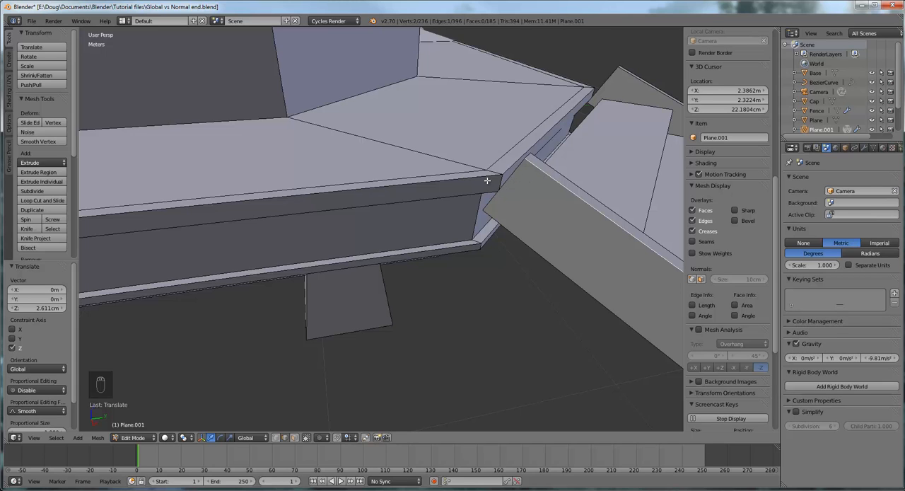
{"action": "middle_click_drag", "start_coordinate": [463, 174], "coordinate": [475, 233]}
{"action": "scroll", "coordinate": [544, 232], "scroll_direction": "up", "scroll_amount": 3}
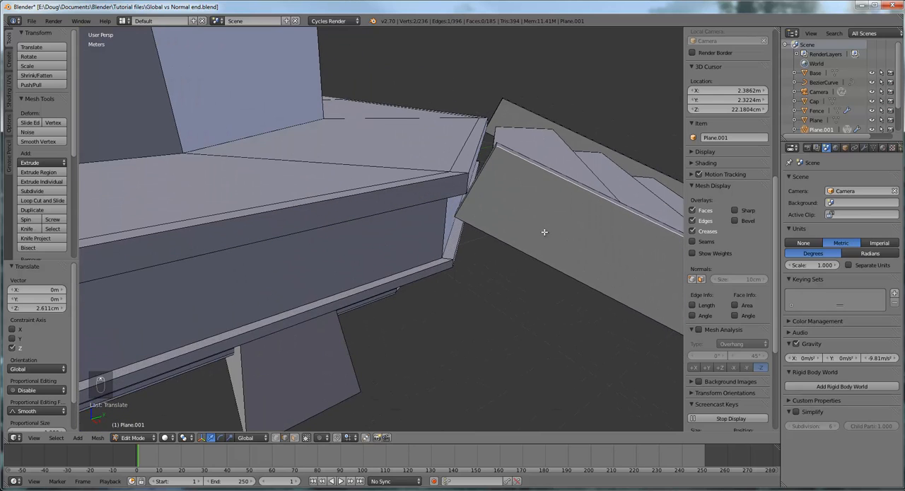
{"action": "middle_click_drag", "start_coordinate": [544, 232], "coordinate": [505, 218]}
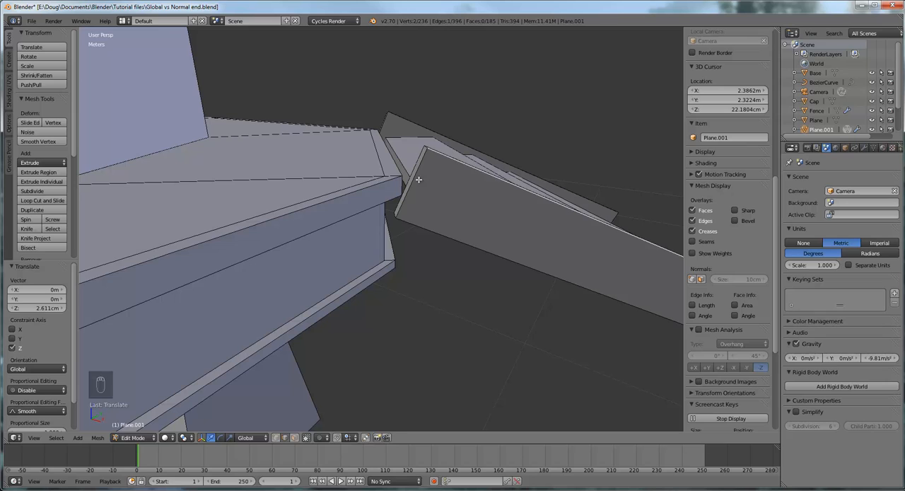
{"action": "key", "text": "ctrl+r"}
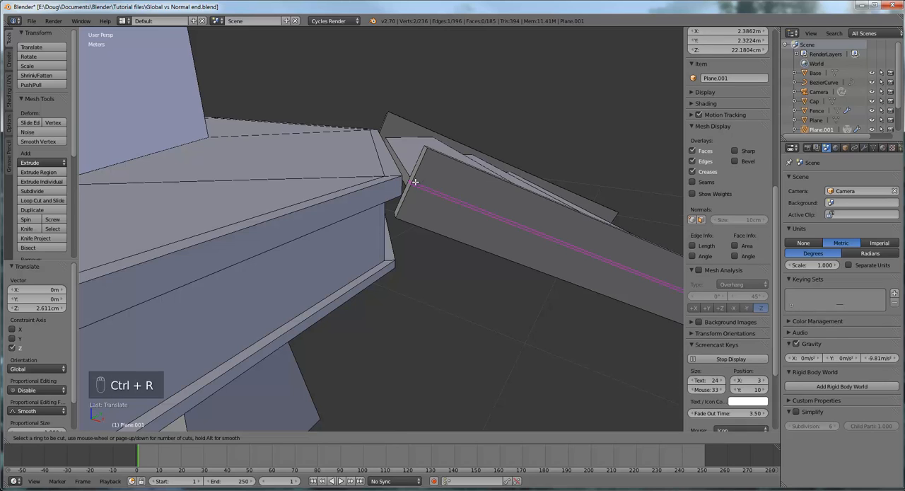
{"action": "left_click", "coordinate": [415, 182]}
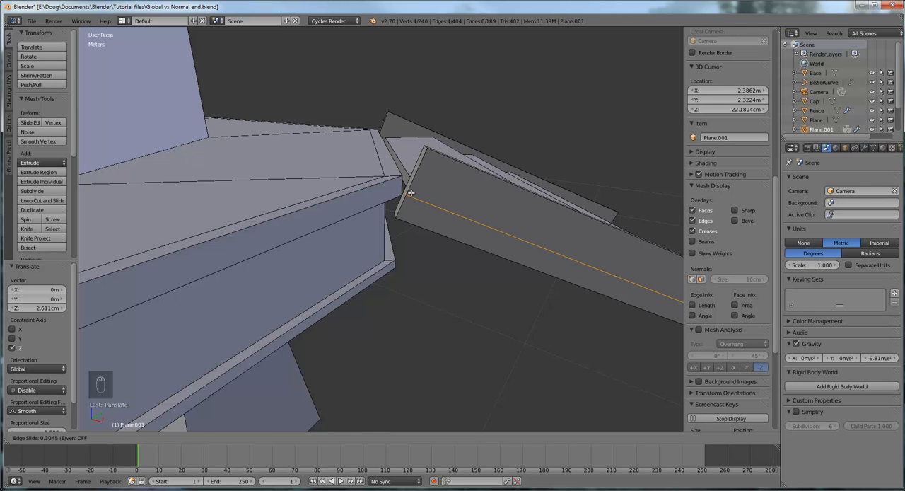
{"action": "left_click", "coordinate": [409, 192]}
- Slide the new edge loop further along the stringer with the Edge Slide tool, using a factor of about 0.187
{"action": "middle_click_drag", "start_coordinate": [438, 208], "coordinate": [435, 190]}
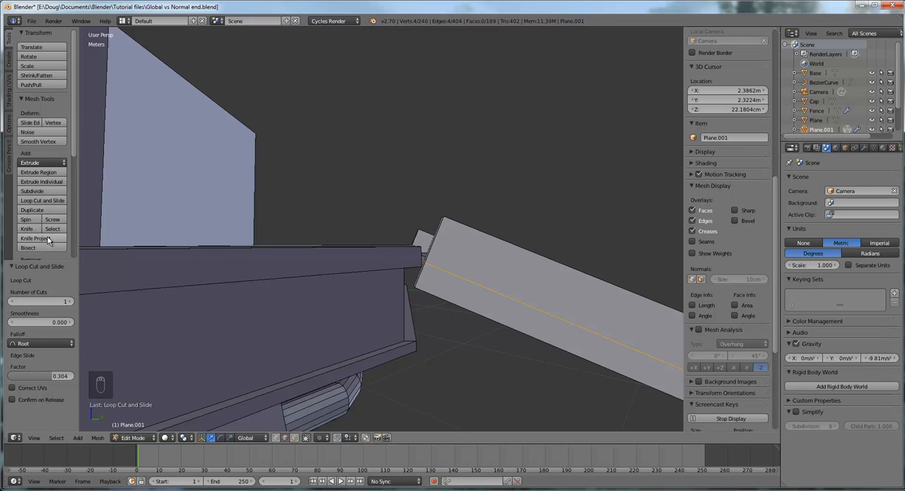
{"action": "left_click", "coordinate": [31, 124]}
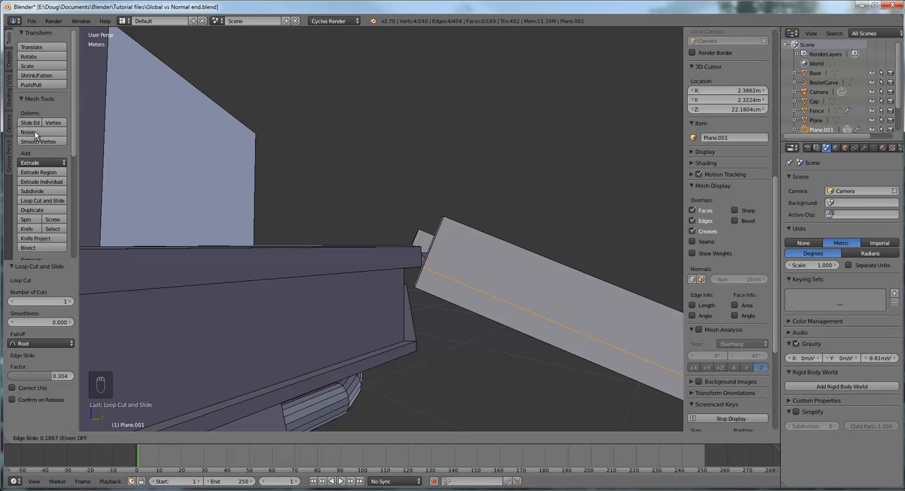
{"action": "left_click", "coordinate": [36, 135]}
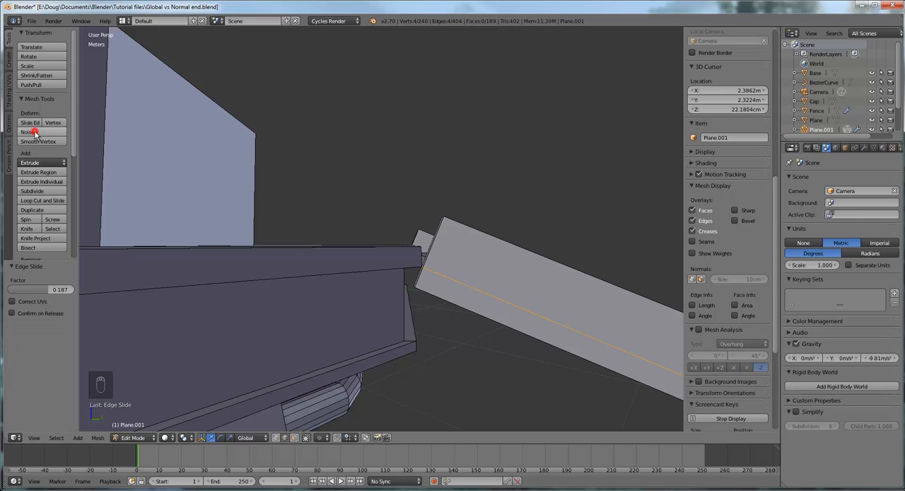
{"action": "mouse_move", "coordinate": [476, 278]}
{"action": "middle_mouse_down"}
{"action": "mouse_move", "coordinate": [455, 275]}
{"action": "mouse_move", "coordinate": [499, 299]}
{"action": "mouse_move", "coordinate": [465, 289]}
{"action": "middle_mouse_up"}
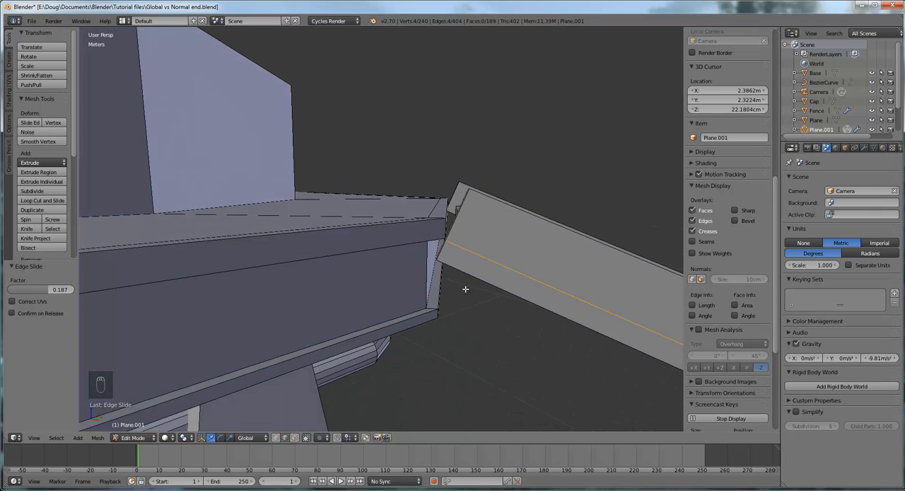
{"action": "mouse_move", "coordinate": [495, 219]}
{"action": "middle_mouse_down"}
{"action": "mouse_move", "coordinate": [507, 223]}
{"action": "mouse_move", "coordinate": [488, 226]}
{"action": "mouse_move", "coordinate": [501, 214]}
{"action": "middle_mouse_up"}
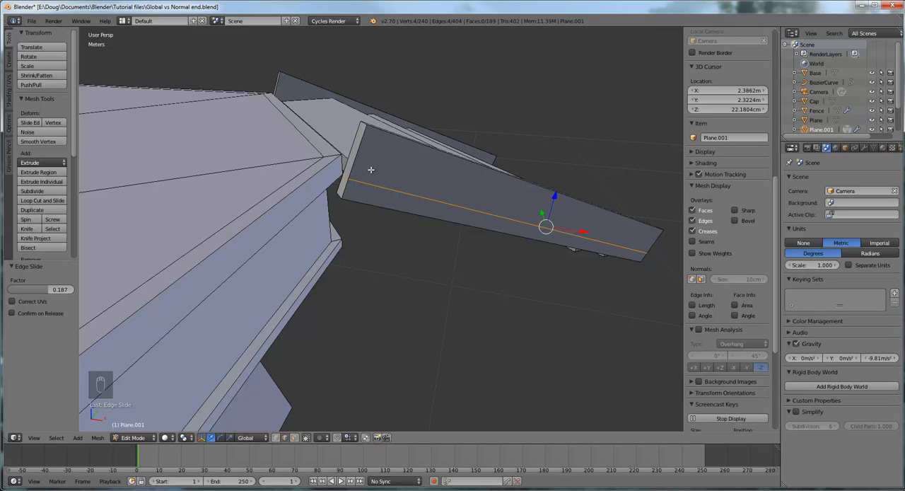
- In edge select mode, select the short top edge at the platform end of the near stringer
{"action": "left_click", "coordinate": [295, 438]}
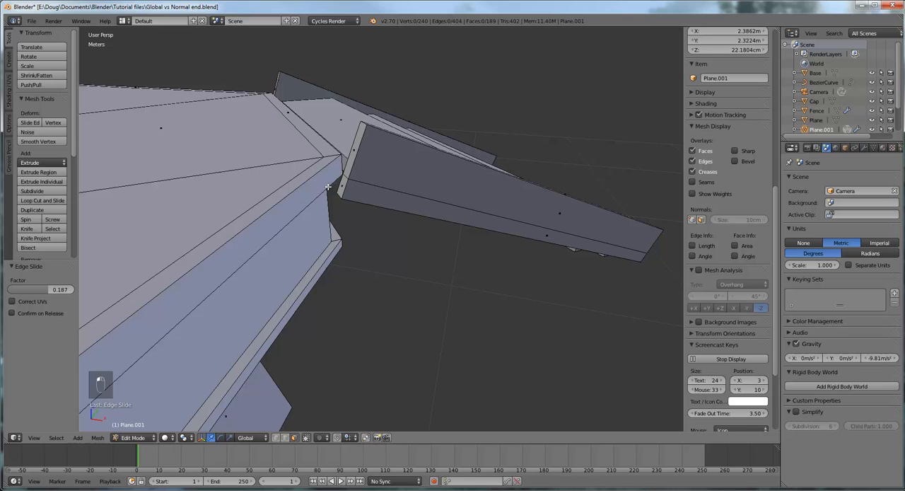
{"action": "left_click", "coordinate": [285, 437]}
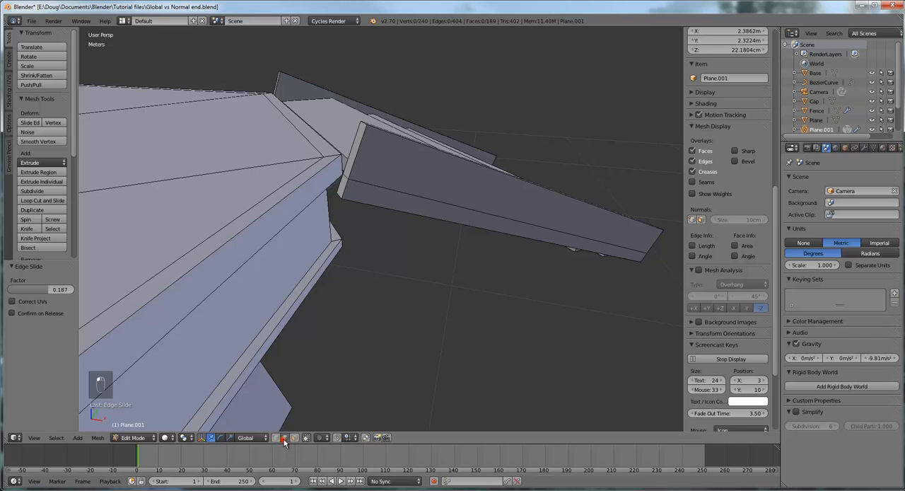
{"action": "right_click", "coordinate": [364, 123]}
{"action": "middle_click_drag", "start_coordinate": [408, 129], "coordinate": [406, 192]}
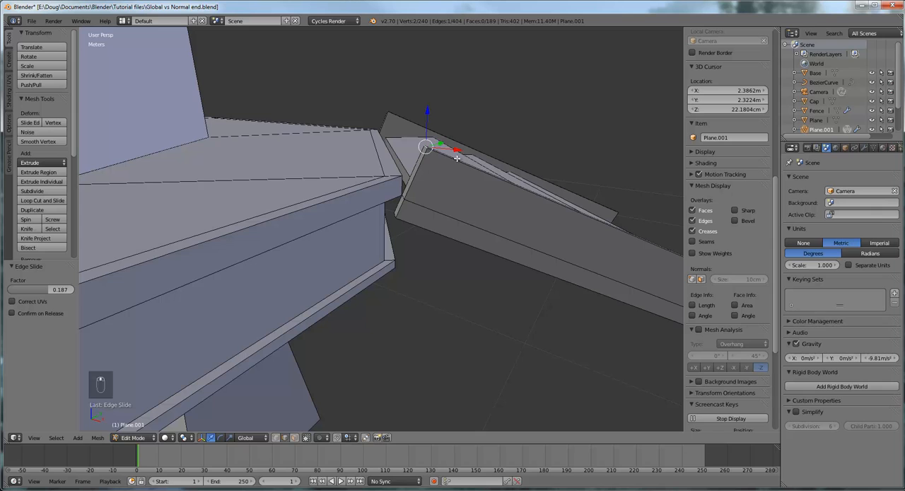
- Try to move the stringer's top end edge along the global X axis
{"action": "middle_click_drag", "start_coordinate": [457, 158], "coordinate": [444, 176]}
{"action": "middle_click_drag", "start_coordinate": [516, 151], "coordinate": [476, 148]}
{"action": "mouse_move", "coordinate": [520, 197]}
{"action": "middle_mouse_down"}
{"action": "mouse_move", "coordinate": [485, 204]}
{"action": "mouse_move", "coordinate": [489, 224]}
{"action": "middle_mouse_up"}
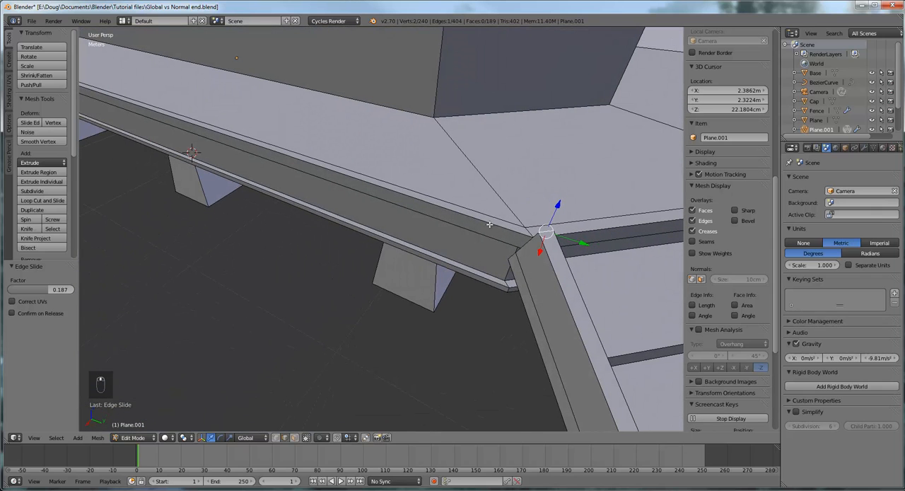
{"action": "left_click_drag", "start_coordinate": [542, 249], "coordinate": [543, 246]}
{"action": "right_click", "coordinate": [543, 246]}
{"action": "middle_click_drag", "start_coordinate": [547, 267], "coordinate": [586, 253]}
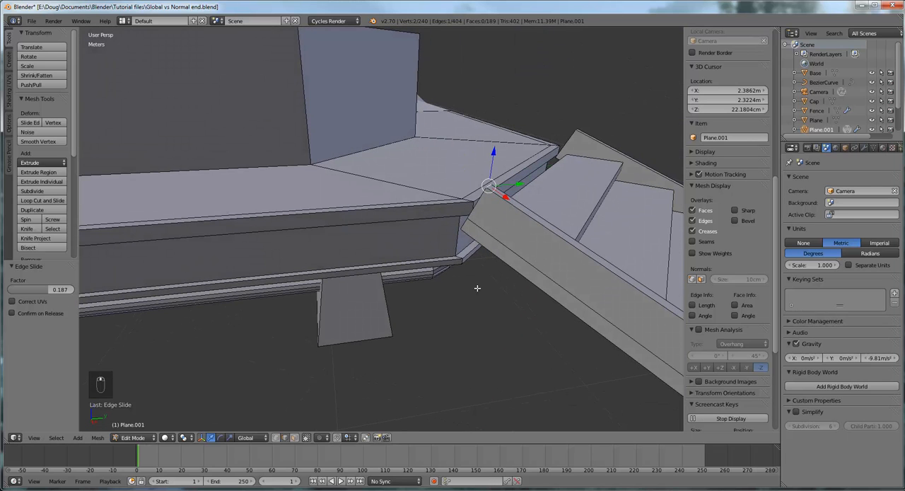
- Change the transform orientation to Normal for the selected stringer edge
{"action": "left_click", "coordinate": [255, 437]}
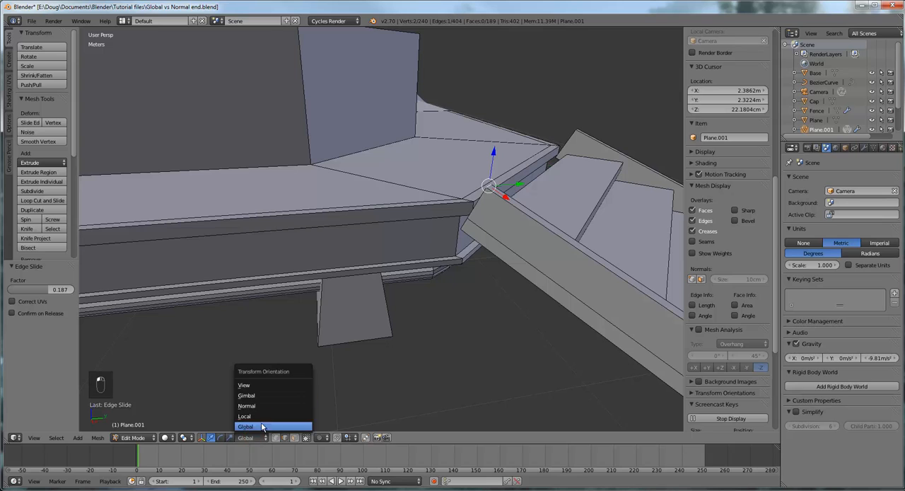
{"action": "left_click", "coordinate": [260, 417]}
{"action": "left_click", "coordinate": [251, 438]}
{"action": "left_click", "coordinate": [259, 404]}
- Move the stringer's top end edge about -7.96 cm along the normal X axis, toward the platform
{"action": "middle_click_drag", "start_coordinate": [415, 316], "coordinate": [490, 280]}
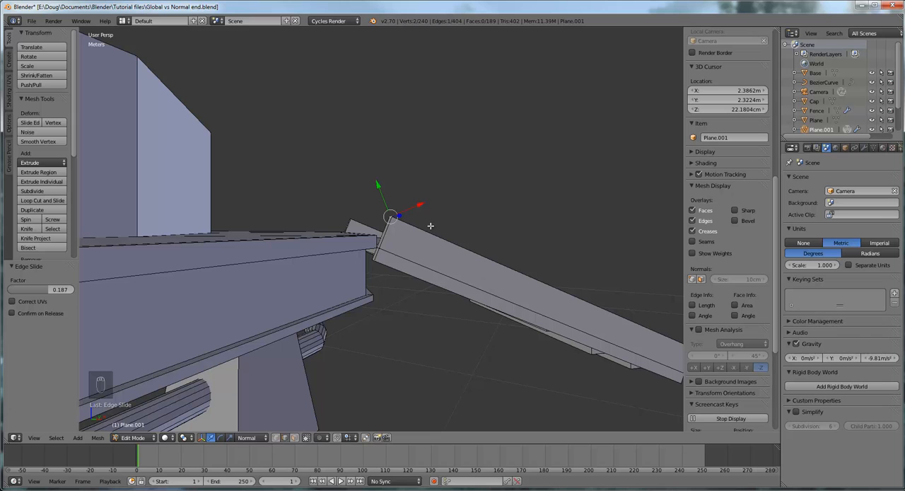
{"action": "middle_click_drag", "start_coordinate": [422, 204], "coordinate": [503, 260]}
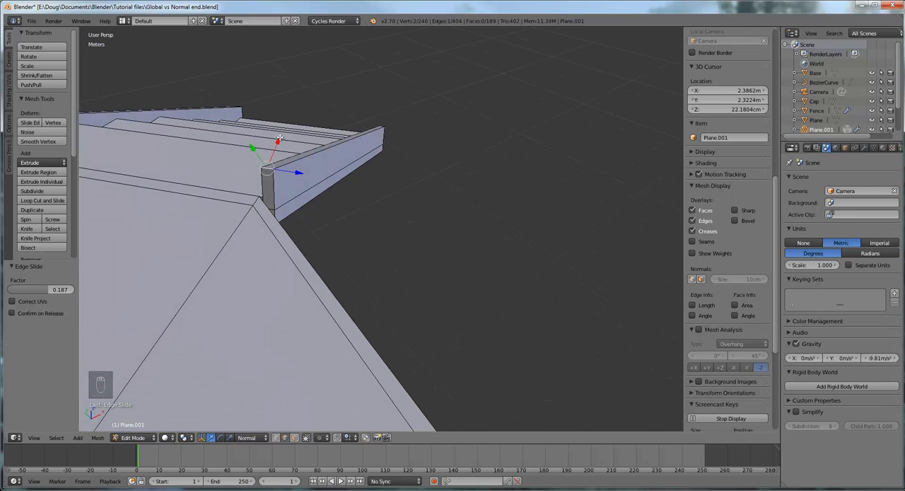
{"action": "key", "text": "g"}
{"action": "key", "text": "x"}
{"action": "key", "text": "x"}
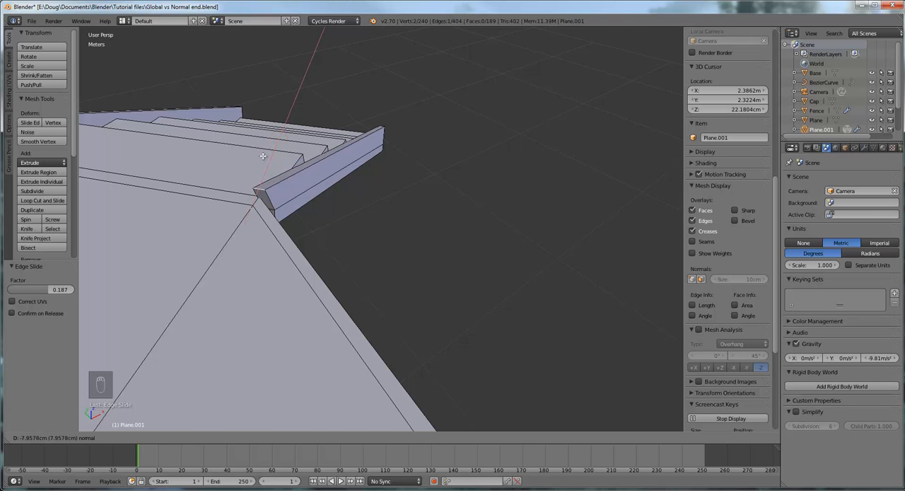
{"action": "left_click", "coordinate": [263, 156]}
{"action": "middle_click_drag", "start_coordinate": [263, 155], "coordinate": [206, 97]}
{"action": "middle_click_drag", "start_coordinate": [408, 172], "coordinate": [446, 188]}
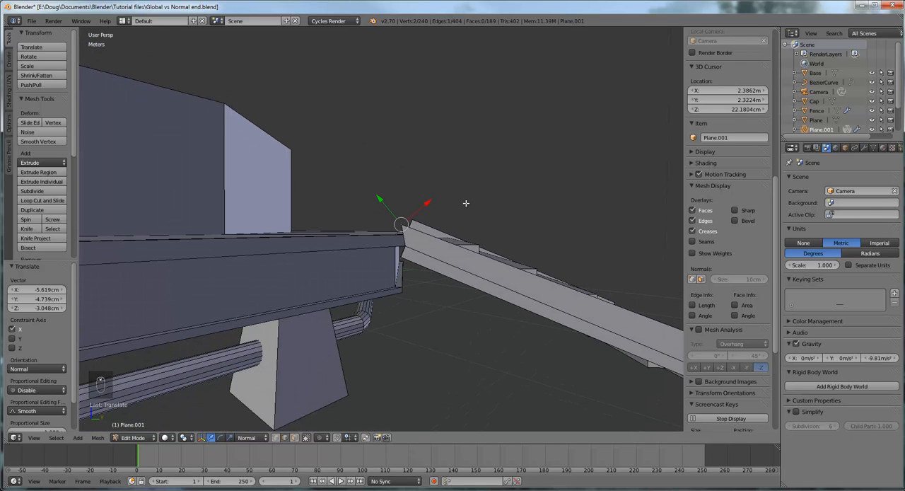
{"action": "scroll", "coordinate": [466, 203], "scroll_direction": "down", "scroll_amount": 2}
{"action": "middle_click_drag", "start_coordinate": [533, 215], "coordinate": [543, 261]}
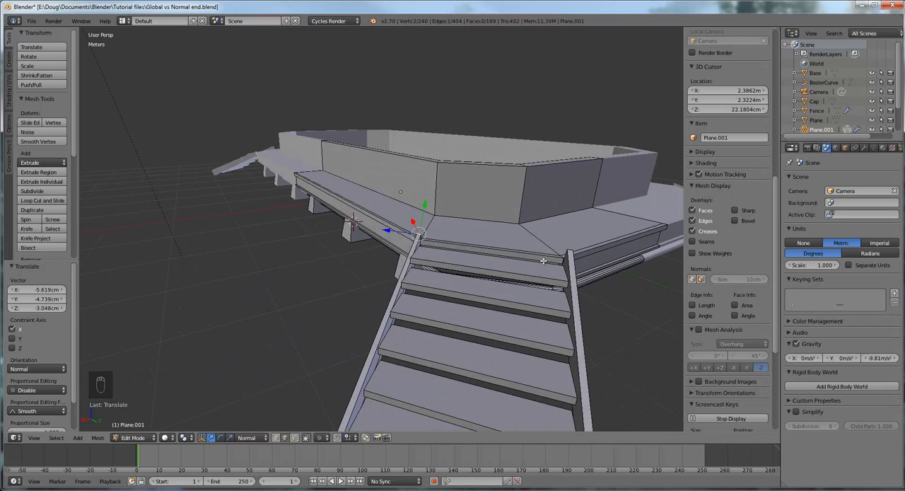
- In face select mode, select all six stair treads as complete linked pieces
{"action": "right_click", "coordinate": [499, 268]}
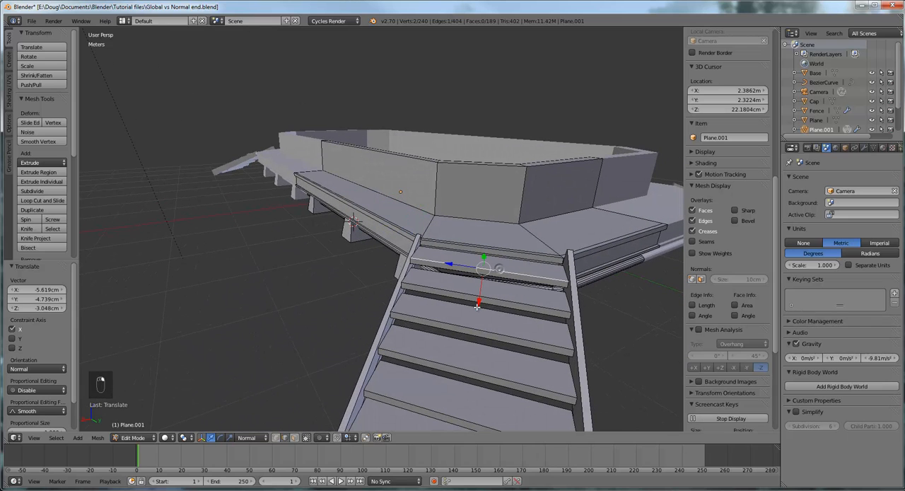
{"action": "left_click", "coordinate": [294, 437]}
{"action": "right_click", "coordinate": [482, 261]}
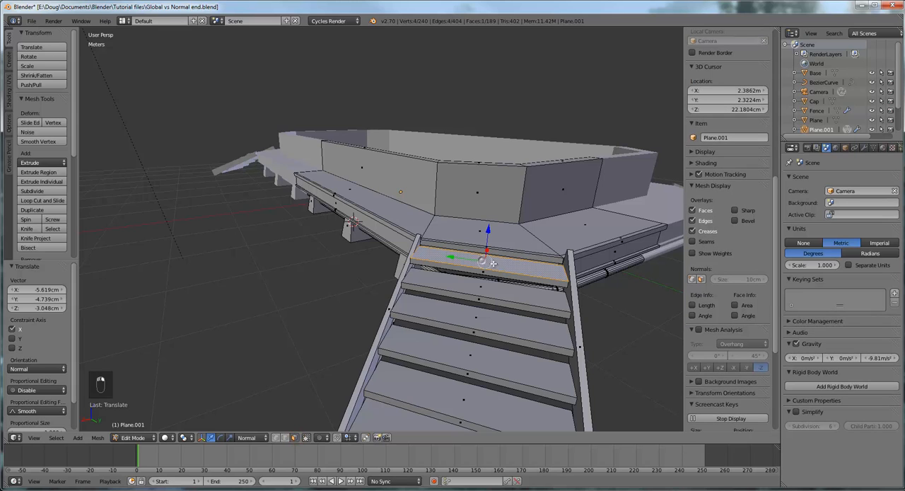
{"action": "key", "text": "l"}
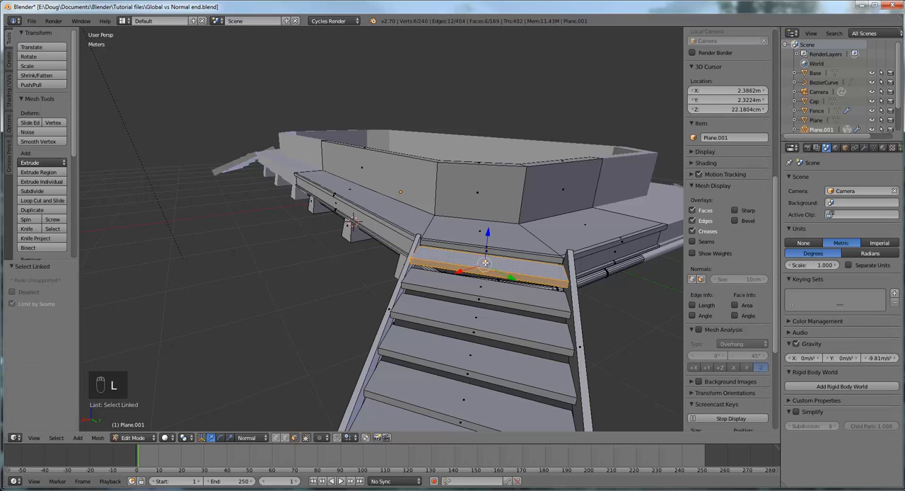
{"action": "right_click", "coordinate": [481, 286]}
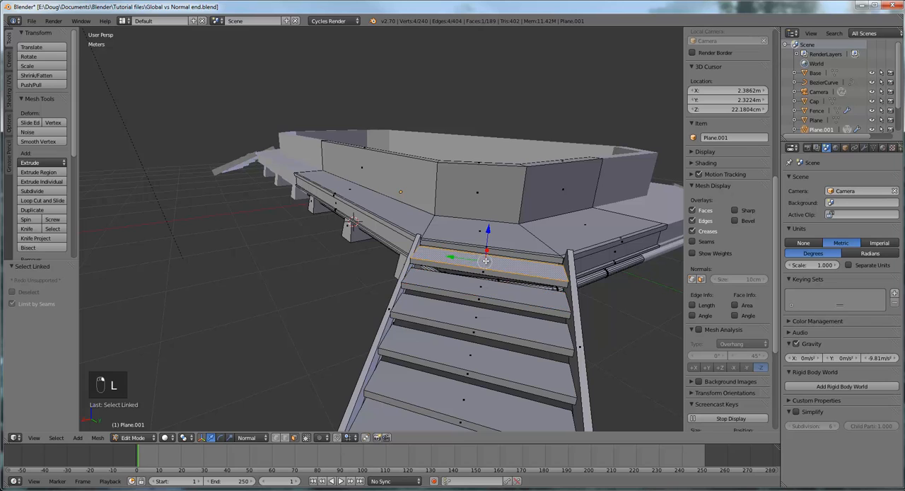
{"action": "right_click", "coordinate": [486, 261]}
{"action": "key", "text": "l"}
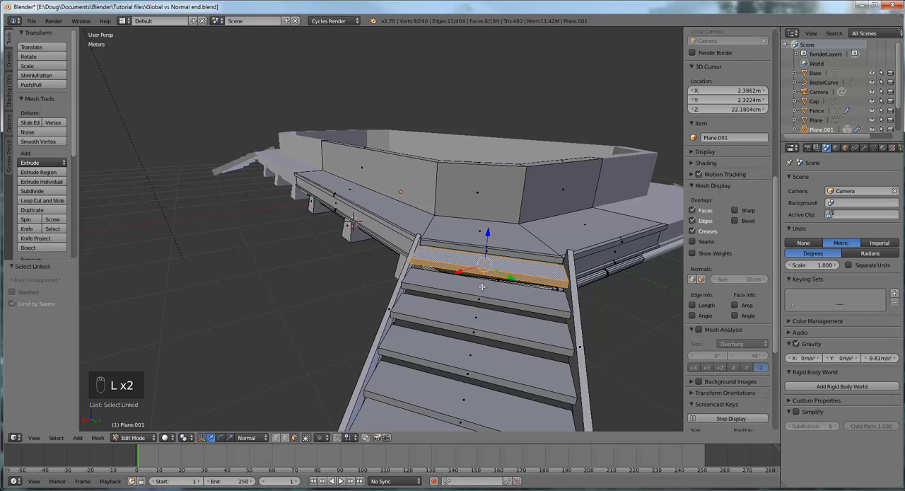
{"action": "key", "text": "l"}
{"action": "key", "text": "l"}
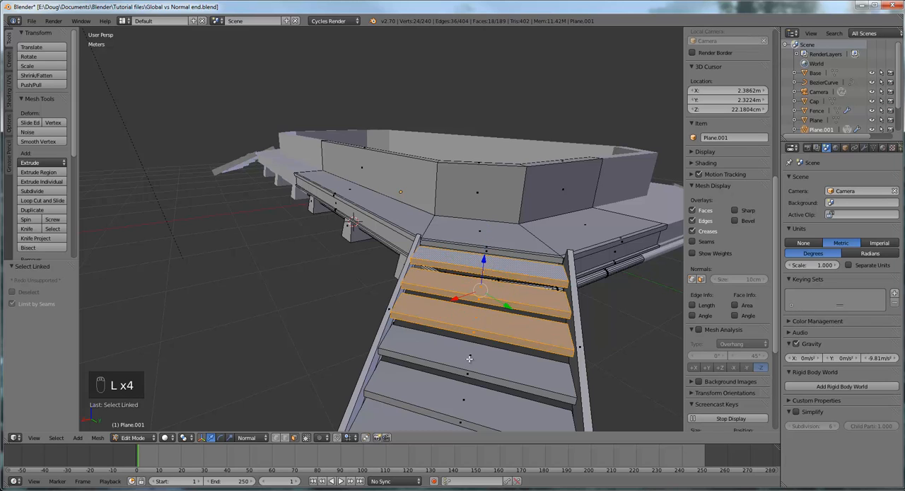
{"action": "key", "text": "l"}
{"action": "key", "text": "l"}
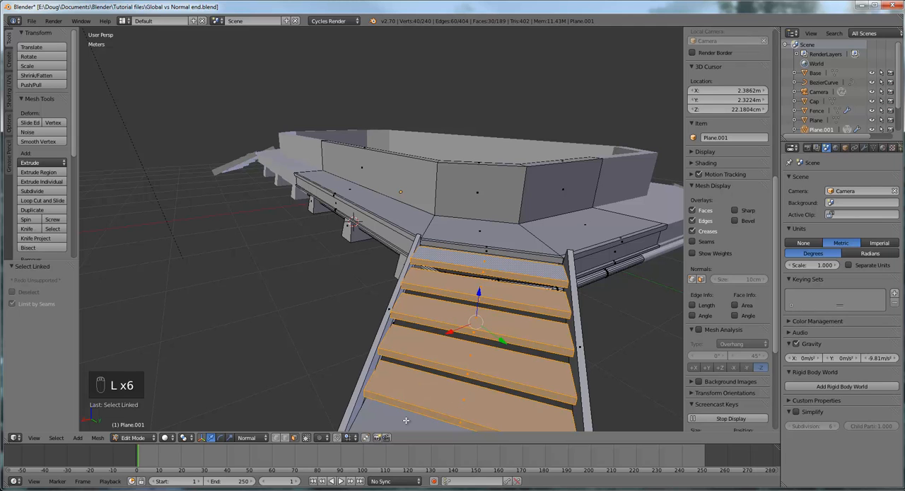
{"action": "key", "text": "l"}
- Lower the selected stair treads by 1.7 cm along the normal Z axis
{"action": "scroll", "coordinate": [453, 391], "scroll_direction": "down", "scroll_amount": 4}
{"action": "middle_click_drag", "start_coordinate": [511, 333], "coordinate": [463, 329]}
{"action": "scroll", "coordinate": [463, 329], "scroll_direction": "up", "scroll_amount": 2}
{"action": "left_click_drag", "start_coordinate": [341, 252], "coordinate": [342, 256]}
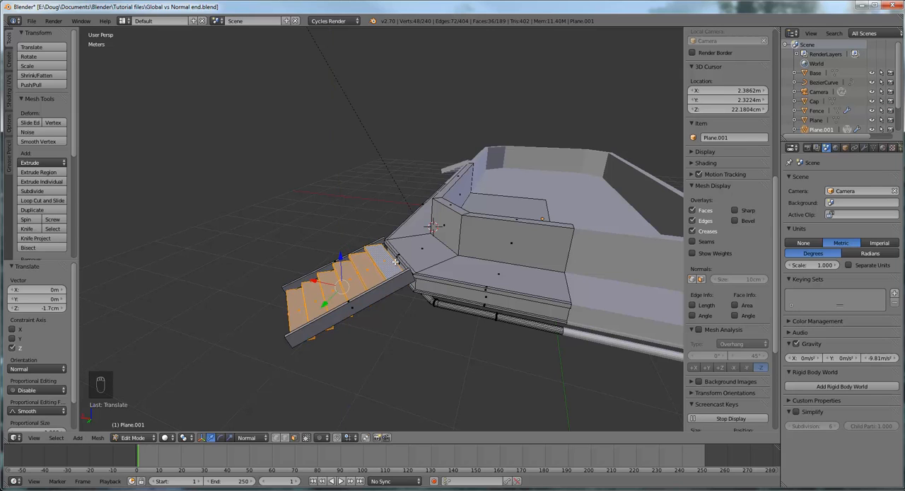
- In edge select mode, select the stringer's short top end edge and move it about -3.5 cm along the normal X axis, toward the platform
{"action": "middle_click_drag", "start_coordinate": [342, 256], "coordinate": [475, 272]}
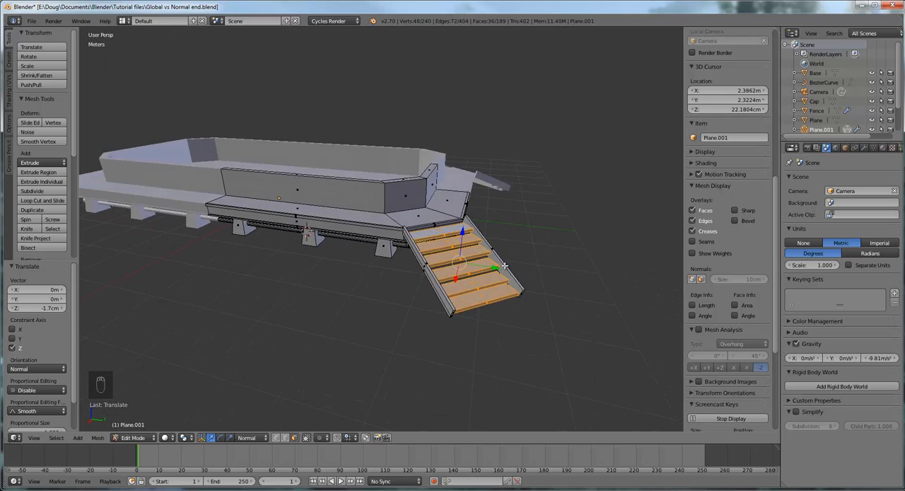
{"action": "scroll", "coordinate": [468, 238], "scroll_direction": "up", "scroll_amount": 6}
{"action": "middle_click_drag", "start_coordinate": [471, 238], "coordinate": [409, 225]}
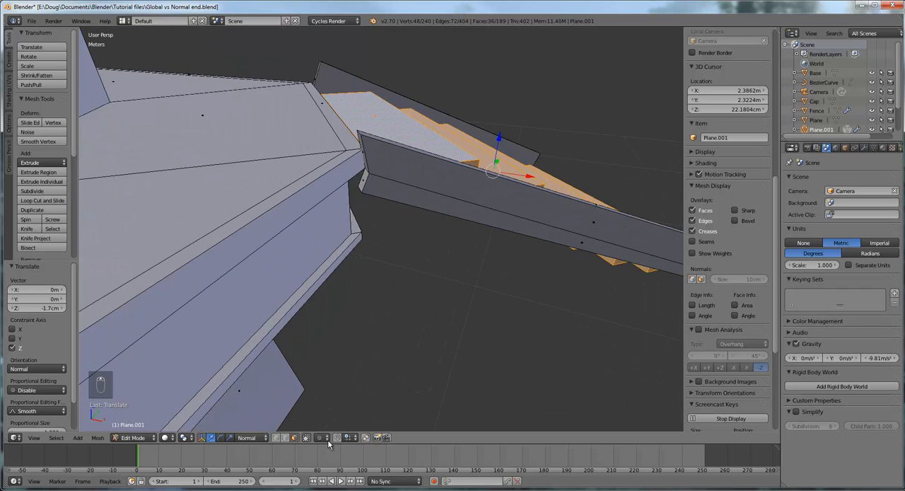
{"action": "left_click", "coordinate": [286, 437]}
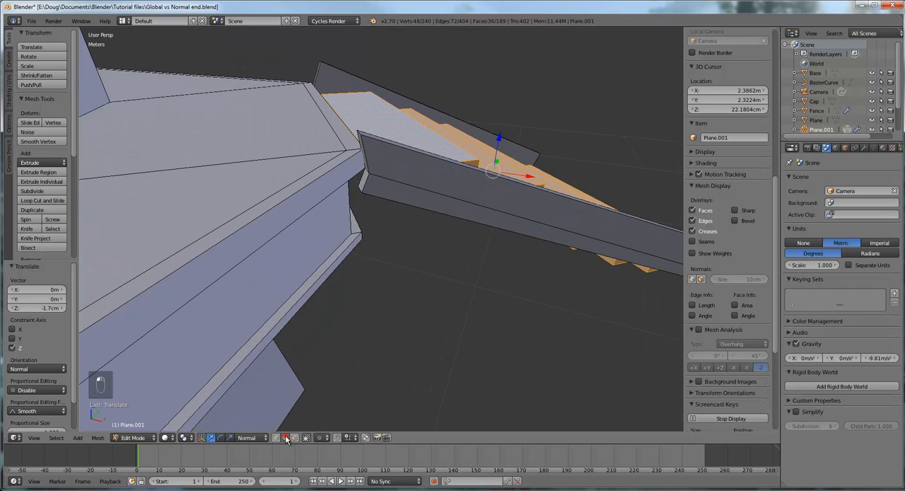
{"action": "right_click", "coordinate": [359, 131]}
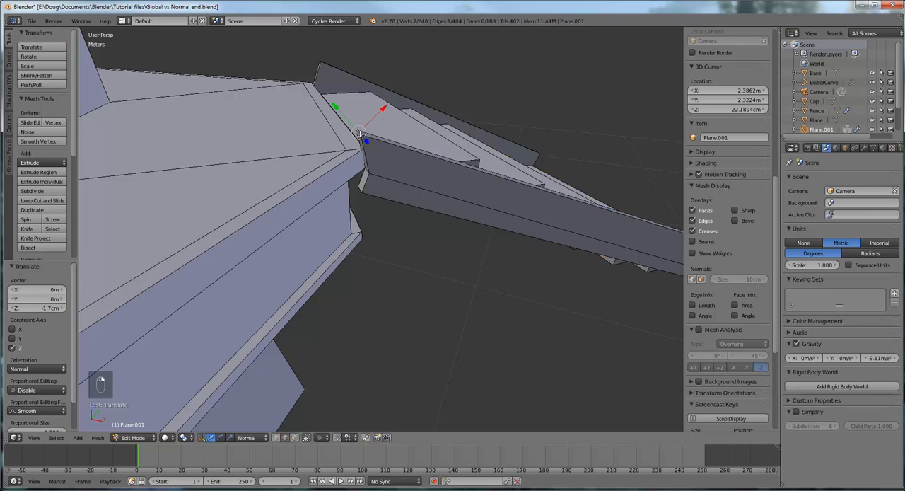
{"action": "right_click", "coordinate": [359, 132]}
{"action": "middle_click_drag", "start_coordinate": [383, 134], "coordinate": [375, 122]}
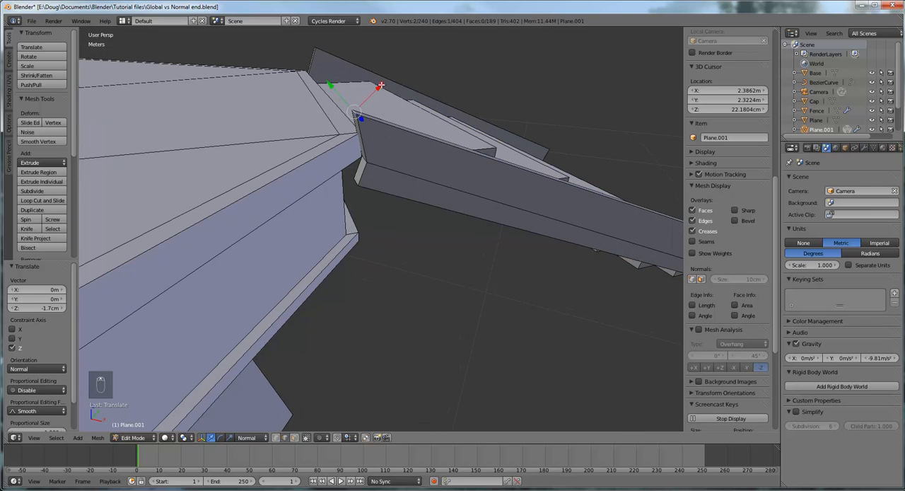
{"action": "left_click_drag", "start_coordinate": [381, 85], "coordinate": [368, 101]}
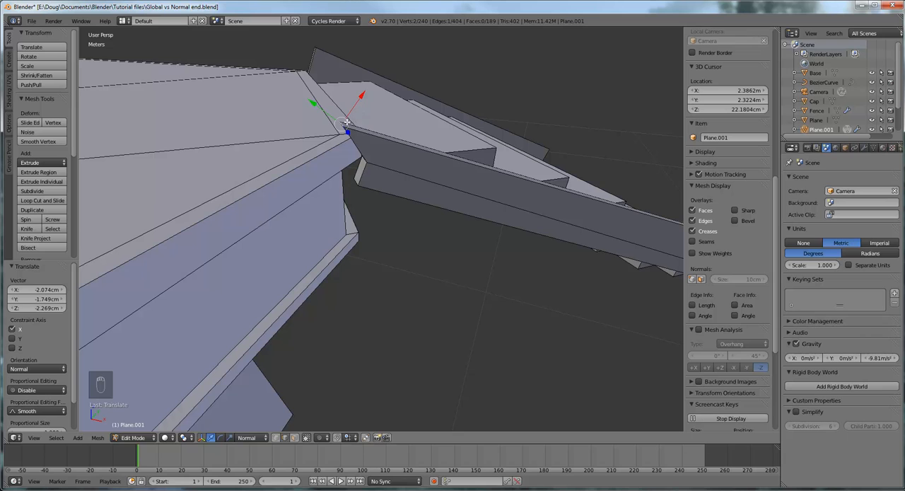
- Move the stringer's top end edge about 6.15 cm down and outward along the normal Y axis
{"action": "middle_click_drag", "start_coordinate": [372, 131], "coordinate": [200, 146]}
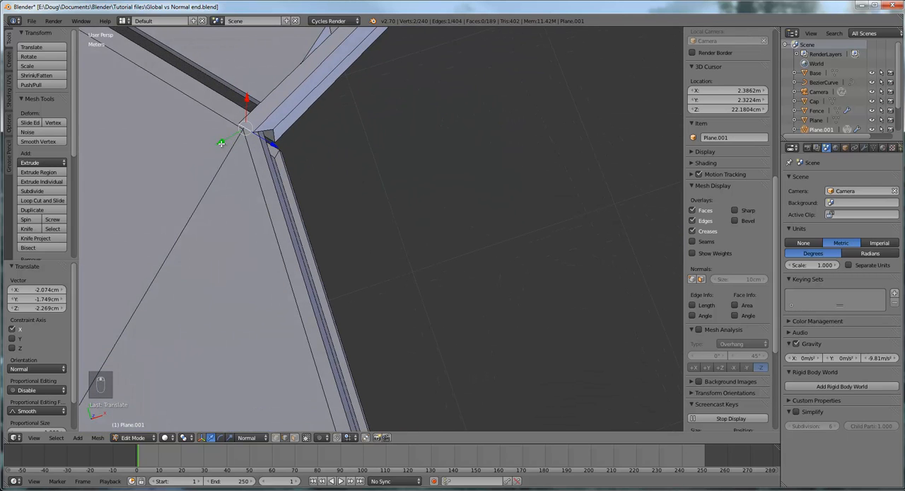
{"action": "left_click_drag", "start_coordinate": [220, 142], "coordinate": [237, 132]}
{"action": "middle_click_drag", "start_coordinate": [237, 133], "coordinate": [288, 33]}
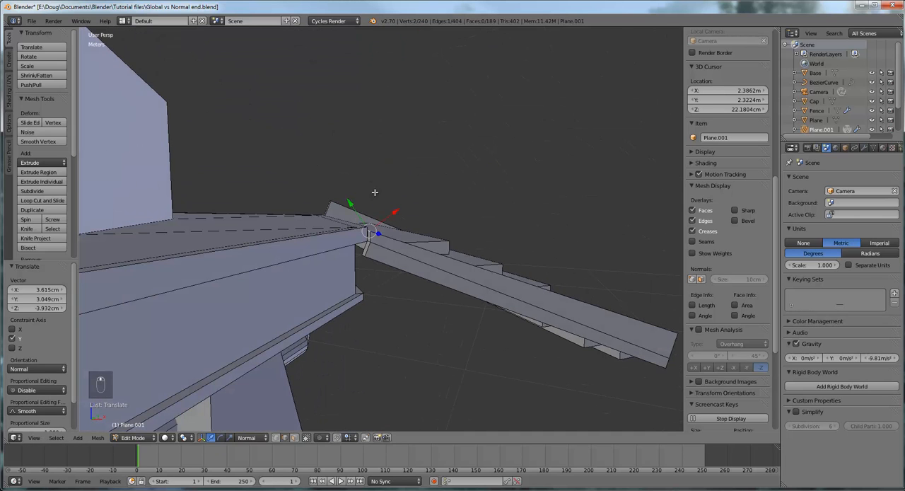
- Change the transform orientation to Global and raise the stringer's top end edge along the Z axis to the platform surface
{"action": "middle_click_drag", "start_coordinate": [404, 231], "coordinate": [382, 244]}
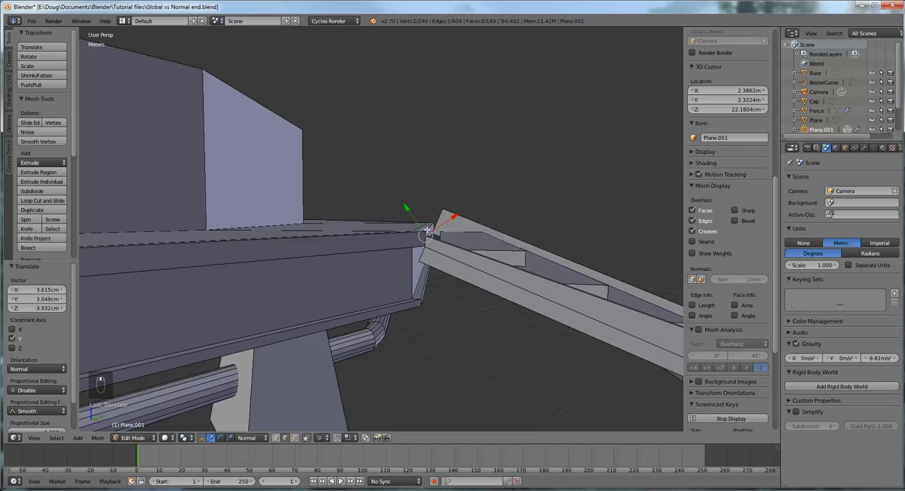
{"action": "left_click", "coordinate": [251, 437]}
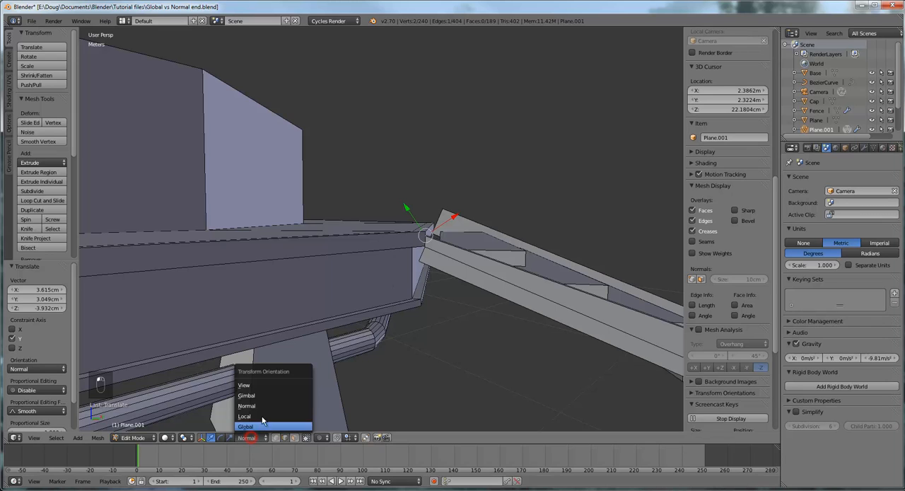
{"action": "left_click", "coordinate": [245, 426]}
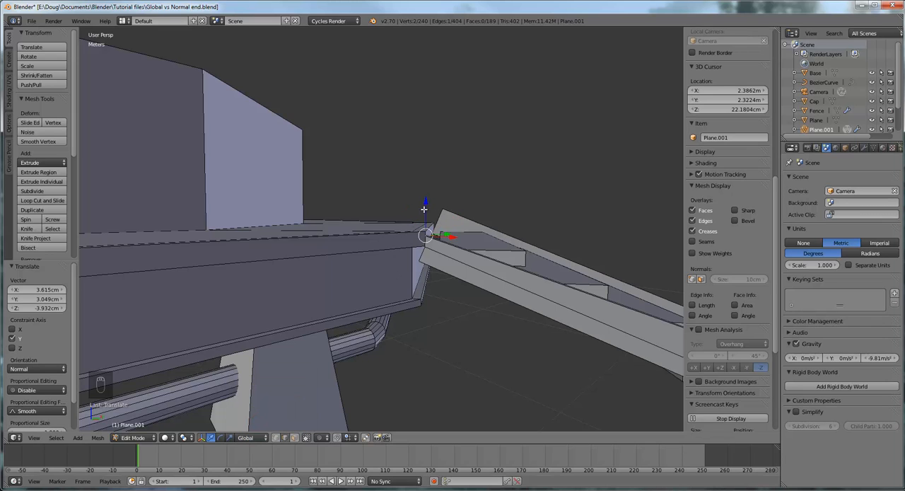
{"action": "left_click_drag", "start_coordinate": [425, 209], "coordinate": [426, 202]}
{"action": "middle_click_drag", "start_coordinate": [533, 205], "coordinate": [591, 299]}
{"action": "left_click_drag", "start_coordinate": [549, 269], "coordinate": [550, 282]}
{"action": "middle_click_drag", "start_coordinate": [551, 282], "coordinate": [598, 308]}
{"action": "left_click_drag", "start_coordinate": [580, 321], "coordinate": [580, 315]}
- Raise the stringer's top end edge along the global Z axis by about 4.39 cm and then another 2.6 cm
{"action": "scroll", "coordinate": [427, 228], "scroll_direction": "up", "scroll_amount": 6}
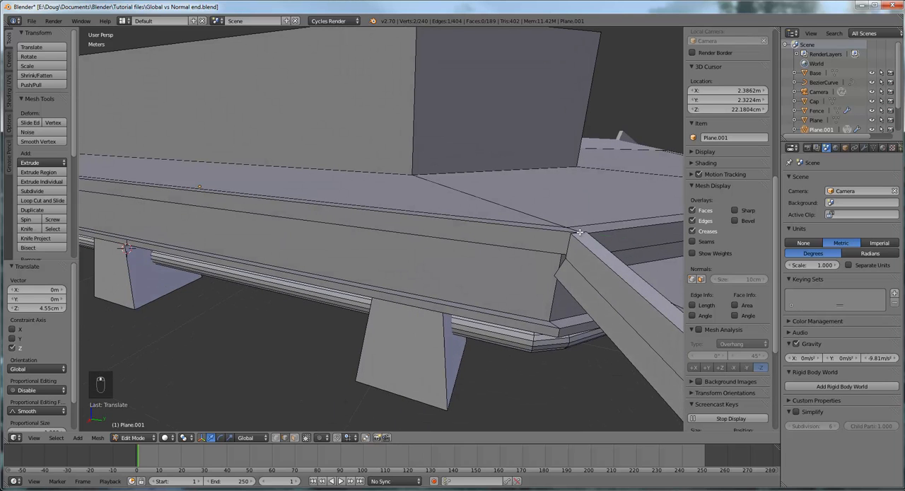
{"action": "left_click_drag", "start_coordinate": [582, 212], "coordinate": [588, 192]}
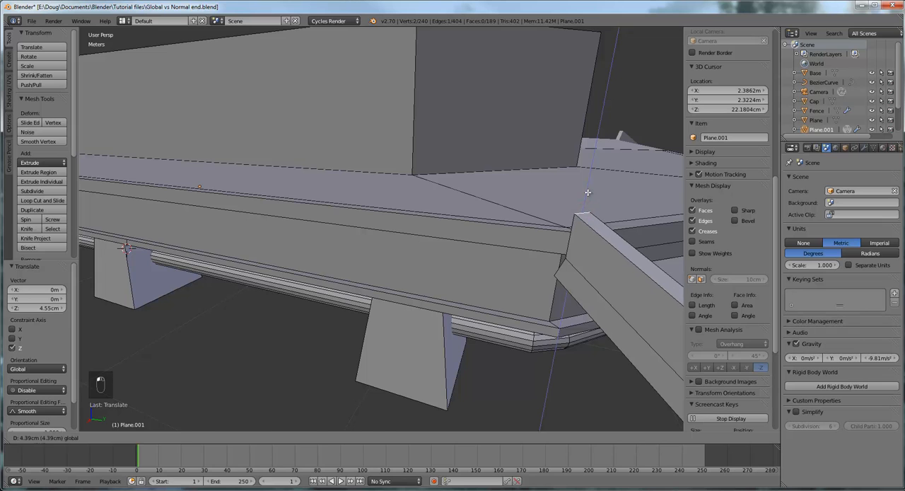
{"action": "scroll", "coordinate": [592, 199], "scroll_direction": "down", "scroll_amount": 5}
{"action": "middle_click_drag", "start_coordinate": [595, 200], "coordinate": [550, 197]}
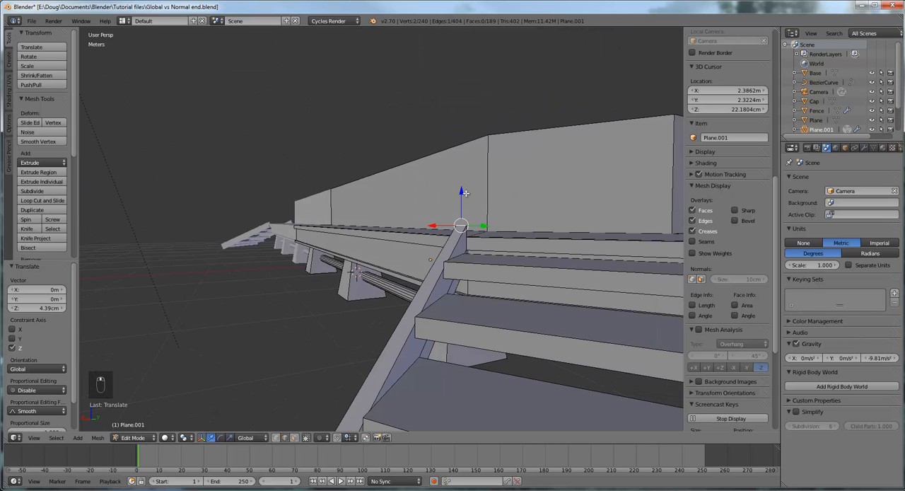
{"action": "left_click_drag", "start_coordinate": [464, 193], "coordinate": [461, 194]}
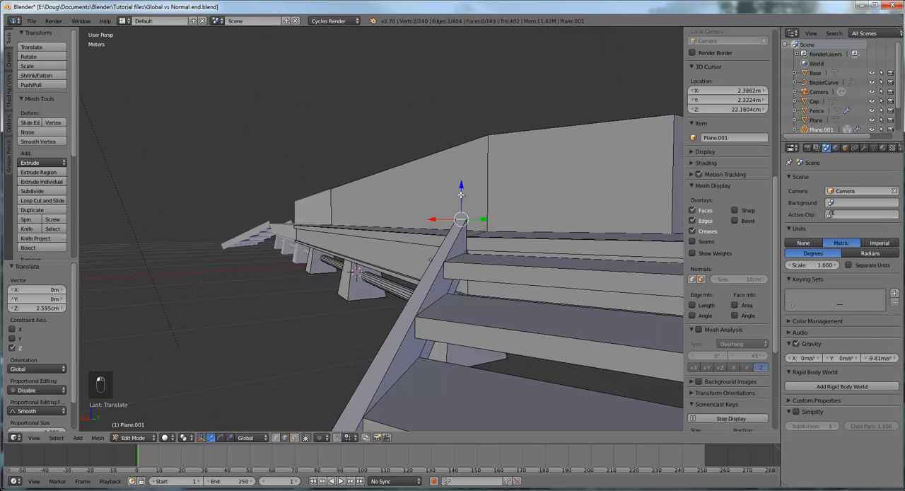
- Duplicate the whole reshaped stringer and, in top view, move the copy about -82.31 cm in X and 1 m in Y onto the opposite stringer
{"action": "middle_click_drag", "start_coordinate": [460, 194], "coordinate": [582, 310]}
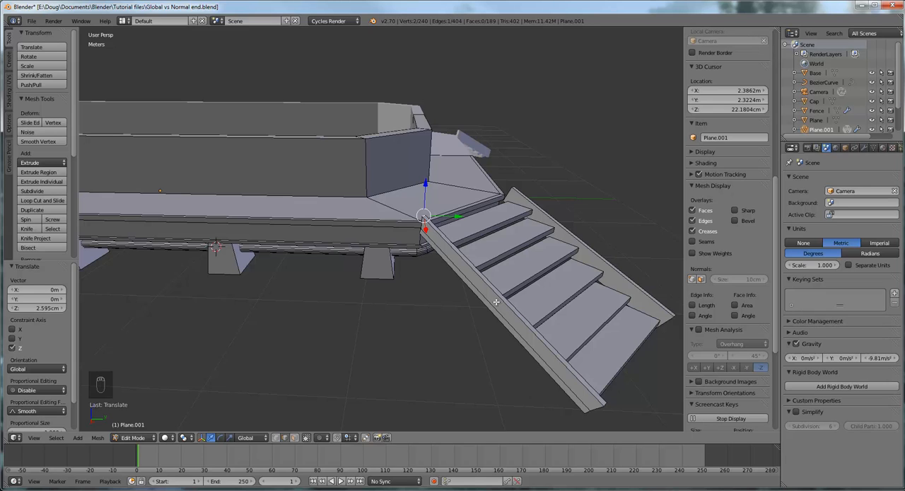
{"action": "key", "text": "l"}
{"action": "middle_click_drag", "start_coordinate": [508, 303], "coordinate": [506, 329]}
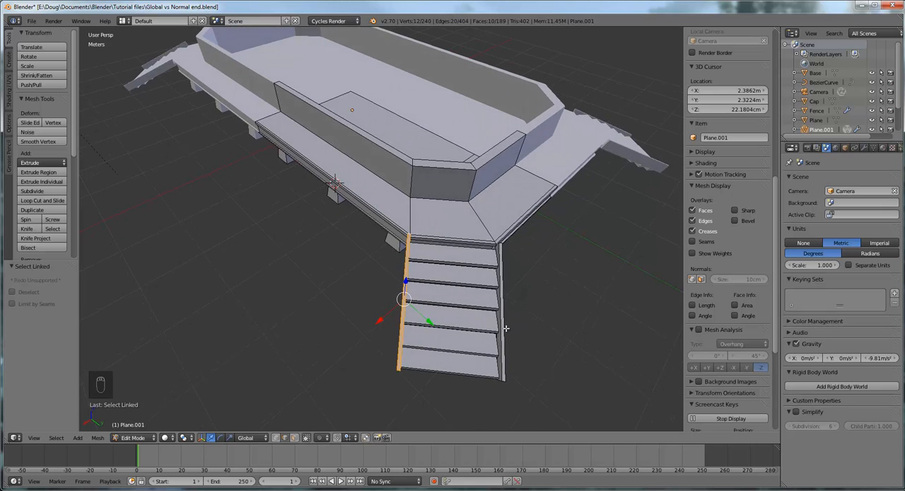
{"action": "key", "text": "KP_7"}
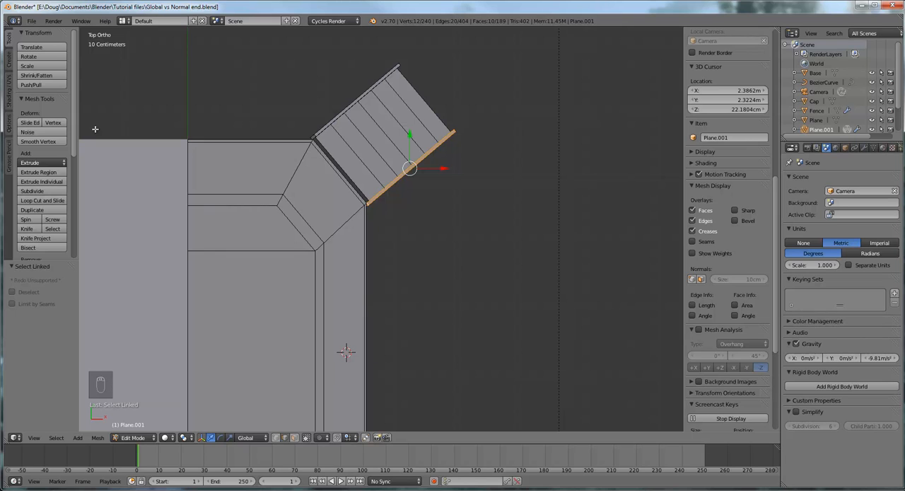
{"action": "left_click", "coordinate": [39, 209]}
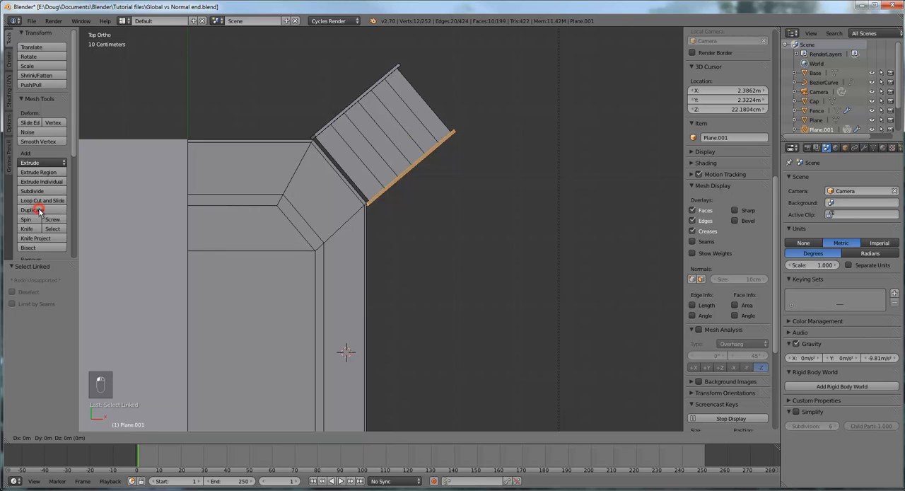
{"action": "right_click", "coordinate": [205, 154]}
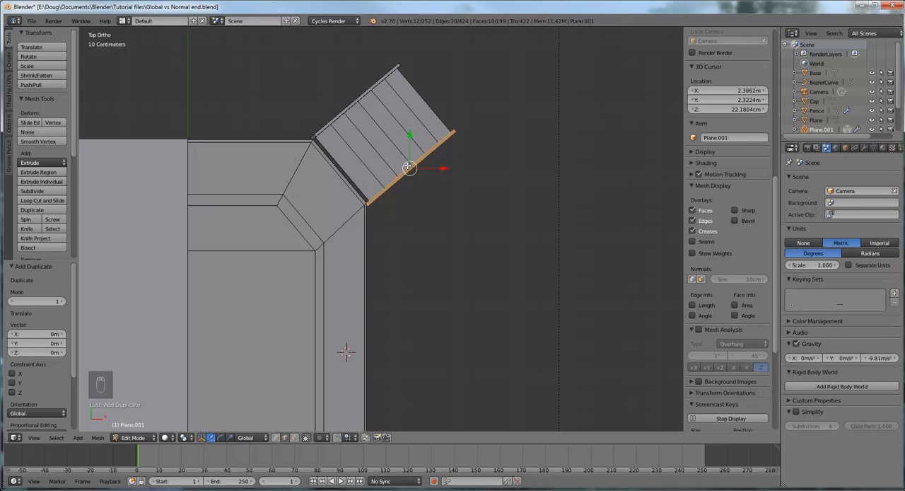
{"action": "left_click_drag", "start_coordinate": [408, 167], "coordinate": [353, 99]}
- Select the original stringer overlapping the new copy as a linked piece and delete its vertices
{"action": "middle_click_drag", "start_coordinate": [428, 113], "coordinate": [333, 158]}
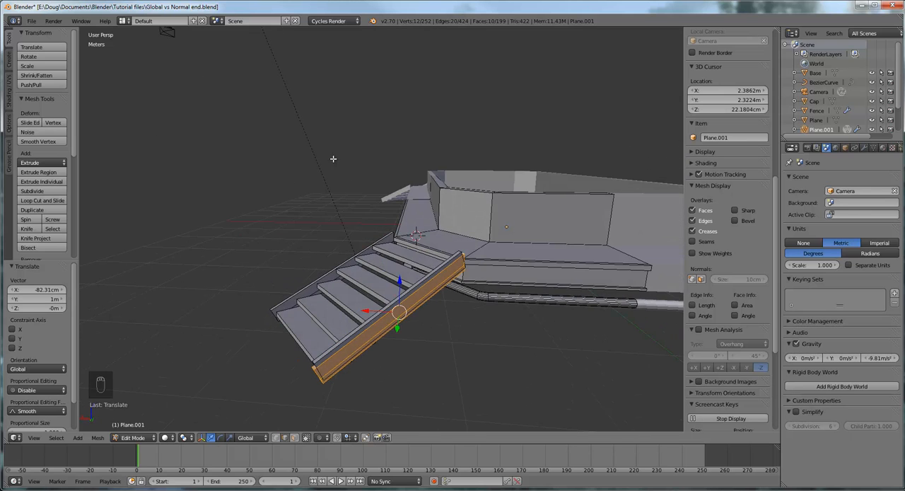
{"action": "scroll", "coordinate": [430, 247], "scroll_direction": "up", "scroll_amount": 3}
{"action": "middle_click_drag", "start_coordinate": [516, 312], "coordinate": [548, 192]}
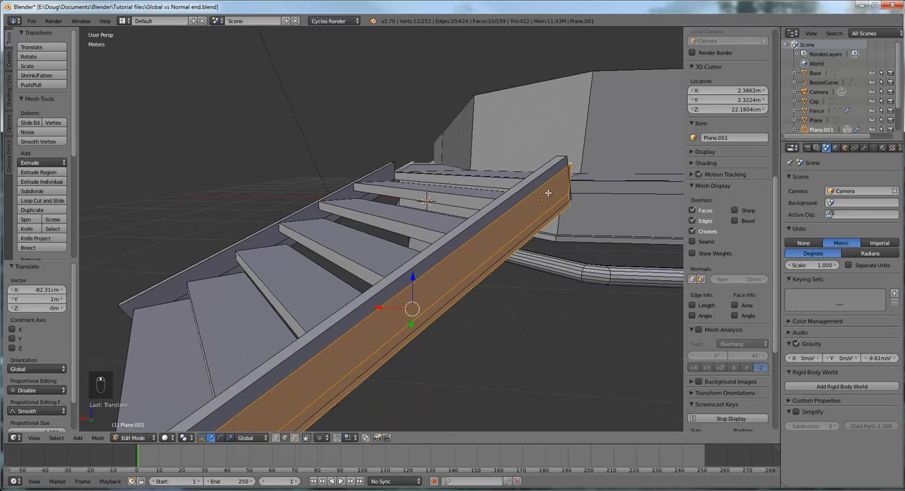
{"action": "right_click", "coordinate": [435, 250]}
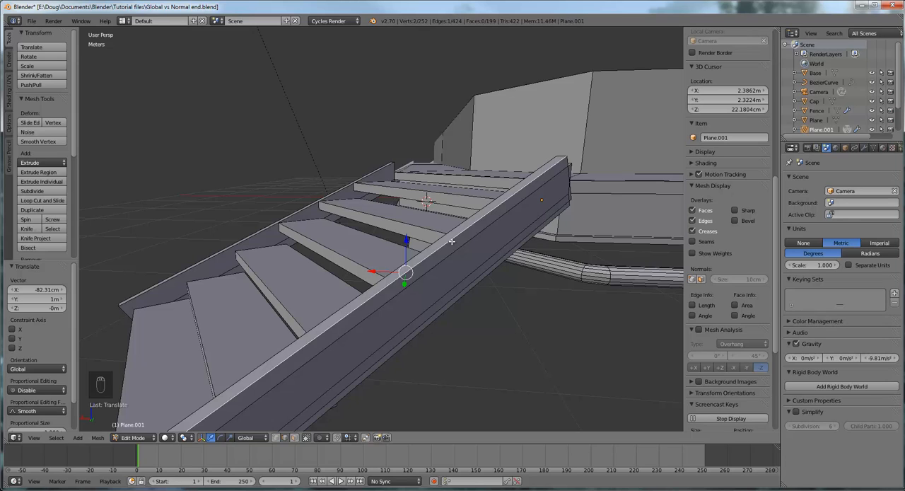
{"action": "key", "text": "l"}
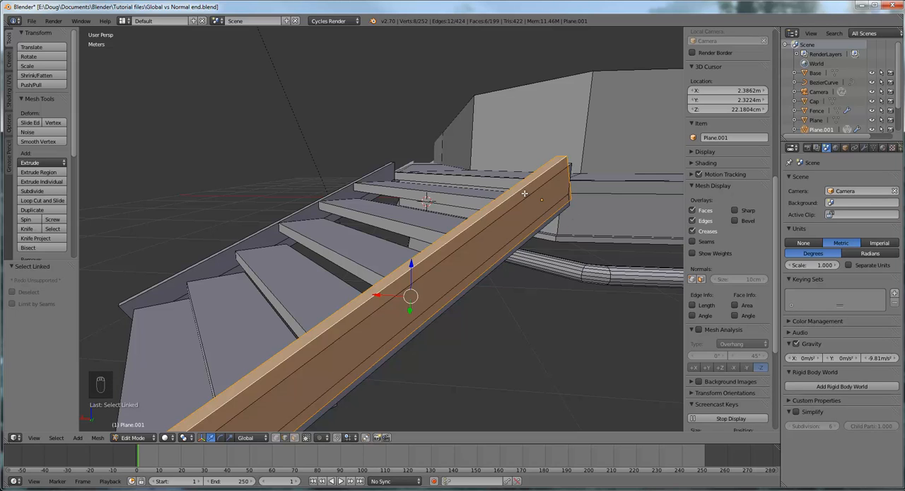
{"action": "key", "text": "Delete"}
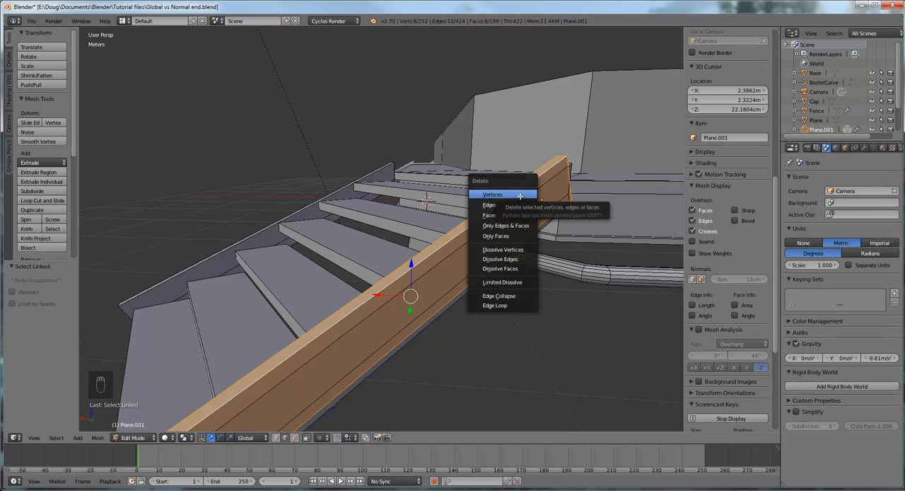
{"action": "left_click", "coordinate": [520, 194]}
- Select the long top edge of the near stringer
{"action": "middle_click_drag", "start_coordinate": [464, 239], "coordinate": [576, 272]}
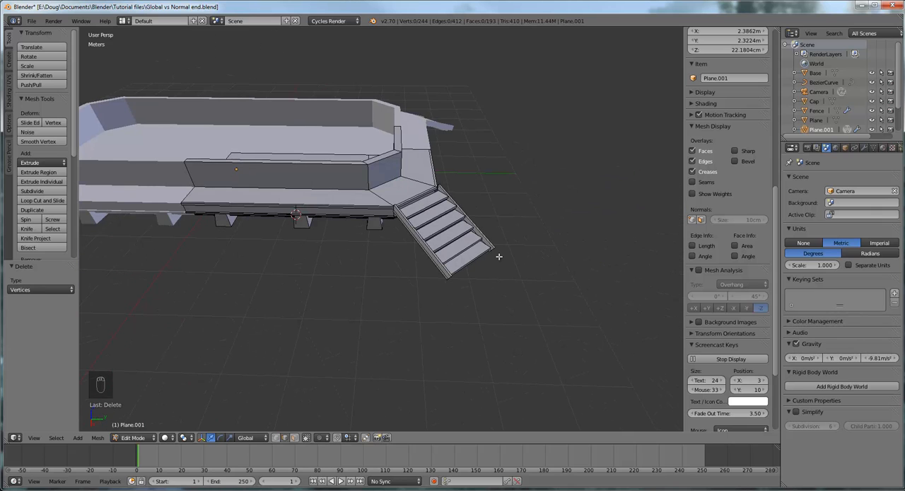
{"action": "scroll", "coordinate": [421, 256], "scroll_direction": "up", "scroll_amount": 5}
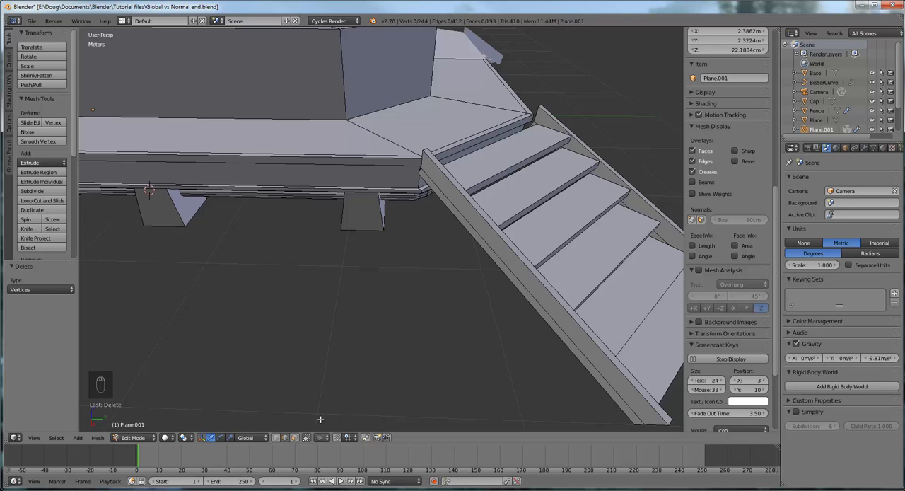
{"action": "right_click", "coordinate": [500, 237]}
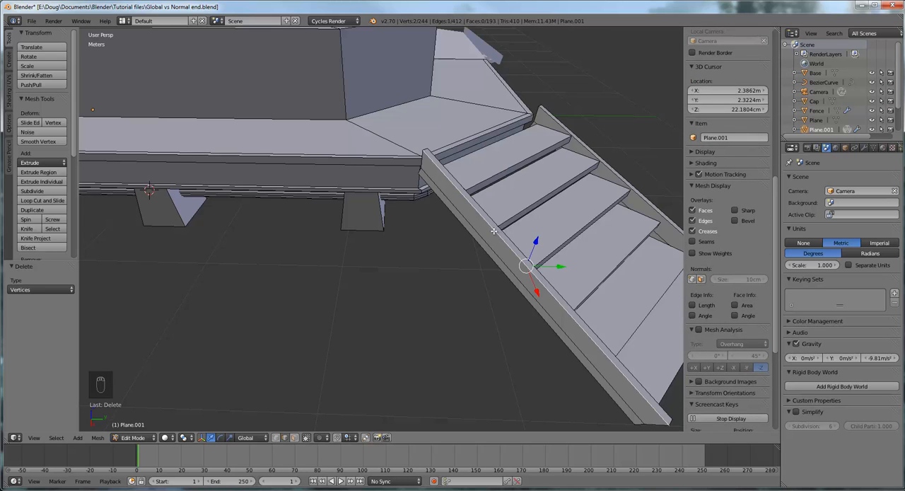
- Extend the selection with the opposite stringer's long top edge and the platform's outer top edges on both sides of the stairs
{"action": "right_click", "coordinate": [399, 158], "text": "shift"}
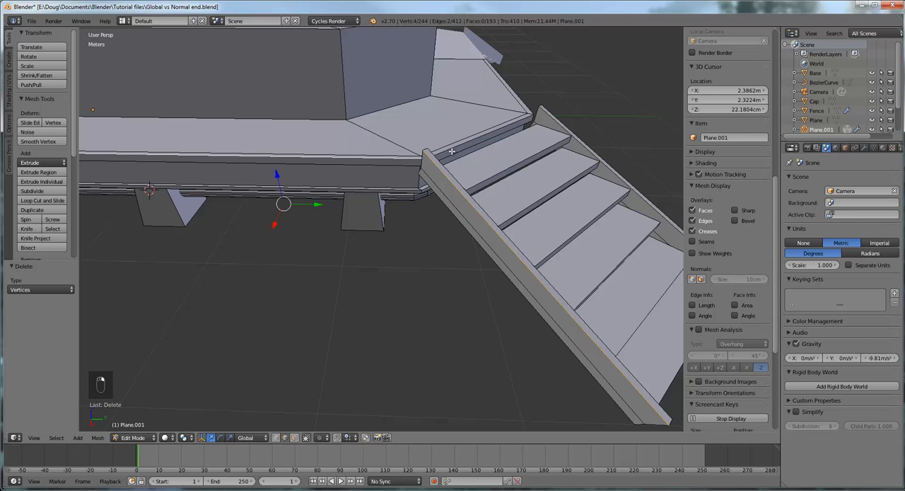
{"action": "mouse_move", "coordinate": [471, 164]}
{"action": "middle_mouse_down"}
{"action": "mouse_move", "coordinate": [429, 168]}
{"action": "mouse_move", "coordinate": [478, 168]}
{"action": "middle_mouse_up"}
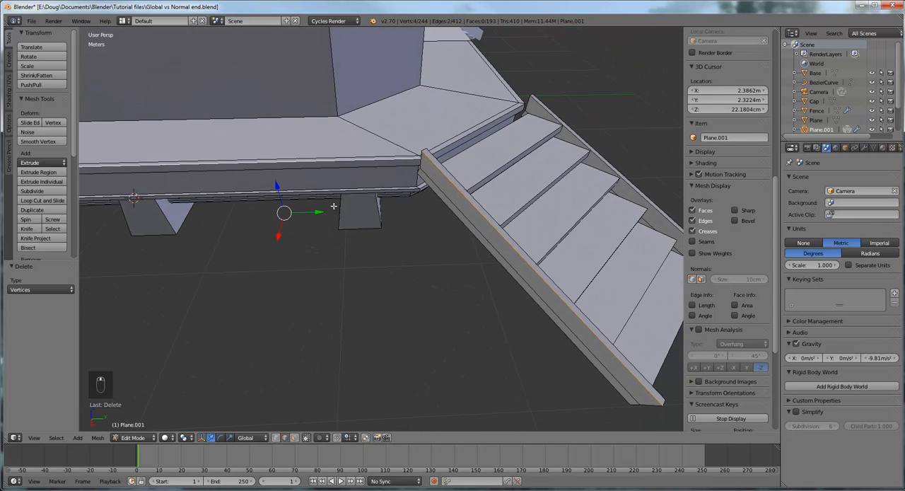
{"action": "middle_click_drag", "start_coordinate": [327, 208], "coordinate": [543, 204], "text": "shift"}
{"action": "middle_click_drag", "start_coordinate": [268, 240], "coordinate": [295, 255], "text": "shift"}
{"action": "middle_click_drag", "start_coordinate": [564, 226], "coordinate": [244, 252], "text": "shift"}
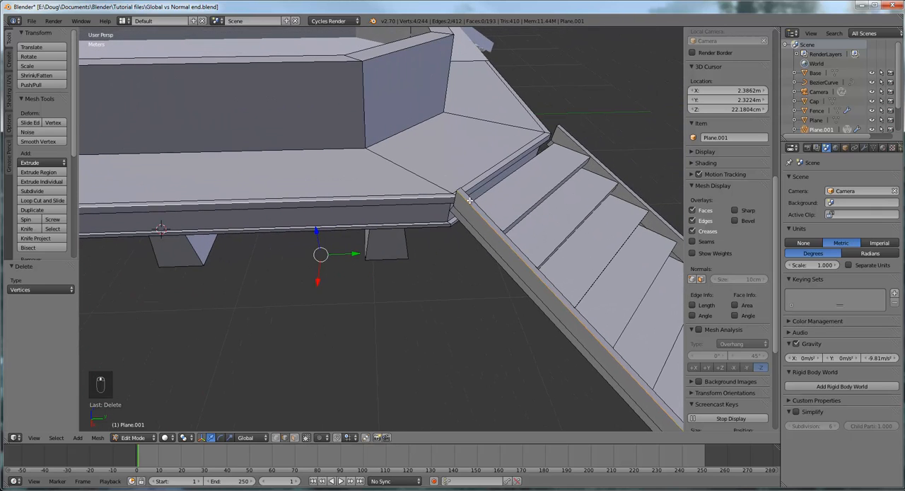
{"action": "middle_click_drag", "start_coordinate": [469, 201], "coordinate": [438, 147]}
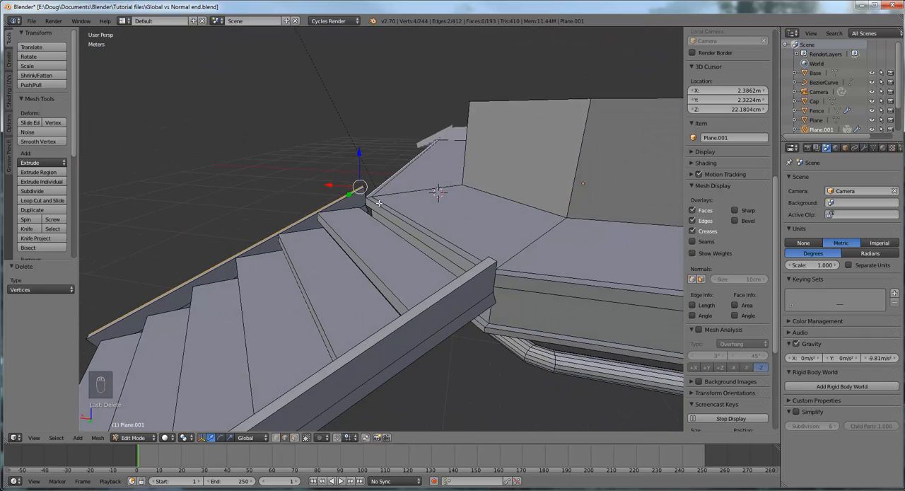
{"action": "middle_click_drag", "start_coordinate": [379, 203], "coordinate": [449, 214]}
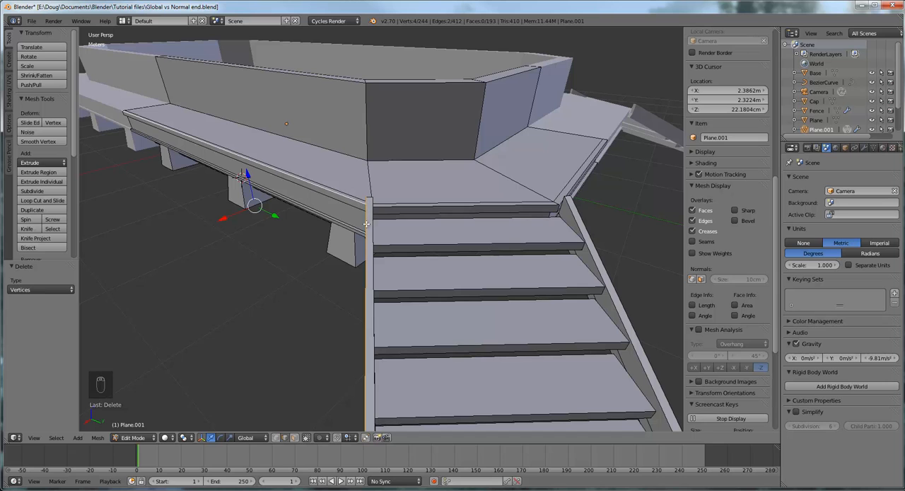
{"action": "middle_click_drag", "start_coordinate": [522, 262], "coordinate": [573, 251]}
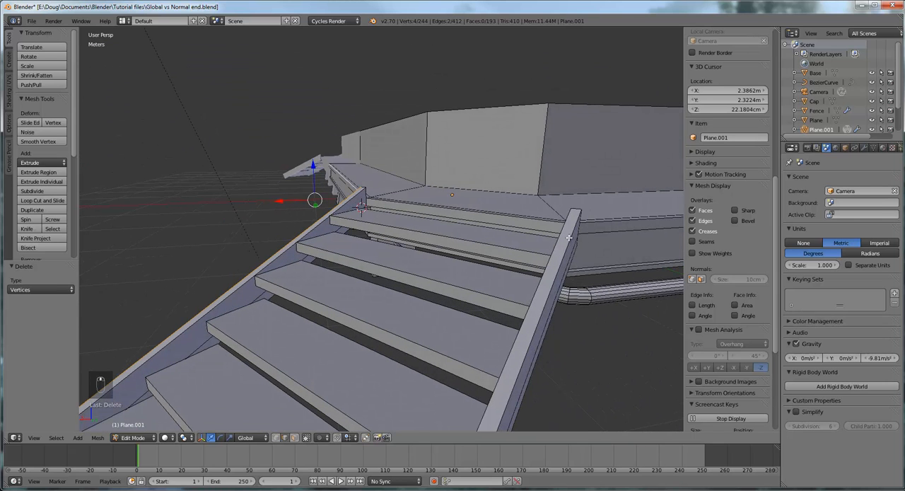
{"action": "right_click", "coordinate": [569, 237], "text": "shift"}
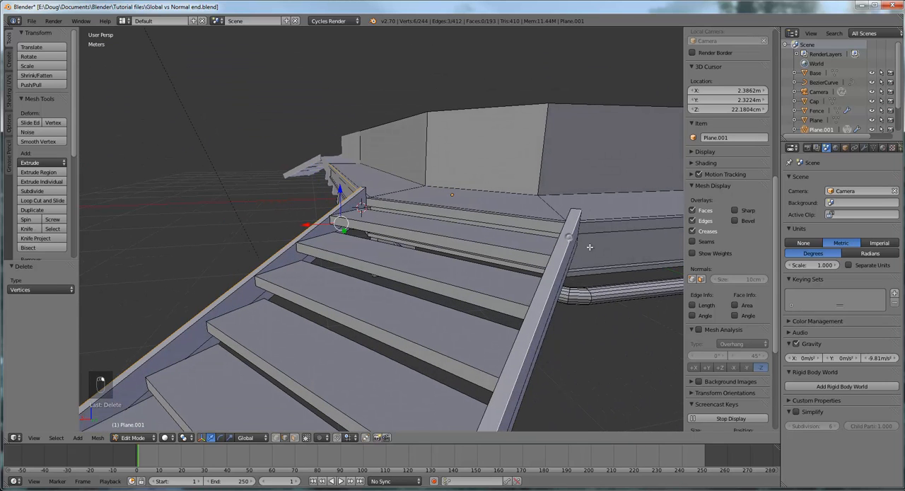
{"action": "middle_click_drag", "start_coordinate": [602, 267], "coordinate": [586, 278]}
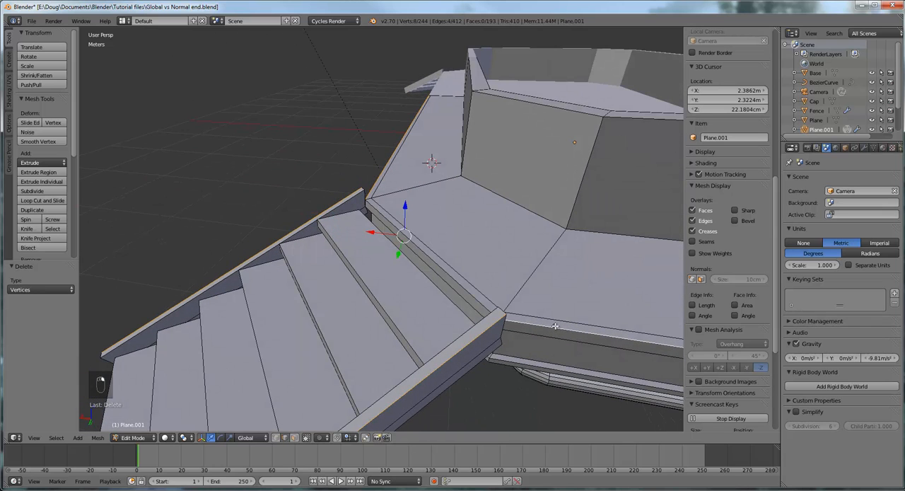
- Duplicate the four selected platform and stringer edges in place and raise the copies about 43.69 cm along the global Z axis
{"action": "scroll", "coordinate": [551, 301], "scroll_direction": "down", "scroll_amount": 3}
{"action": "middle_click_drag", "start_coordinate": [598, 319], "coordinate": [153, 297]}
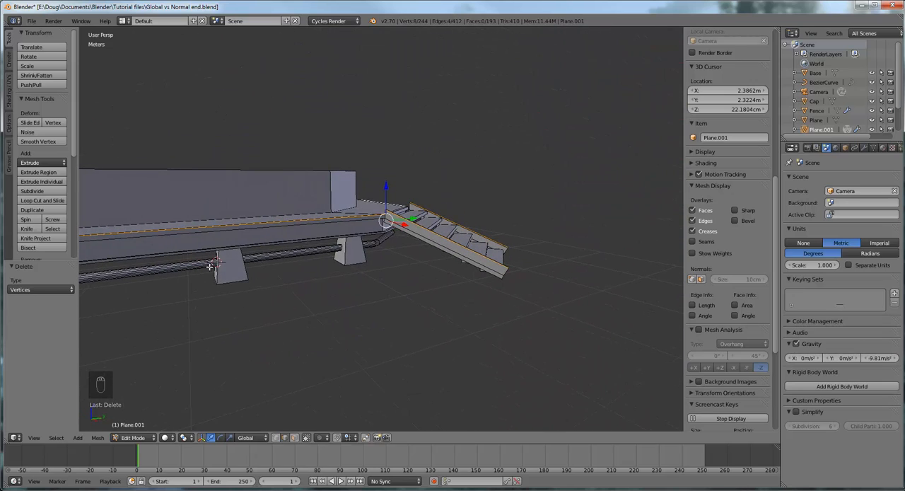
{"action": "middle_click_drag", "start_coordinate": [210, 266], "coordinate": [151, 269]}
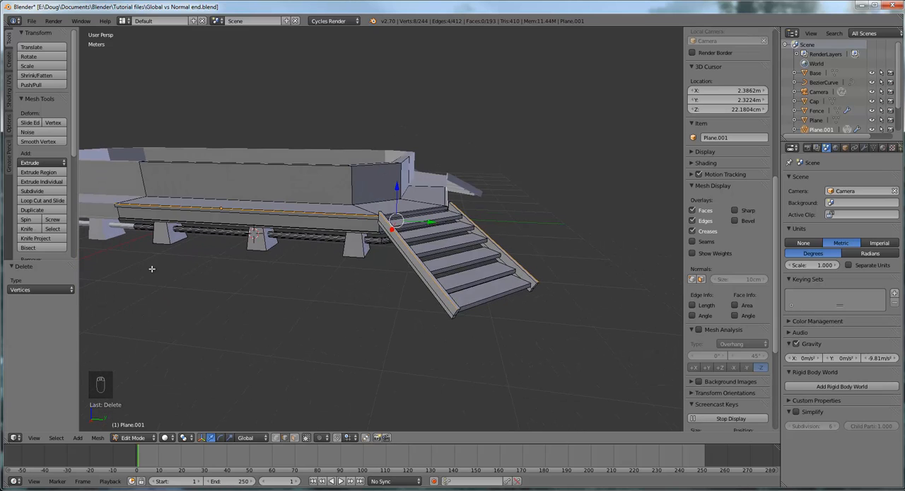
{"action": "scroll", "coordinate": [279, 258], "scroll_direction": "up", "scroll_amount": 1}
{"action": "scroll", "coordinate": [293, 253], "scroll_direction": "up", "scroll_amount": 1}
{"action": "scroll", "coordinate": [313, 247], "scroll_direction": "up", "scroll_amount": 1}
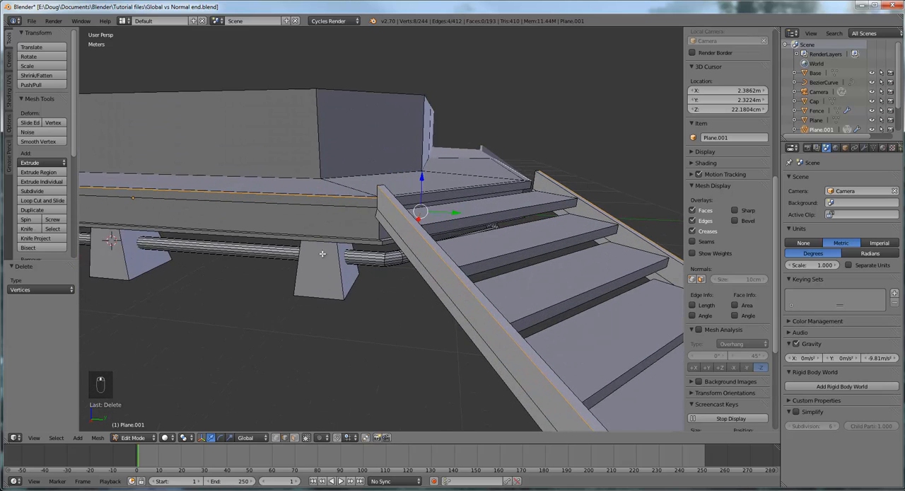
{"action": "scroll", "coordinate": [332, 283], "scroll_direction": "up", "scroll_amount": 2}
{"action": "middle_click_drag", "start_coordinate": [341, 293], "coordinate": [375, 257]}
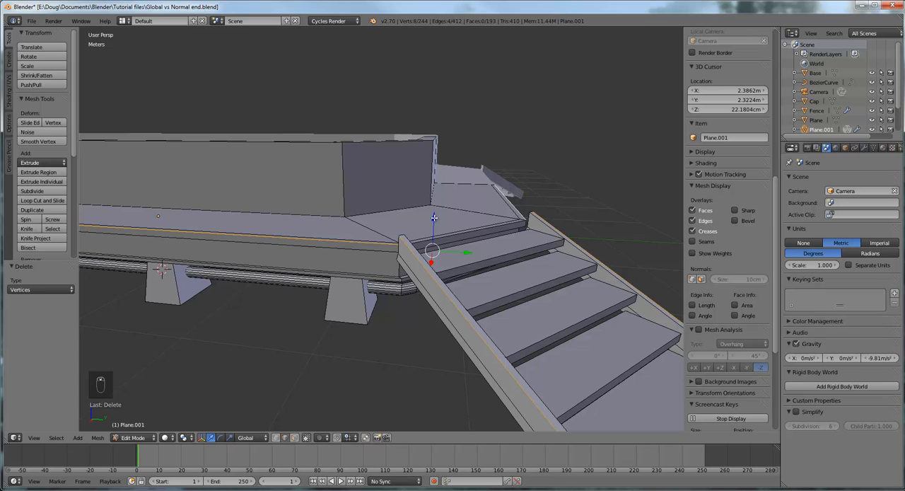
{"action": "left_click", "coordinate": [37, 209]}
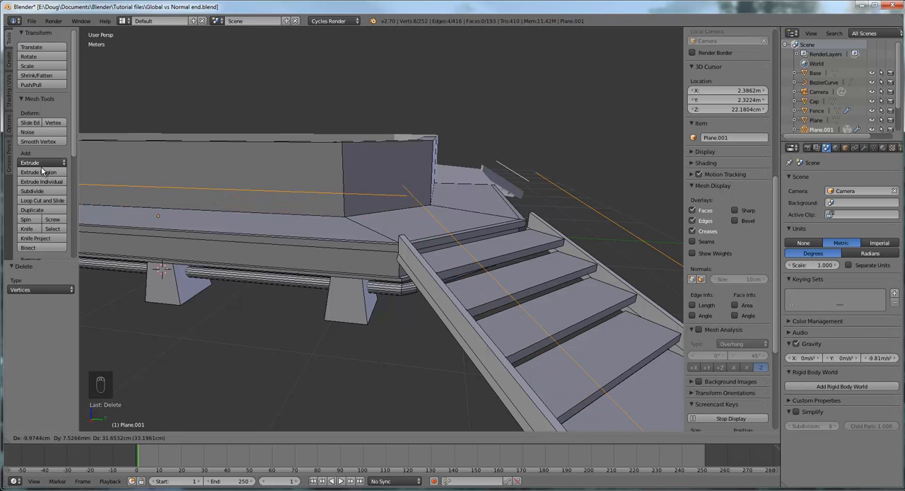
{"action": "right_click", "coordinate": [43, 171]}
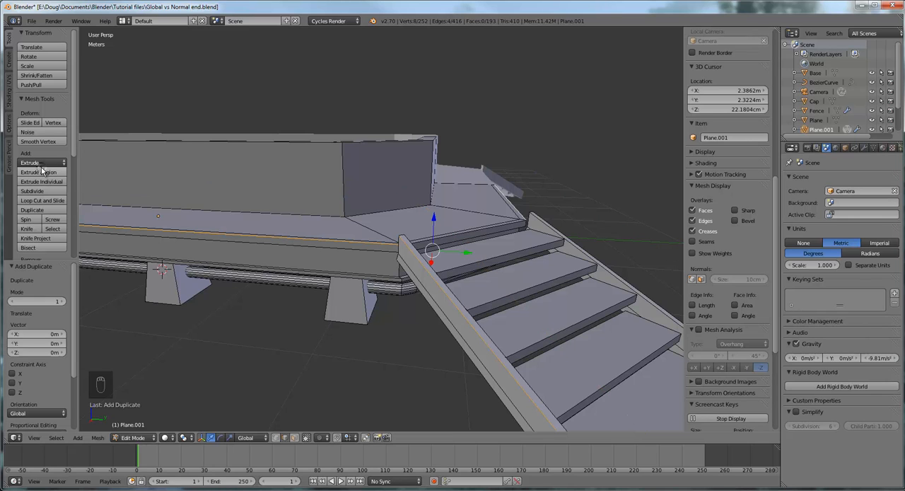
{"action": "left_click_drag", "start_coordinate": [434, 219], "coordinate": [435, 165]}
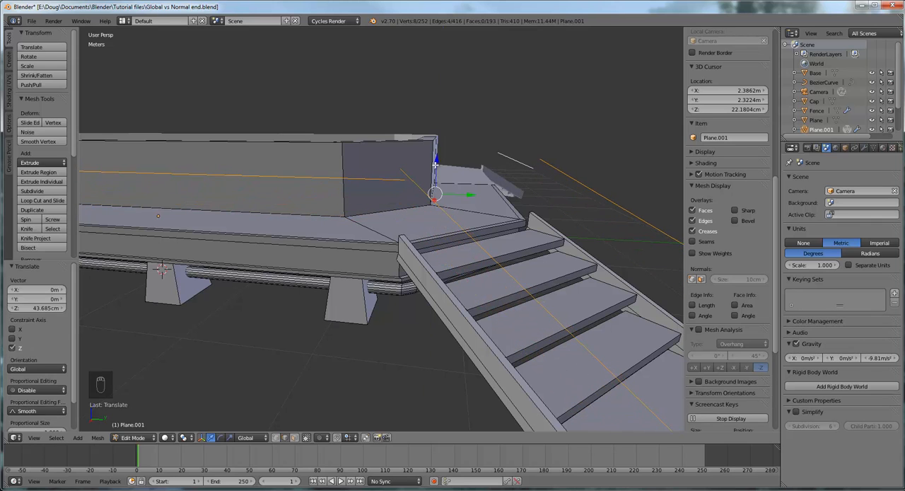
- Select the two raised edges above the stringers and lower them about 6.42 cm along the global Z axis
{"action": "middle_click_drag", "start_coordinate": [435, 164], "coordinate": [362, 195]}
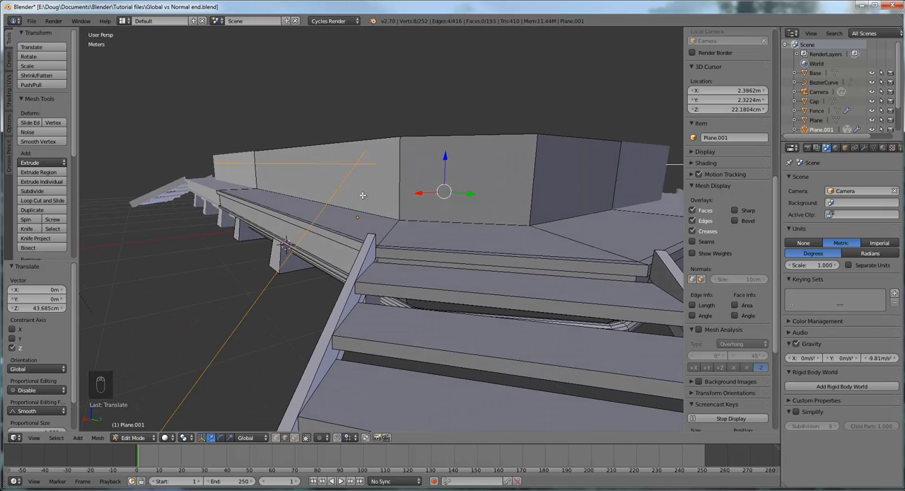
{"action": "right_click", "coordinate": [283, 266]}
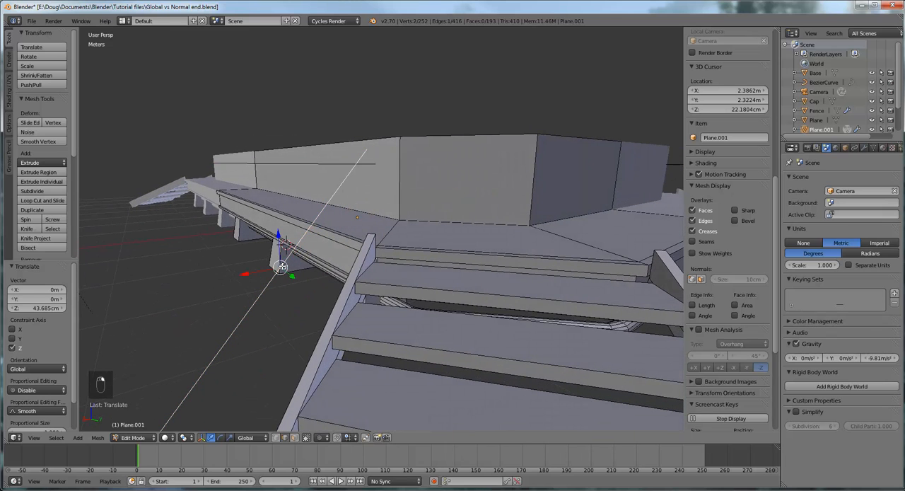
{"action": "middle_click_drag", "start_coordinate": [324, 273], "coordinate": [538, 279]}
{"action": "right_click", "coordinate": [509, 186], "text": "shift"}
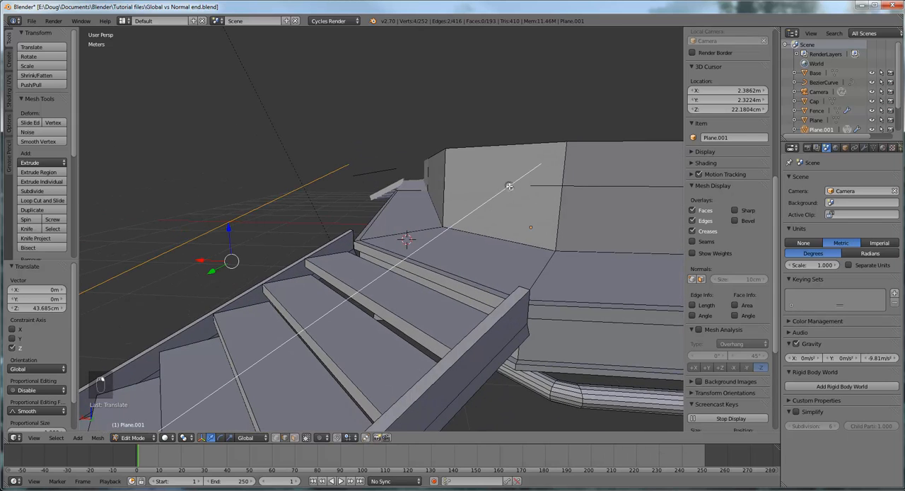
{"action": "left_click_drag", "start_coordinate": [230, 228], "coordinate": [228, 244]}
- Select the upper end vertex of a raised stair edge in vertex mode and examine its alignment with the neighbouring platform edge
{"action": "middle_click_drag", "start_coordinate": [354, 218], "coordinate": [517, 231]}
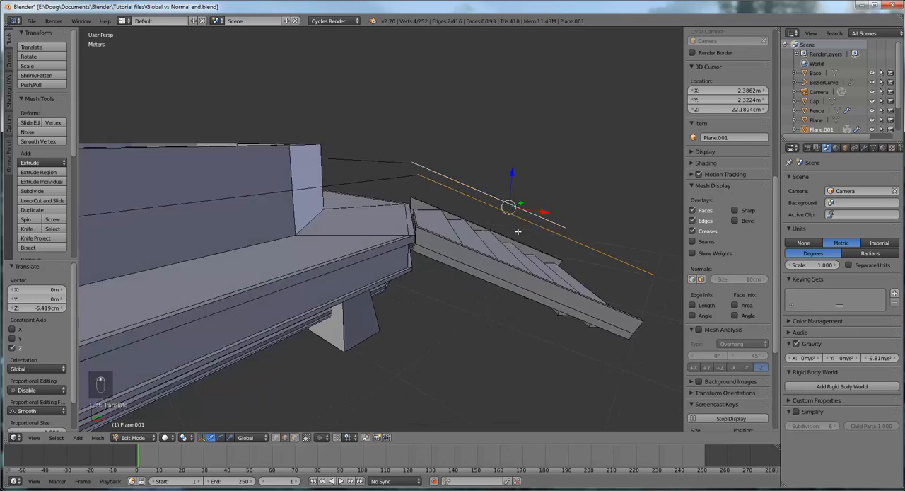
{"action": "scroll", "coordinate": [512, 237], "scroll_direction": "up", "scroll_amount": 5}
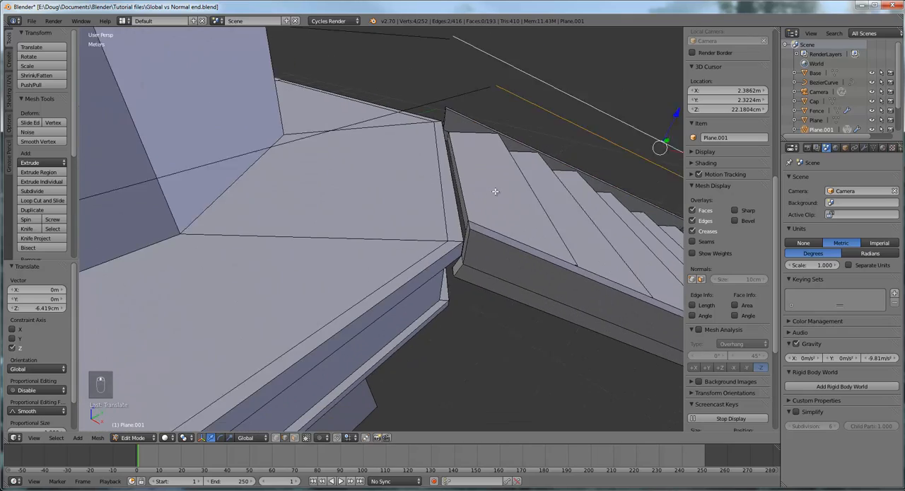
{"action": "scroll", "coordinate": [496, 192], "scroll_direction": "down", "scroll_amount": 2}
{"action": "middle_click_drag", "start_coordinate": [503, 189], "coordinate": [480, 171]}
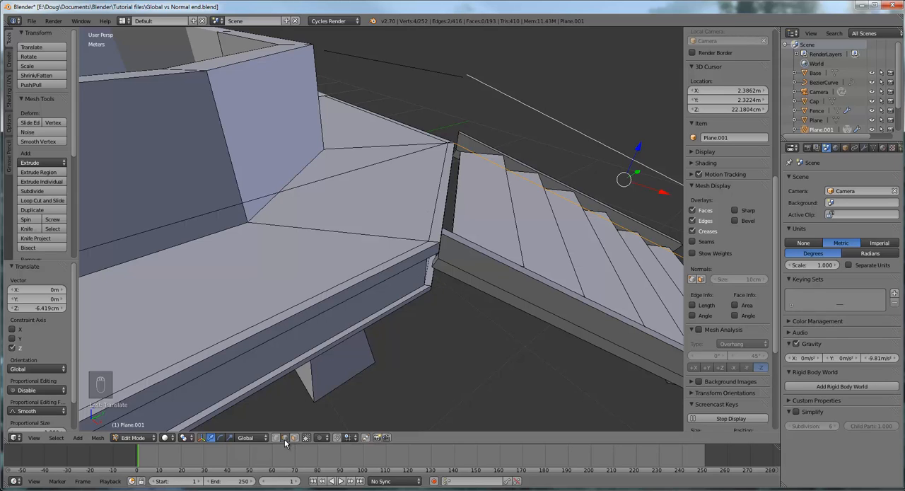
{"action": "middle_click_drag", "start_coordinate": [418, 311], "coordinate": [398, 312]}
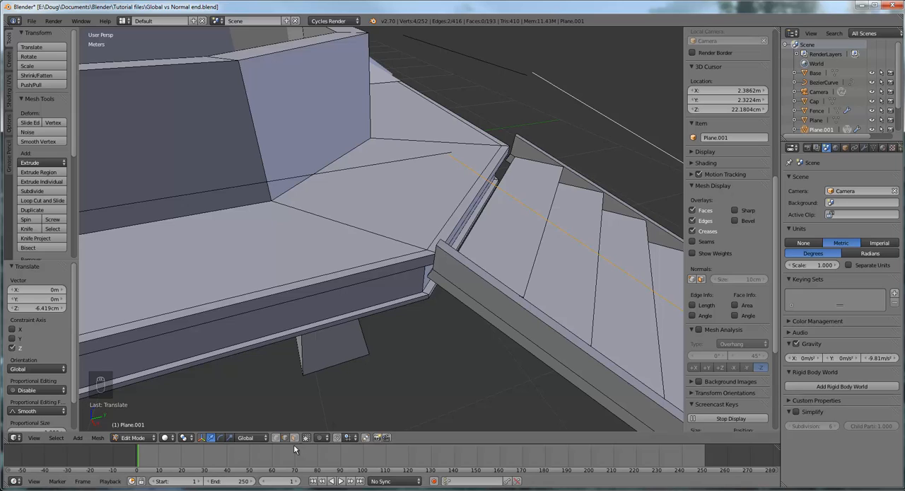
{"action": "left_click", "coordinate": [275, 438]}
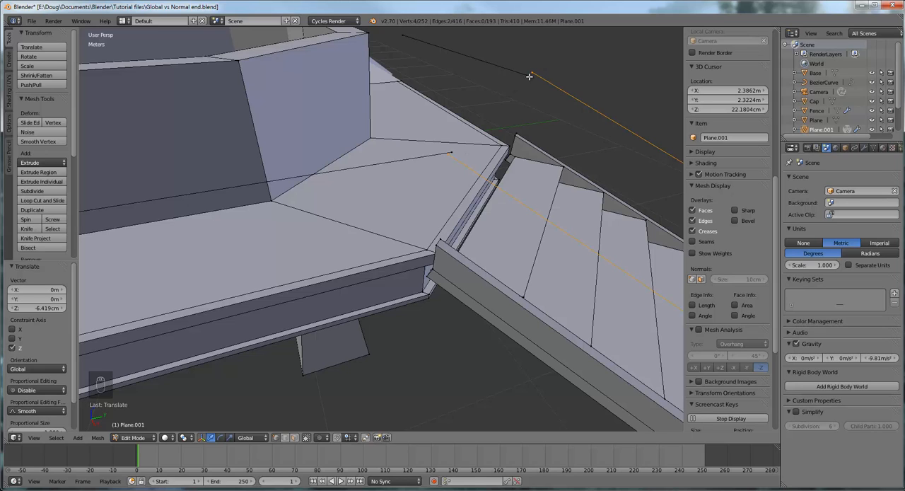
{"action": "right_click", "coordinate": [449, 154]}
{"action": "middle_click_drag", "start_coordinate": [504, 159], "coordinate": [388, 160]}
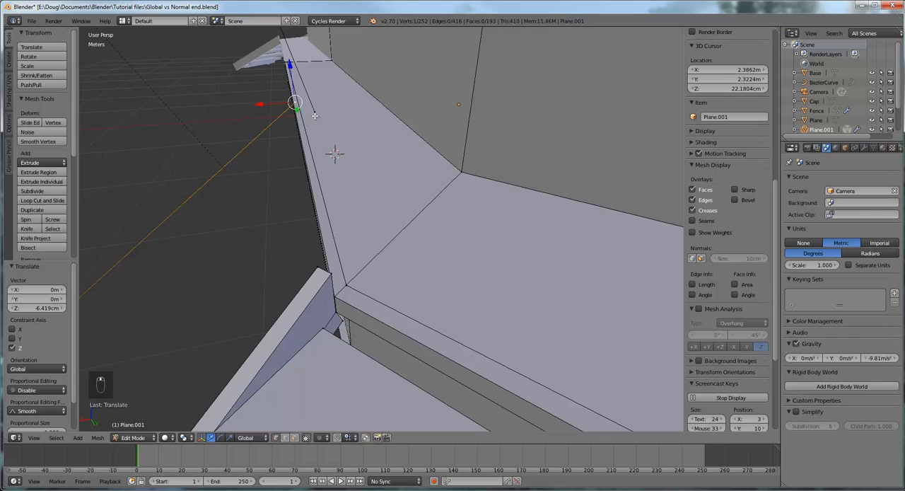
{"action": "middle_click_drag", "start_coordinate": [315, 115], "coordinate": [339, 150]}
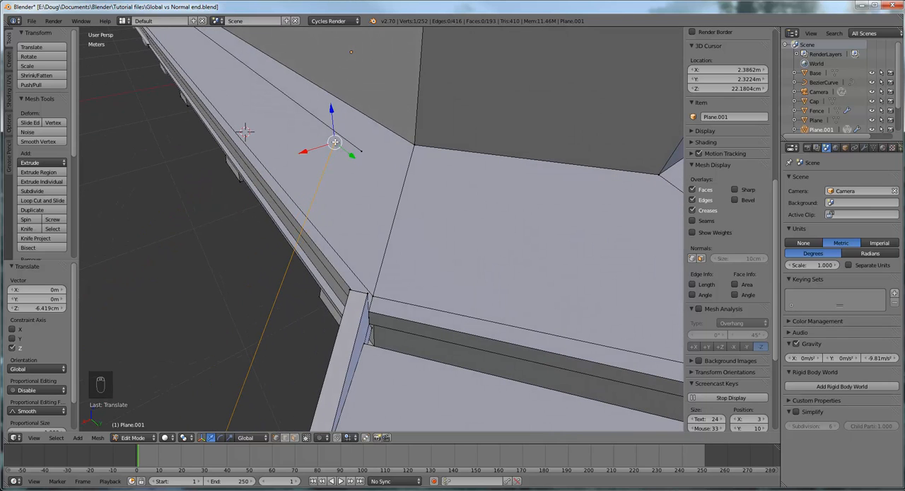
{"action": "scroll", "coordinate": [383, 172], "scroll_direction": "down", "scroll_amount": 4}
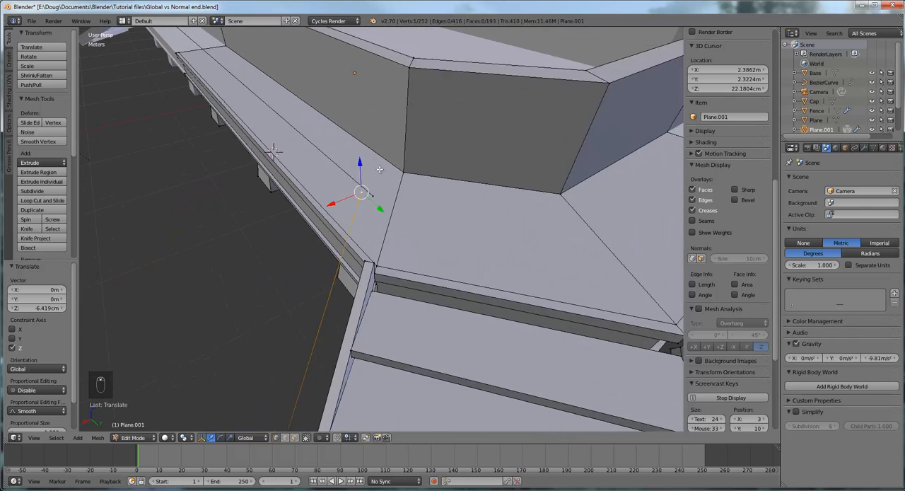
{"action": "middle_click_drag", "start_coordinate": [383, 172], "coordinate": [456, 167]}
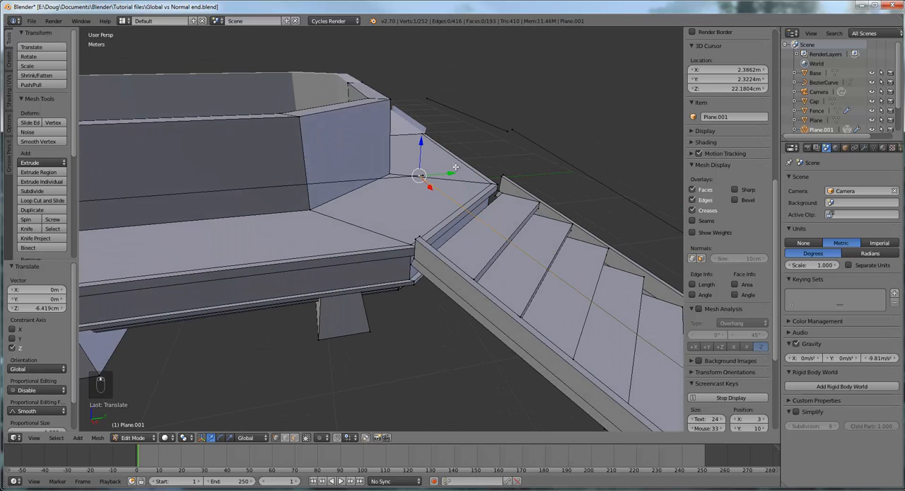
- Switch back to edge selection and select both raised edges that run along the platform sides
{"action": "left_click", "coordinate": [285, 438]}
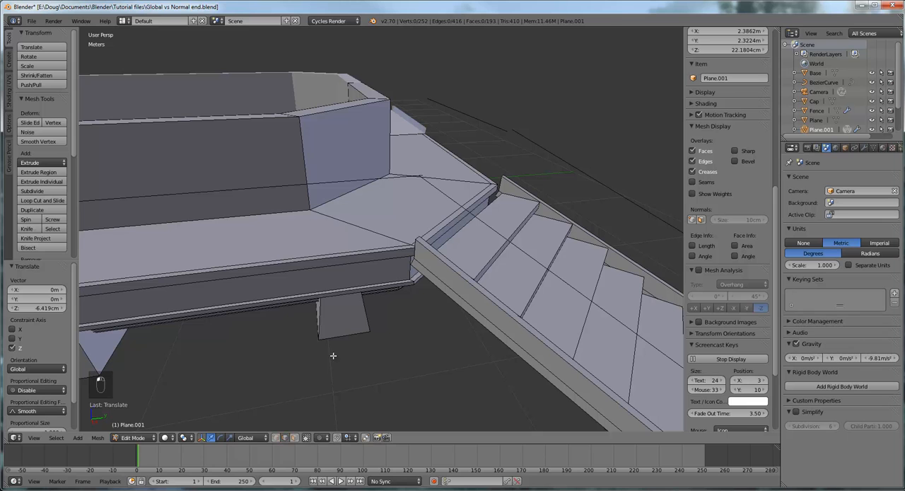
{"action": "right_click", "coordinate": [342, 181]}
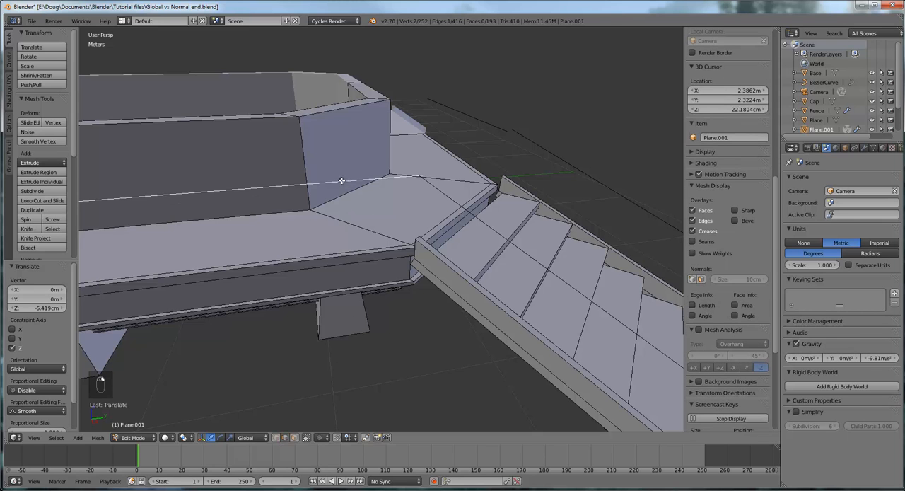
{"action": "right_click", "coordinate": [489, 122], "text": "shift"}
{"action": "middle_click_drag", "start_coordinate": [538, 153], "coordinate": [380, 149]}
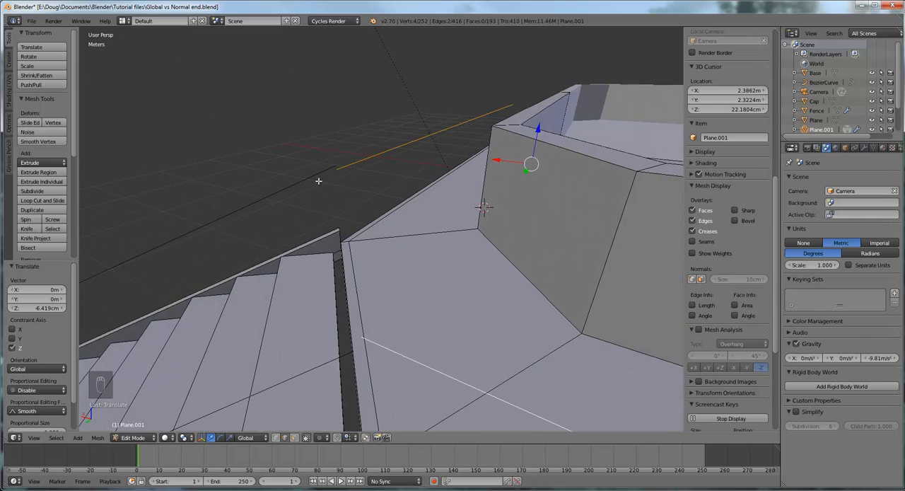
{"action": "middle_click_drag", "start_coordinate": [369, 245], "coordinate": [390, 239]}
{"action": "middle_click_drag", "start_coordinate": [381, 187], "coordinate": [390, 198]}
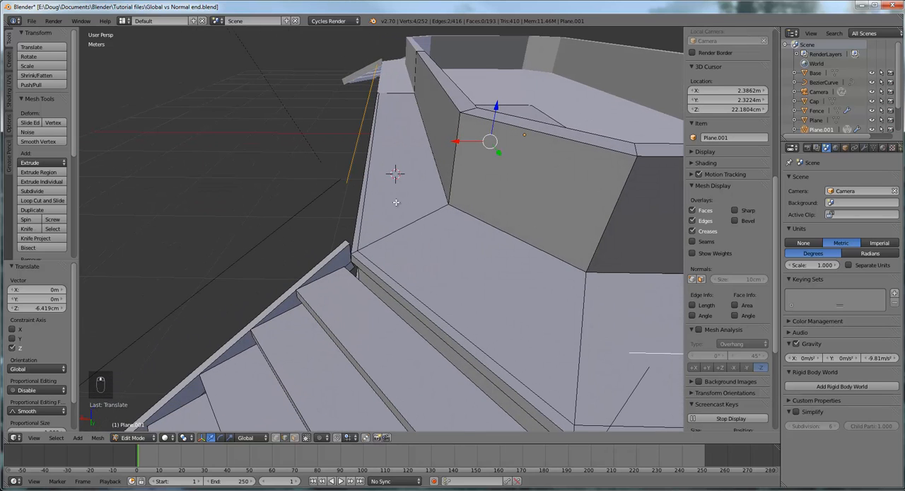
- Select only the raised edge along the platform's long side and move it about 2.71 cm along the global X axis
{"action": "right_click", "coordinate": [351, 160]}
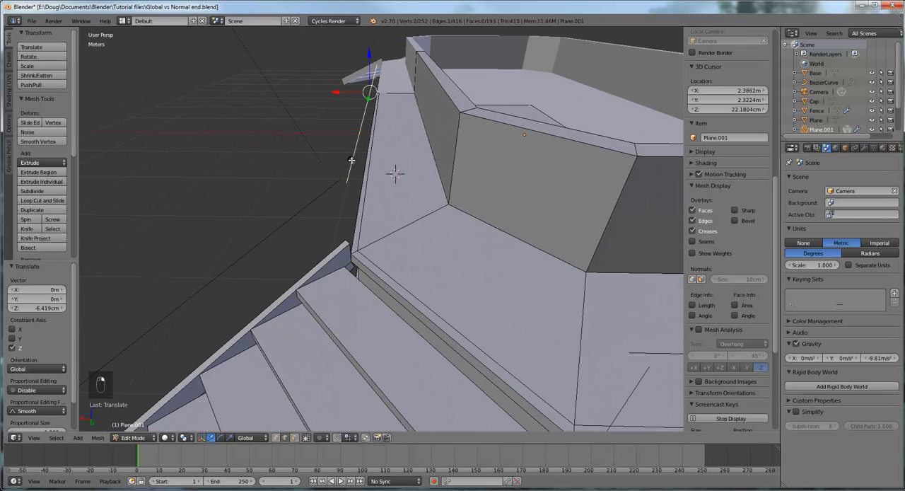
{"action": "scroll", "coordinate": [352, 160], "scroll_direction": "up", "scroll_amount": 2}
{"action": "middle_click_drag", "start_coordinate": [341, 147], "coordinate": [423, 60]}
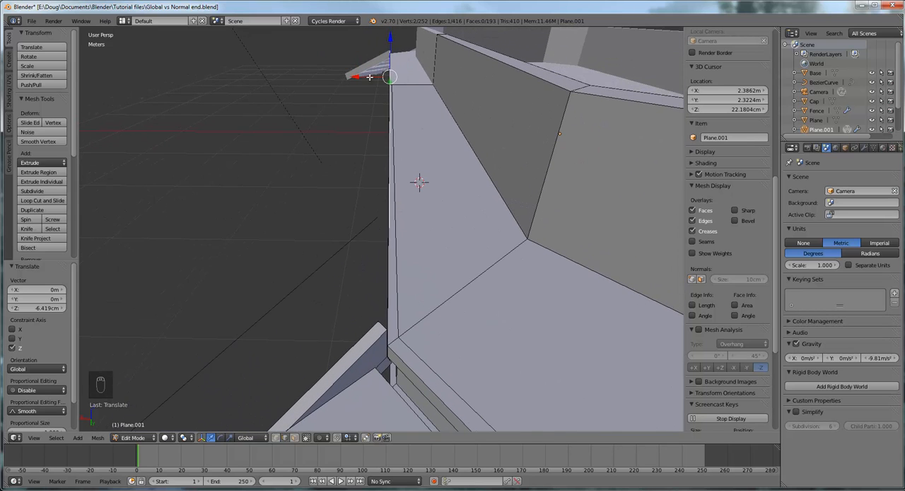
{"action": "left_click_drag", "start_coordinate": [369, 76], "coordinate": [366, 76]}
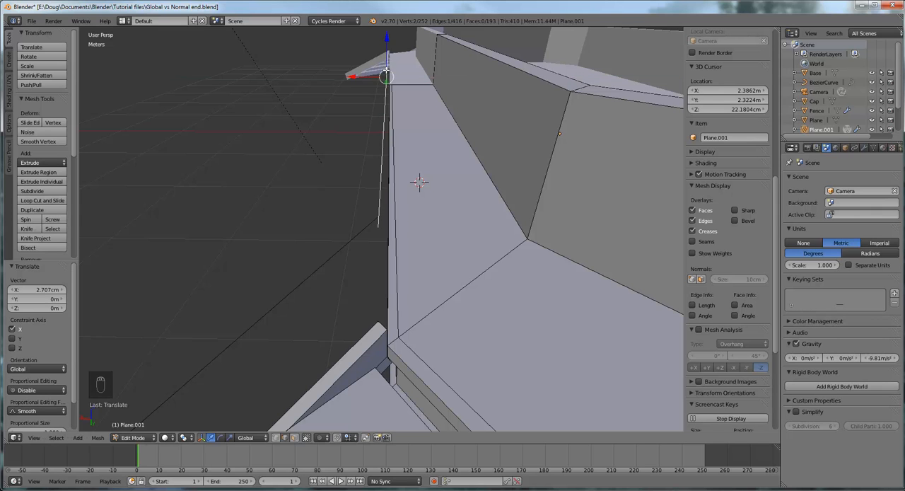
{"action": "middle_click_drag", "start_coordinate": [389, 75], "coordinate": [477, 128]}
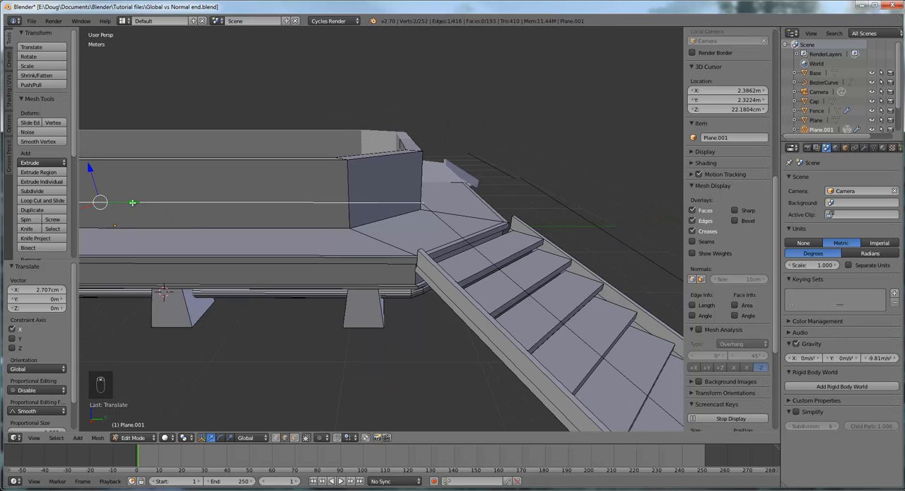
- Move the selected raised edge along the platform's long side about 1.7 cm in the negative global Y direction
{"action": "left_click_drag", "start_coordinate": [133, 202], "coordinate": [130, 203]}
{"action": "scroll", "coordinate": [438, 206], "scroll_direction": "up", "scroll_amount": 5}
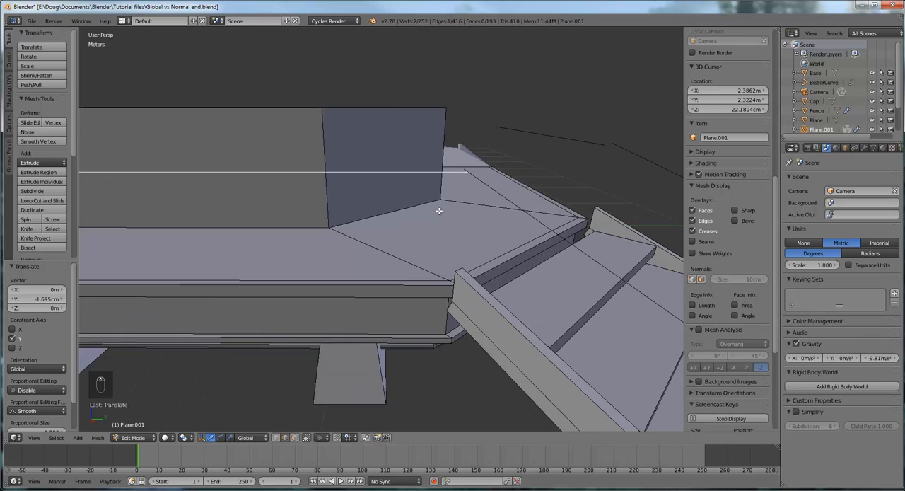
{"action": "middle_click_drag", "start_coordinate": [466, 199], "coordinate": [397, 199]}
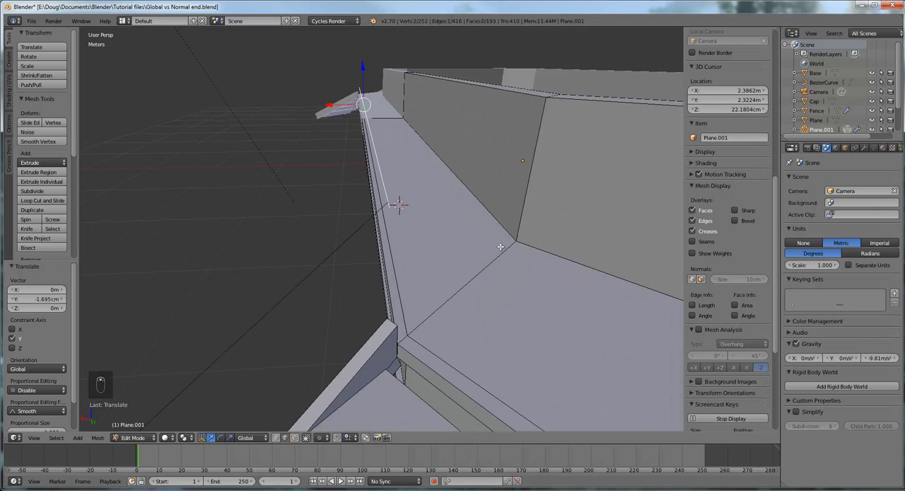
{"action": "mouse_move", "coordinate": [500, 247]}
{"action": "middle_mouse_down"}
{"action": "mouse_move", "coordinate": [573, 295]}
{"action": "mouse_move", "coordinate": [511, 257]}
{"action": "middle_mouse_up"}
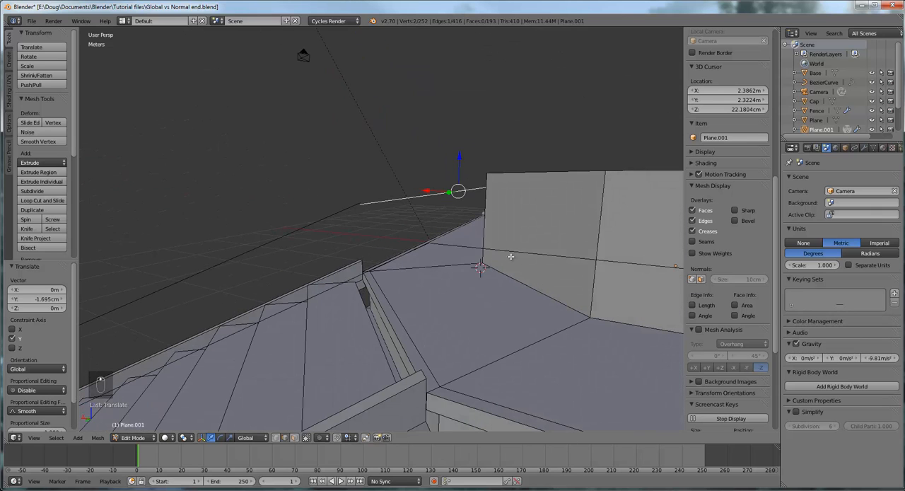
- Select the raised edge on the platform's opposite side and move it about 4.74 cm along the global Y axis
{"action": "right_click", "coordinate": [509, 253]}
{"action": "middle_click_drag", "start_coordinate": [532, 264], "coordinate": [516, 282]}
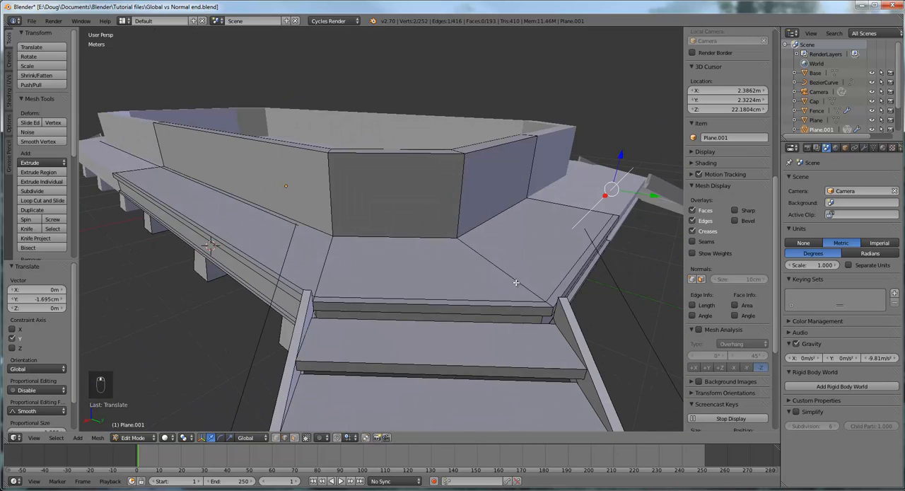
{"action": "scroll", "coordinate": [612, 245], "scroll_direction": "up", "scroll_amount": 2}
{"action": "middle_click_drag", "start_coordinate": [611, 245], "coordinate": [505, 272], "text": "shift"}
{"action": "scroll", "coordinate": [505, 272], "scroll_direction": "up", "scroll_amount": 3}
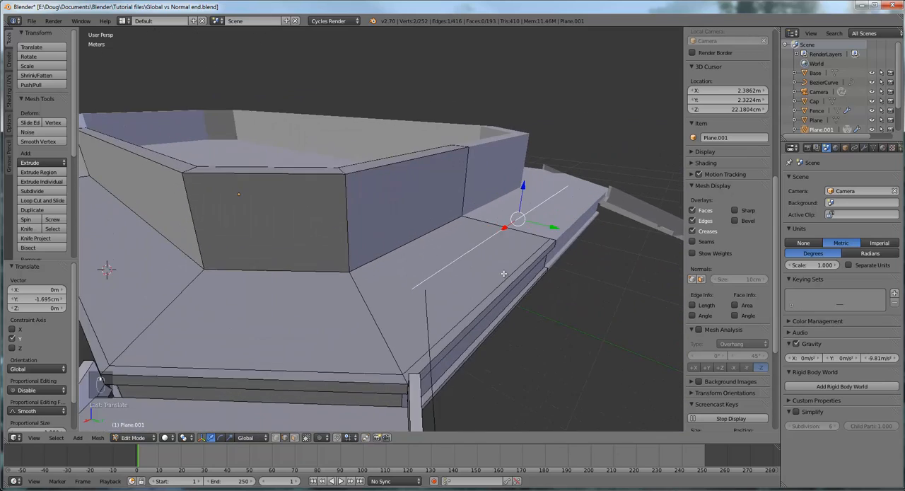
{"action": "scroll", "coordinate": [504, 274], "scroll_direction": "down", "scroll_amount": 3}
{"action": "middle_click_drag", "start_coordinate": [501, 303], "coordinate": [518, 285]}
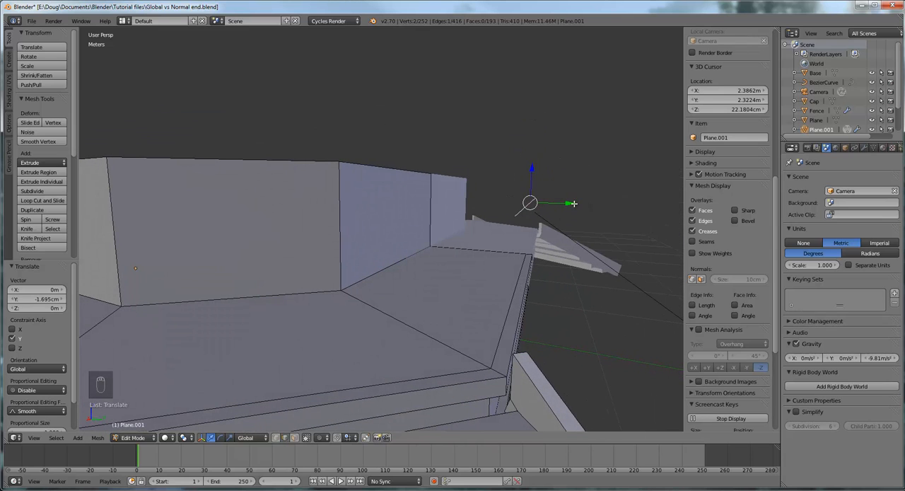
{"action": "left_click_drag", "start_coordinate": [573, 203], "coordinate": [582, 203]}
{"action": "middle_click_drag", "start_coordinate": [582, 203], "coordinate": [556, 184]}
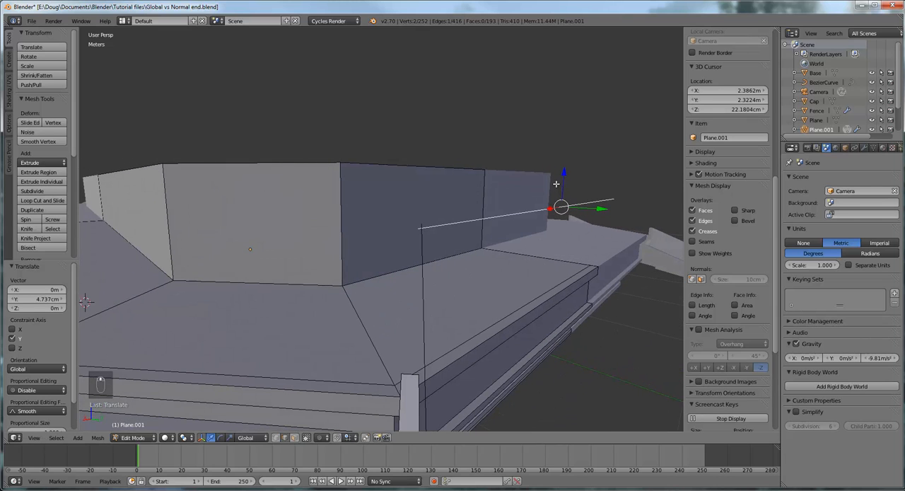
- Nudge the opposite-side raised edge along global Z, and shift it about 1.25 cm in the negative global X direction
{"action": "left_click_drag", "start_coordinate": [564, 180], "coordinate": [564, 177]}
{"action": "middle_click_drag", "start_coordinate": [551, 205], "coordinate": [584, 233]}
{"action": "left_click_drag", "start_coordinate": [490, 189], "coordinate": [488, 190]}
{"action": "middle_click_drag", "start_coordinate": [594, 218], "coordinate": [333, 259]}
{"action": "scroll", "coordinate": [384, 275], "scroll_direction": "up", "scroll_amount": 3}
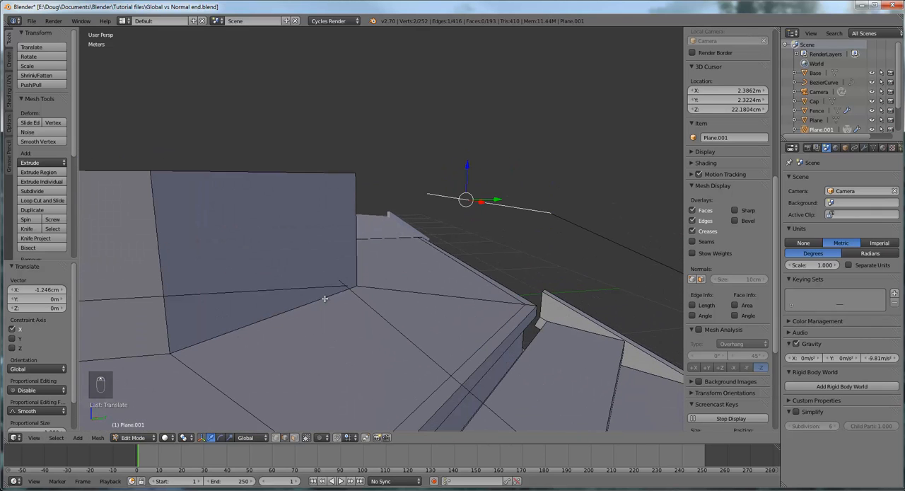
- Select the first side's raised edge again and move it freely about -2.6 mm in X, -8.5 mm in Y and 1 cm in Z
{"action": "right_click", "coordinate": [309, 287]}
{"action": "mouse_move", "coordinate": [359, 301]}
{"action": "middle_mouse_down"}
{"action": "mouse_move", "coordinate": [301, 290]}
{"action": "mouse_move", "coordinate": [354, 305]}
{"action": "mouse_move", "coordinate": [298, 300]}
{"action": "mouse_move", "coordinate": [370, 293]}
{"action": "middle_mouse_up"}
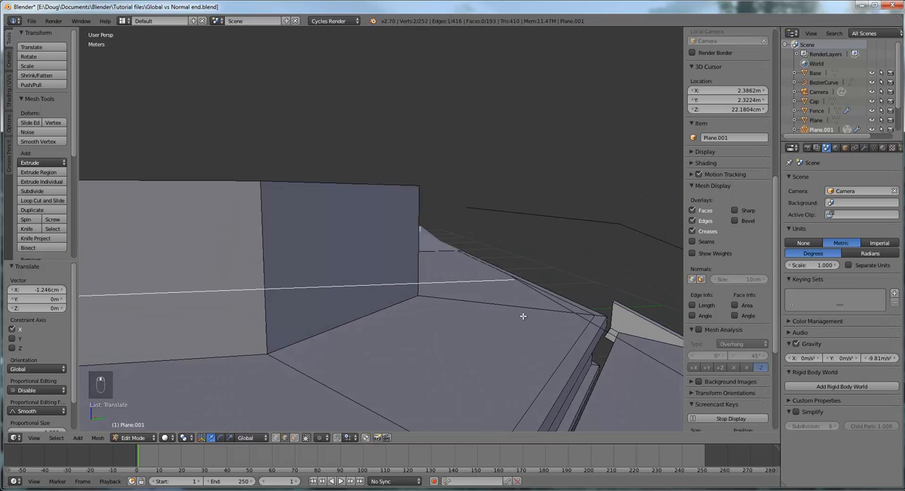
{"action": "middle_click_drag", "start_coordinate": [523, 314], "coordinate": [467, 309]}
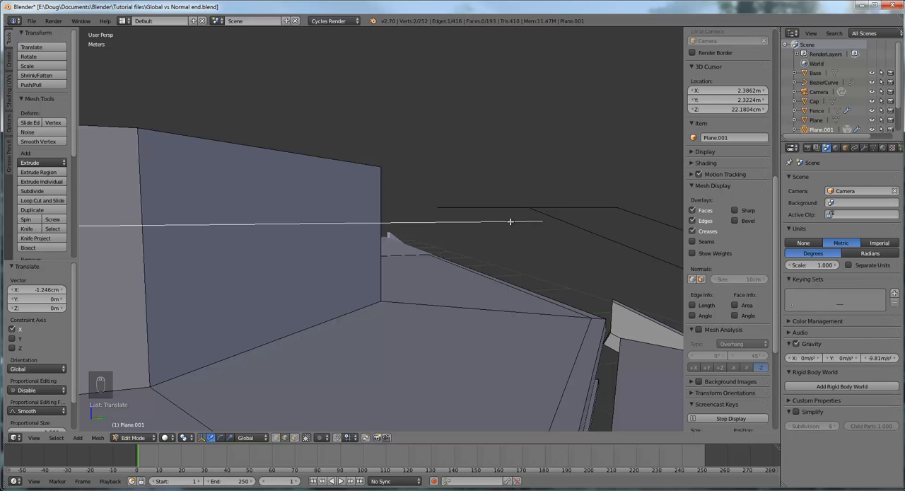
{"action": "key", "text": "g"}
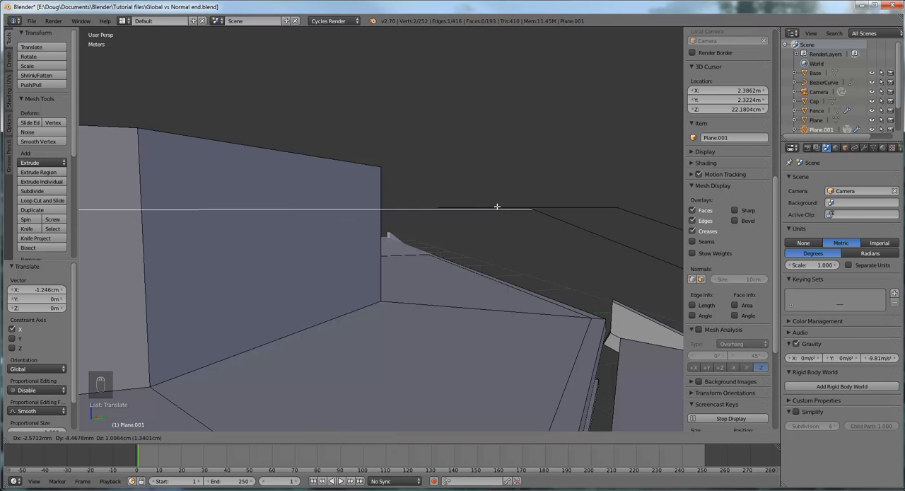
{"action": "left_click", "coordinate": [498, 206]}
- Fine-tune the same edge towards the raised stair edge with a free move of about -1.1 mm in Y and -1.5 mm in Z
{"action": "middle_click_drag", "start_coordinate": [580, 204], "coordinate": [576, 208]}
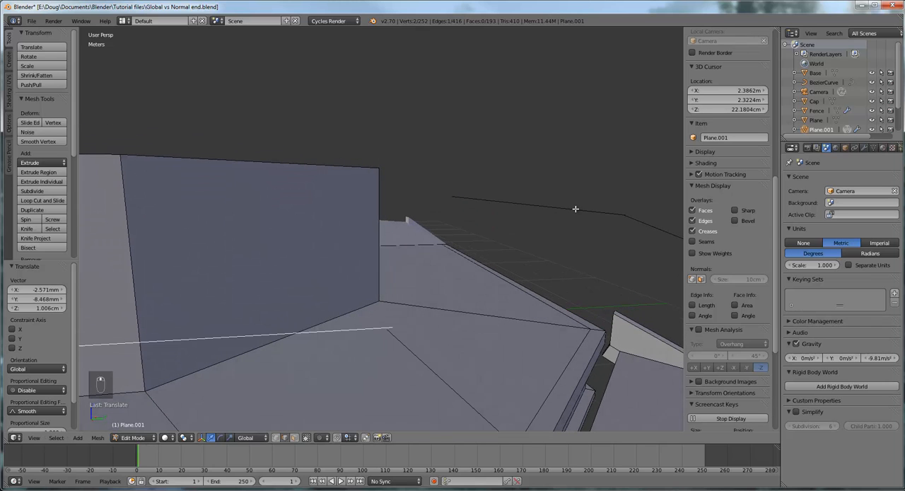
{"action": "middle_click_drag", "start_coordinate": [451, 328], "coordinate": [474, 323]}
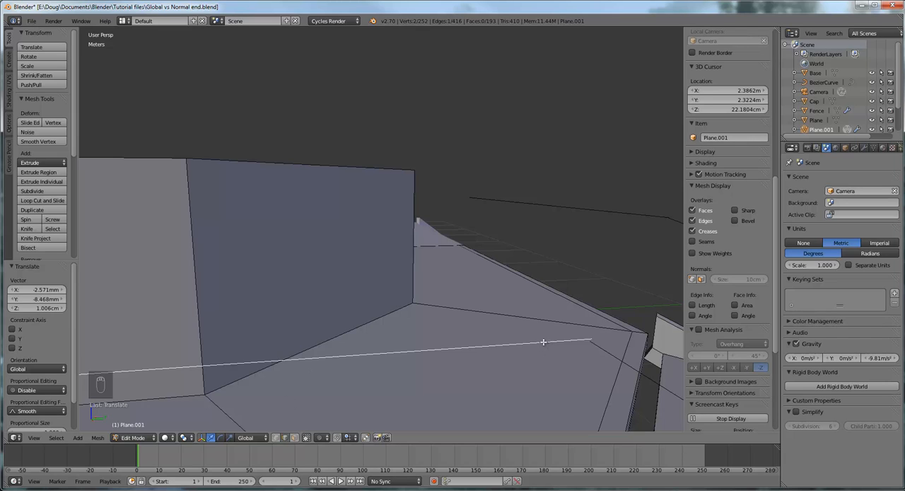
{"action": "key", "text": "g"}
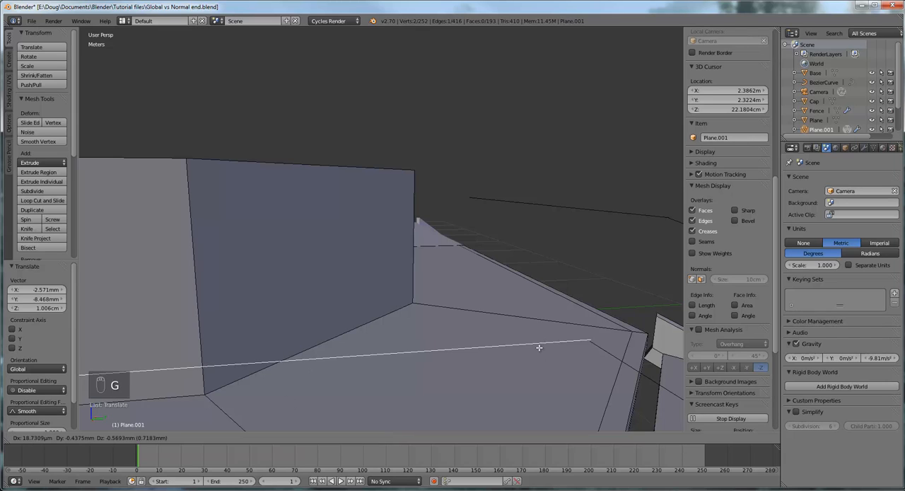
{"action": "left_click", "coordinate": [536, 352]}
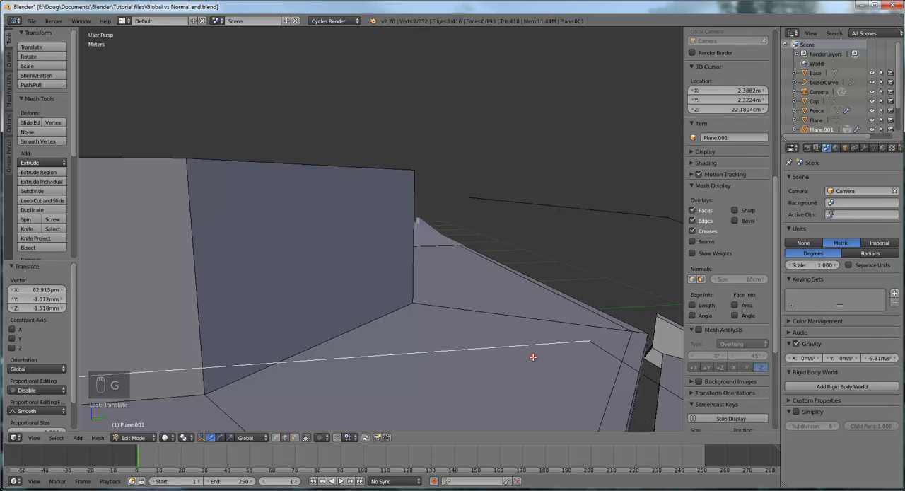
{"action": "scroll", "coordinate": [537, 352], "scroll_direction": "down", "scroll_amount": 6}
{"action": "middle_click_drag", "start_coordinate": [502, 351], "coordinate": [390, 262]}
{"action": "scroll", "coordinate": [425, 319], "scroll_direction": "up", "scroll_amount": 3}
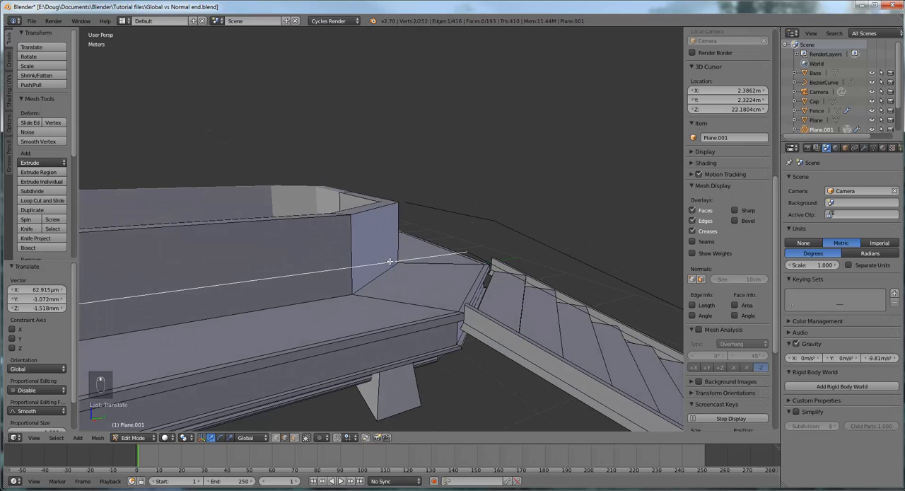
{"action": "key", "text": "g"}
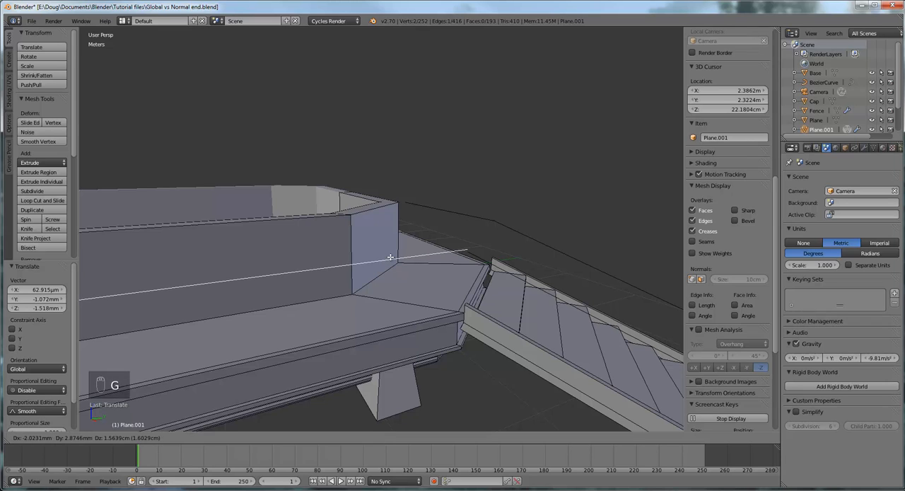
{"action": "key", "text": "x"}
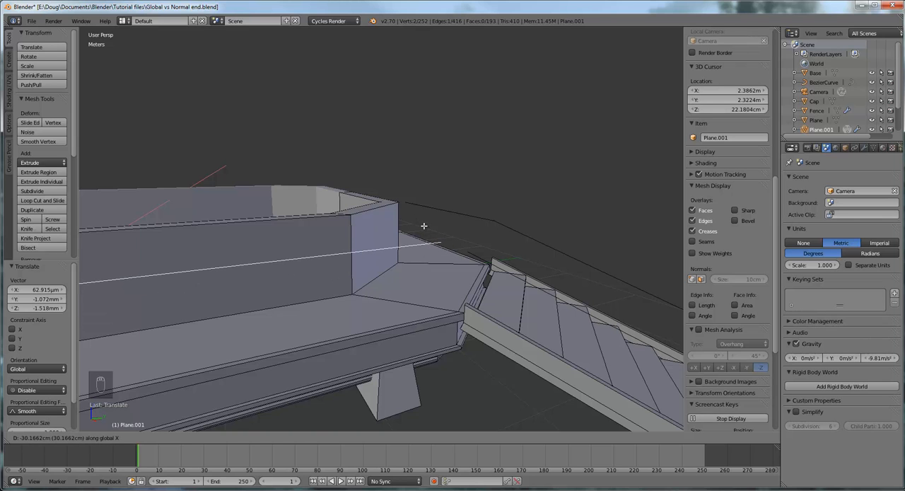
{"action": "right_click", "coordinate": [424, 226]}
- Switch to vertex selection and select both nearly coincident end vertices where the raised platform edge meets the stair edge
{"action": "middle_click_drag", "start_coordinate": [505, 266], "coordinate": [507, 324]}
{"action": "scroll", "coordinate": [512, 333], "scroll_direction": "up", "scroll_amount": 5}
{"action": "scroll", "coordinate": [511, 334], "scroll_direction": "down", "scroll_amount": 2}
{"action": "scroll", "coordinate": [507, 325], "scroll_direction": "up", "scroll_amount": 1}
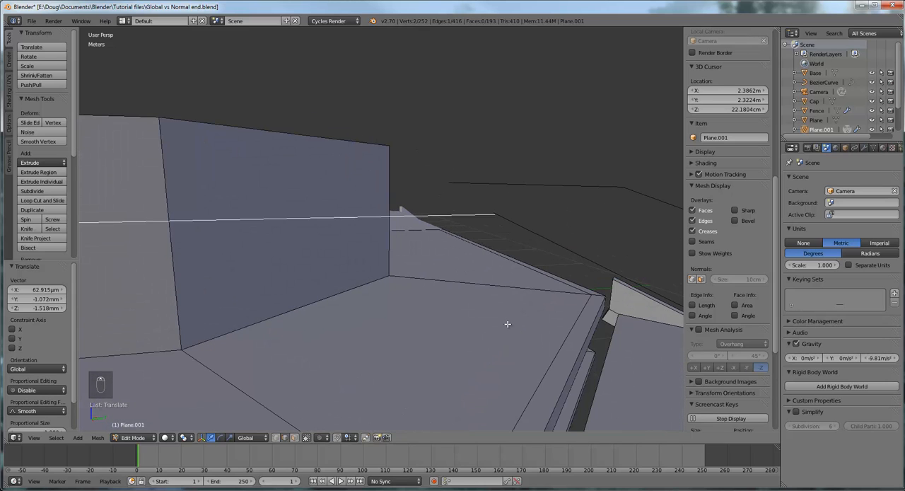
{"action": "scroll", "coordinate": [532, 280], "scroll_direction": "up", "scroll_amount": 2}
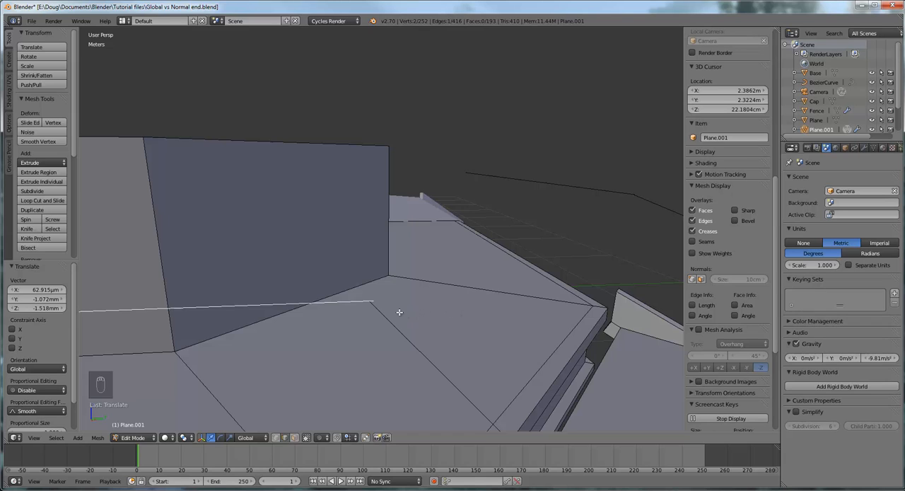
{"action": "left_click", "coordinate": [276, 438]}
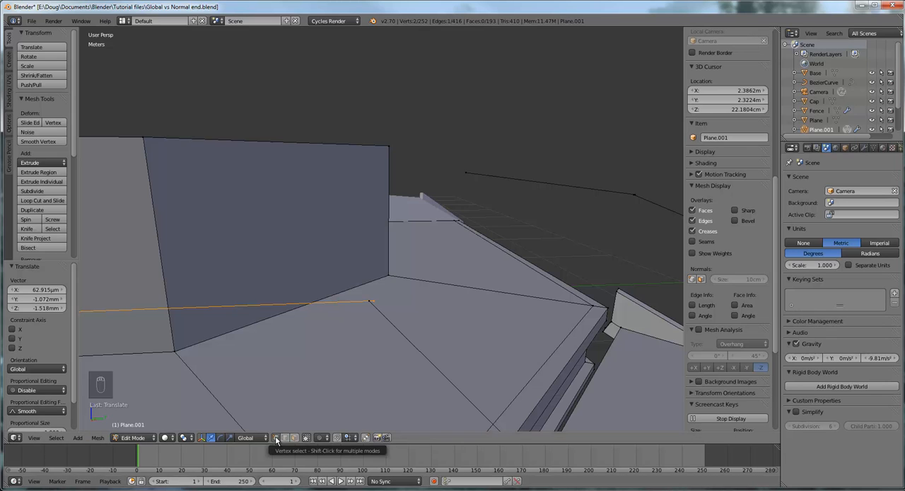
{"action": "right_click", "coordinate": [369, 301]}
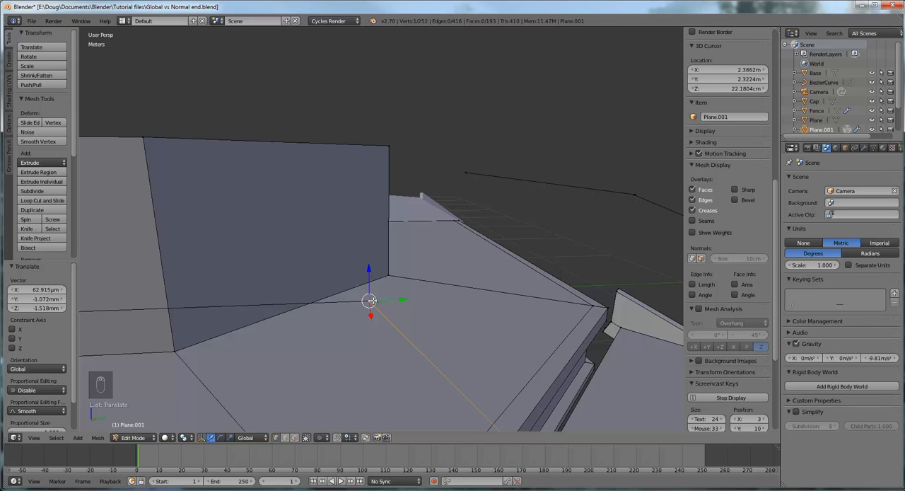
{"action": "right_click", "coordinate": [369, 301], "text": "shift"}
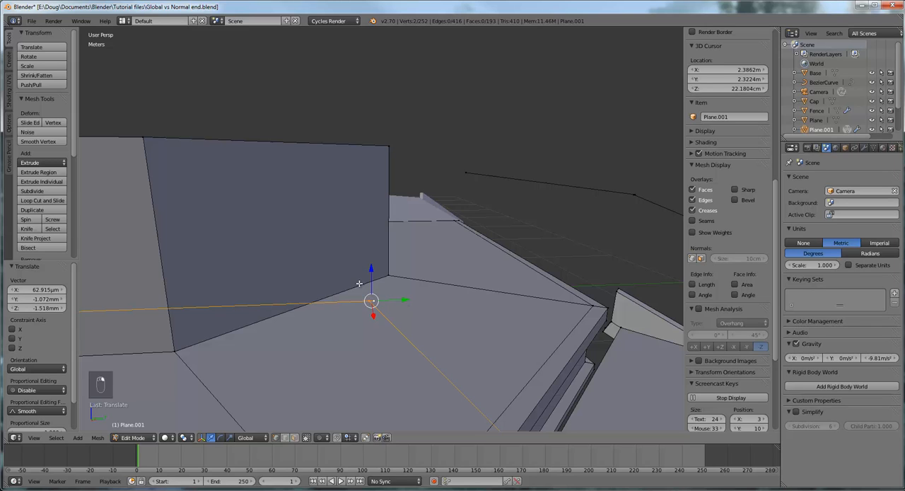
{"action": "key", "text": "b"}
{"action": "left_click_drag", "start_coordinate": [357, 284], "coordinate": [383, 315]}
- Merge the two selected end vertices at their center
{"action": "middle_click_drag", "start_coordinate": [436, 318], "coordinate": [430, 316]}
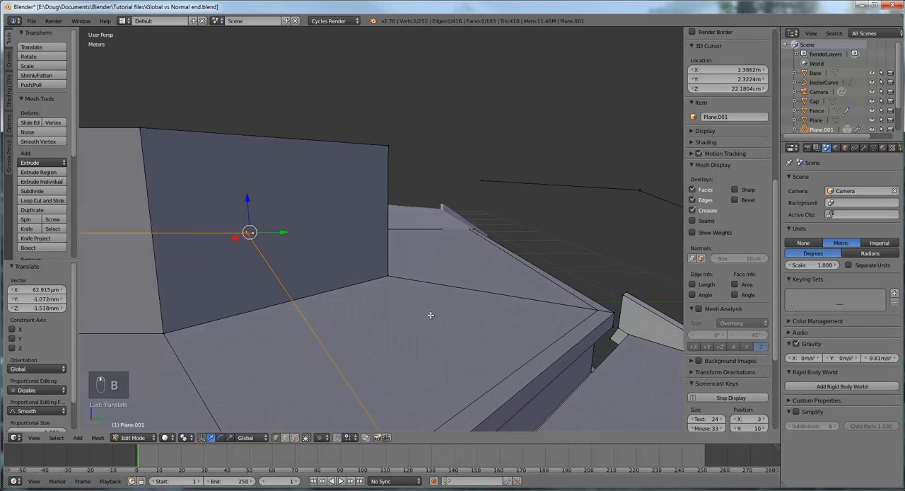
{"action": "mouse_move", "coordinate": [344, 313]}
{"action": "middle_mouse_down"}
{"action": "mouse_move", "coordinate": [364, 311]}
{"action": "mouse_move", "coordinate": [354, 313]}
{"action": "middle_mouse_up"}
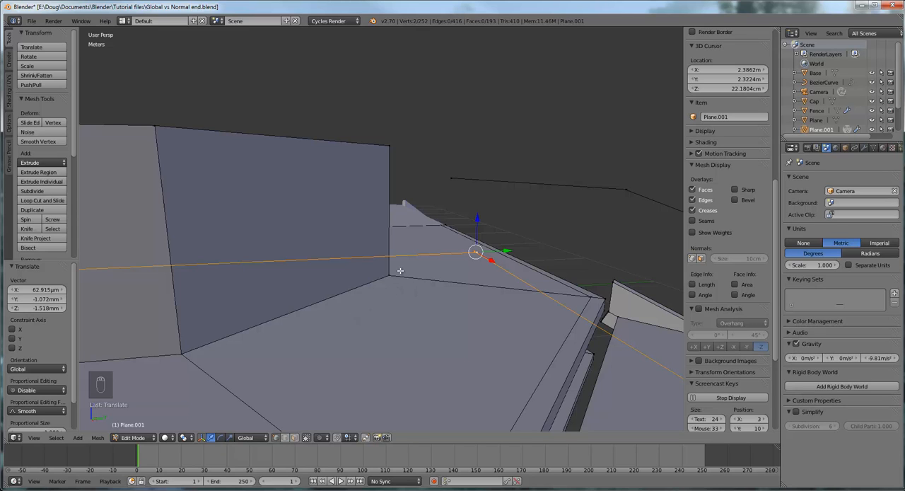
{"action": "middle_click_drag", "start_coordinate": [434, 289], "coordinate": [431, 291]}
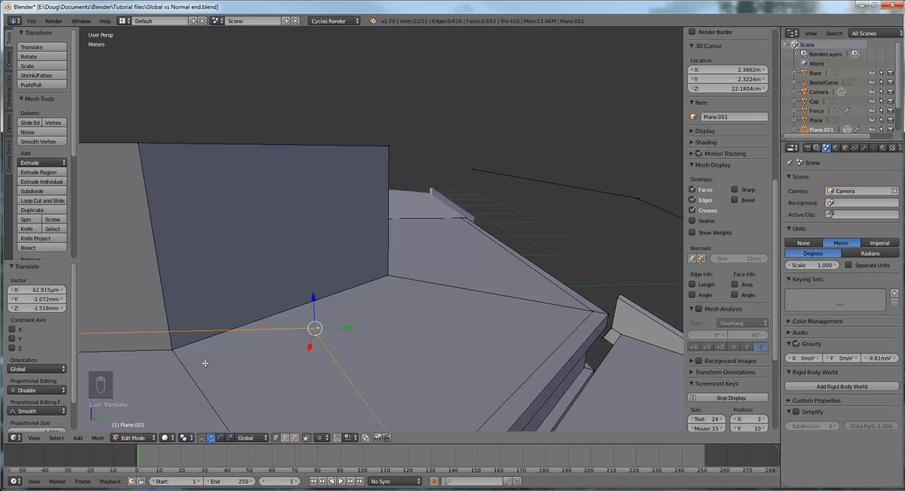
{"action": "left_click", "coordinate": [97, 438]}
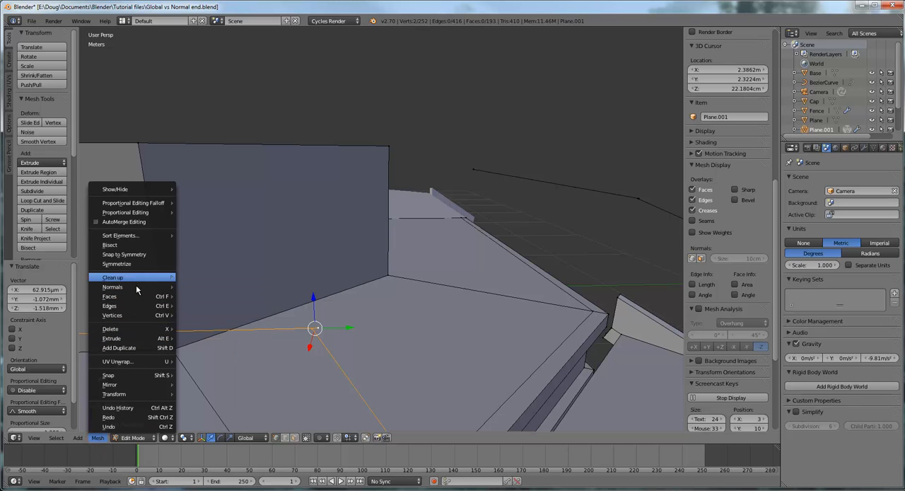
{"action": "mouse_move", "coordinate": [130, 319]}
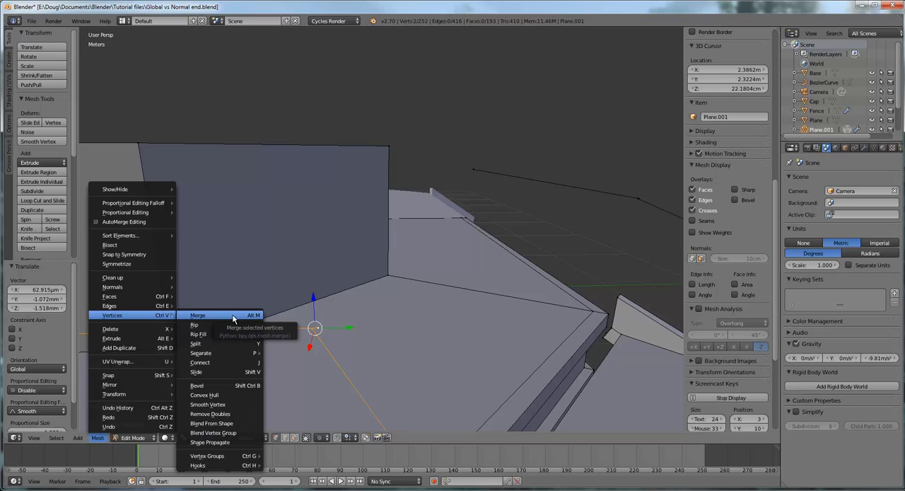
{"action": "left_click", "coordinate": [231, 316]}
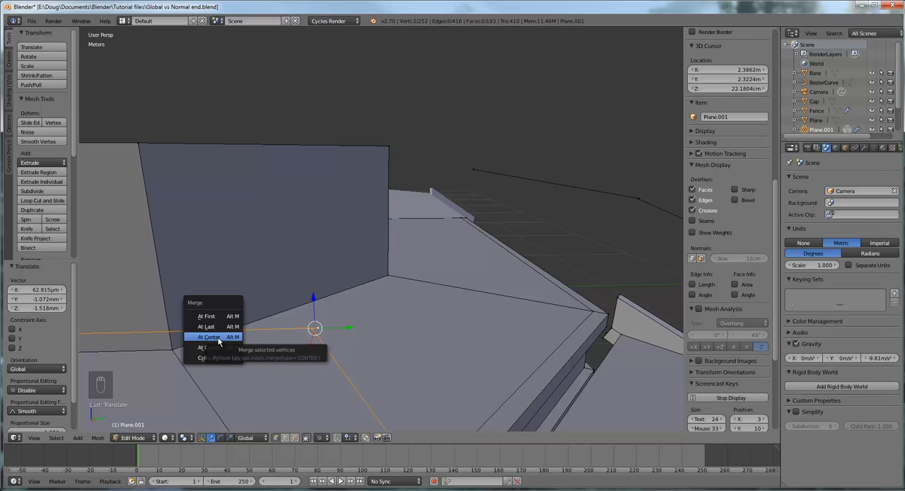
{"action": "left_click", "coordinate": [217, 338]}
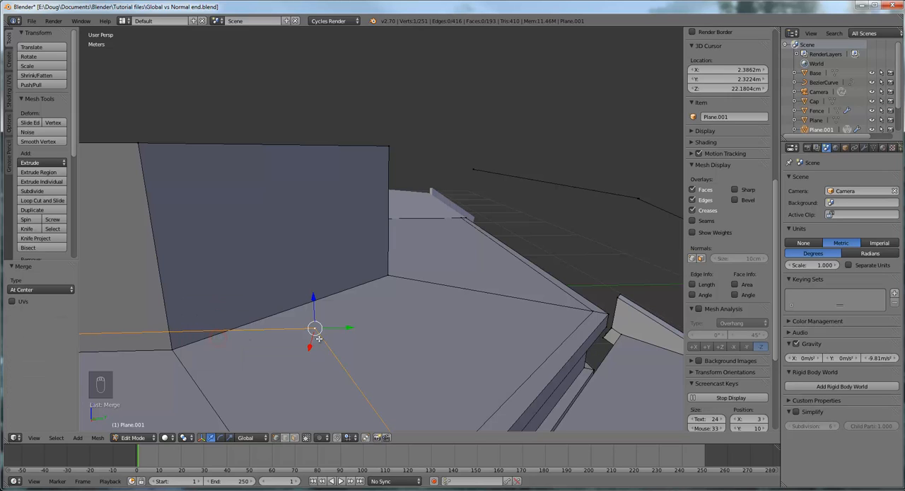
- Select both nearly coincident end vertices where the raised platform edge meets the raised stair edge on the other side of the stairs
{"action": "scroll", "coordinate": [342, 340], "scroll_direction": "down", "scroll_amount": 5}
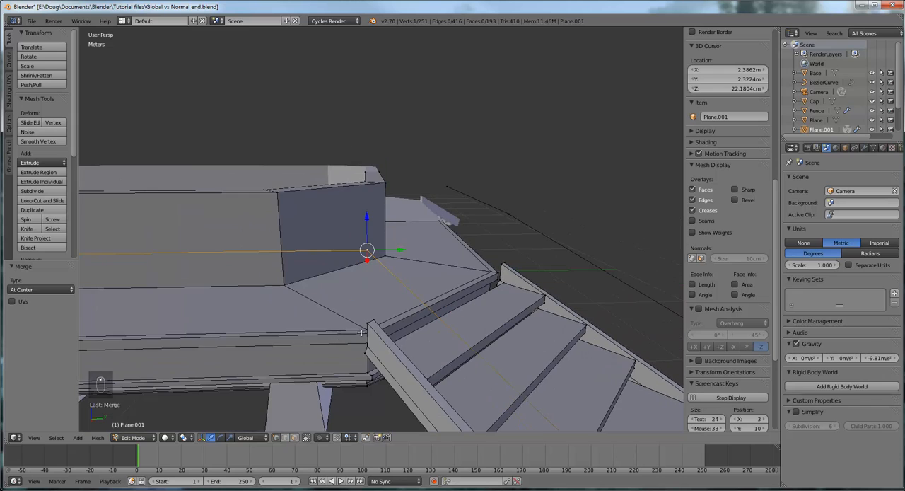
{"action": "middle_click_drag", "start_coordinate": [420, 314], "coordinate": [342, 320]}
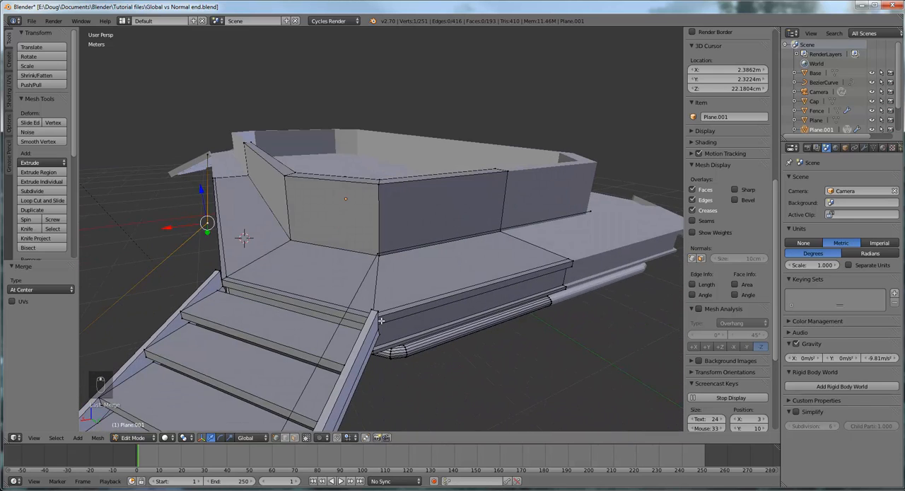
{"action": "scroll", "coordinate": [387, 319], "scroll_direction": "up", "scroll_amount": 4}
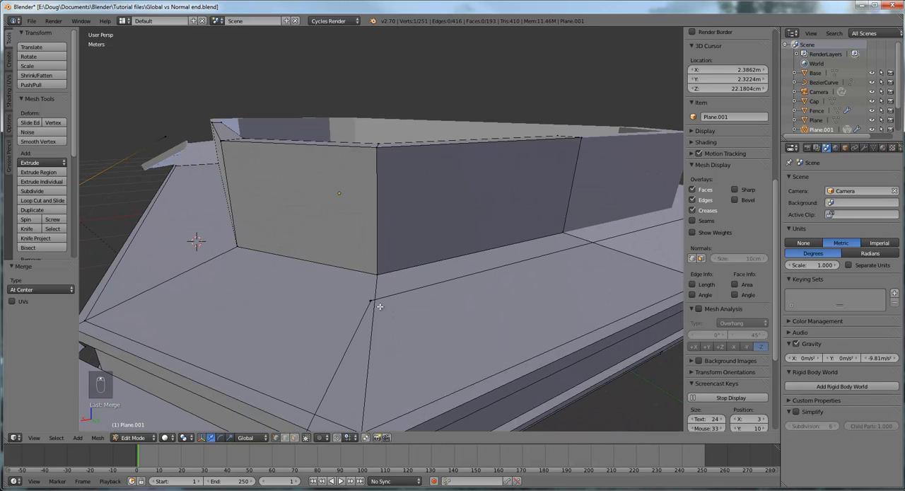
{"action": "scroll", "coordinate": [377, 309], "scroll_direction": "up", "scroll_amount": 3}
{"action": "middle_click_drag", "start_coordinate": [408, 324], "coordinate": [412, 312]}
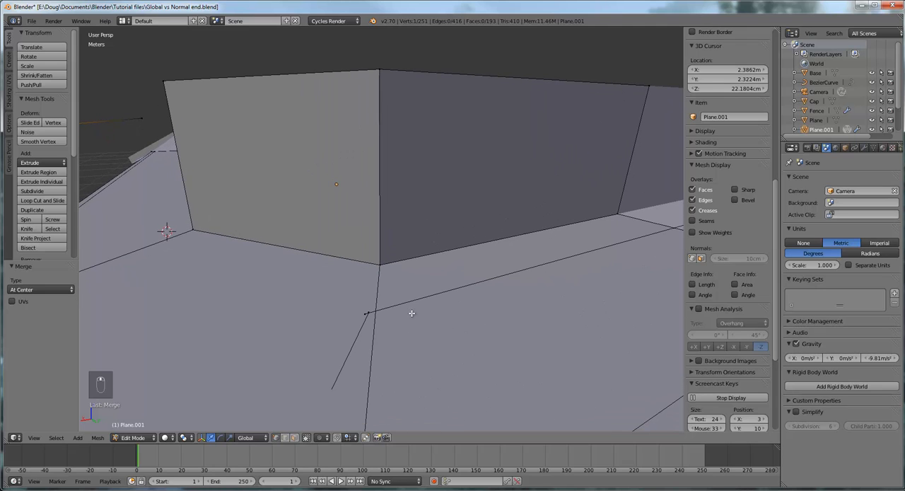
{"action": "right_click", "coordinate": [368, 310]}
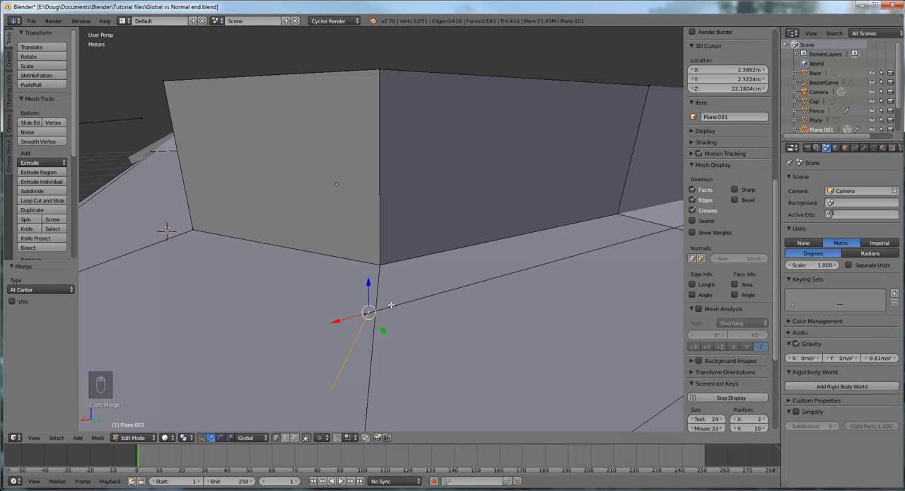
{"action": "key", "text": "KP_Decimal"}
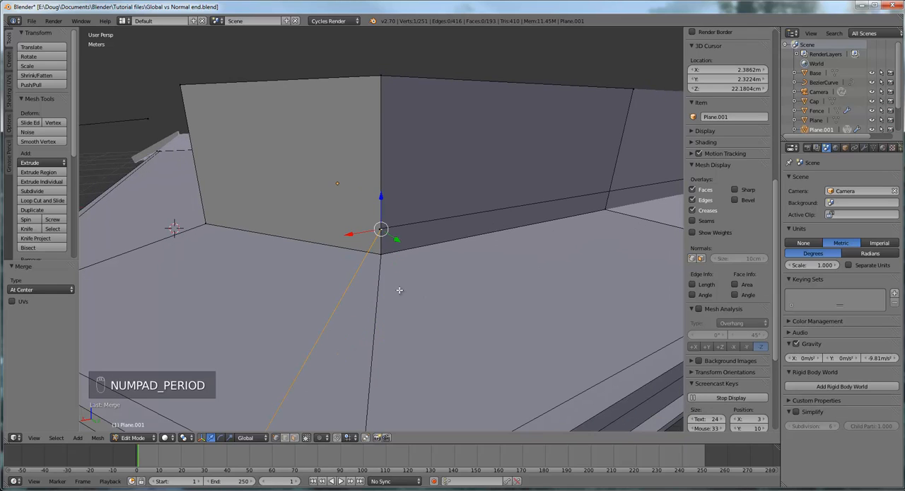
{"action": "scroll", "coordinate": [400, 290], "scroll_direction": "up", "scroll_amount": 3}
{"action": "scroll", "coordinate": [400, 290], "scroll_direction": "down", "scroll_amount": 2}
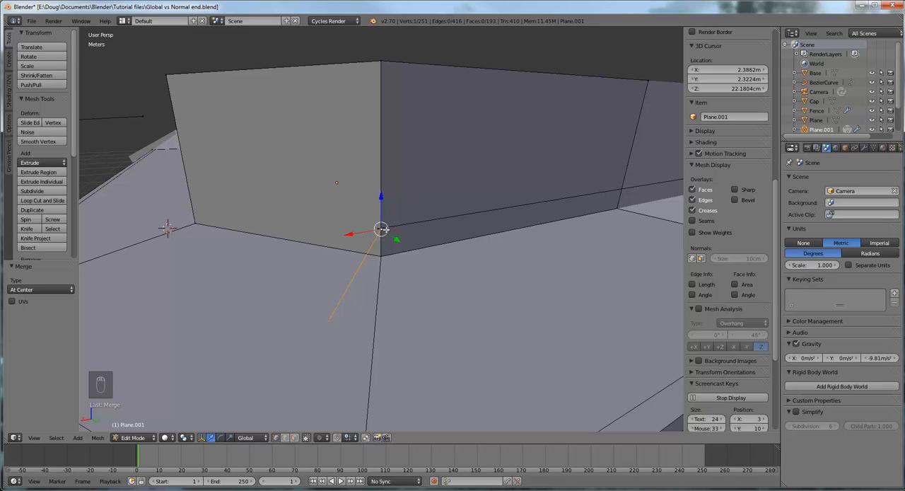
{"action": "key", "text": "b"}
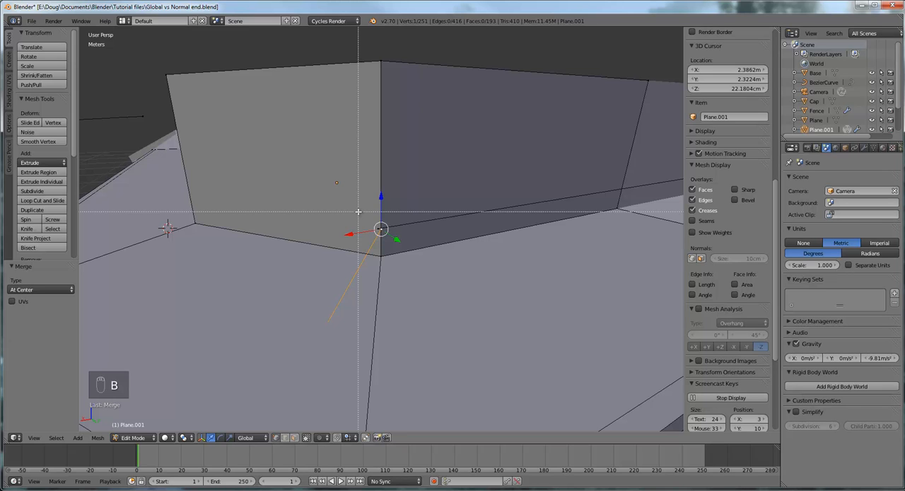
{"action": "left_click_drag", "start_coordinate": [363, 209], "coordinate": [395, 239]}
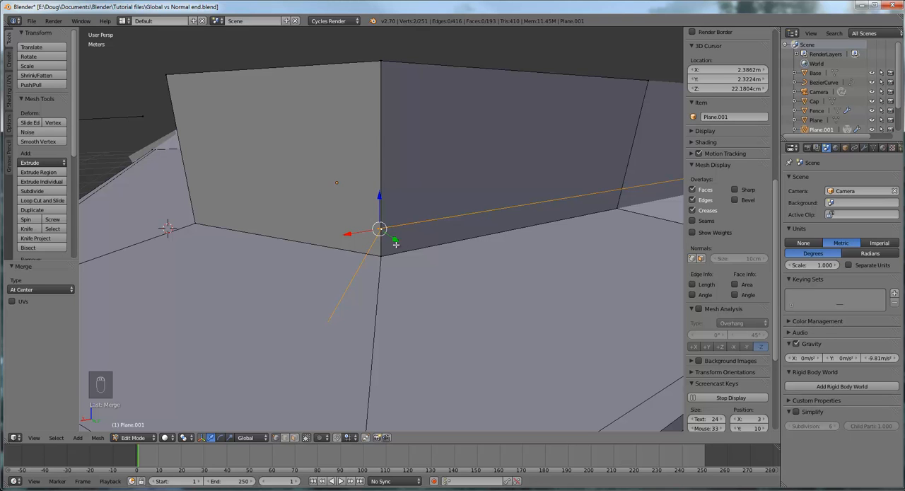
- Merge the two end vertices on the other side of the stairs at their center
{"action": "middle_click_drag", "start_coordinate": [400, 244], "coordinate": [366, 266]}
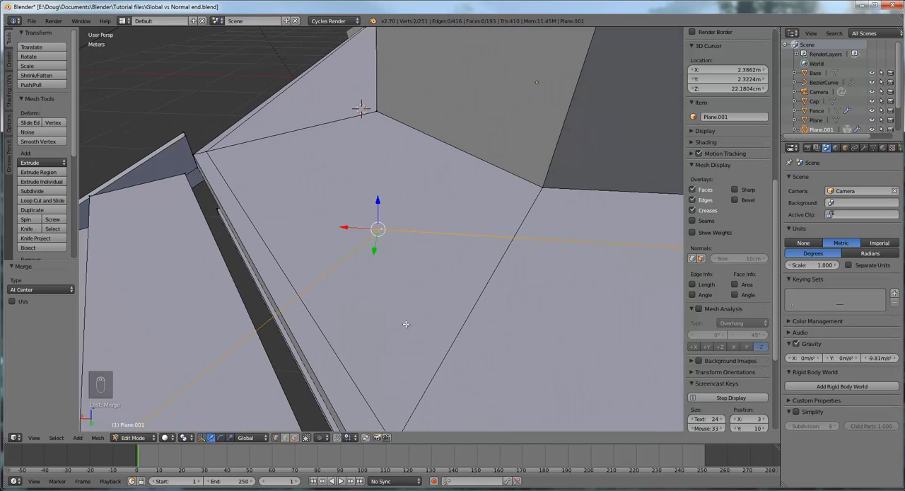
{"action": "left_click", "coordinate": [97, 438]}
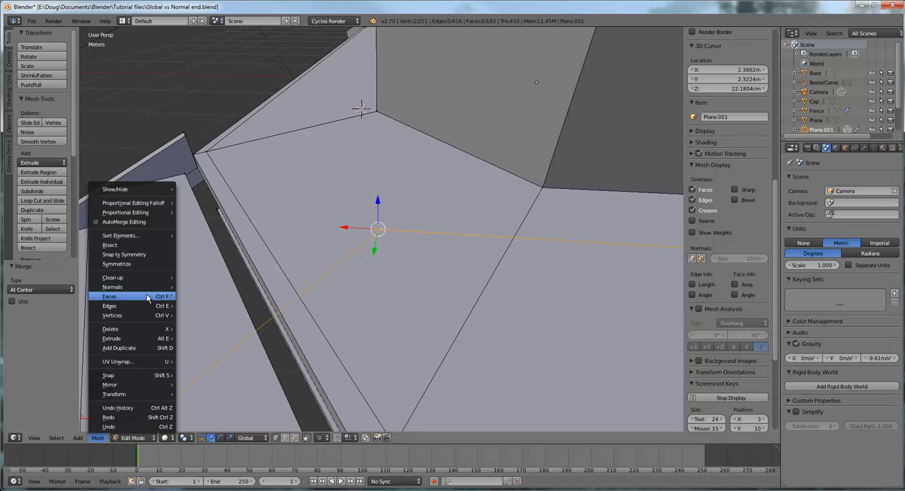
{"action": "mouse_move", "coordinate": [140, 319]}
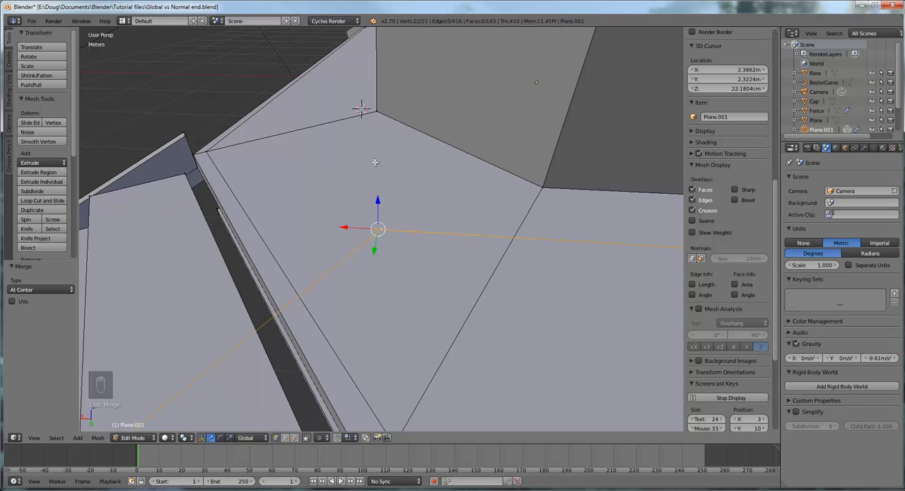
{"action": "key", "text": "ctrl+v"}
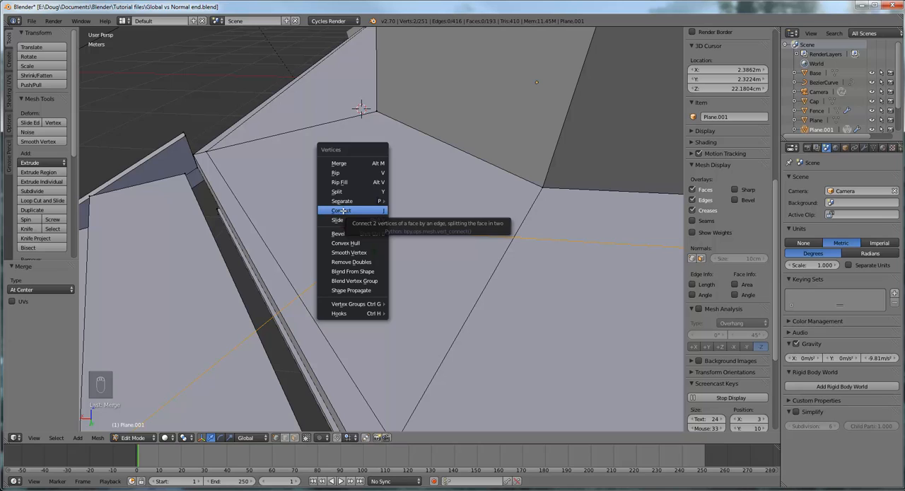
{"action": "mouse_move", "coordinate": [343, 203]}
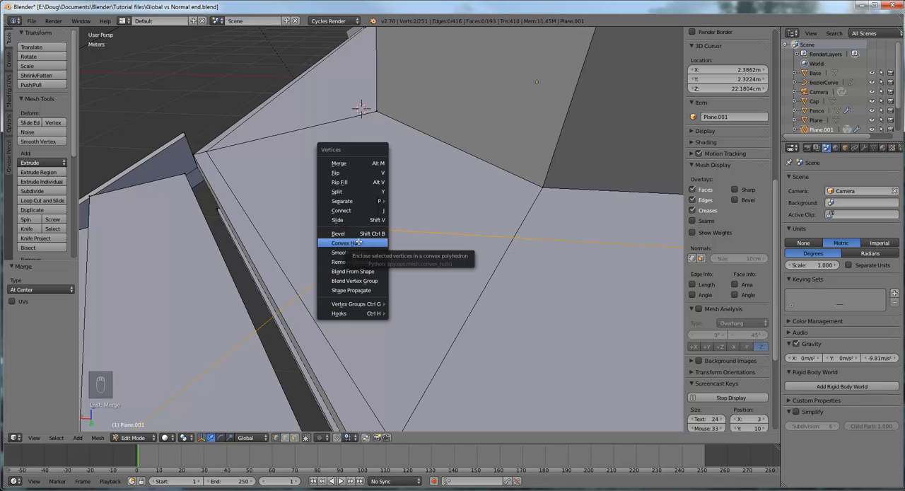
{"action": "left_click", "coordinate": [355, 163]}
{"action": "left_click", "coordinate": [343, 165]}
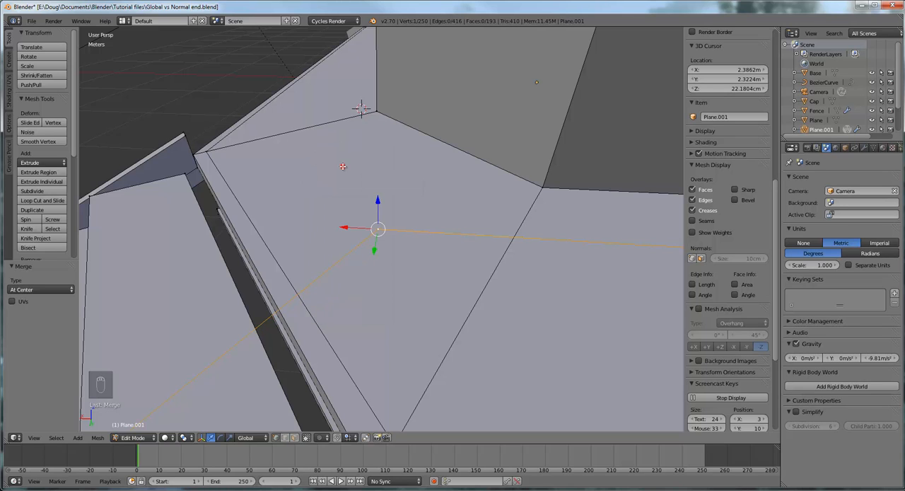
- Switch to edge selection and select the first side's raised stair edge together with its connected platform edge
{"action": "middle_click_drag", "start_coordinate": [421, 239], "coordinate": [447, 270]}
{"action": "scroll", "coordinate": [414, 278], "scroll_direction": "down", "scroll_amount": 4}
{"action": "mouse_move", "coordinate": [388, 290]}
{"action": "middle_mouse_down"}
{"action": "mouse_move", "coordinate": [469, 273]}
{"action": "mouse_move", "coordinate": [396, 302]}
{"action": "middle_mouse_up"}
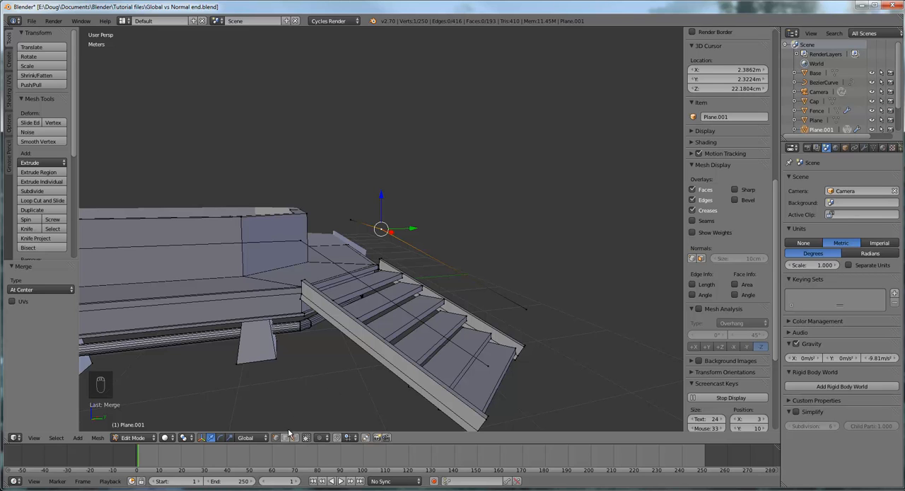
{"action": "right_click", "coordinate": [376, 290], "text": "shift"}
{"action": "scroll", "coordinate": [385, 297], "scroll_direction": "up", "scroll_amount": 3}
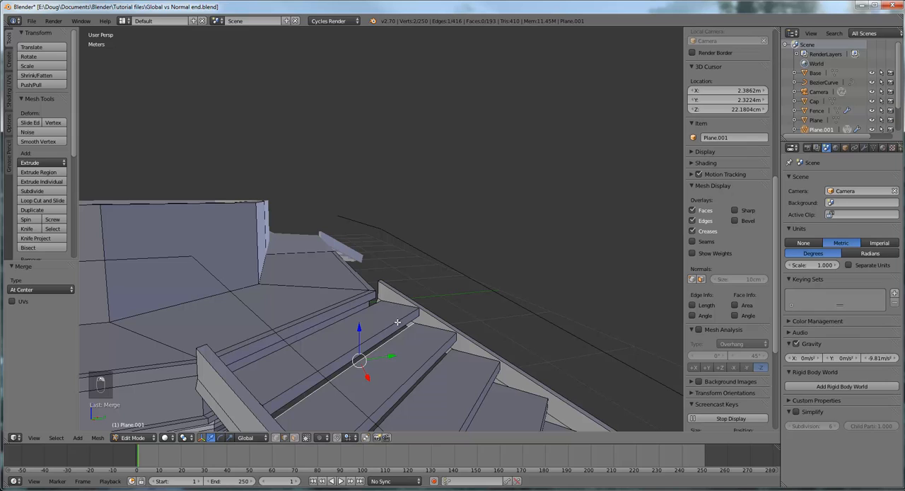
{"action": "right_click", "coordinate": [303, 358]}
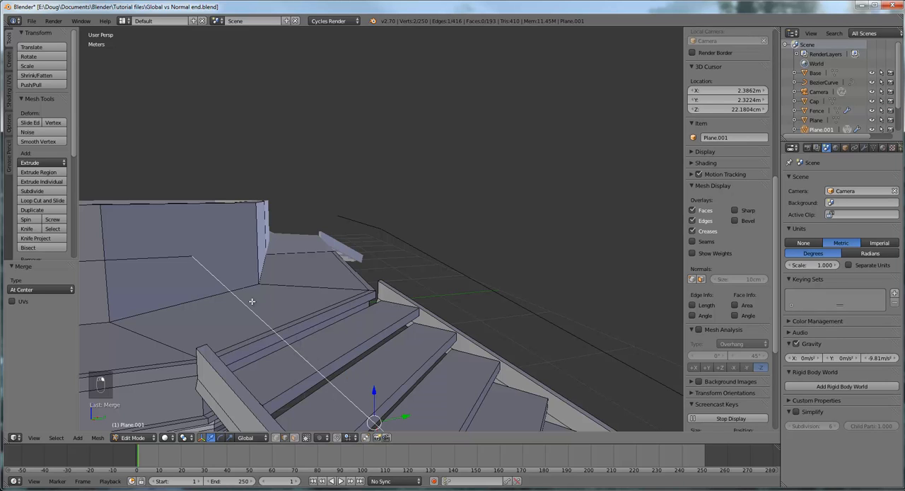
{"action": "right_click", "coordinate": [170, 256], "text": "shift"}
{"action": "middle_click_drag", "start_coordinate": [264, 279], "coordinate": [364, 282]}
{"action": "scroll", "coordinate": [333, 290], "scroll_direction": "up", "scroll_amount": 5}
{"action": "scroll", "coordinate": [356, 283], "scroll_direction": "down", "scroll_amount": 2}
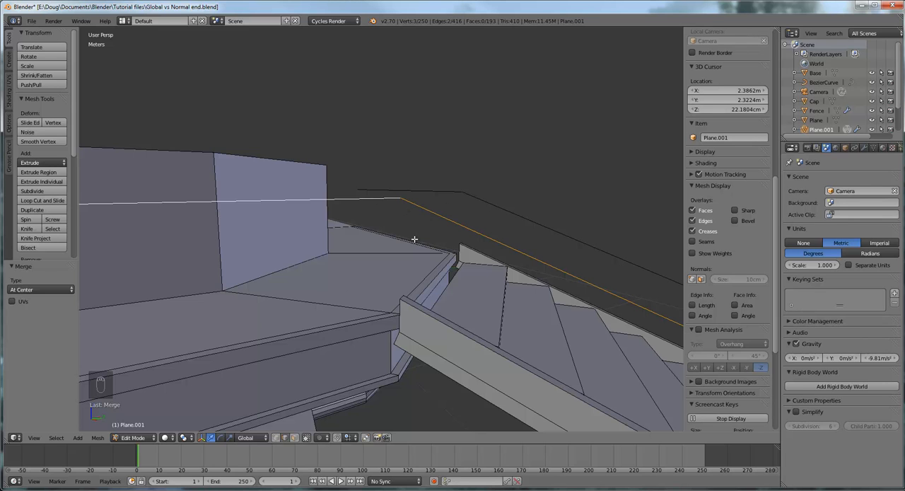
{"action": "scroll", "coordinate": [405, 266], "scroll_direction": "down", "scroll_amount": 6}
{"action": "middle_click_drag", "start_coordinate": [405, 267], "coordinate": [413, 266]}
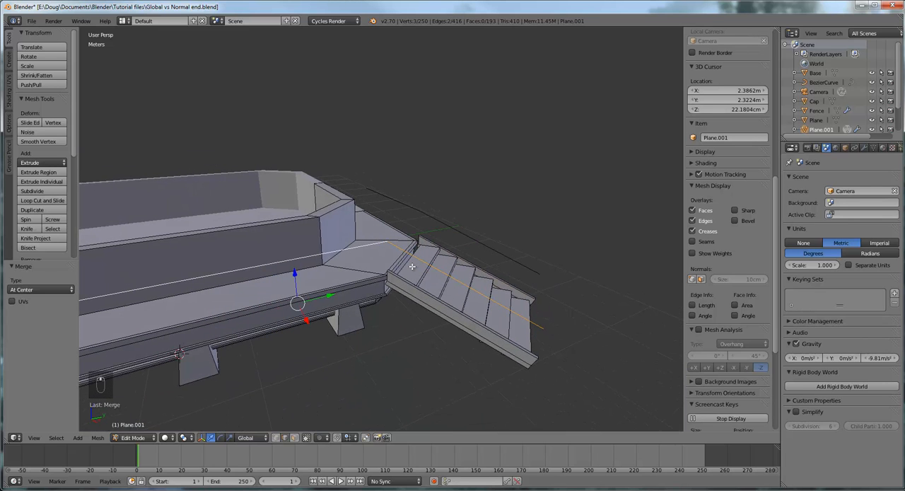
- Separate the first side's selected railing edges into a new object by selection
{"action": "left_click", "coordinate": [7, 61]}
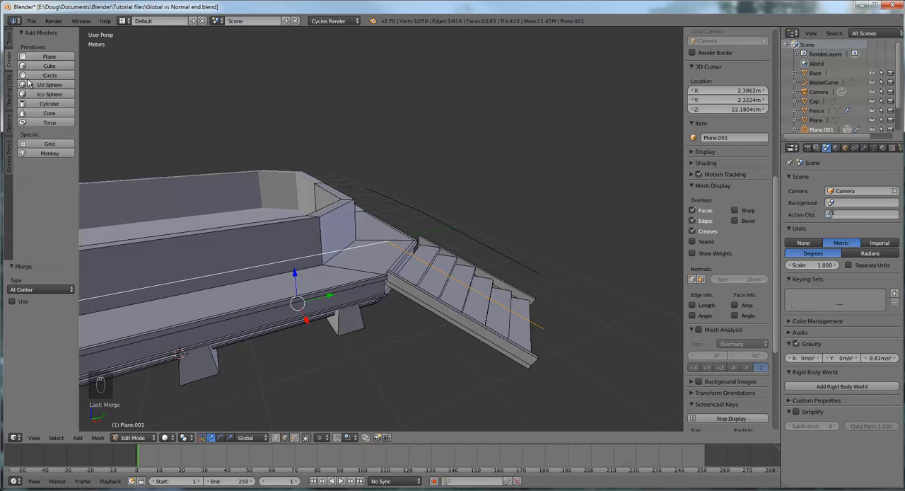
{"action": "left_click", "coordinate": [9, 45]}
{"action": "middle_click_drag", "start_coordinate": [421, 261], "coordinate": [431, 269]}
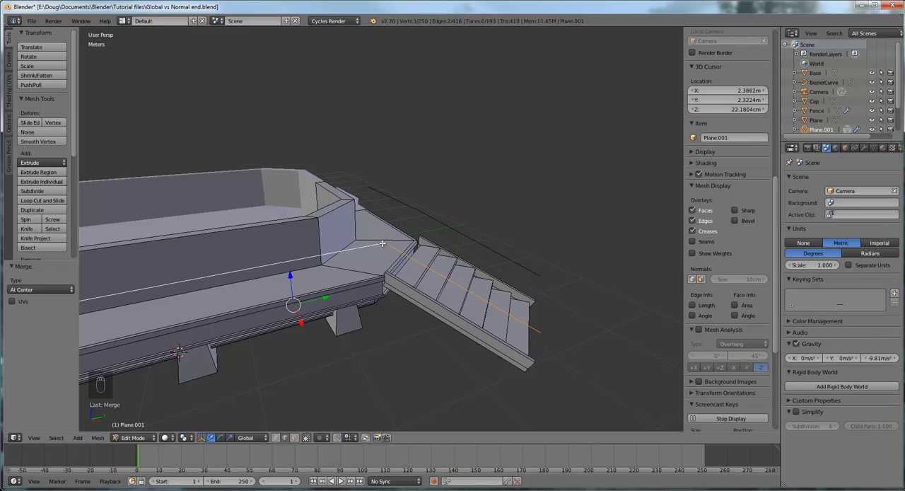
{"action": "left_click", "coordinate": [98, 439]}
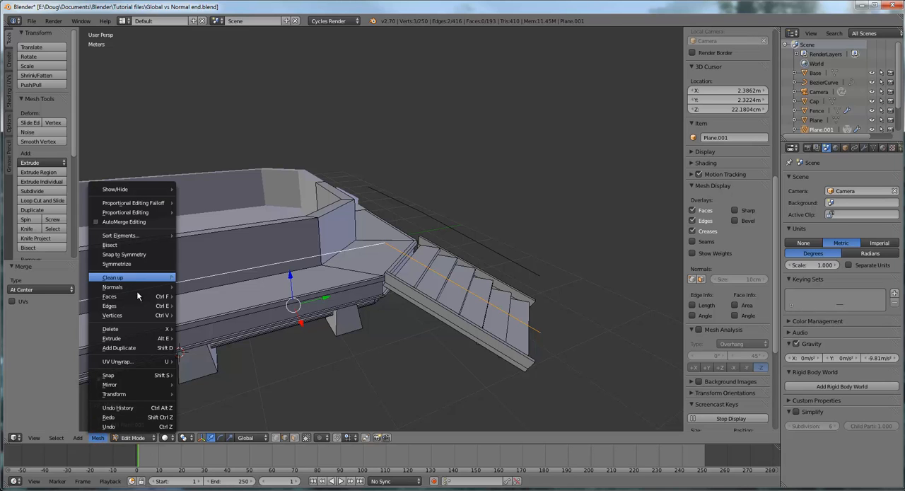
{"action": "mouse_move", "coordinate": [139, 307]}
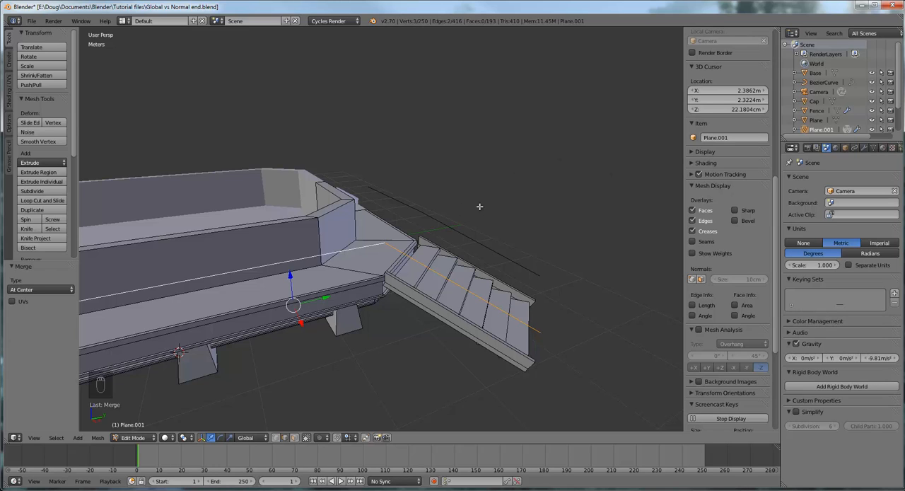
{"action": "key", "text": "p"}
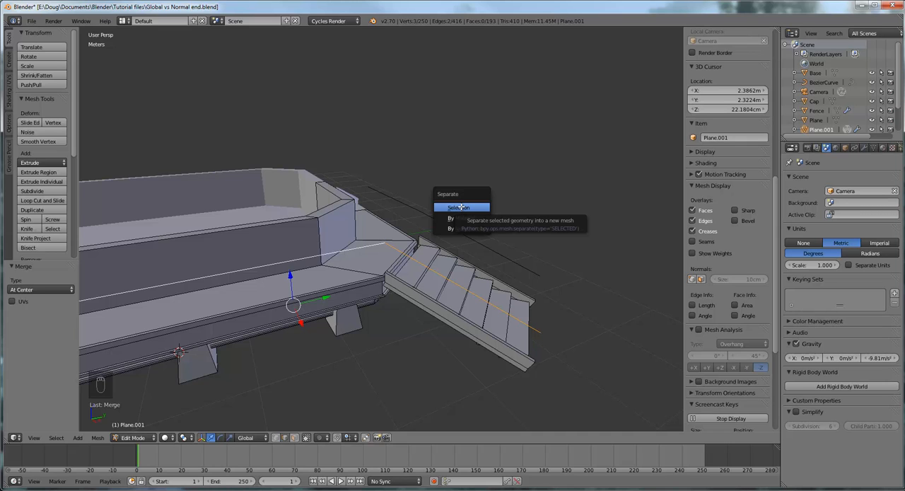
{"action": "left_click", "coordinate": [460, 207]}
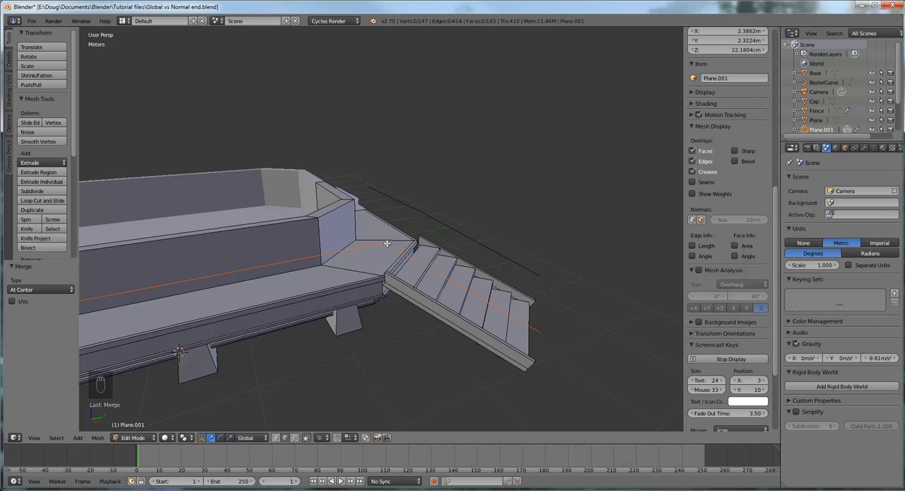
- Select the other side's raised stair edge together with its connected platform edge
{"action": "middle_click_drag", "start_coordinate": [410, 275], "coordinate": [385, 253]}
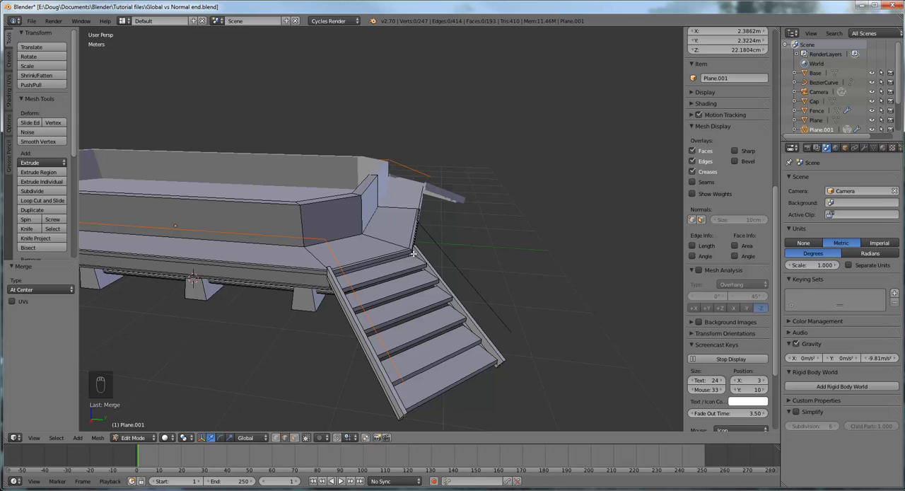
{"action": "middle_click_drag", "start_coordinate": [417, 257], "coordinate": [354, 255]}
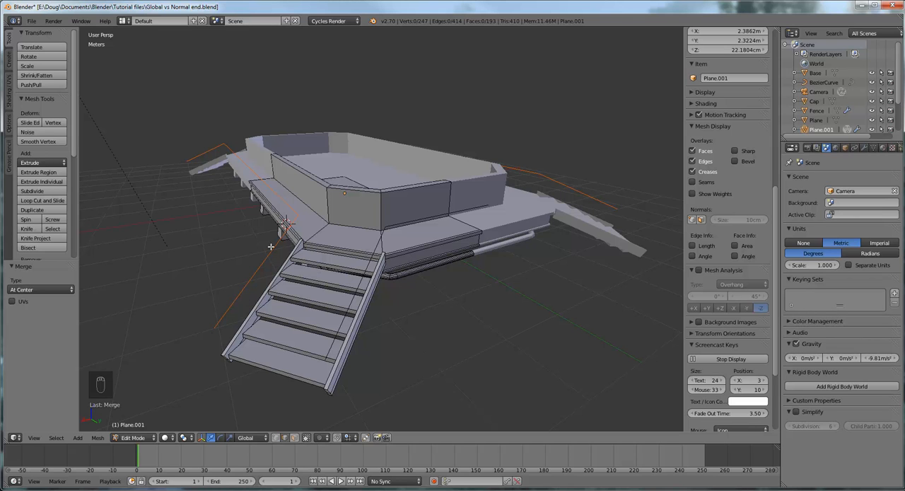
{"action": "middle_click_drag", "start_coordinate": [375, 274], "coordinate": [428, 252]}
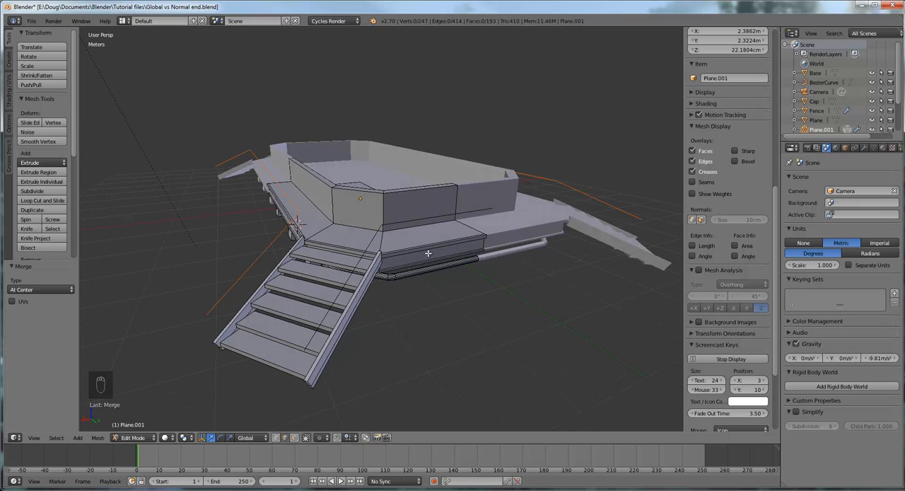
{"action": "scroll", "coordinate": [390, 270], "scroll_direction": "up", "scroll_amount": 3}
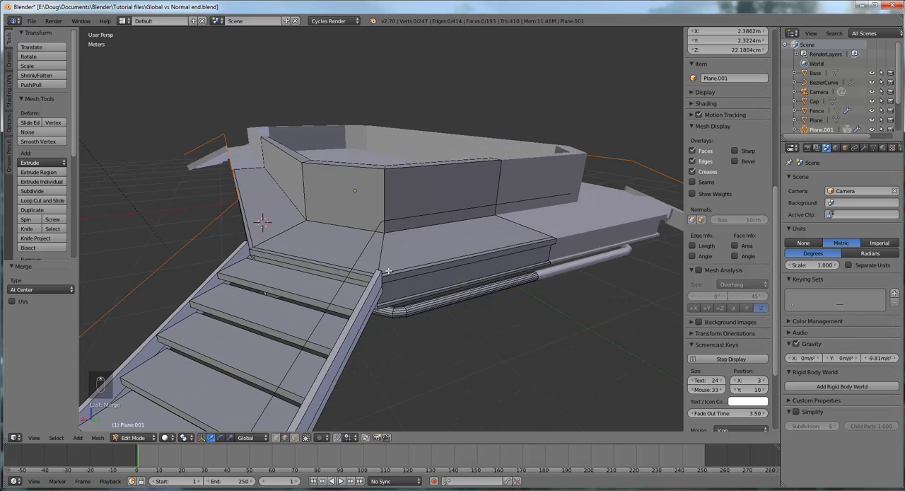
{"action": "right_click", "coordinate": [368, 241]}
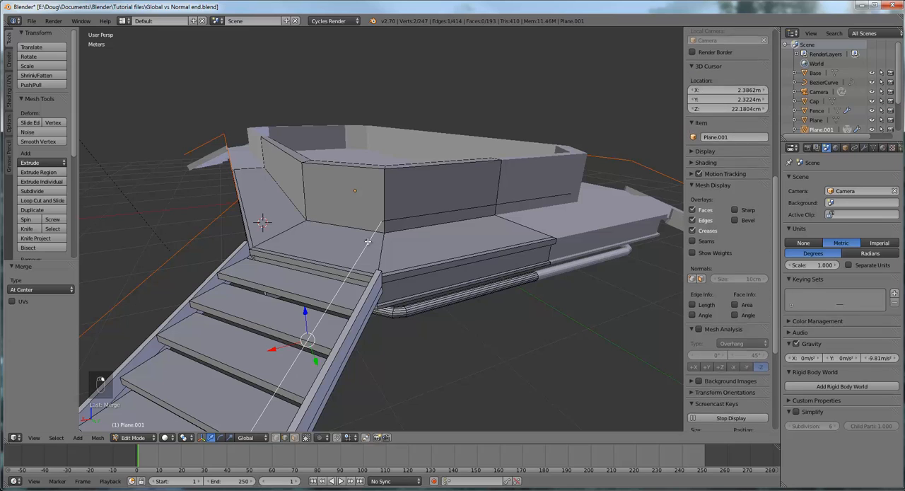
{"action": "right_click", "coordinate": [433, 213], "text": "shift"}
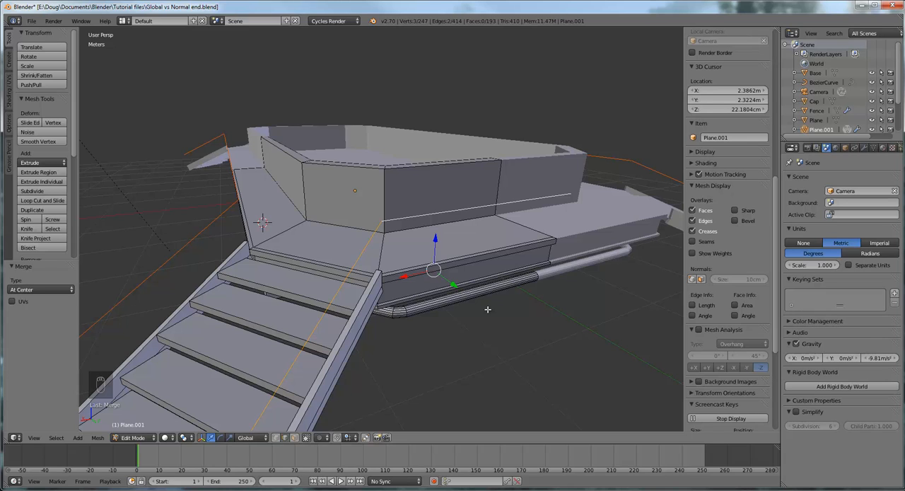
- Separate the other side's selected railing edges into a new object by selection
{"action": "left_click", "coordinate": [103, 439]}
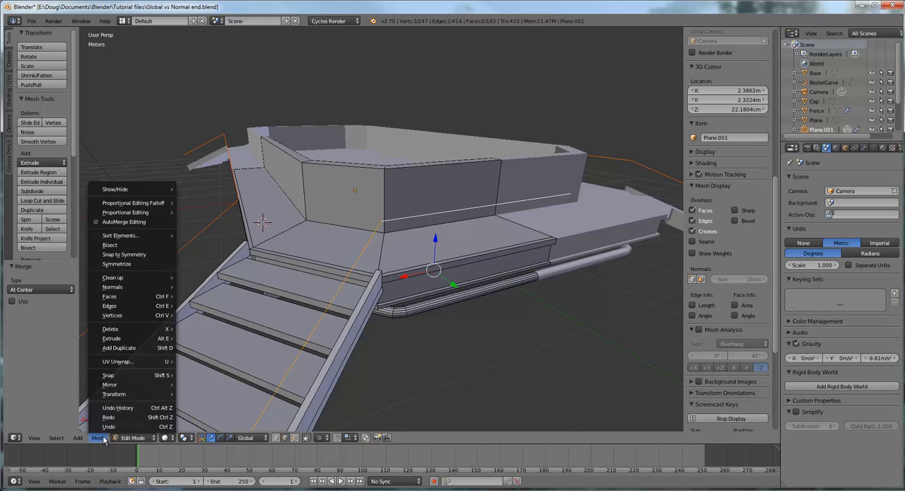
{"action": "mouse_move", "coordinate": [161, 308]}
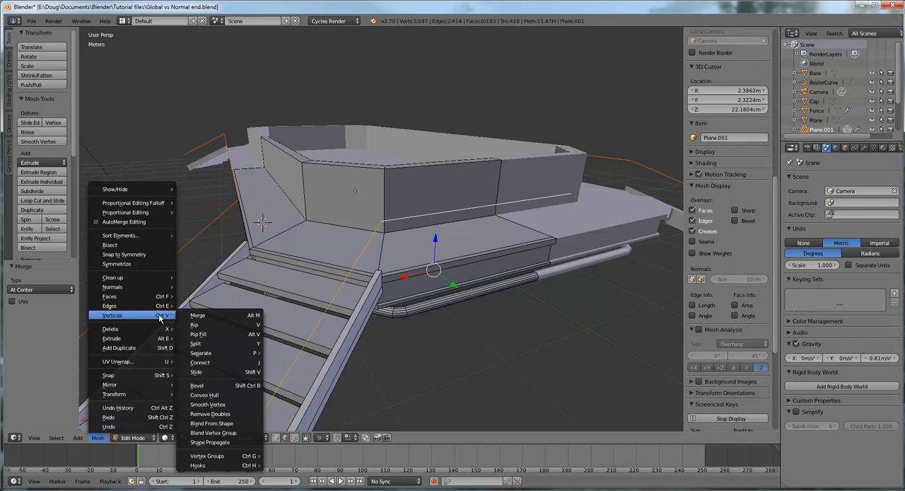
{"action": "mouse_move", "coordinate": [234, 356]}
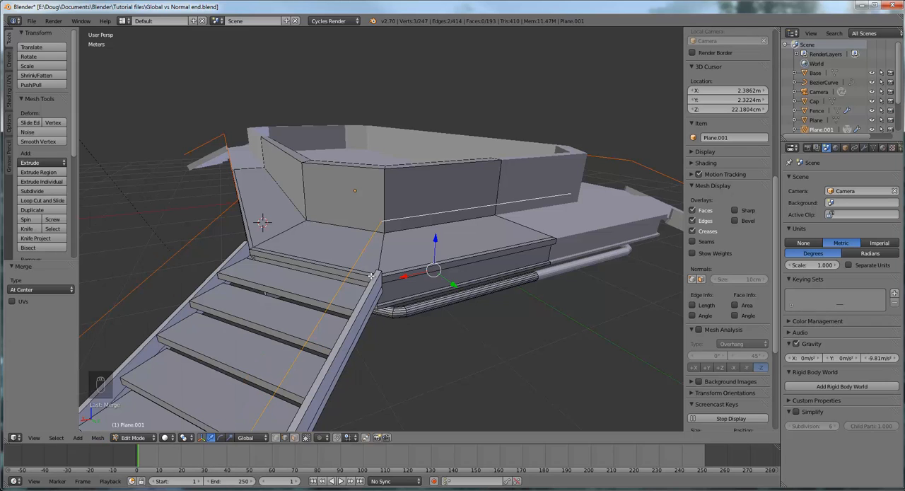
{"action": "key", "text": "ctrl+v"}
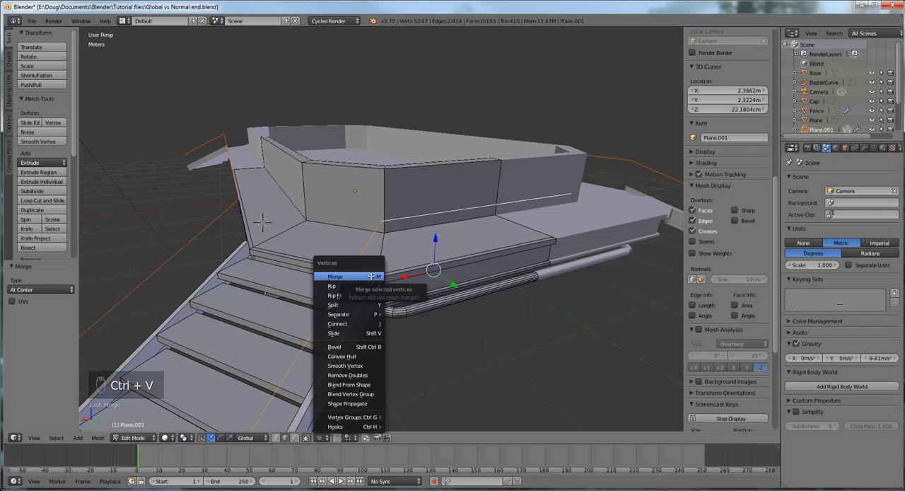
{"action": "mouse_move", "coordinate": [367, 315]}
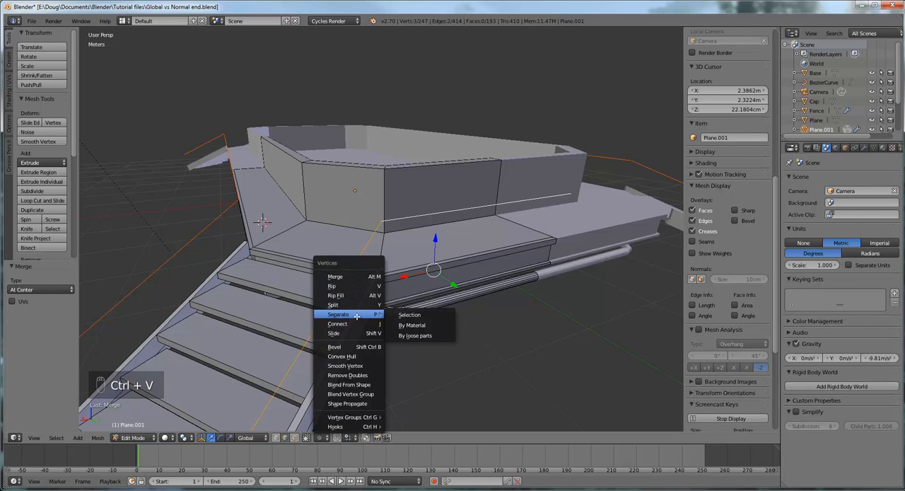
{"action": "left_click", "coordinate": [417, 317]}
- Return to Object Mode and select the separated railing path along the platform's long side and stairs
{"action": "middle_click_drag", "start_coordinate": [416, 316], "coordinate": [512, 266]}
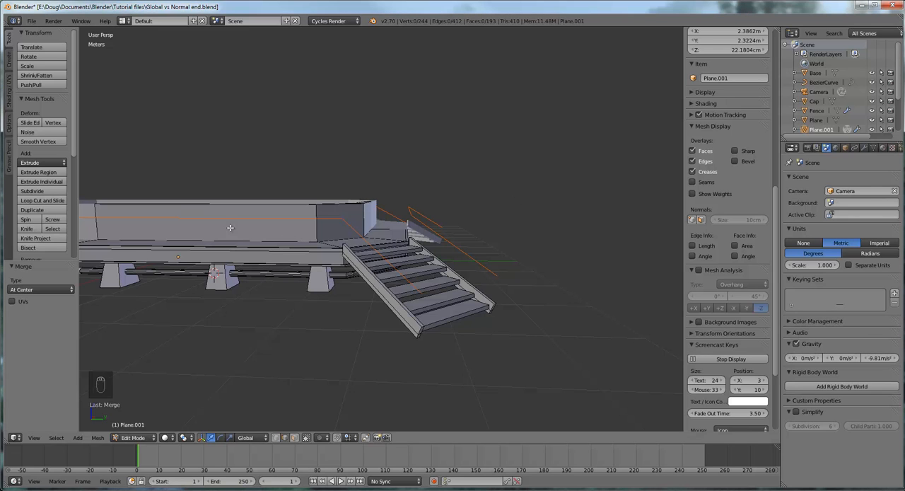
{"action": "mouse_move", "coordinate": [368, 241]}
{"action": "middle_mouse_down"}
{"action": "mouse_move", "coordinate": [375, 242]}
{"action": "mouse_move", "coordinate": [364, 257]}
{"action": "middle_mouse_up"}
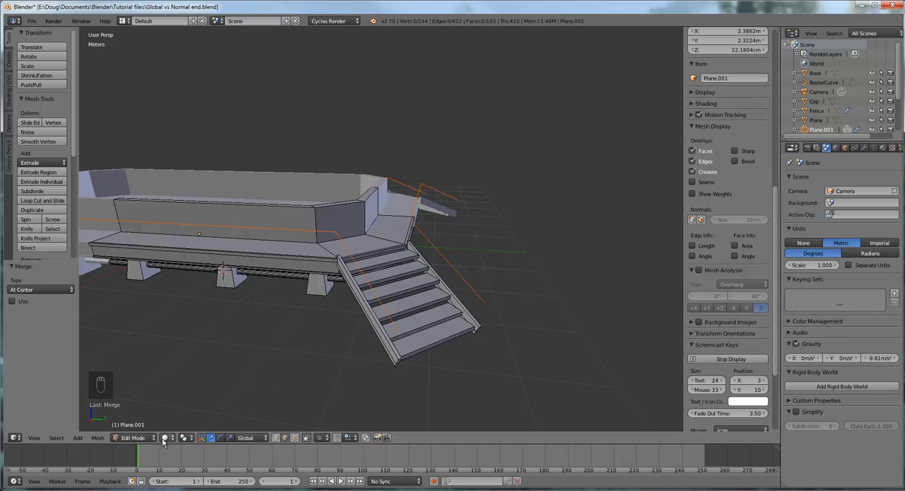
{"action": "left_click", "coordinate": [136, 438]}
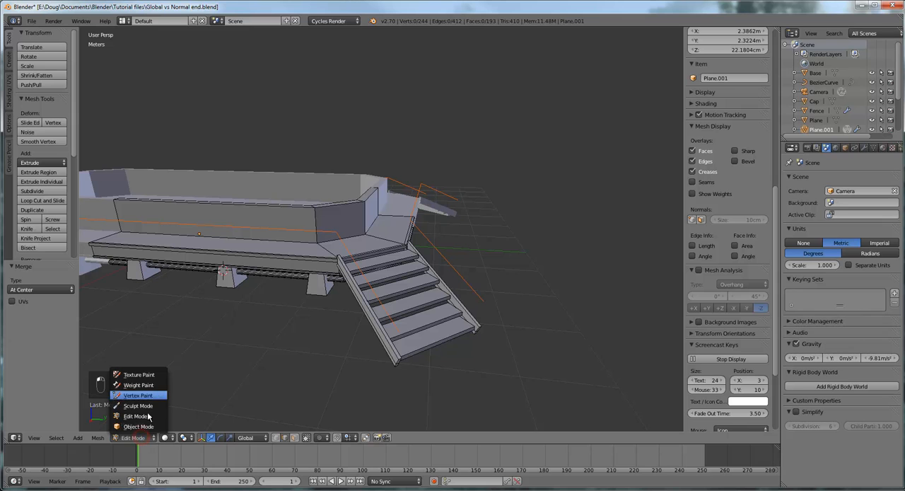
{"action": "left_click", "coordinate": [138, 427]}
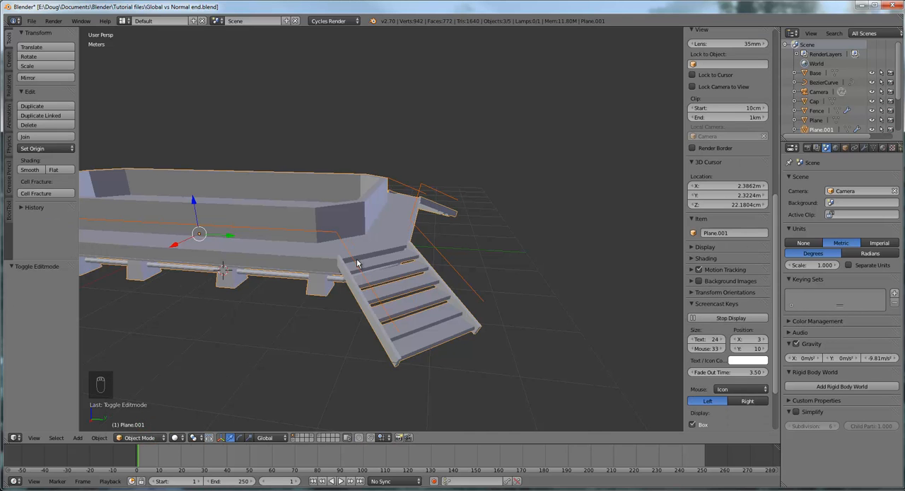
{"action": "scroll", "coordinate": [358, 263], "scroll_direction": "up", "scroll_amount": 8}
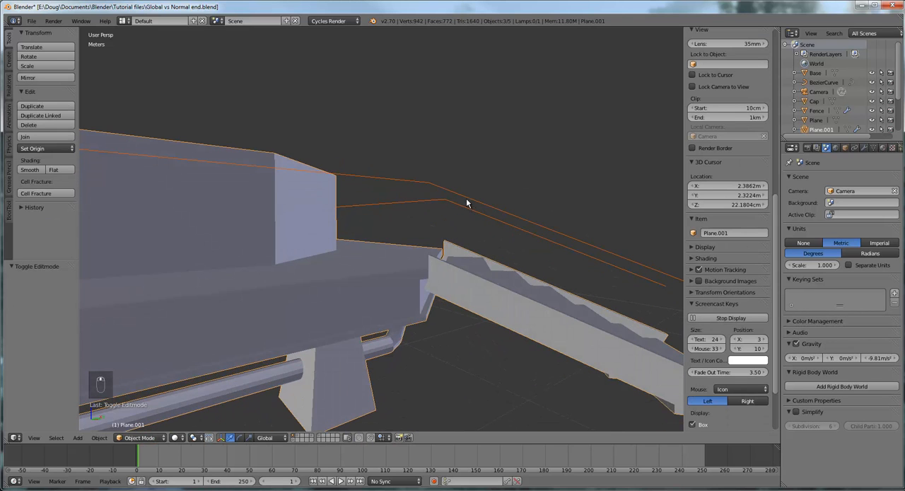
{"action": "right_click", "coordinate": [467, 200]}
- Make more room for the properties editor and remove the Mirror modifier from the selected railing path
{"action": "scroll", "coordinate": [476, 238], "scroll_direction": "down", "scroll_amount": 6}
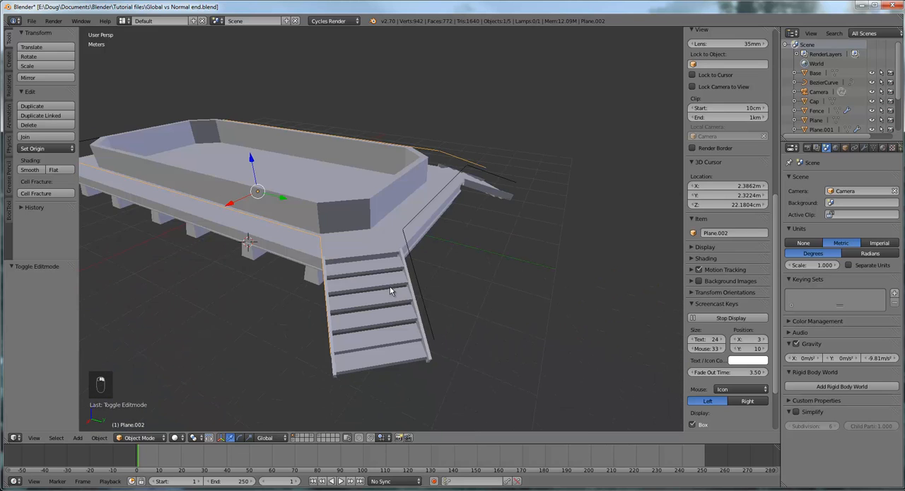
{"action": "mouse_move", "coordinate": [390, 290]}
{"action": "middle_mouse_down"}
{"action": "mouse_move", "coordinate": [303, 269]}
{"action": "mouse_move", "coordinate": [384, 309]}
{"action": "mouse_move", "coordinate": [405, 307]}
{"action": "mouse_move", "coordinate": [398, 295]}
{"action": "mouse_move", "coordinate": [417, 282]}
{"action": "mouse_move", "coordinate": [390, 290]}
{"action": "middle_mouse_up"}
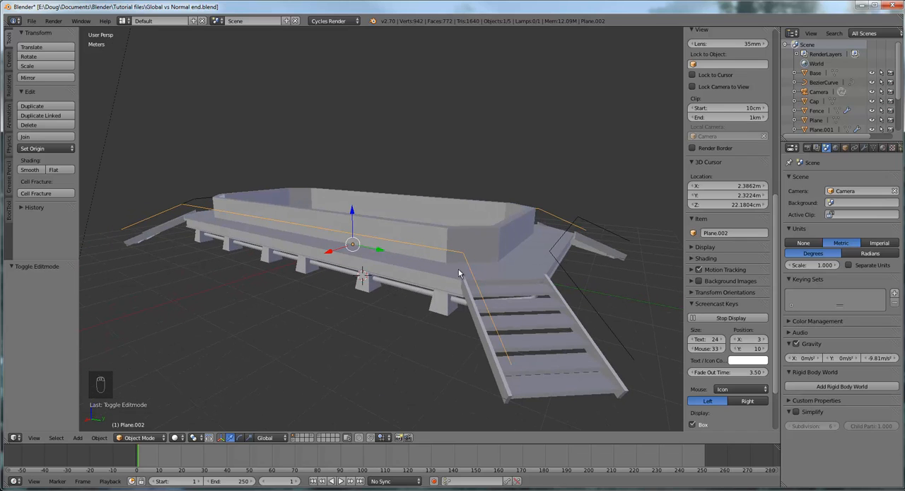
{"action": "mouse_move", "coordinate": [459, 270]}
{"action": "middle_mouse_down"}
{"action": "mouse_move", "coordinate": [457, 282]}
{"action": "mouse_move", "coordinate": [455, 269]}
{"action": "middle_mouse_up"}
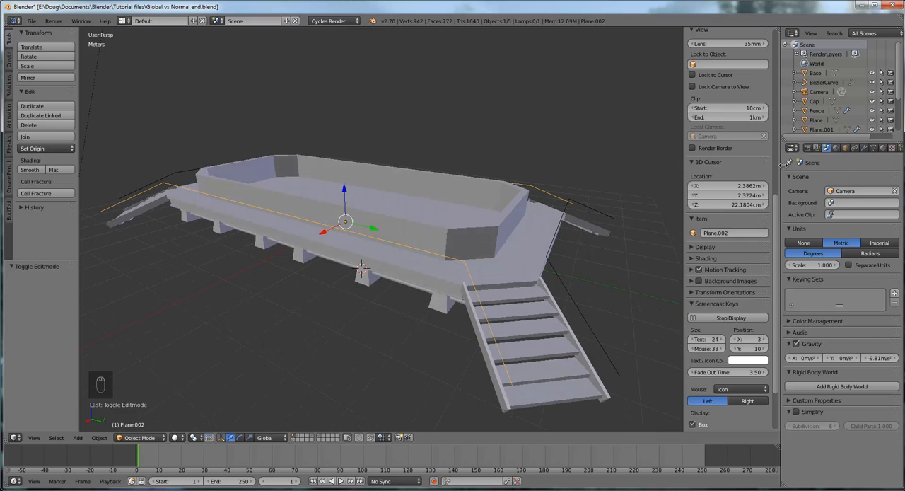
{"action": "left_click_drag", "start_coordinate": [781, 166], "coordinate": [745, 168]}
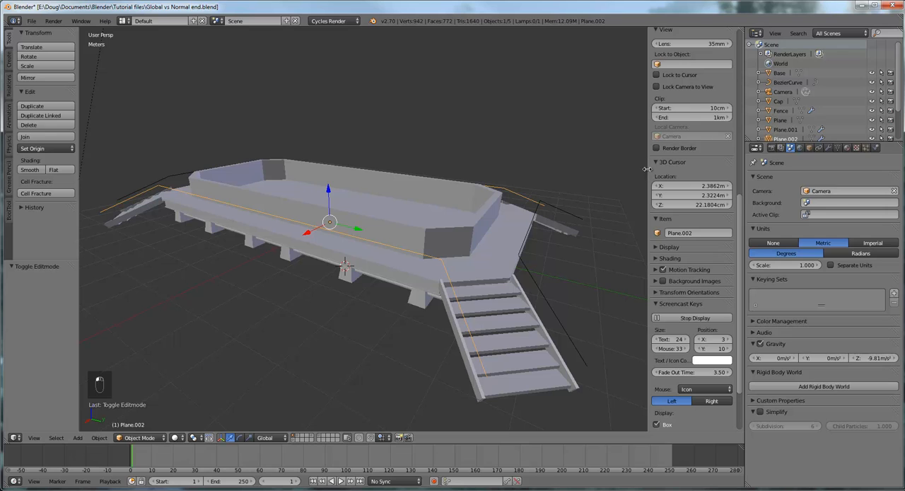
{"action": "left_click_drag", "start_coordinate": [648, 172], "coordinate": [746, 171]}
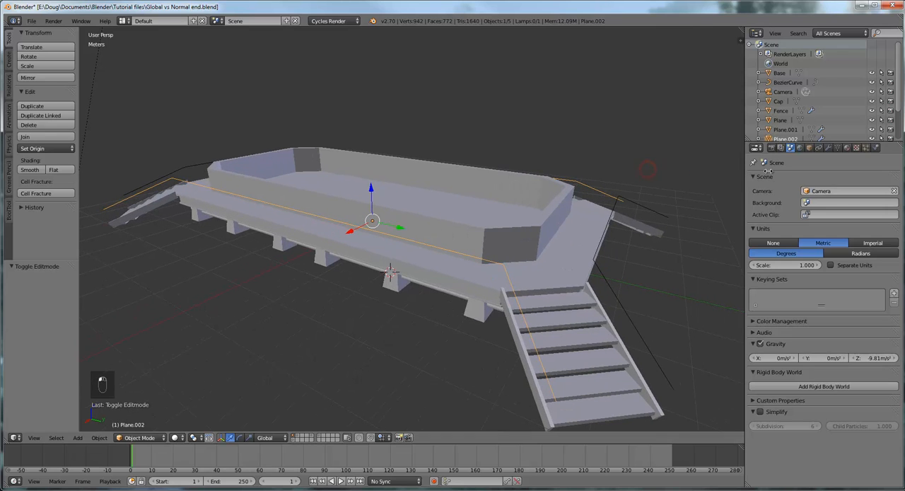
{"action": "left_click", "coordinate": [828, 148]}
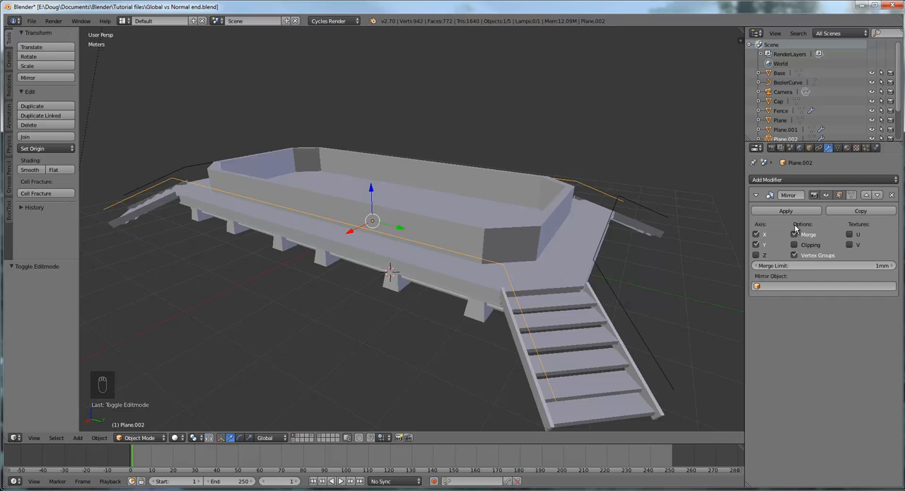
{"action": "left_click", "coordinate": [892, 196]}
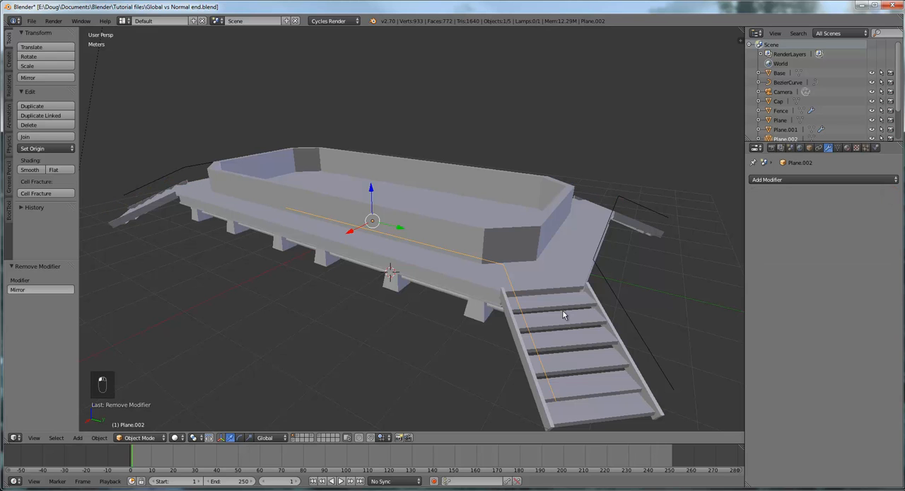
- Convert the selected railing path from a mesh to a curve
{"action": "mouse_move", "coordinate": [563, 311]}
{"action": "middle_mouse_down"}
{"action": "mouse_move", "coordinate": [536, 297]}
{"action": "mouse_move", "coordinate": [522, 324]}
{"action": "mouse_move", "coordinate": [550, 312]}
{"action": "middle_mouse_up"}
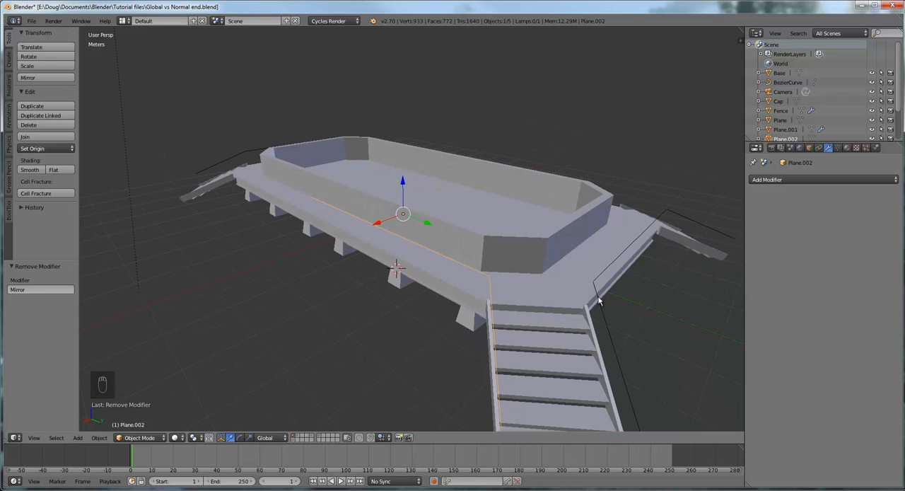
{"action": "middle_click_drag", "start_coordinate": [465, 302], "coordinate": [502, 293]}
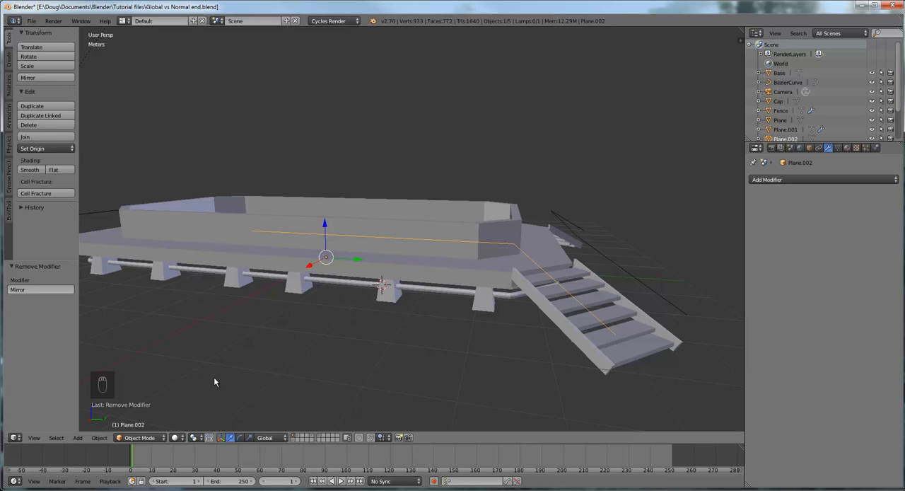
{"action": "left_click", "coordinate": [99, 438]}
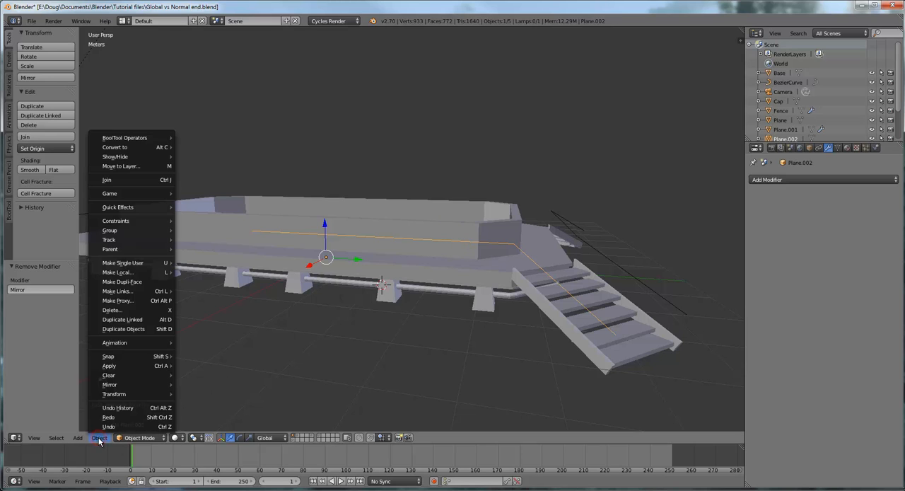
{"action": "mouse_move", "coordinate": [132, 146]}
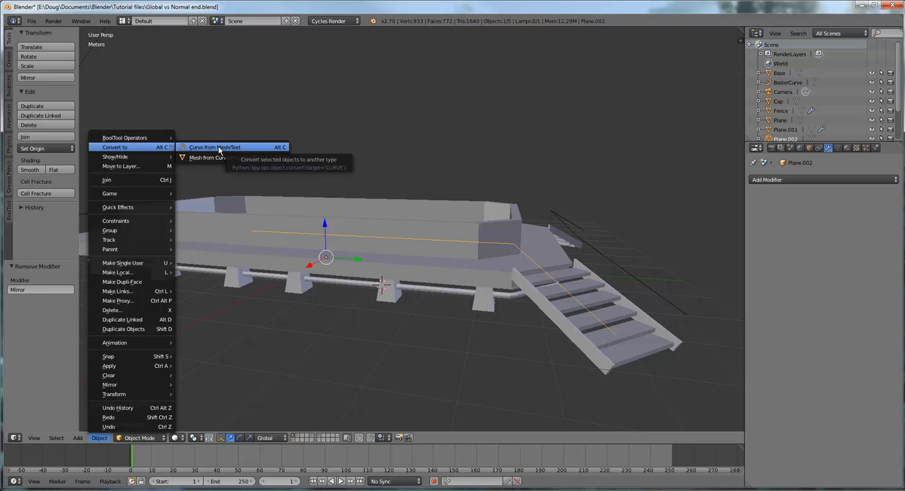
{"action": "left_click", "coordinate": [218, 149]}
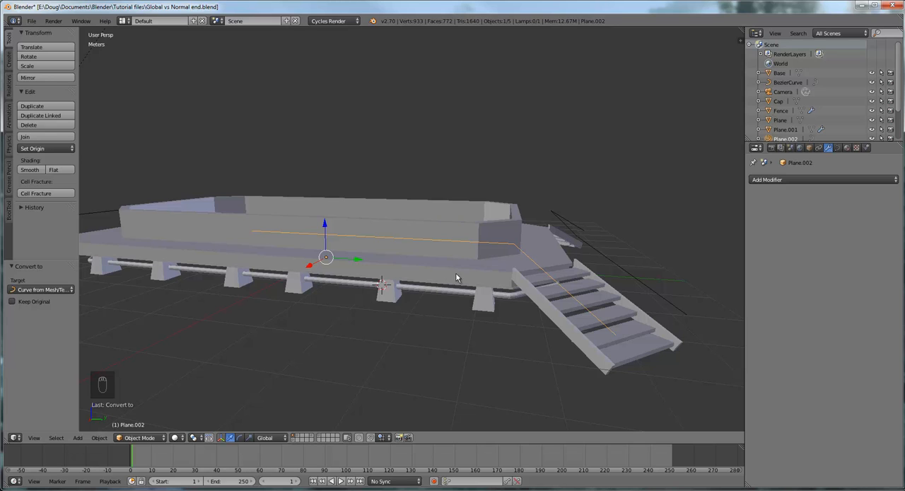
- Enter Edit Mode on the converted railing curve and inspect its points along the platform and stairs
{"action": "left_click", "coordinate": [141, 438]}
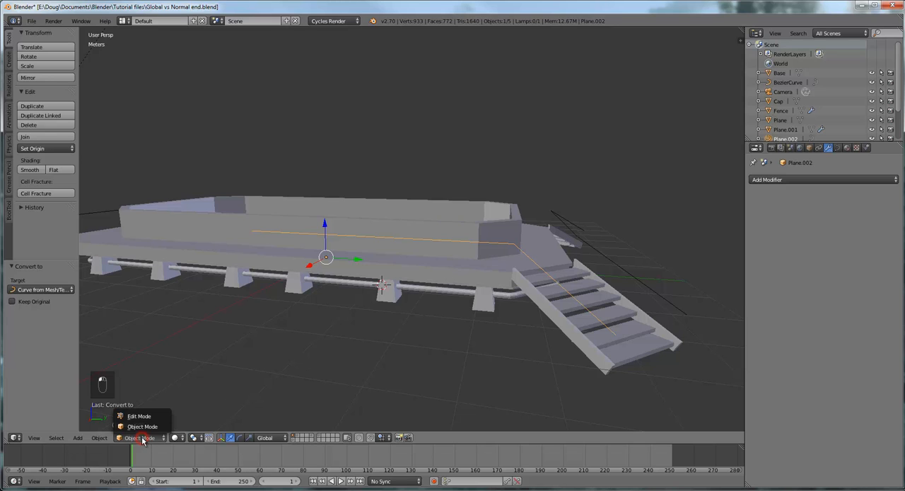
{"action": "left_click", "coordinate": [146, 416]}
{"action": "middle_click_drag", "start_coordinate": [473, 325], "coordinate": [436, 310]}
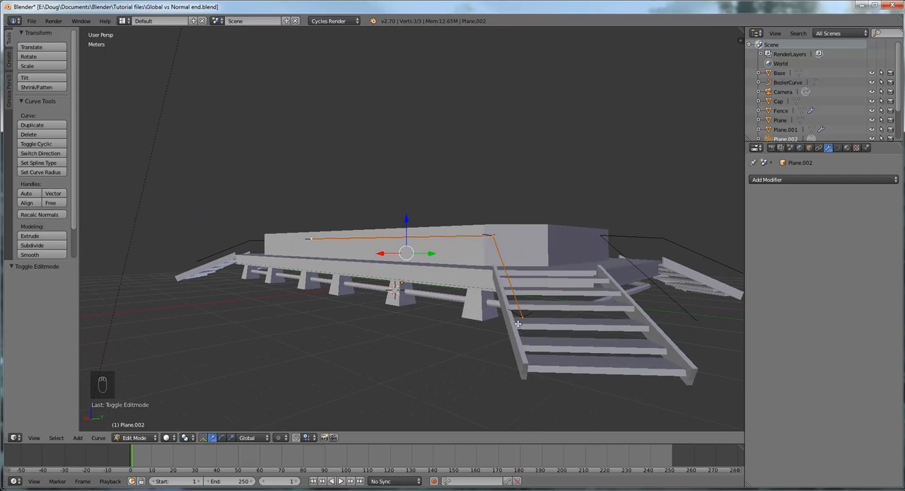
{"action": "middle_click_drag", "start_coordinate": [518, 323], "coordinate": [575, 369]}
{"action": "scroll", "coordinate": [393, 325], "scroll_direction": "up", "scroll_amount": 4}
{"action": "mouse_move", "coordinate": [395, 327]}
{"action": "middle_mouse_down"}
{"action": "mouse_move", "coordinate": [437, 314]}
{"action": "mouse_move", "coordinate": [404, 335]}
{"action": "middle_mouse_up"}
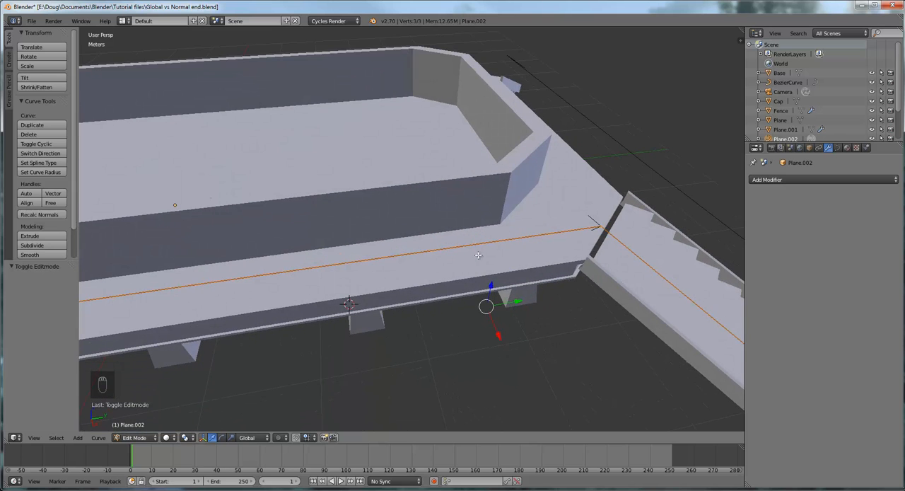
{"action": "middle_click_drag", "start_coordinate": [478, 255], "coordinate": [532, 288]}
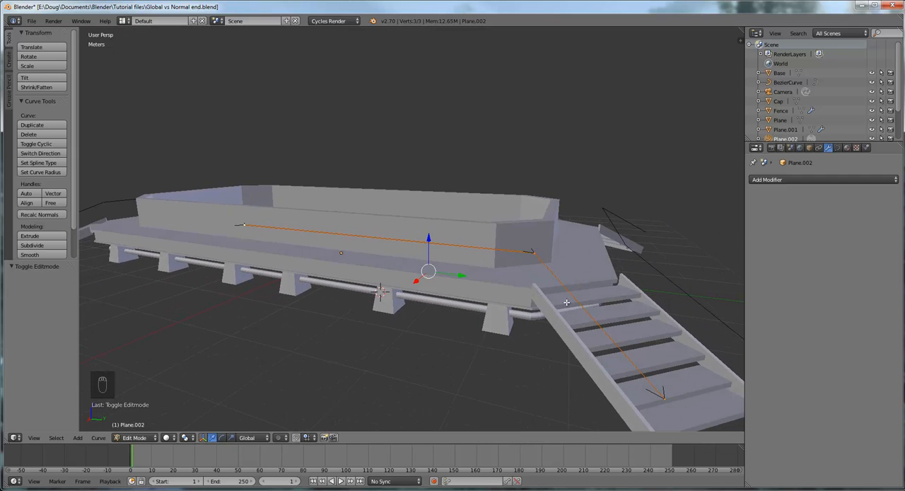
- Set the bevel depth of the selected railing curve to 2 cm in its curve geometry settings
{"action": "left_click", "coordinate": [839, 149]}
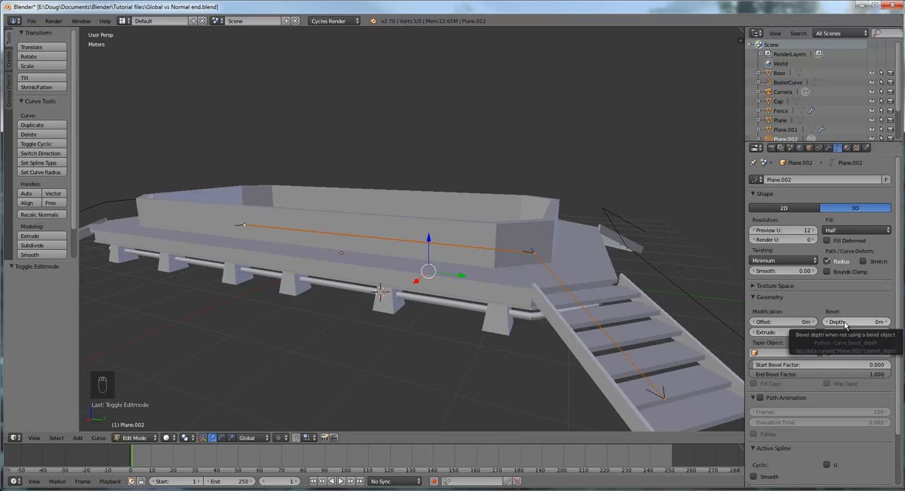
{"action": "left_click", "coordinate": [754, 297]}
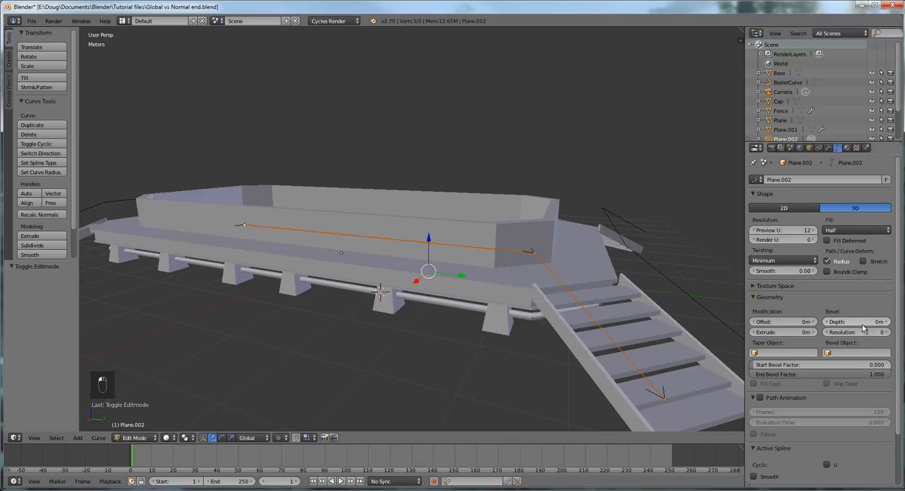
{"action": "left_click", "coordinate": [865, 324]}
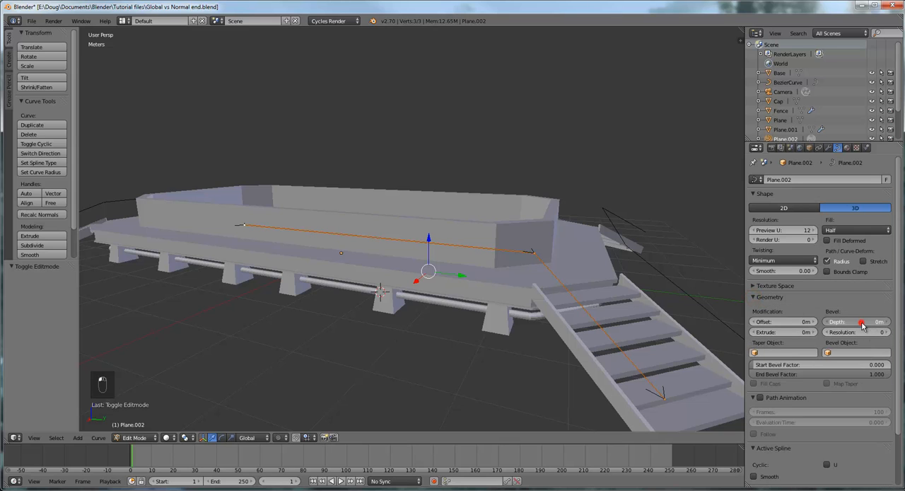
{"action": "left_click_drag", "start_coordinate": [863, 326], "coordinate": [865, 321]}
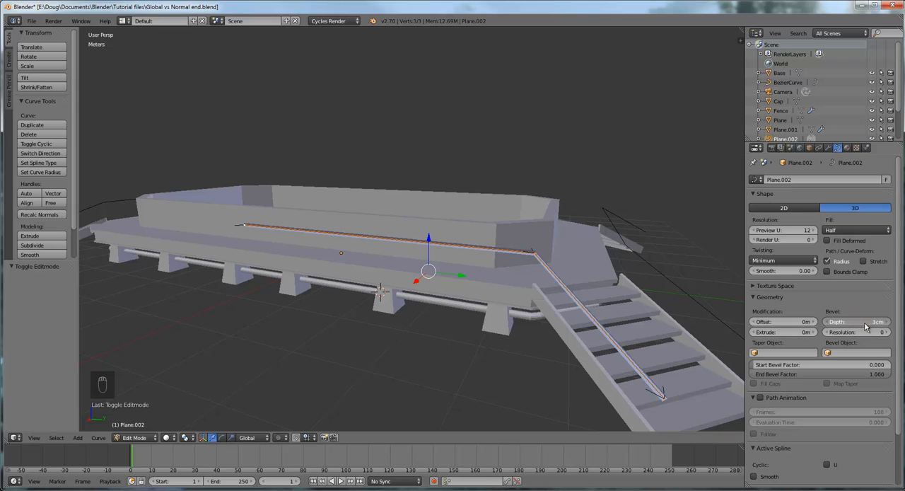
{"action": "left_click", "coordinate": [829, 322]}
- Set the railing curve's fill mode to Full so the bevel wraps all the way around the path
{"action": "middle_click_drag", "start_coordinate": [735, 311], "coordinate": [664, 302]}
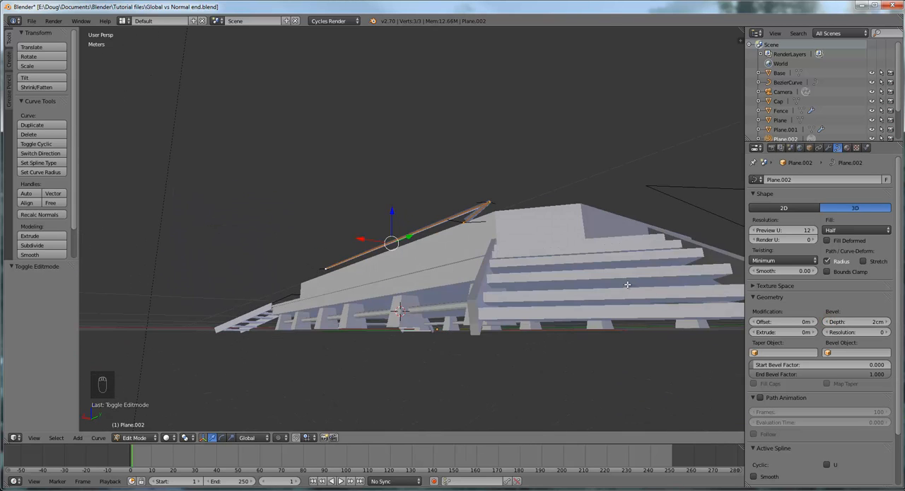
{"action": "scroll", "coordinate": [628, 284], "scroll_direction": "up", "scroll_amount": 5}
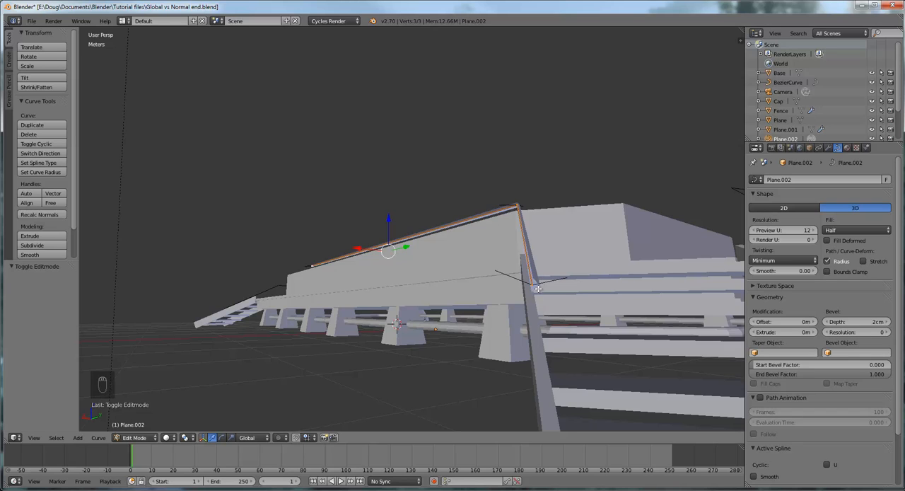
{"action": "left_click", "coordinate": [838, 231]}
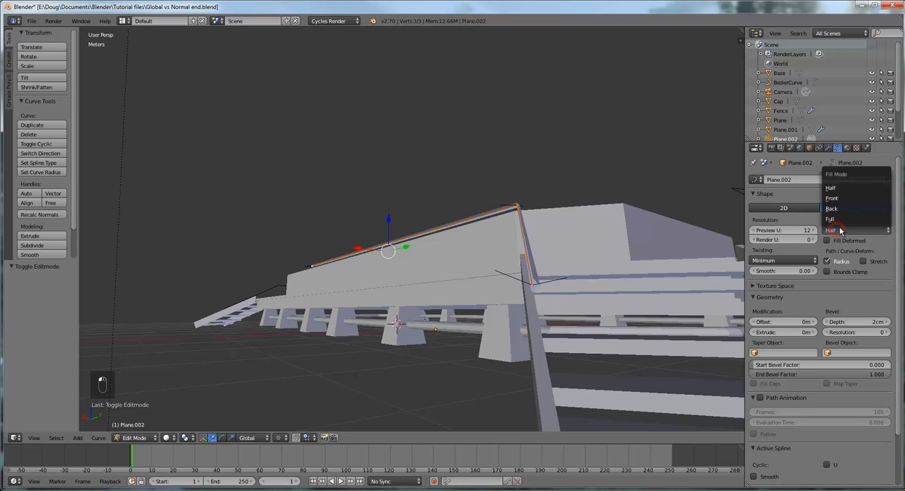
{"action": "left_click", "coordinate": [839, 220]}
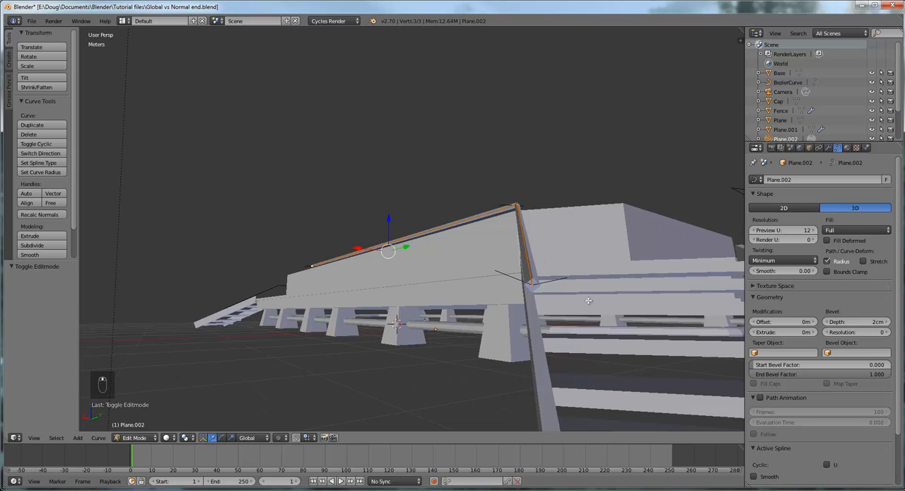
{"action": "middle_click_drag", "start_coordinate": [594, 297], "coordinate": [614, 275]}
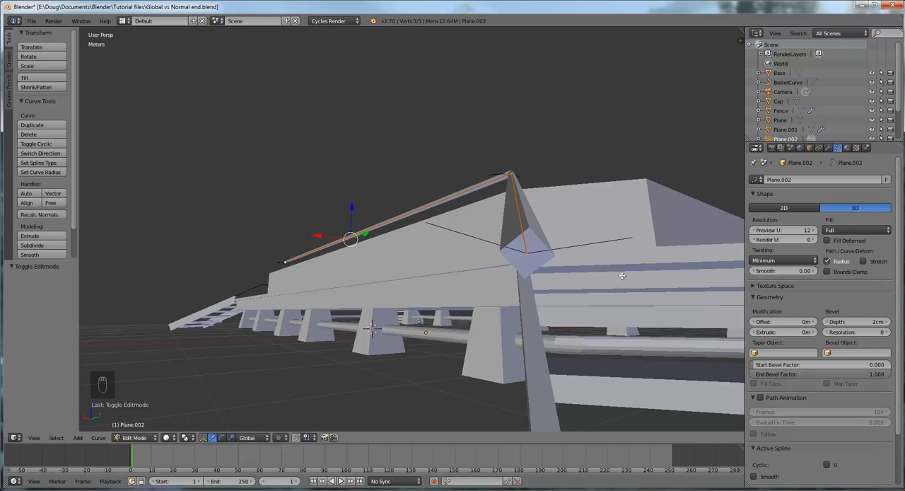
{"action": "left_click", "coordinate": [859, 323]}
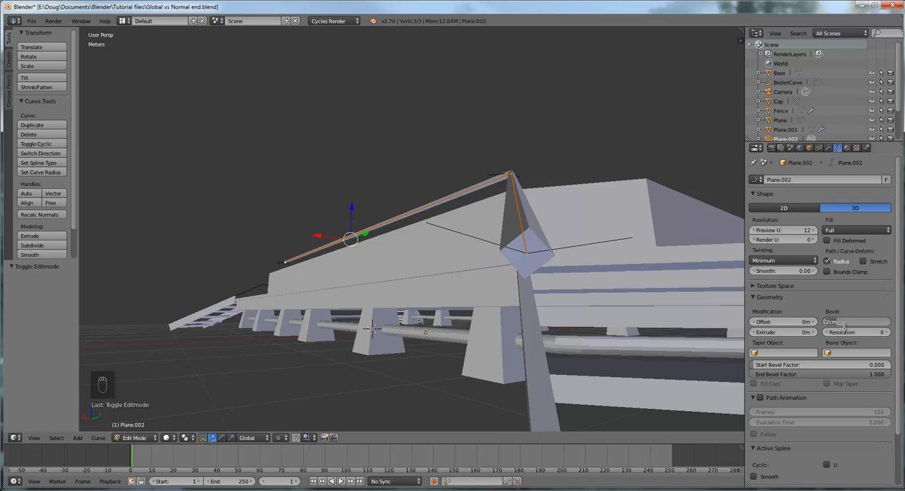
{"action": "type", "text": "0.02"}
{"action": "key", "text": "Return"}
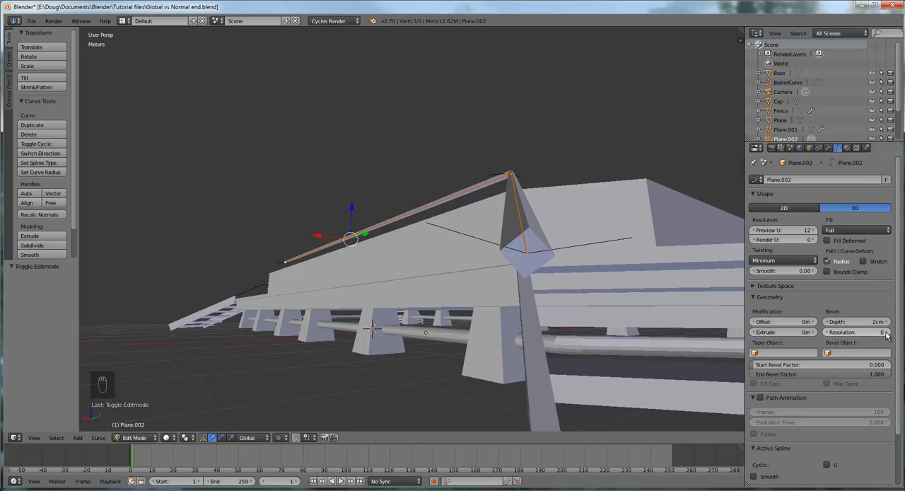
- Raise the railing curve's bevel resolution to 2 to make the tube rounder
{"action": "left_click", "coordinate": [886, 332]}
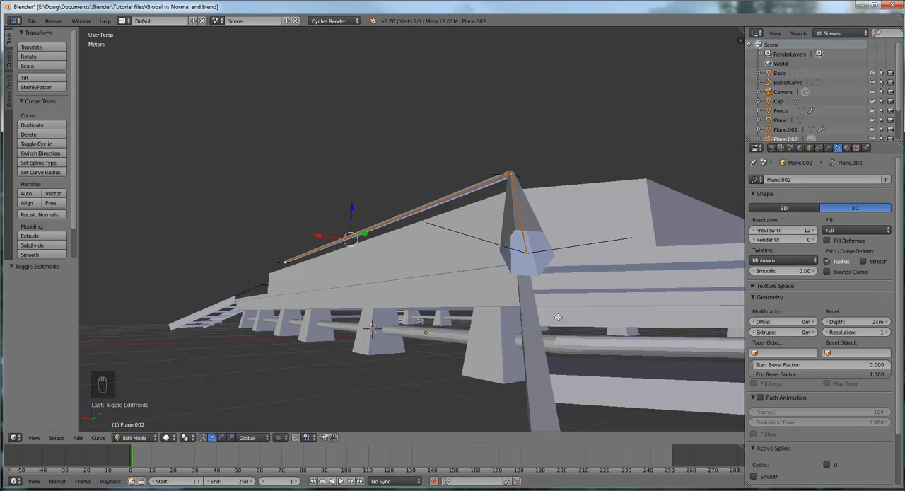
{"action": "scroll", "coordinate": [557, 317], "scroll_direction": "down", "scroll_amount": 6}
{"action": "mouse_move", "coordinate": [505, 301]}
{"action": "middle_mouse_down"}
{"action": "mouse_move", "coordinate": [592, 343]}
{"action": "mouse_move", "coordinate": [501, 298]}
{"action": "middle_mouse_up"}
{"action": "scroll", "coordinate": [581, 338], "scroll_direction": "up", "scroll_amount": 5}
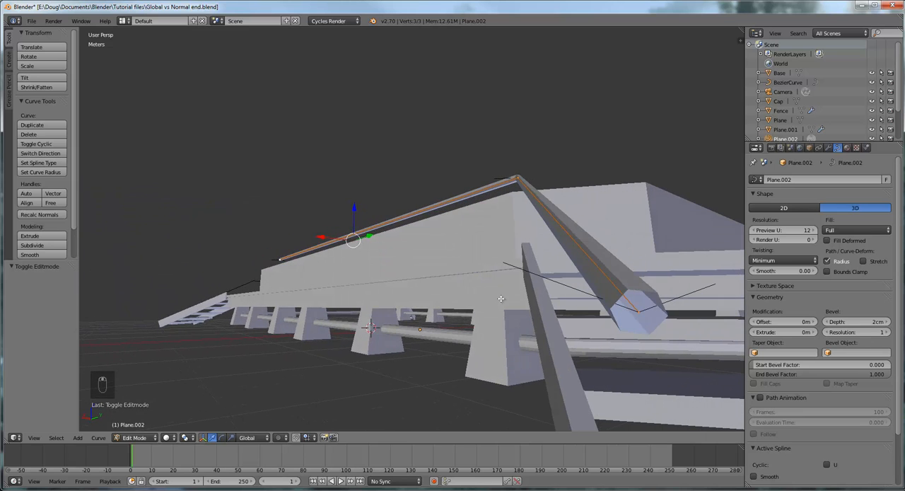
{"action": "left_click", "coordinate": [889, 332]}
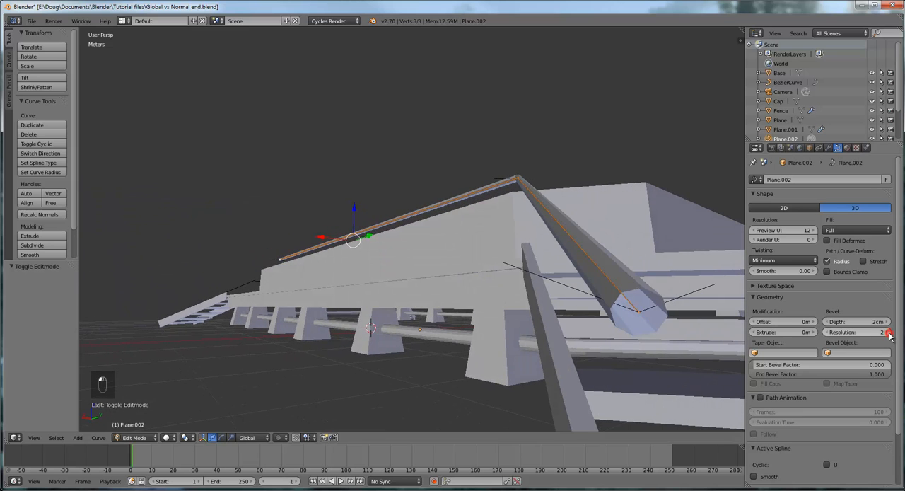
{"action": "middle_click_drag", "start_coordinate": [648, 372], "coordinate": [641, 373]}
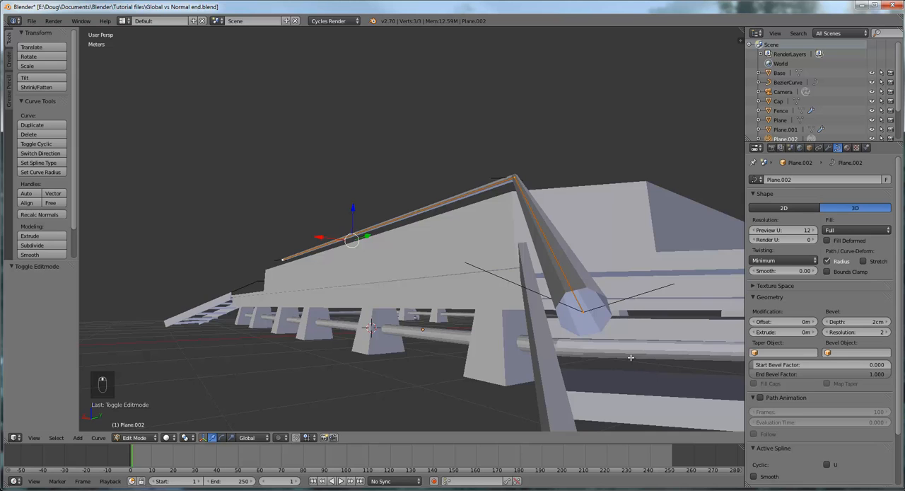
- Select the railing curve's corner point above the stairs and examine the beveled rail along the platform and steps
{"action": "scroll", "coordinate": [624, 356], "scroll_direction": "down", "scroll_amount": 5}
{"action": "middle_click_drag", "start_coordinate": [548, 336], "coordinate": [524, 359]}
{"action": "scroll", "coordinate": [600, 369], "scroll_direction": "up", "scroll_amount": 6}
{"action": "scroll", "coordinate": [606, 354], "scroll_direction": "down", "scroll_amount": 8}
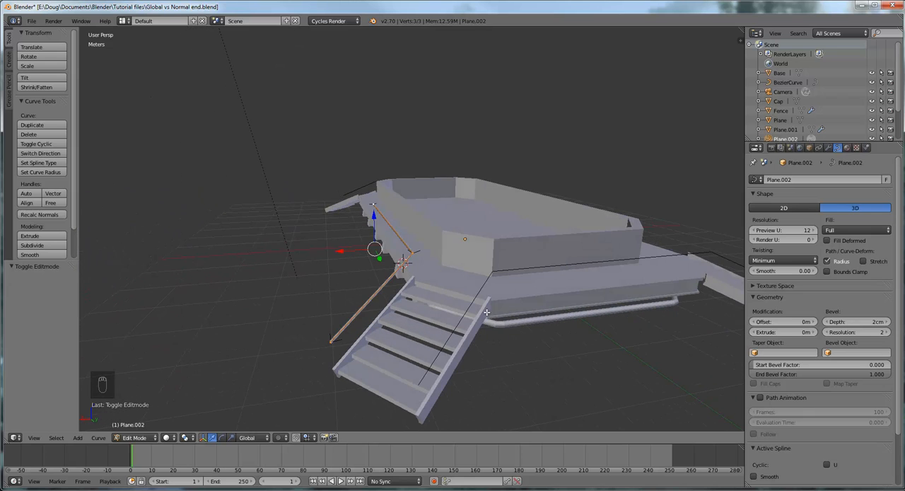
{"action": "middle_click_drag", "start_coordinate": [414, 338], "coordinate": [485, 341]}
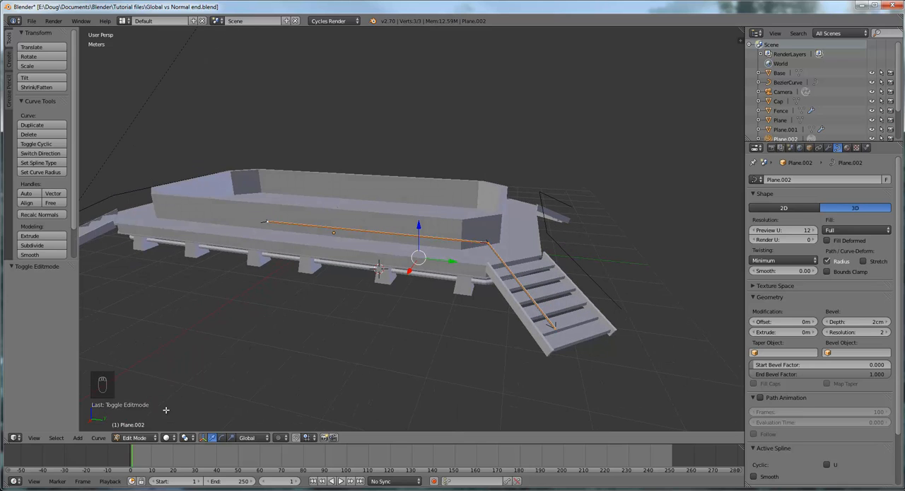
{"action": "right_click", "coordinate": [486, 242]}
{"action": "left_click_drag", "start_coordinate": [521, 247], "coordinate": [536, 247]}
{"action": "right_click", "coordinate": [536, 247]}
{"action": "mouse_move", "coordinate": [539, 283]}
{"action": "middle_mouse_down"}
{"action": "mouse_move", "coordinate": [509, 286]}
{"action": "mouse_move", "coordinate": [527, 289]}
{"action": "middle_mouse_up"}
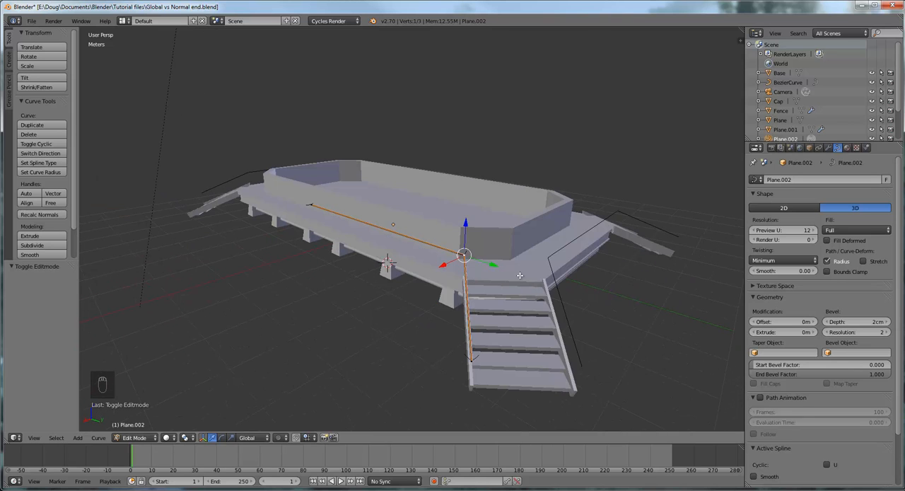
{"action": "scroll", "coordinate": [424, 351], "scroll_direction": "up", "scroll_amount": 6}
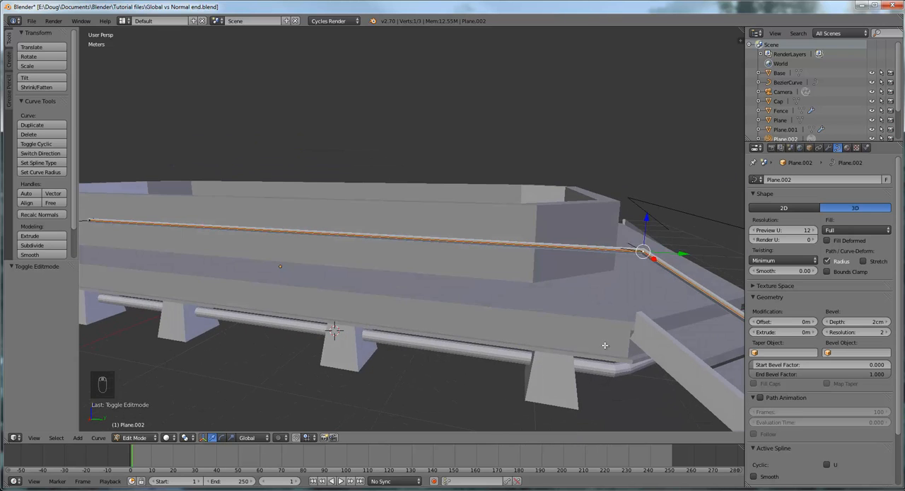
{"action": "mouse_move", "coordinate": [606, 345]}
{"action": "middle_mouse_down"}
{"action": "mouse_move", "coordinate": [537, 346]}
{"action": "mouse_move", "coordinate": [590, 350]}
{"action": "middle_mouse_up"}
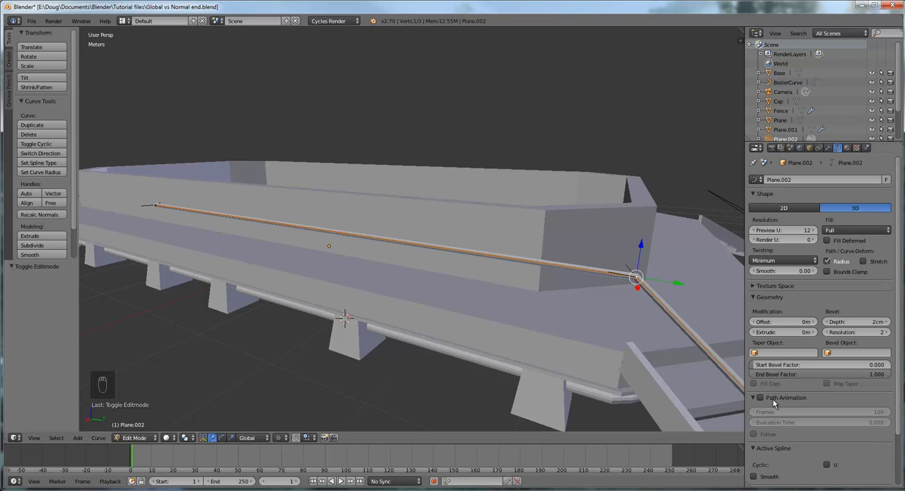
{"action": "scroll", "coordinate": [606, 368], "scroll_direction": "down", "scroll_amount": 3}
{"action": "middle_click_drag", "start_coordinate": [605, 368], "coordinate": [516, 331]}
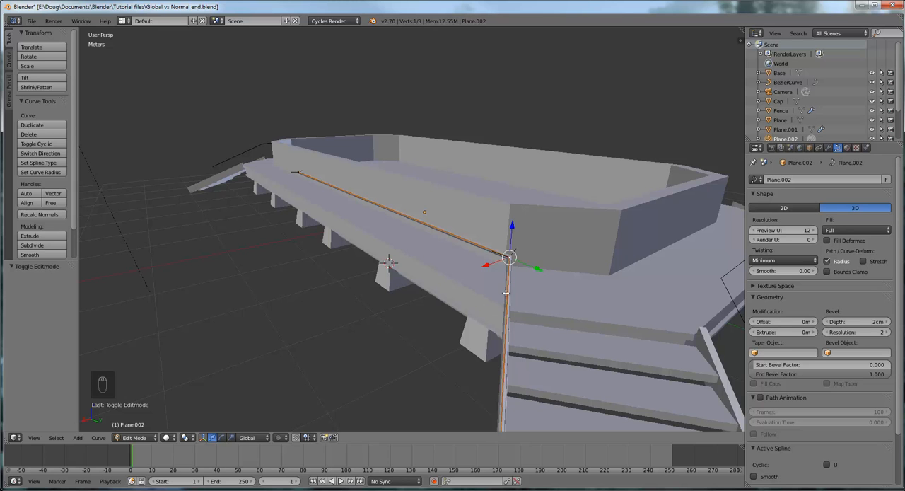
{"action": "middle_click_drag", "start_coordinate": [521, 305], "coordinate": [531, 280]}
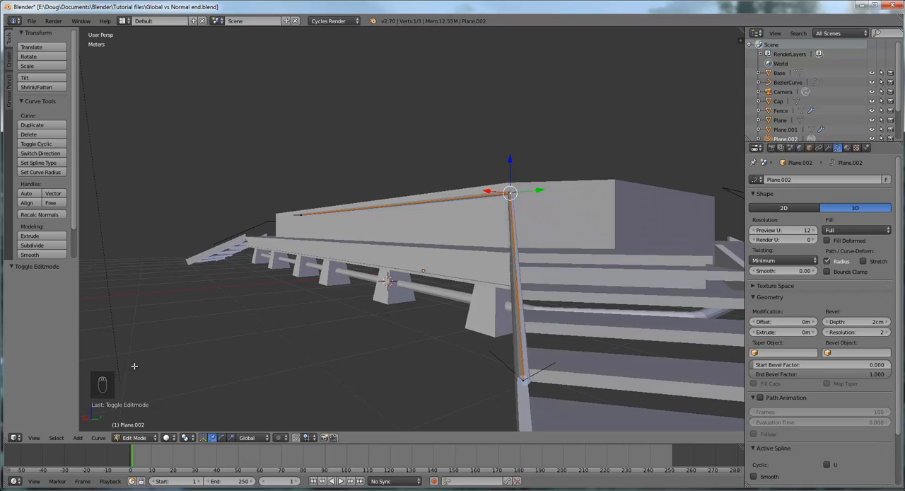
- Return to Object Mode and convert the beveled railing curve to a mesh
{"action": "left_click", "coordinate": [98, 438]}
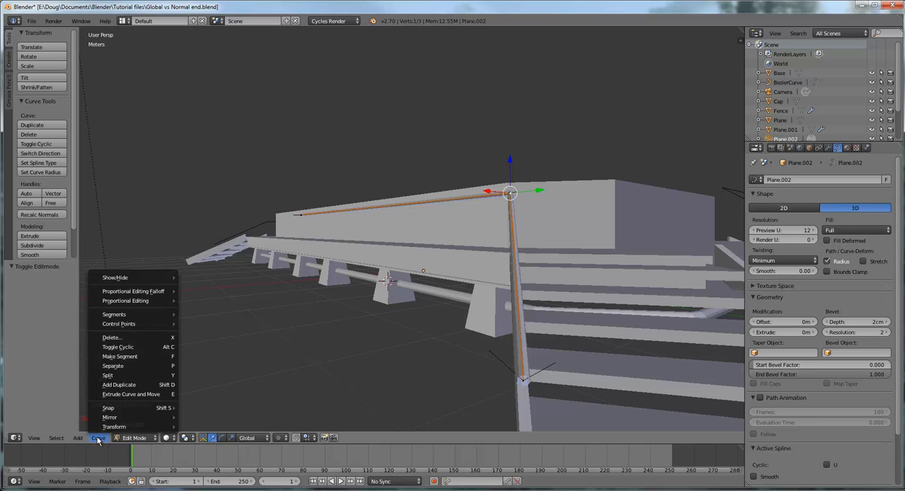
{"action": "left_click", "coordinate": [99, 438]}
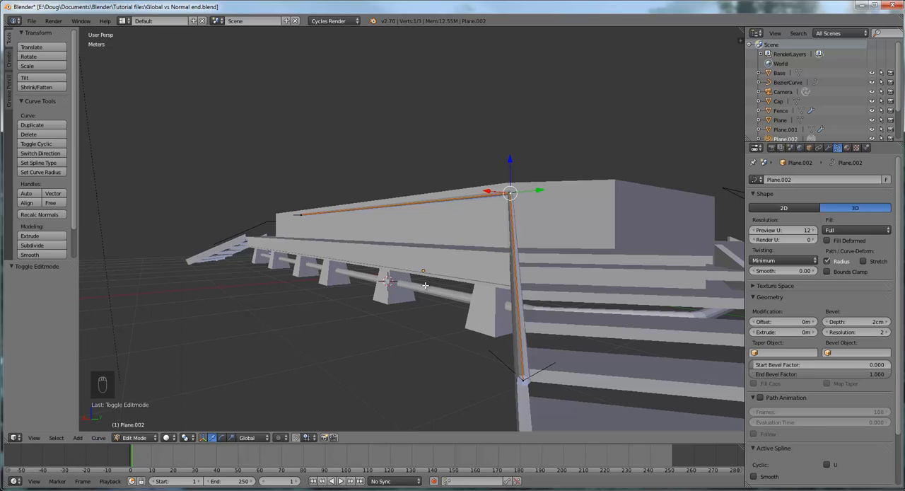
{"action": "left_click", "coordinate": [134, 439]}
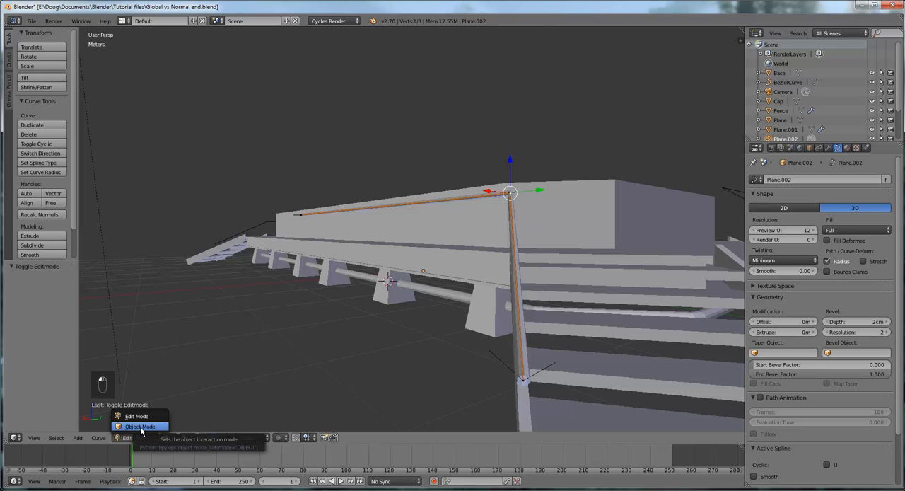
{"action": "left_click", "coordinate": [140, 427]}
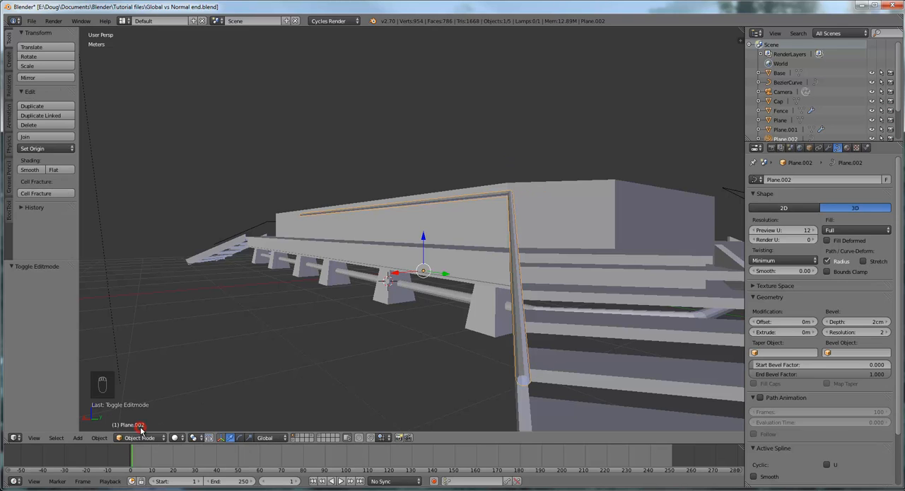
{"action": "left_click", "coordinate": [100, 438]}
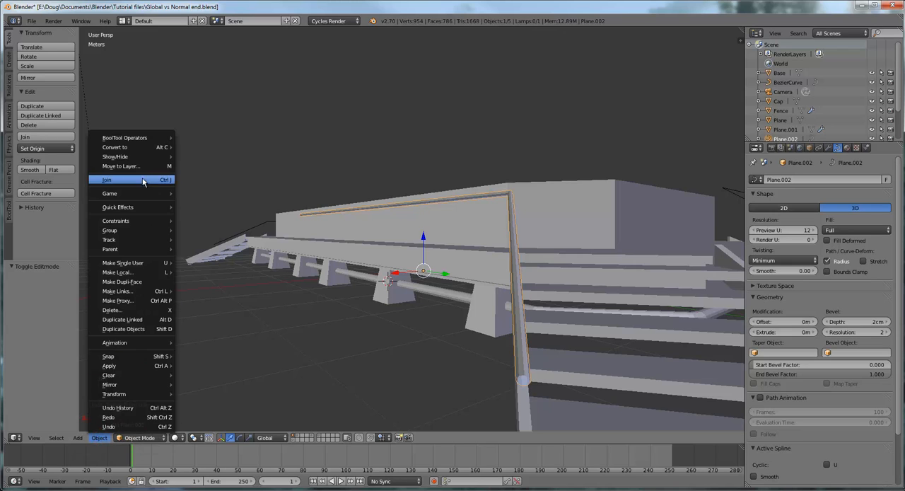
{"action": "mouse_move", "coordinate": [136, 149]}
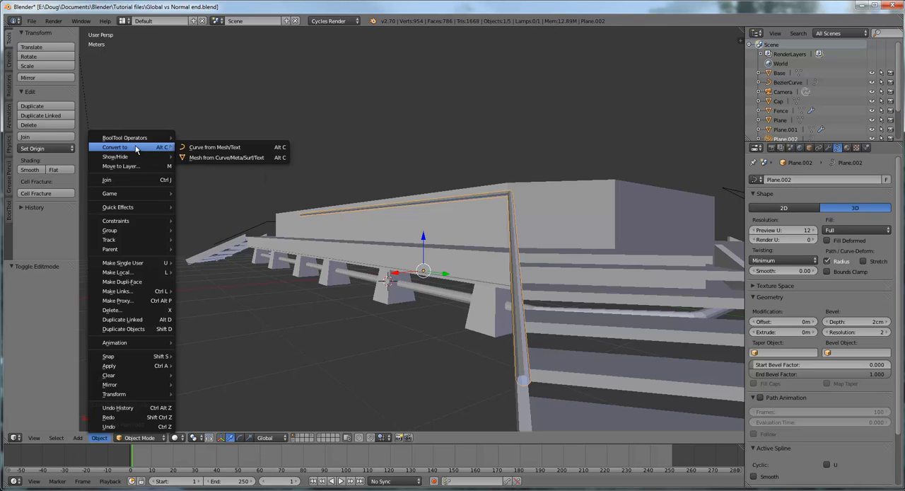
{"action": "left_click", "coordinate": [202, 159]}
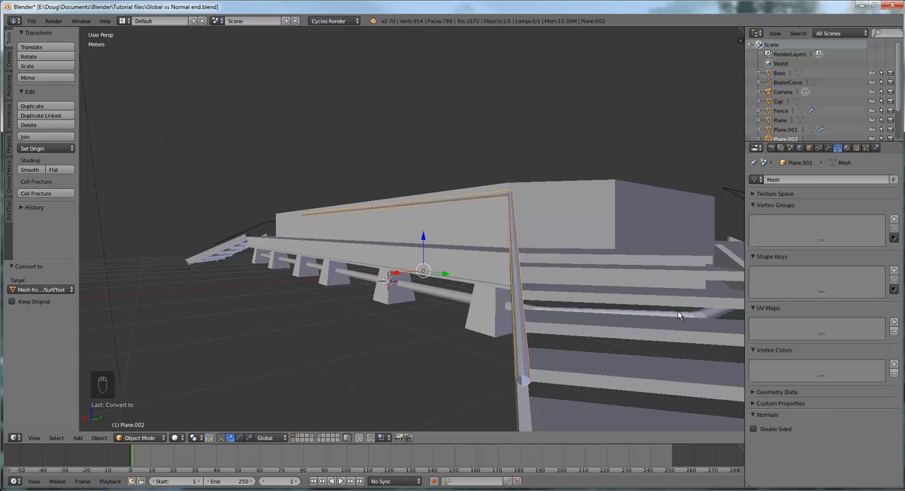
- Enter Edit Mode on the converted railing and inspect its mesh edges, selecting one along the stair section
{"action": "middle_click_drag", "start_coordinate": [678, 311], "coordinate": [659, 299]}
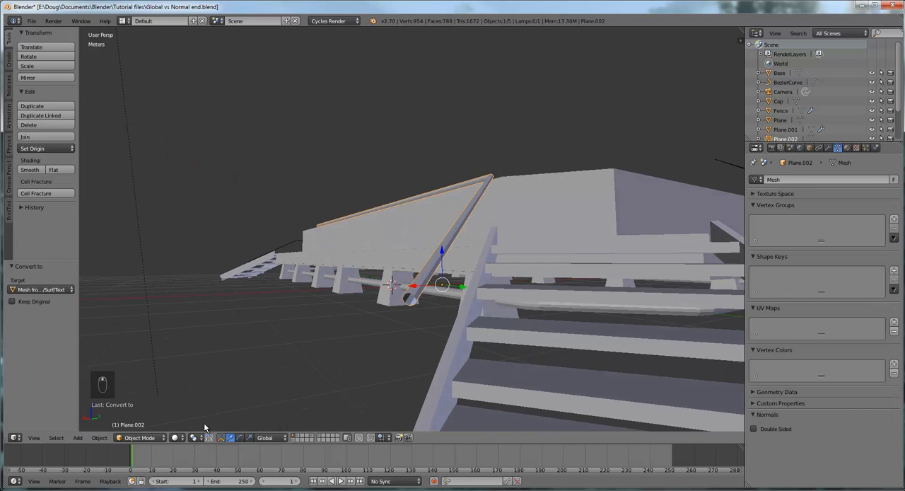
{"action": "left_click", "coordinate": [141, 437]}
{"action": "left_click", "coordinate": [150, 418]}
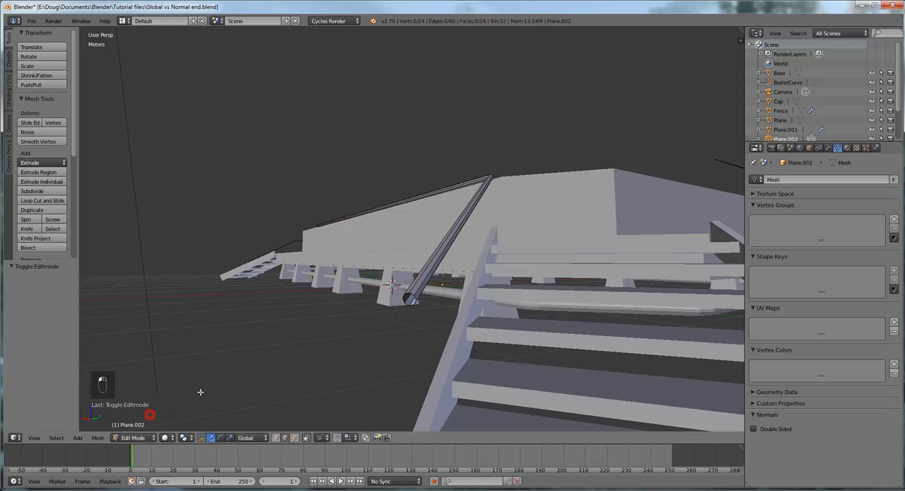
{"action": "middle_click_drag", "start_coordinate": [463, 315], "coordinate": [413, 269]}
{"action": "right_click", "coordinate": [329, 286]}
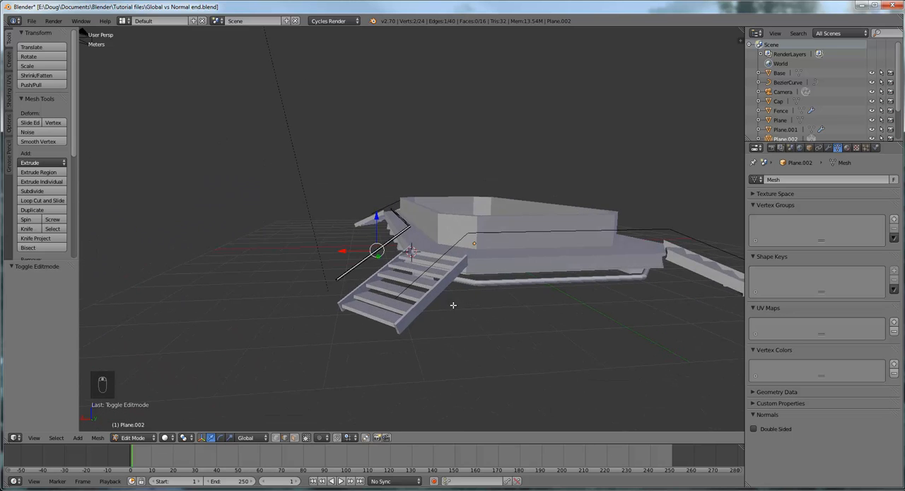
{"action": "scroll", "coordinate": [455, 307], "scroll_direction": "up", "scroll_amount": 2}
{"action": "middle_click_drag", "start_coordinate": [476, 301], "coordinate": [467, 301]}
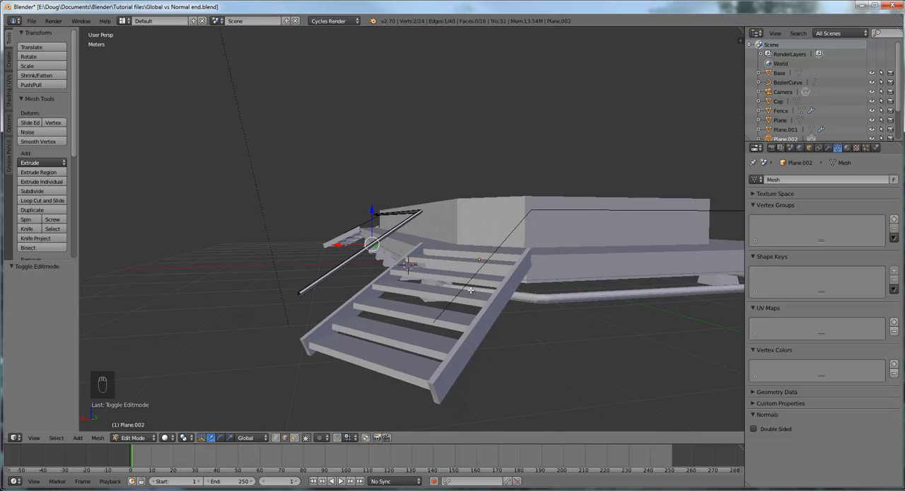
- Return to Object Mode and convert the railing path on the other side of the stairs from a mesh to a curve
{"action": "left_click", "coordinate": [133, 437]}
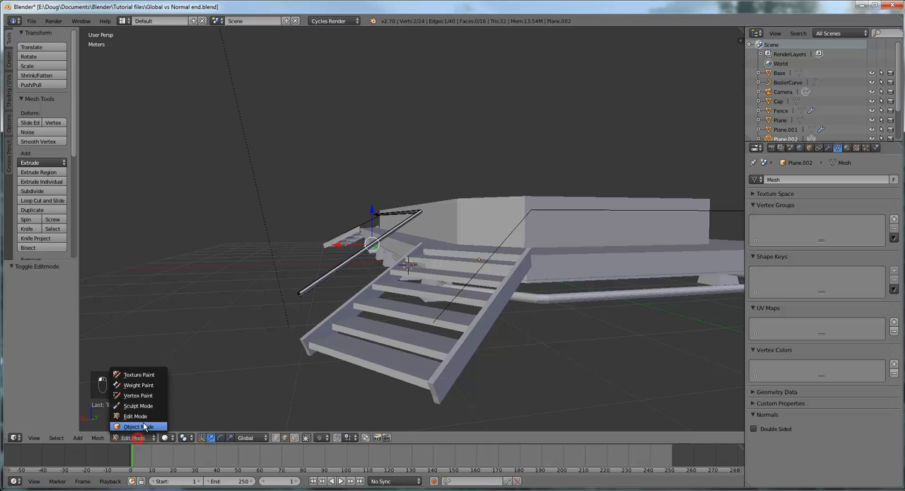
{"action": "left_click", "coordinate": [140, 427]}
{"action": "middle_click_drag", "start_coordinate": [460, 353], "coordinate": [510, 278]}
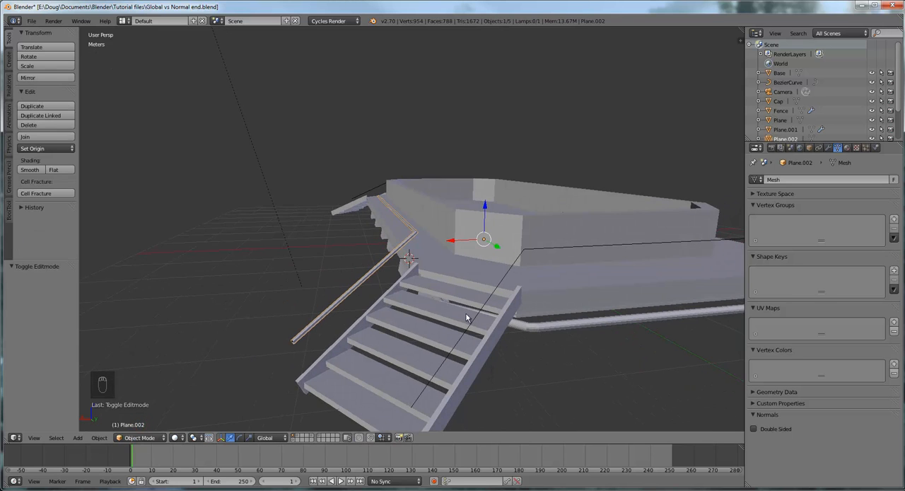
{"action": "right_click", "coordinate": [511, 266]}
{"action": "middle_click_drag", "start_coordinate": [511, 266], "coordinate": [564, 344]}
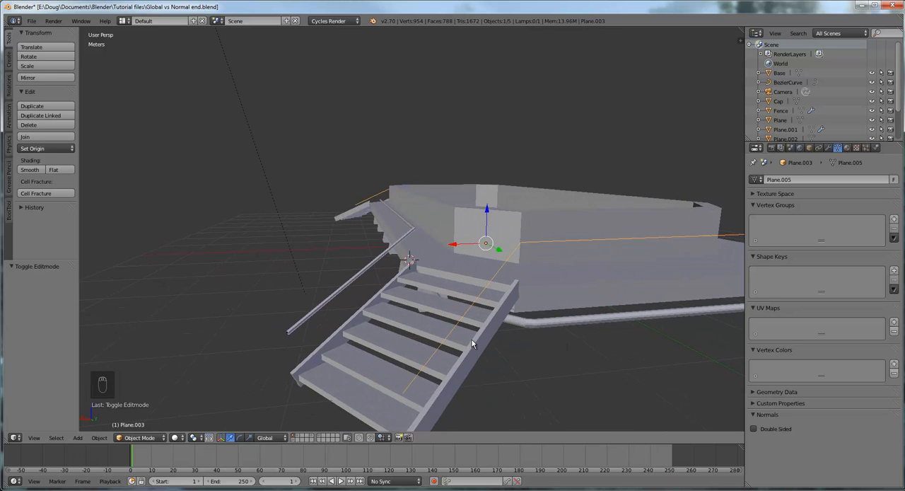
{"action": "left_click", "coordinate": [99, 437]}
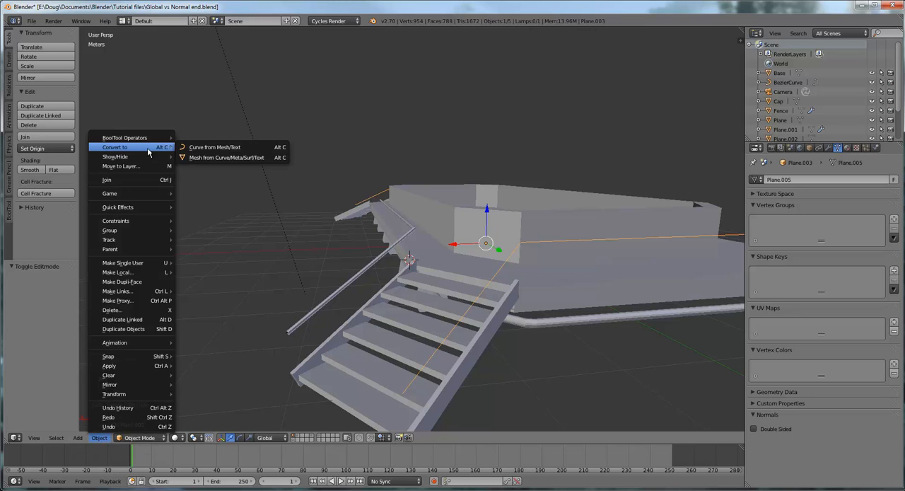
{"action": "left_click", "coordinate": [202, 148]}
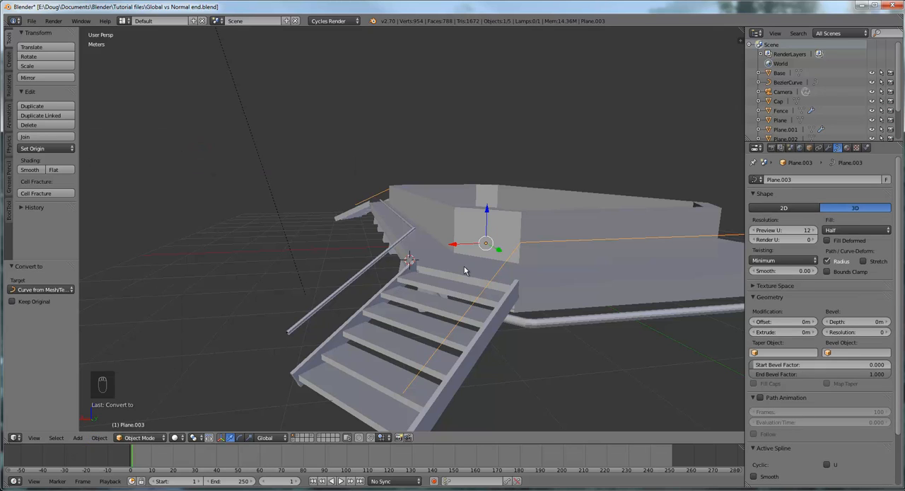
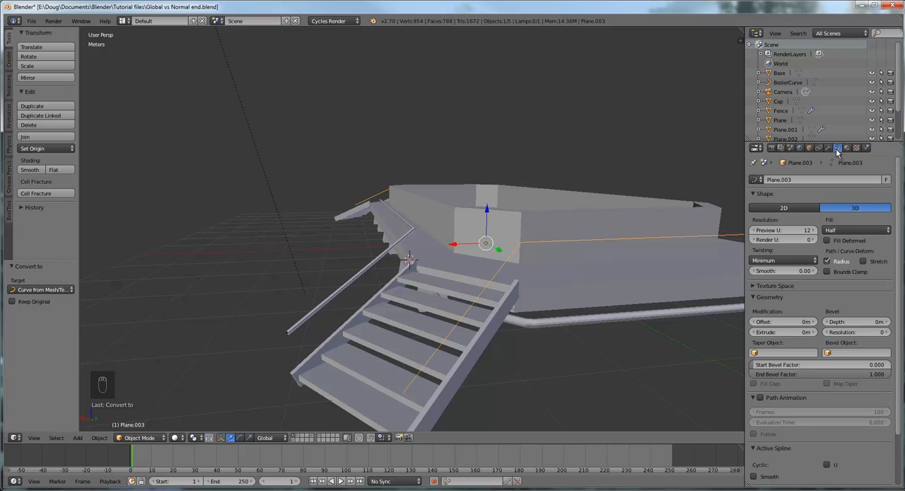
- Set the railing curve's fill to Full, its bevel depth to 2cm and its bevel resolution to 2
{"action": "left_click", "coordinate": [857, 230]}
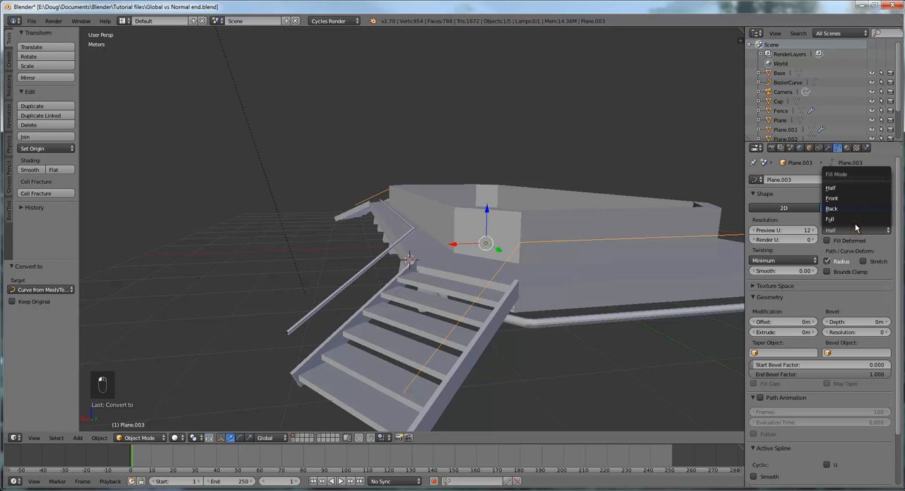
{"action": "left_click", "coordinate": [856, 219]}
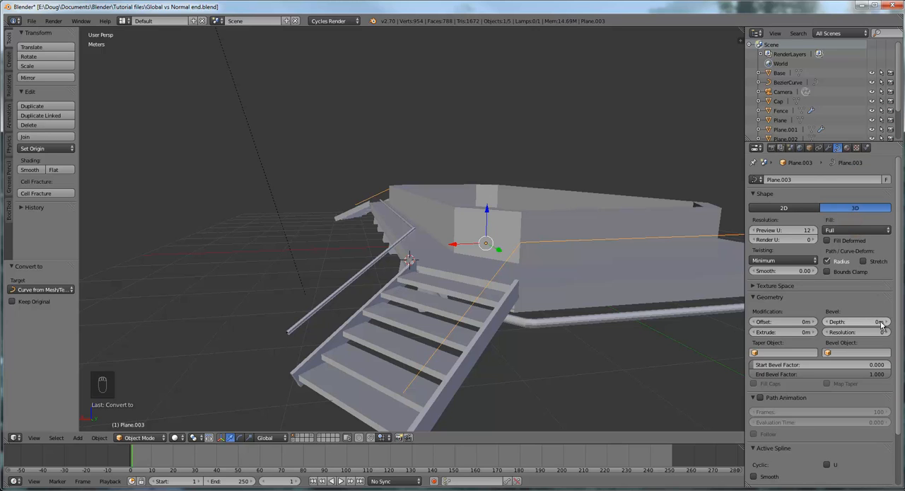
{"action": "left_click", "coordinate": [880, 323]}
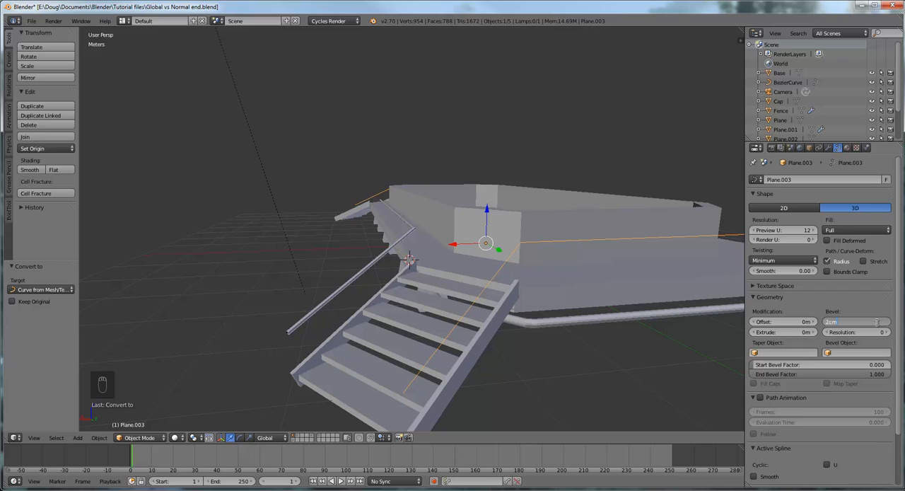
{"action": "type", "text": "2cm"}
{"action": "key", "text": "Return"}
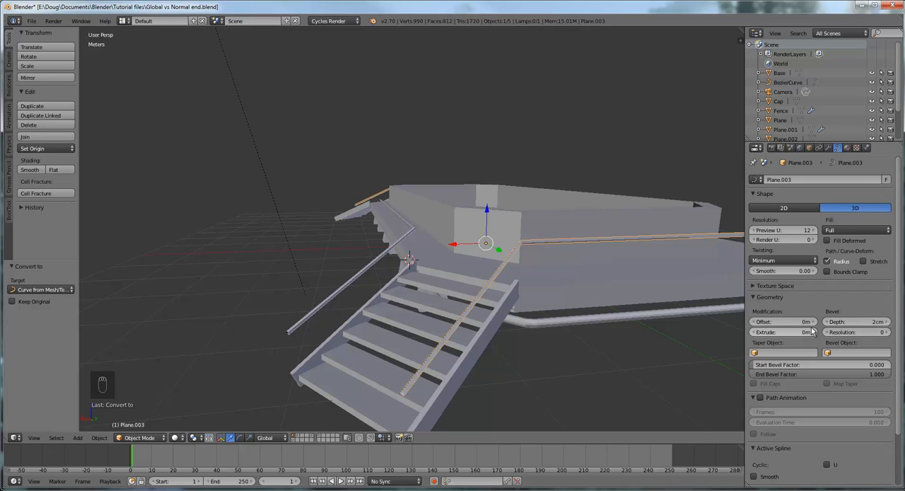
{"action": "left_click", "coordinate": [888, 332]}
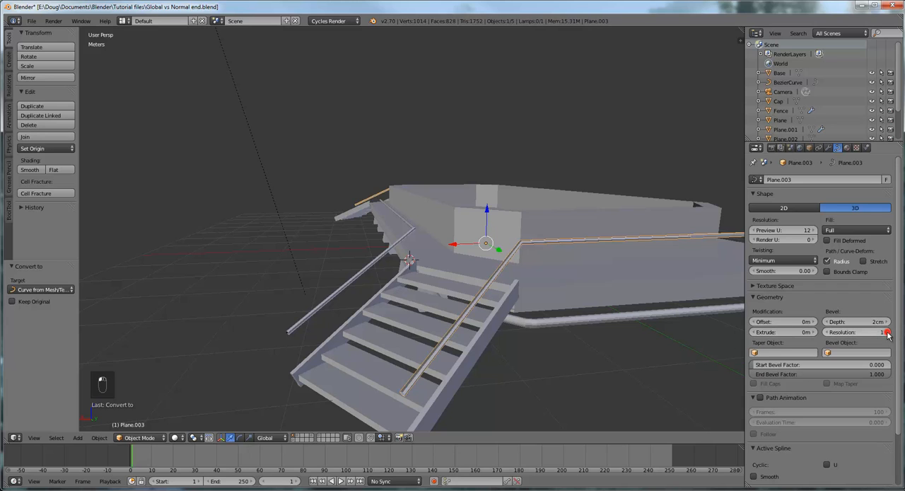
{"action": "left_click", "coordinate": [889, 333]}
{"action": "mouse_move", "coordinate": [579, 336]}
{"action": "middle_mouse_down"}
{"action": "mouse_move", "coordinate": [608, 314]}
{"action": "mouse_move", "coordinate": [590, 315]}
{"action": "mouse_move", "coordinate": [575, 336]}
{"action": "mouse_move", "coordinate": [593, 344]}
{"action": "middle_mouse_up"}
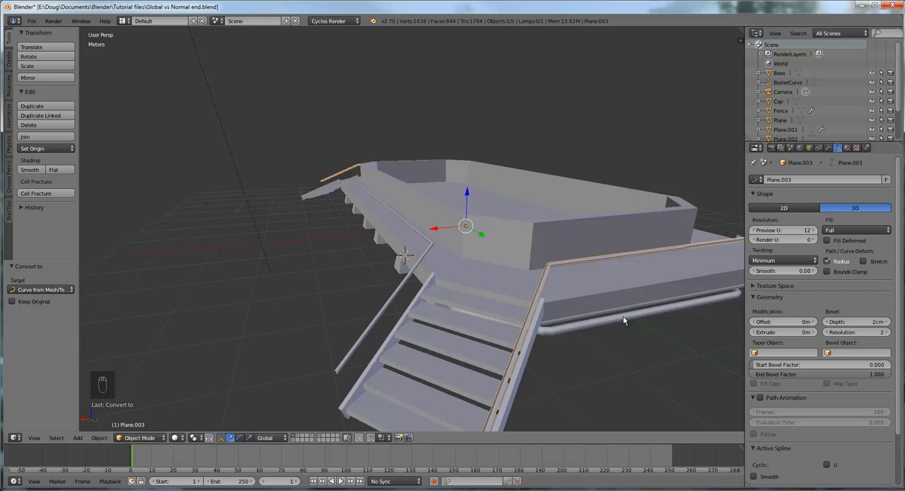
{"action": "mouse_move", "coordinate": [617, 315]}
{"action": "middle_mouse_down"}
{"action": "mouse_move", "coordinate": [609, 306]}
{"action": "mouse_move", "coordinate": [592, 314]}
{"action": "mouse_move", "coordinate": [615, 305]}
{"action": "middle_mouse_up"}
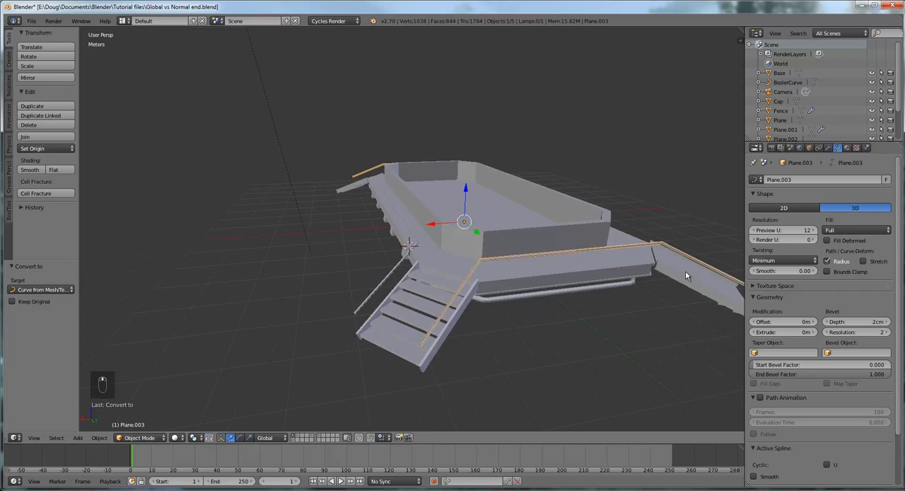
- Check the beveled railing curve for modifiers and undo its bevel settings
{"action": "left_click", "coordinate": [828, 149]}
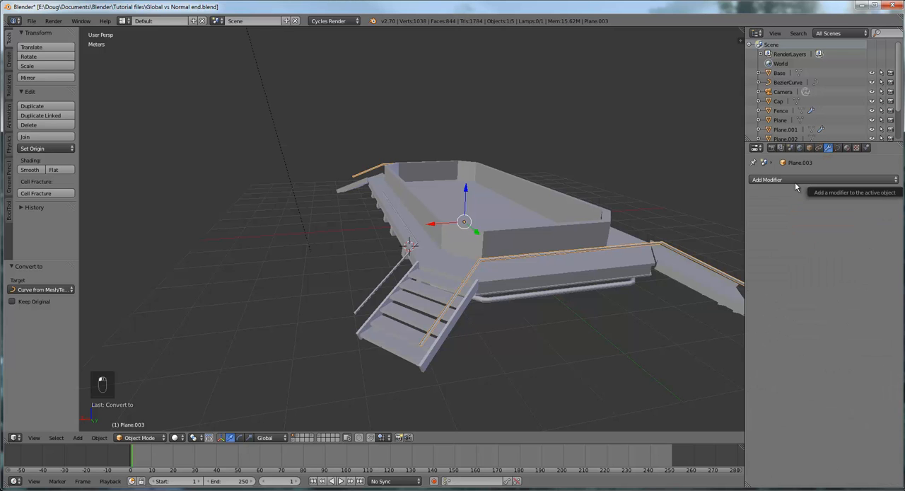
{"action": "middle_click_drag", "start_coordinate": [598, 239], "coordinate": [605, 275]}
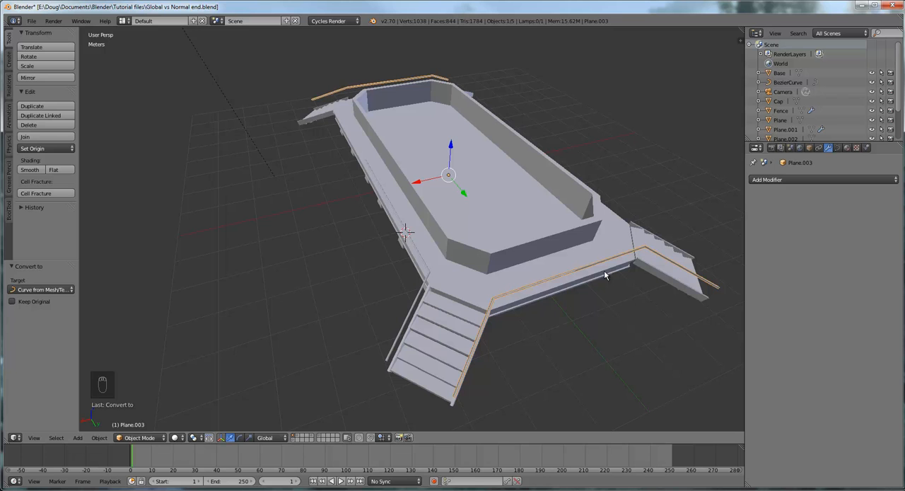
{"action": "middle_click_drag", "start_coordinate": [593, 282], "coordinate": [589, 254]}
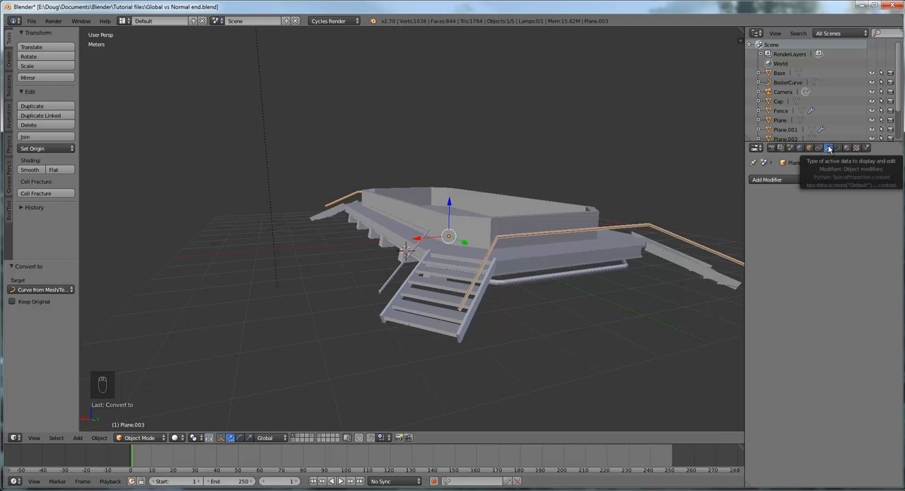
{"action": "middle_click_drag", "start_coordinate": [598, 268], "coordinate": [572, 277]}
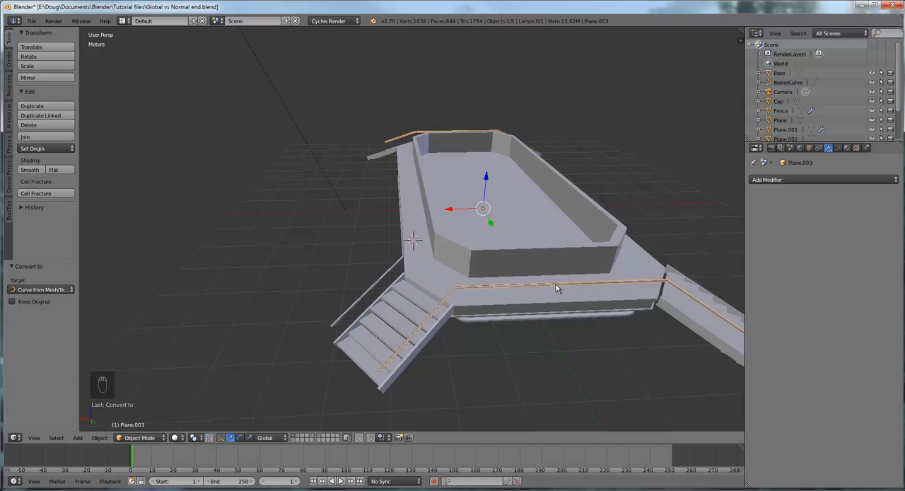
{"action": "key", "text": "ctrl+z"}
{"action": "key", "text": "ctrl+z"}
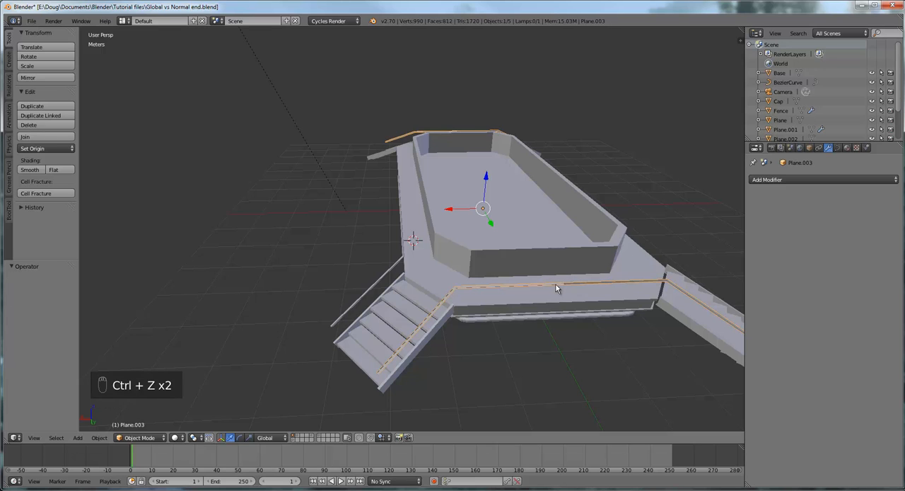
{"action": "key", "text": "ctrl+z"}
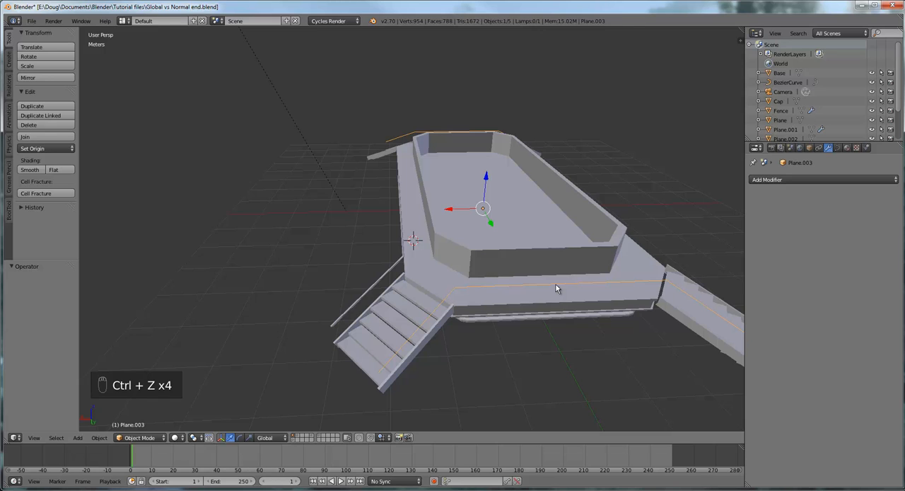
- Compare the modifiers of the platform with those of the railing curve, selecting each object alternately
{"action": "right_click", "coordinate": [547, 284]}
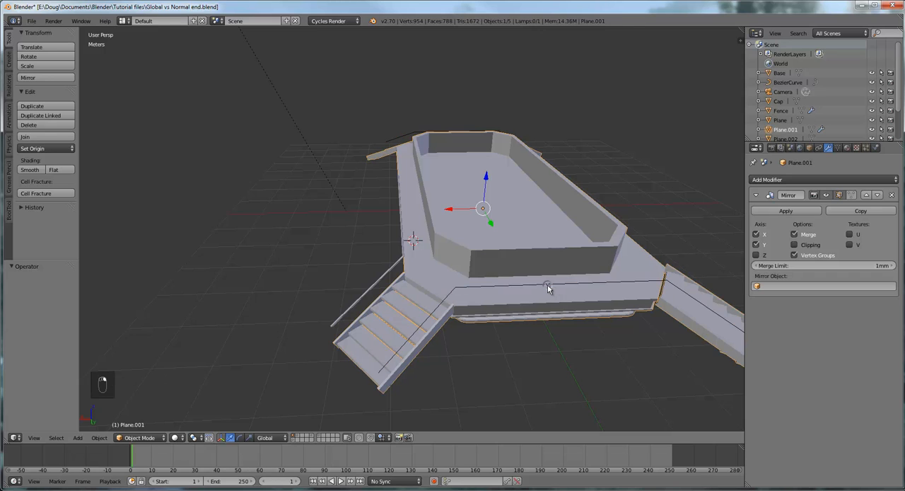
{"action": "right_click", "coordinate": [545, 284]}
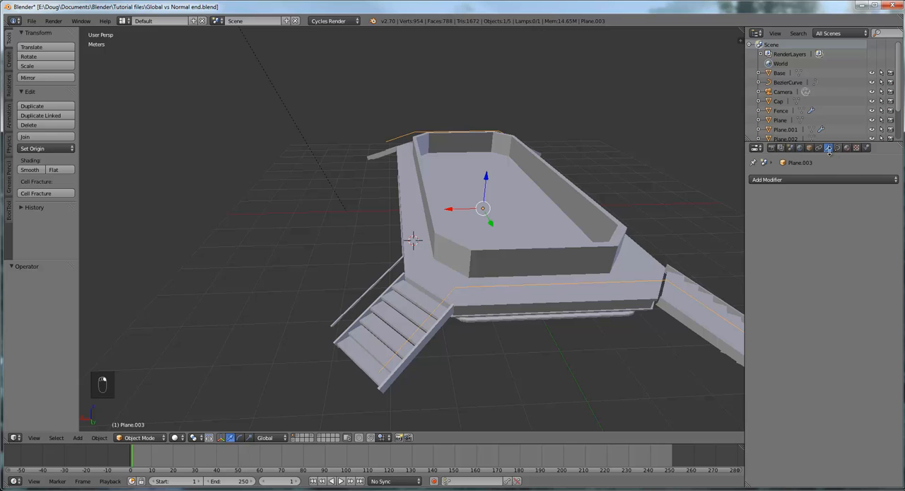
{"action": "right_click", "coordinate": [552, 263]}
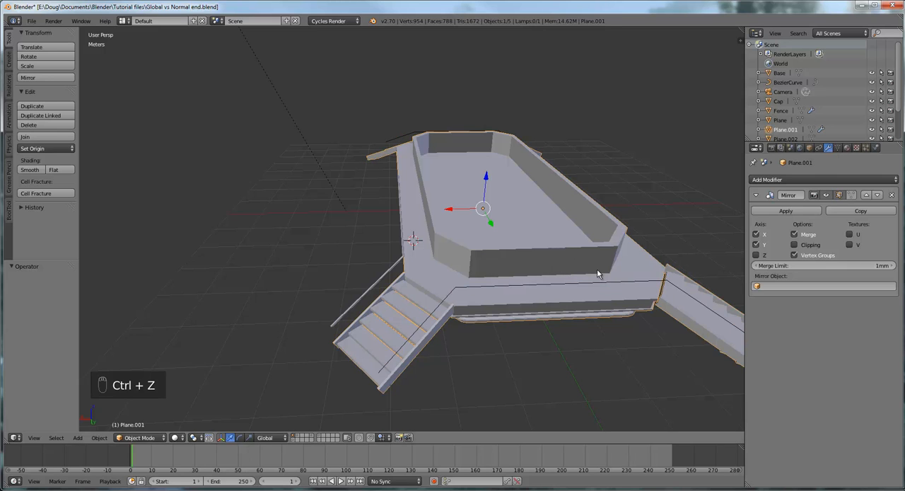
{"action": "mouse_move", "coordinate": [596, 269]}
{"action": "middle_mouse_down"}
{"action": "mouse_move", "coordinate": [579, 287]}
{"action": "mouse_move", "coordinate": [553, 259]}
{"action": "mouse_move", "coordinate": [636, 292]}
{"action": "mouse_move", "coordinate": [602, 268]}
{"action": "mouse_move", "coordinate": [592, 285]}
{"action": "middle_mouse_up"}
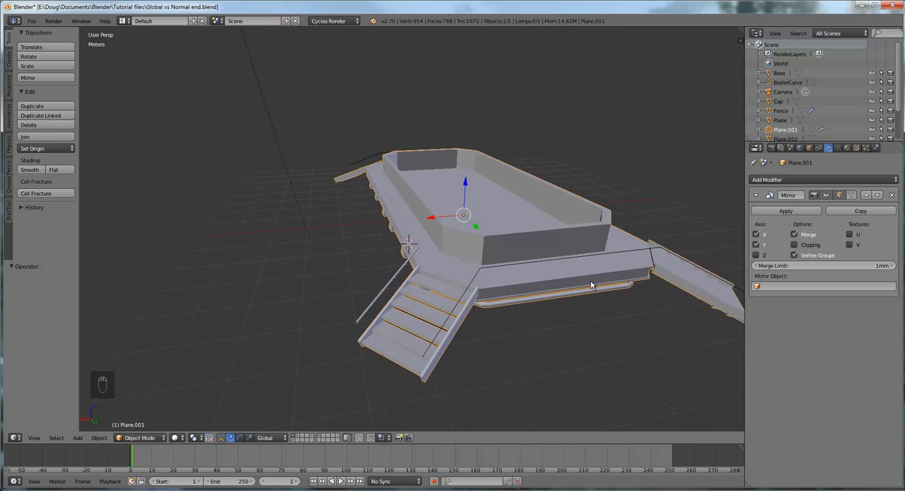
{"action": "right_click", "coordinate": [549, 260]}
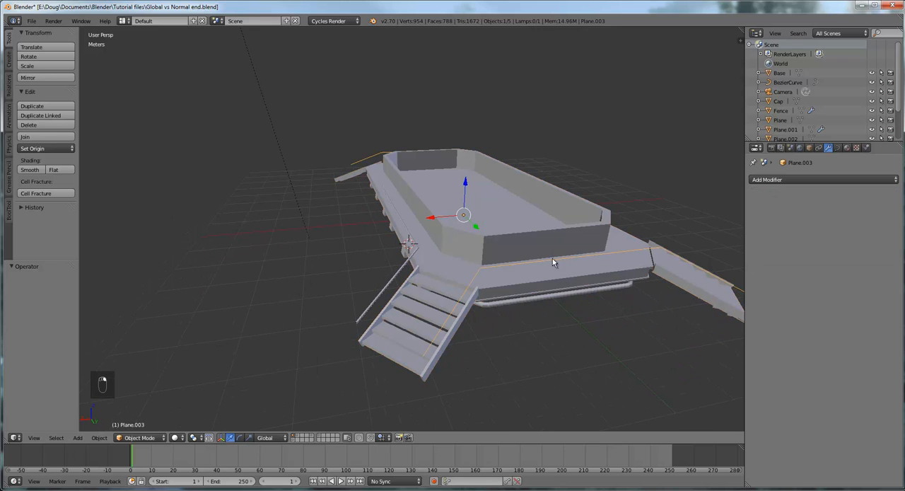
{"action": "right_click", "coordinate": [614, 262]}
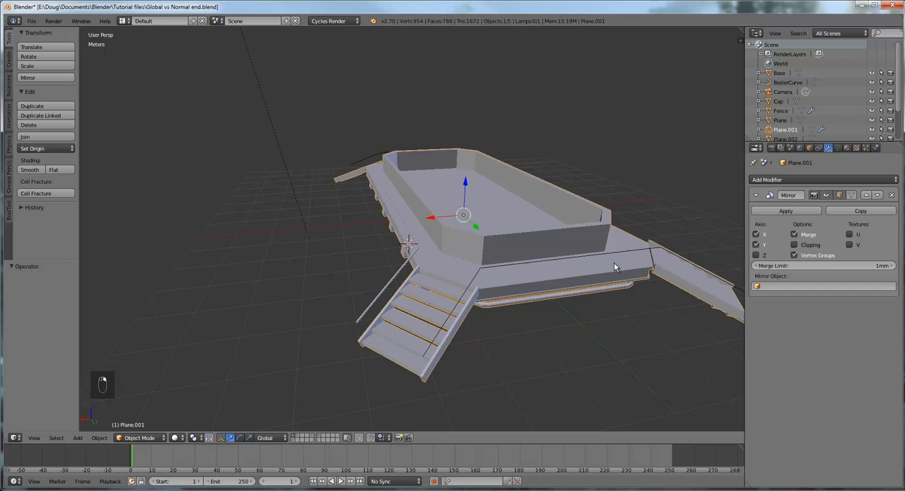
{"action": "right_click", "coordinate": [544, 263]}
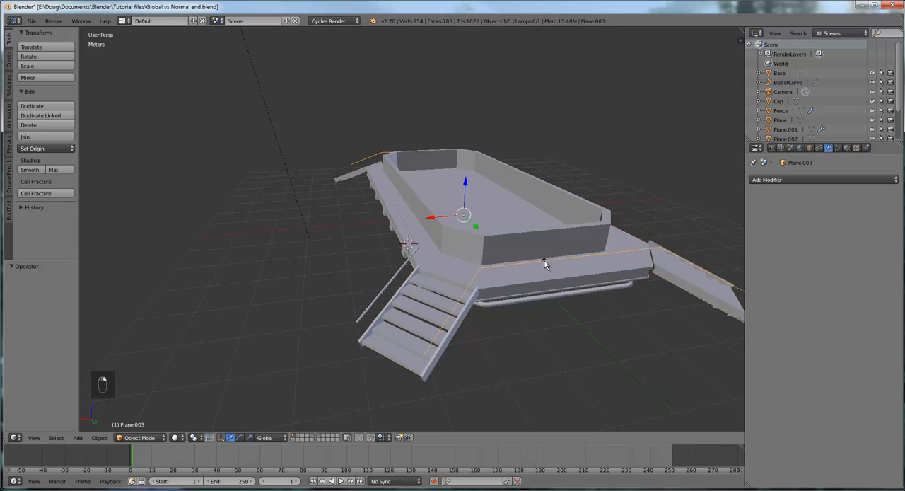
{"action": "left_click", "coordinate": [813, 179]}
{"action": "left_click", "coordinate": [813, 179]}
- Enter Edit Mode on the railing curve and select its middle point along the platform's short end
{"action": "middle_click_drag", "start_coordinate": [653, 248], "coordinate": [660, 280]}
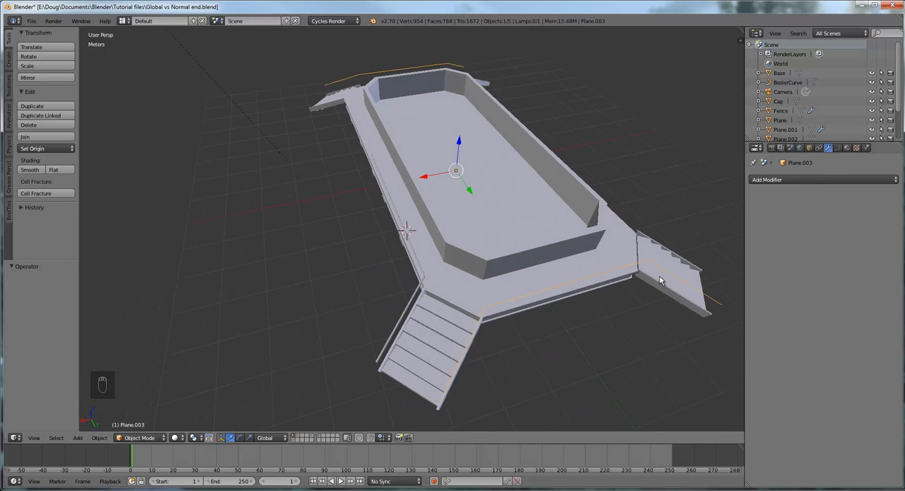
{"action": "scroll", "coordinate": [640, 299], "scroll_direction": "up", "scroll_amount": 5}
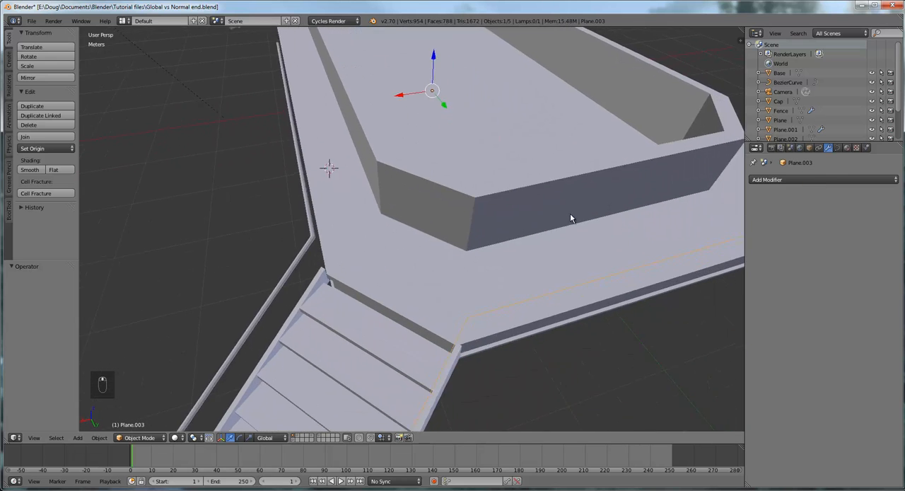
{"action": "middle_click_drag", "start_coordinate": [554, 259], "coordinate": [541, 277]}
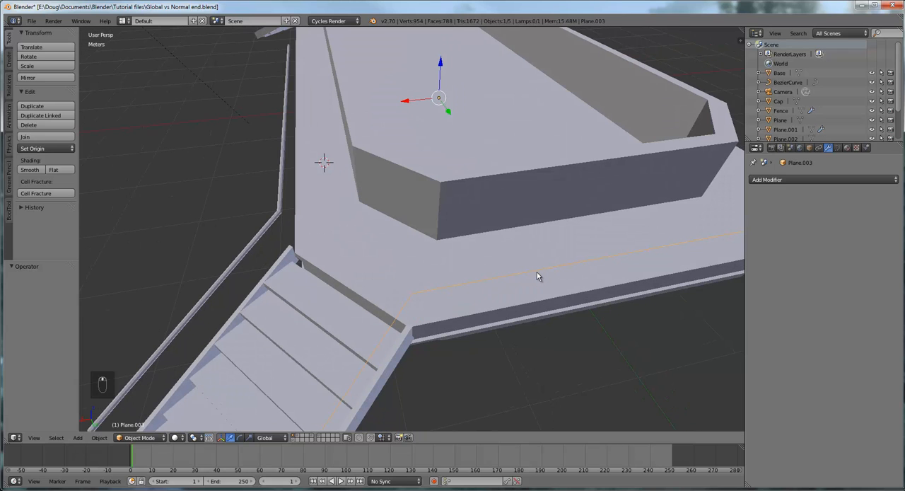
{"action": "right_click", "coordinate": [534, 275]}
{"action": "right_click", "coordinate": [531, 274]}
{"action": "key", "text": "Tab"}
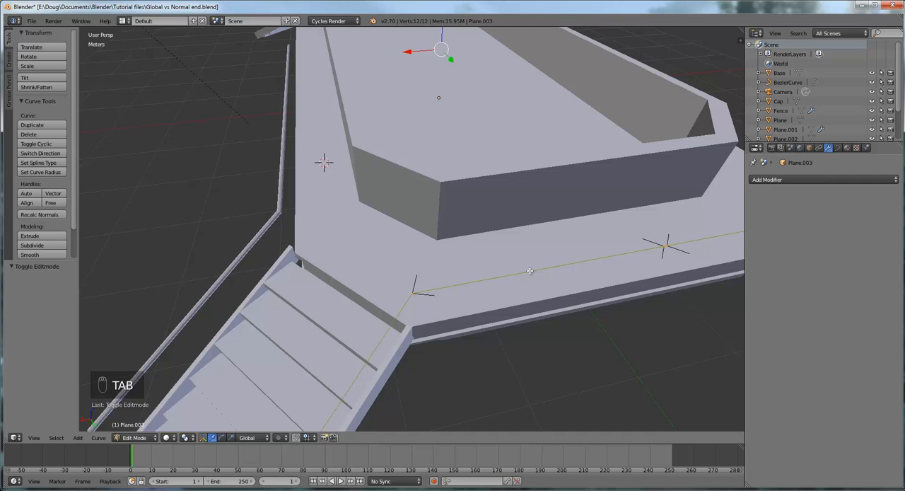
{"action": "middle_click_drag", "start_coordinate": [567, 271], "coordinate": [540, 260]}
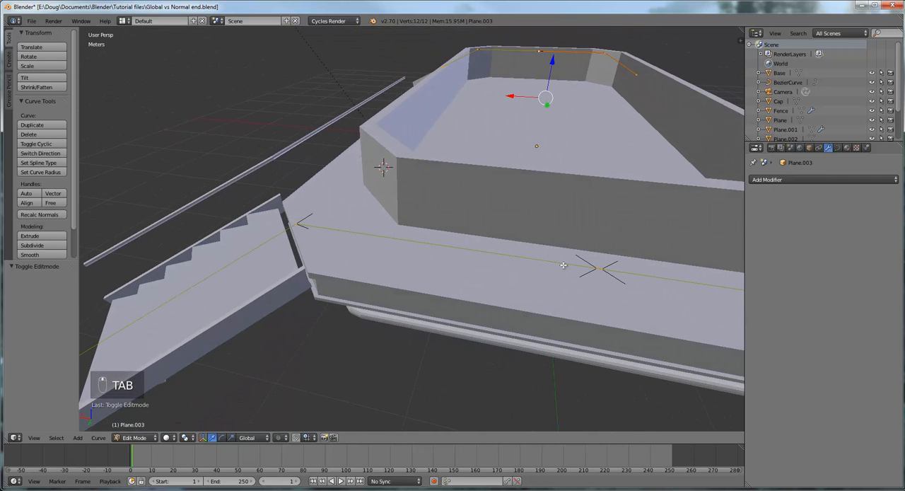
{"action": "right_click", "coordinate": [601, 269]}
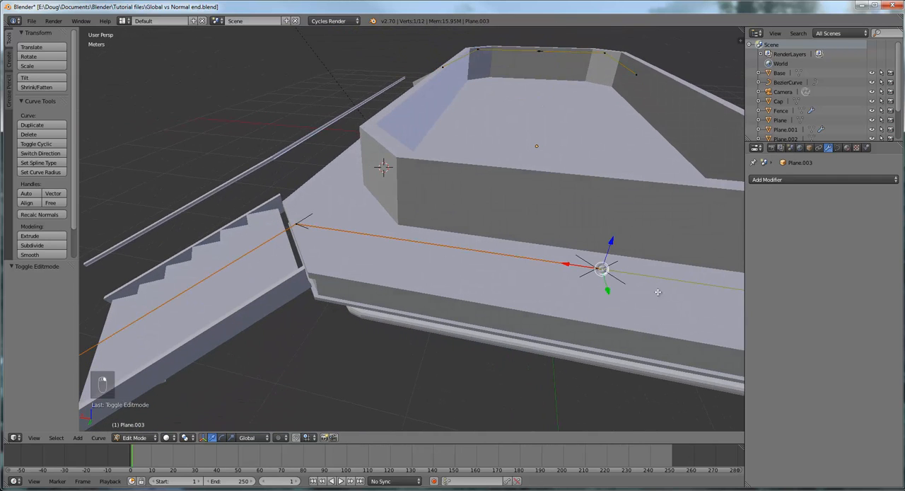
{"action": "scroll", "coordinate": [649, 294], "scroll_direction": "down", "scroll_amount": 4}
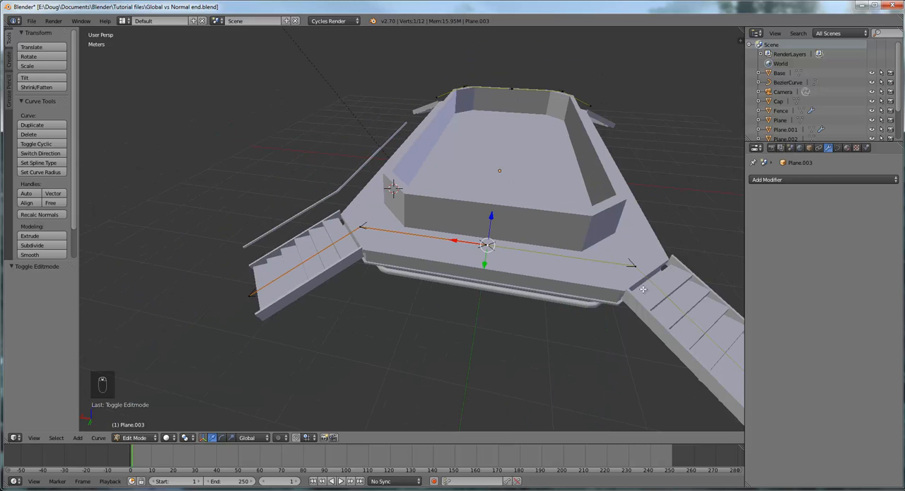
- Delete the railing curve's corner point at the top of one staircase and its end point at the foot
{"action": "right_click", "coordinate": [636, 266]}
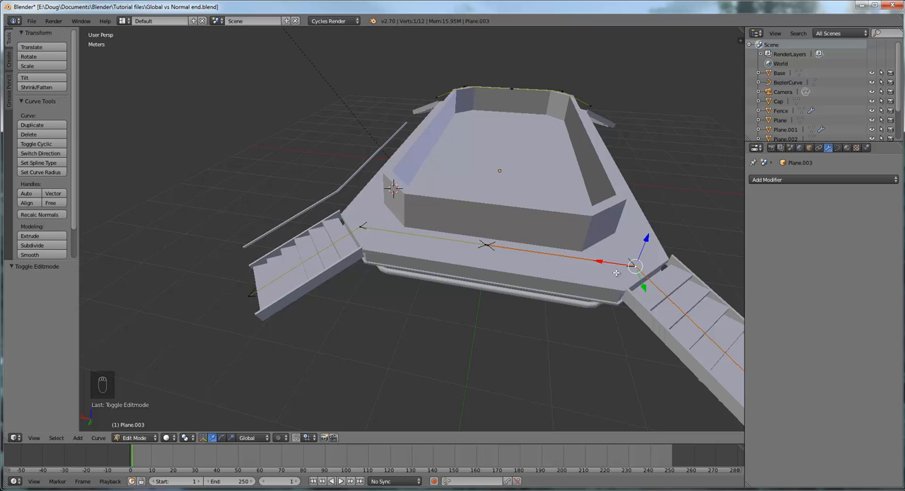
{"action": "key", "text": "x"}
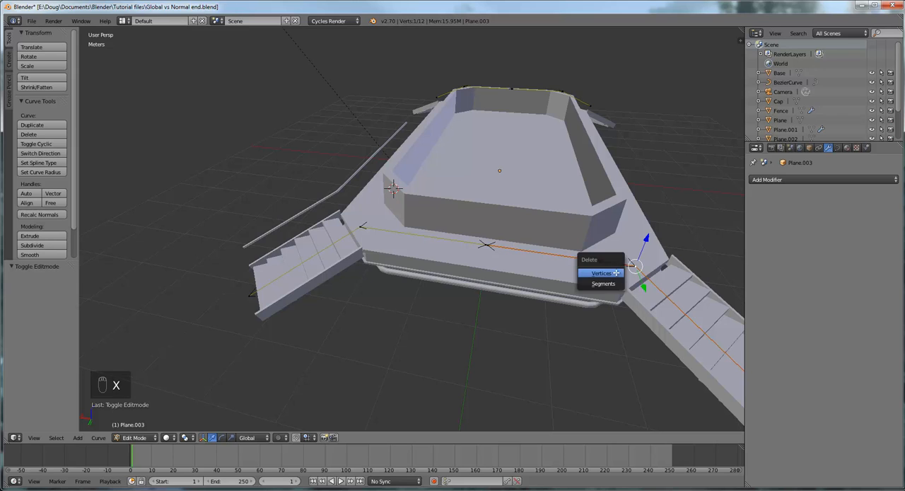
{"action": "left_click", "coordinate": [601, 273]}
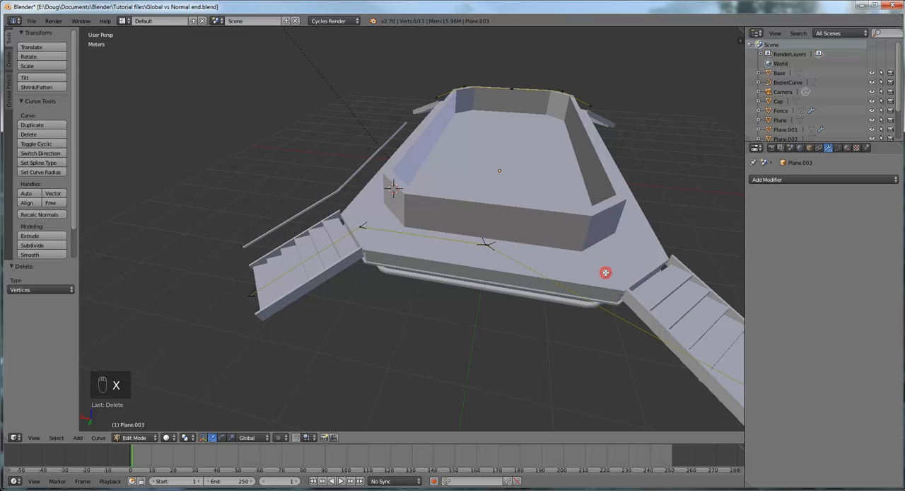
{"action": "scroll", "coordinate": [647, 313], "scroll_direction": "down", "scroll_amount": 2}
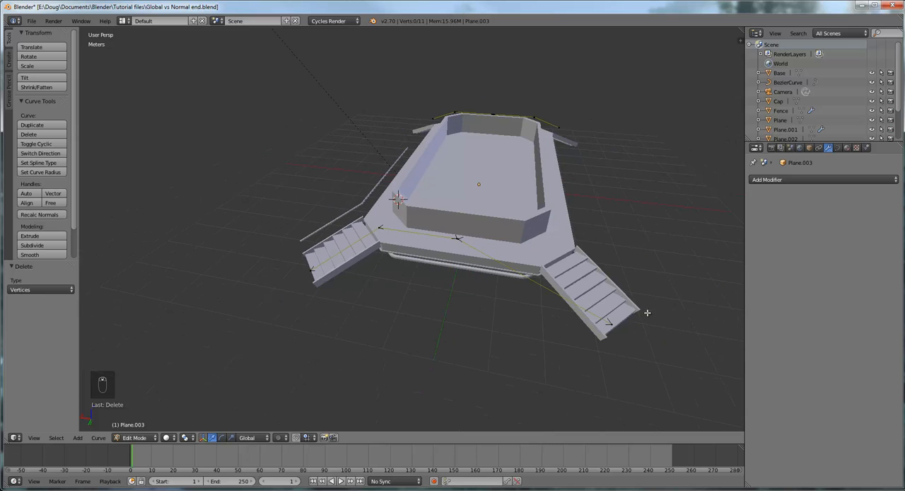
{"action": "right_click", "coordinate": [610, 322]}
{"action": "key", "text": "x"}
{"action": "left_click", "coordinate": [607, 320]}
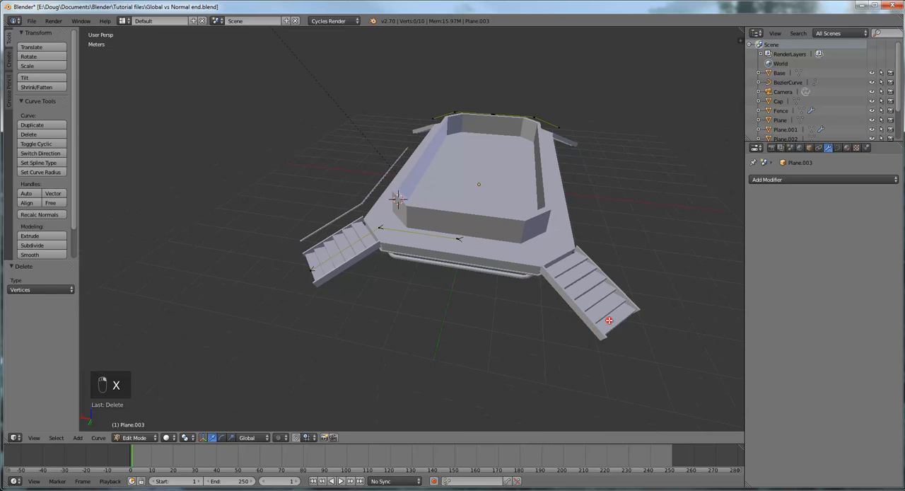
- Delete the railing curve's points along one short end of the platform and down its two adjoining staircases
{"action": "middle_click_drag", "start_coordinate": [547, 289], "coordinate": [645, 299]}
{"action": "middle_click_drag", "start_coordinate": [247, 193], "coordinate": [370, 189]}
{"action": "scroll", "coordinate": [271, 263], "scroll_direction": "down", "scroll_amount": 3}
{"action": "middle_click_drag", "start_coordinate": [332, 263], "coordinate": [398, 347]}
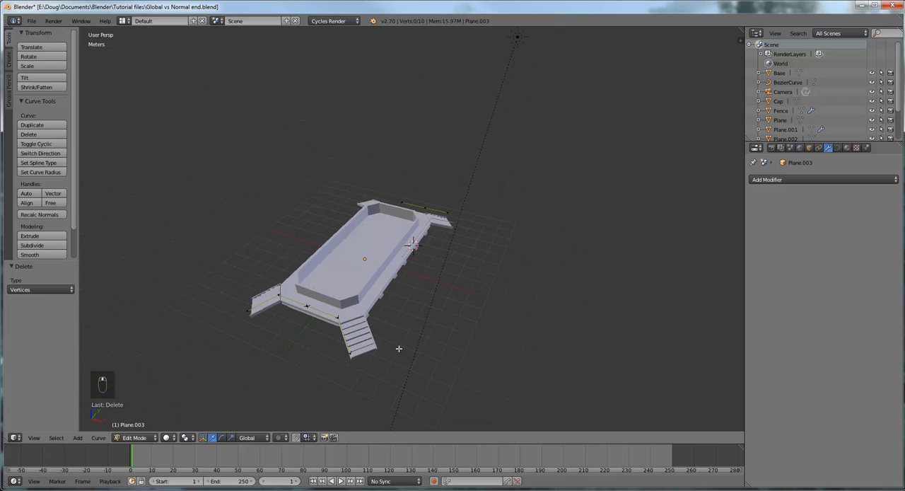
{"action": "right_click", "coordinate": [338, 316]}
{"action": "key", "text": "l"}
{"action": "middle_click_drag", "start_coordinate": [360, 319], "coordinate": [386, 300]}
{"action": "scroll", "coordinate": [386, 299], "scroll_direction": "up", "scroll_amount": 5}
{"action": "scroll", "coordinate": [387, 299], "scroll_direction": "down", "scroll_amount": 4}
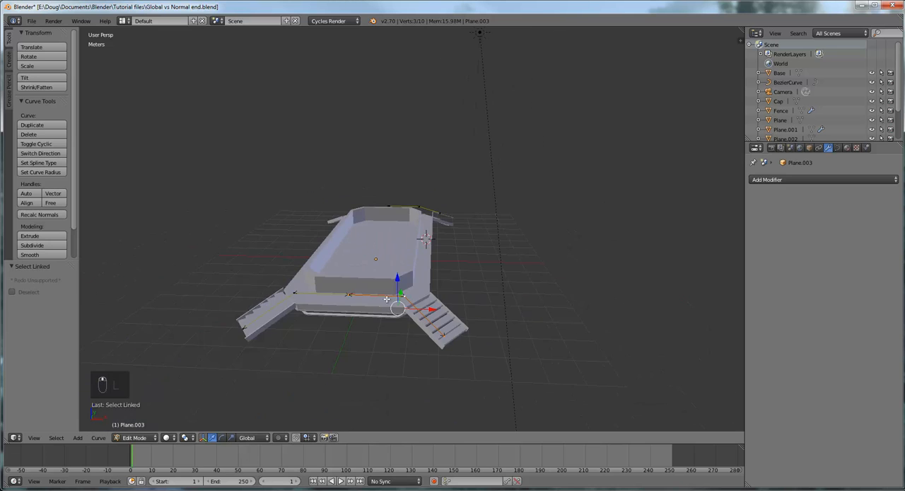
{"action": "right_click", "coordinate": [295, 293], "text": "shift"}
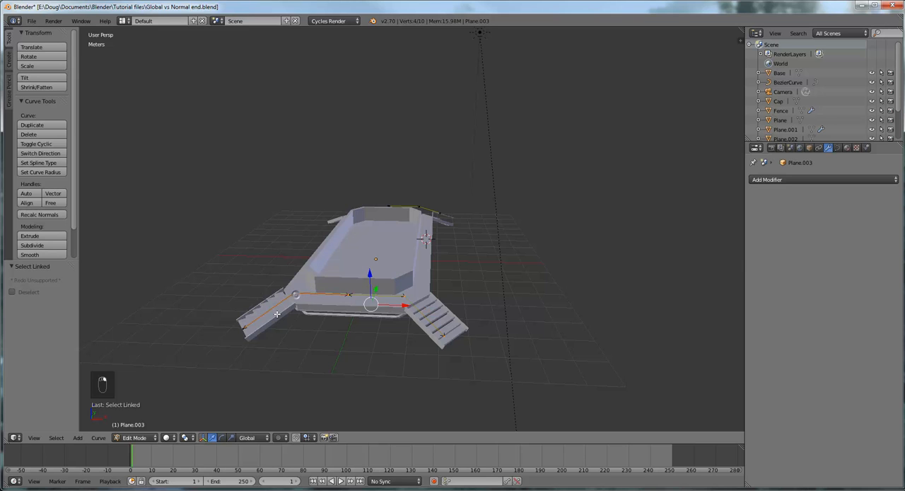
{"action": "right_click", "coordinate": [244, 330], "text": "shift"}
{"action": "middle_click_drag", "start_coordinate": [363, 328], "coordinate": [341, 329]}
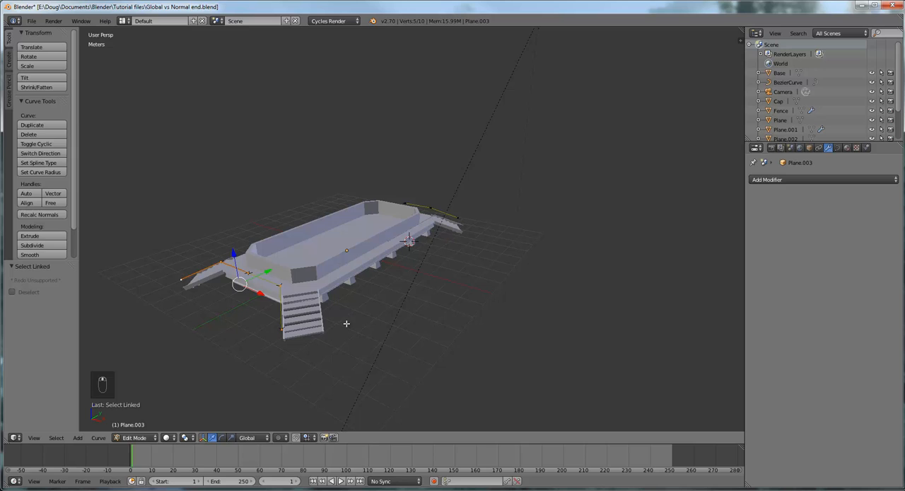
{"action": "key", "text": "x"}
{"action": "left_click", "coordinate": [347, 323]}
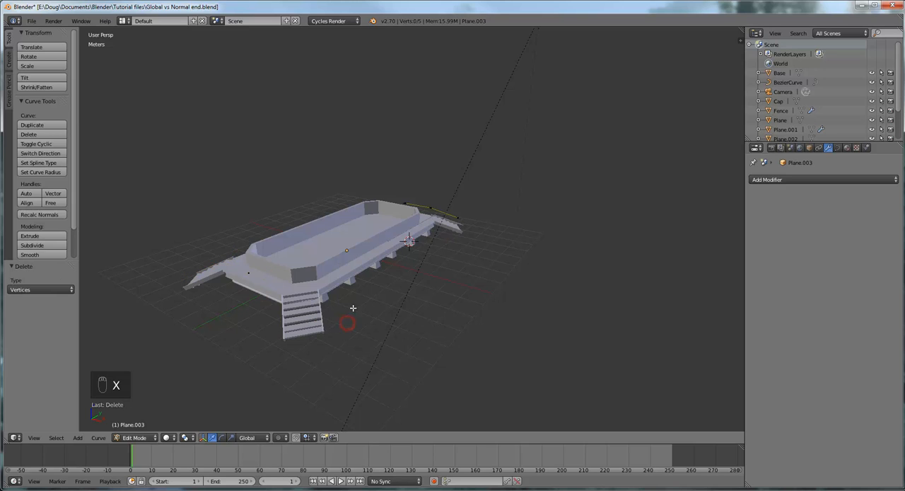
- Delete the leftover isolated curve point on the platform's cleared short end
{"action": "right_click", "coordinate": [248, 274]}
{"action": "key", "text": "x"}
{"action": "left_click", "coordinate": [256, 274]}
- Inspect the remaining half of the railing curve beside the staircase and return to Object Mode
{"action": "mouse_move", "coordinate": [270, 274]}
{"action": "middle_mouse_down"}
{"action": "mouse_move", "coordinate": [317, 257]}
{"action": "mouse_move", "coordinate": [275, 271]}
{"action": "middle_mouse_up"}
{"action": "scroll", "coordinate": [454, 263], "scroll_direction": "up", "scroll_amount": 7}
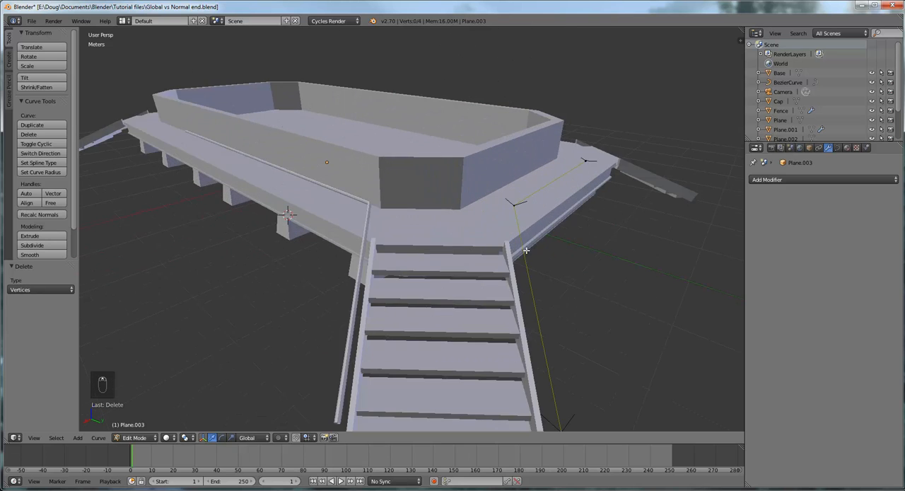
{"action": "middle_click_drag", "start_coordinate": [522, 250], "coordinate": [486, 254]}
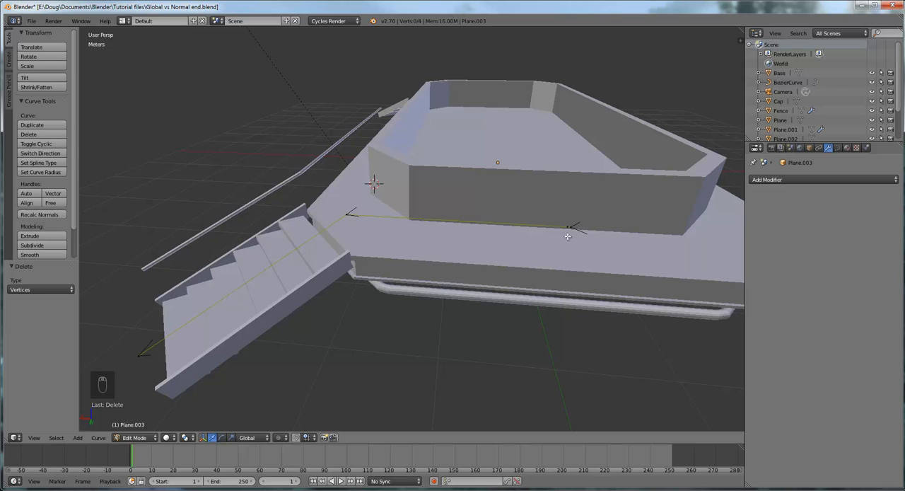
{"action": "scroll", "coordinate": [568, 236], "scroll_direction": "up", "scroll_amount": 1}
{"action": "middle_click_drag", "start_coordinate": [589, 246], "coordinate": [637, 251]}
{"action": "scroll", "coordinate": [527, 249], "scroll_direction": "up", "scroll_amount": 1}
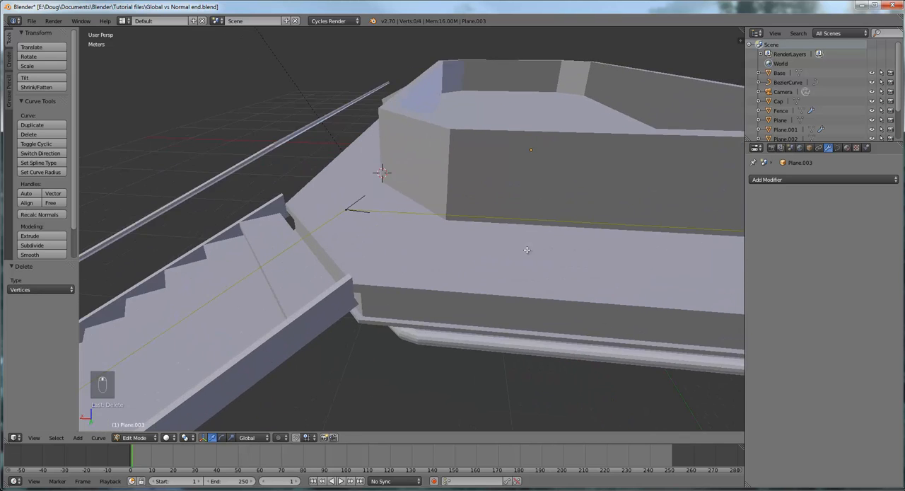
{"action": "scroll", "coordinate": [527, 250], "scroll_direction": "down", "scroll_amount": 4}
{"action": "middle_click_drag", "start_coordinate": [509, 252], "coordinate": [463, 264]}
{"action": "scroll", "coordinate": [457, 248], "scroll_direction": "up", "scroll_amount": 2}
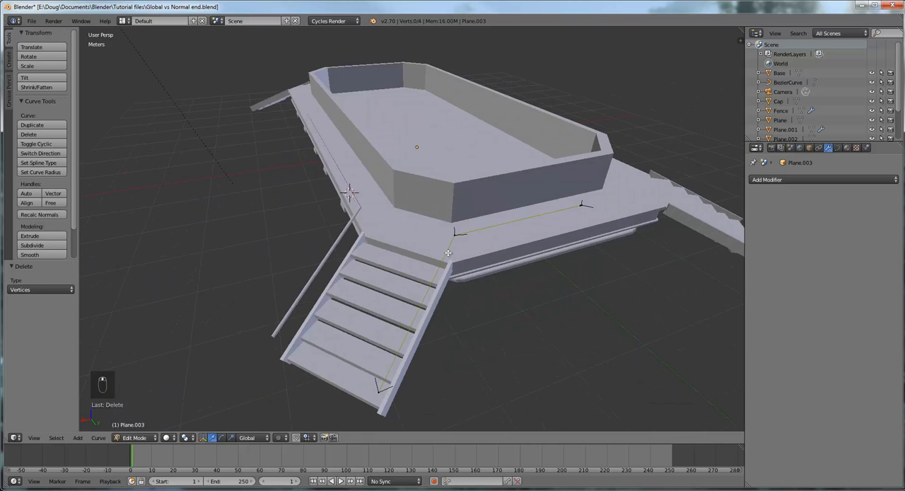
{"action": "left_click", "coordinate": [149, 437]}
{"action": "left_click", "coordinate": [149, 426]}
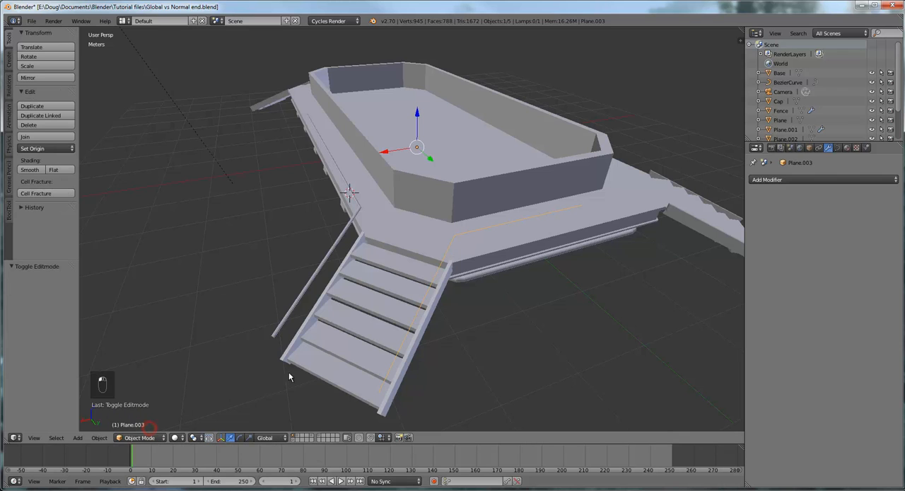
- Give the railing curve a Full fill, a bevel depth of 2 cm and a bevel resolution of 2
{"action": "left_click", "coordinate": [837, 147]}
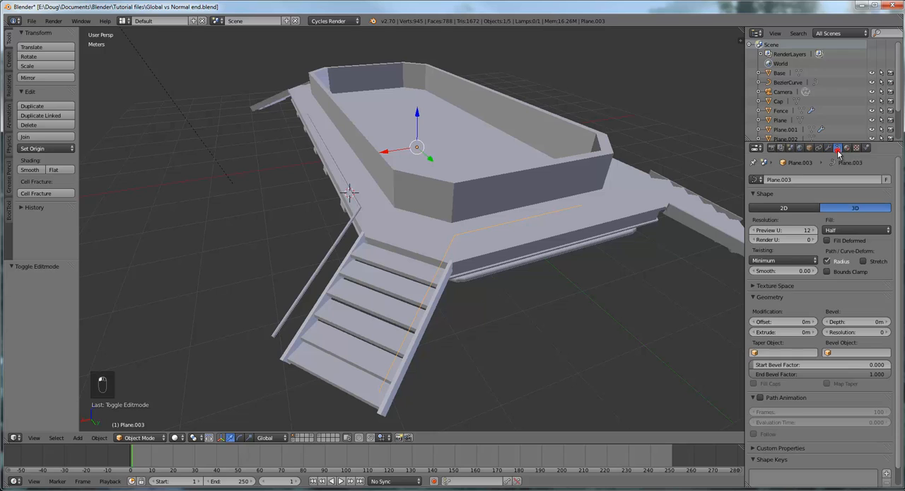
{"action": "left_click", "coordinate": [848, 233]}
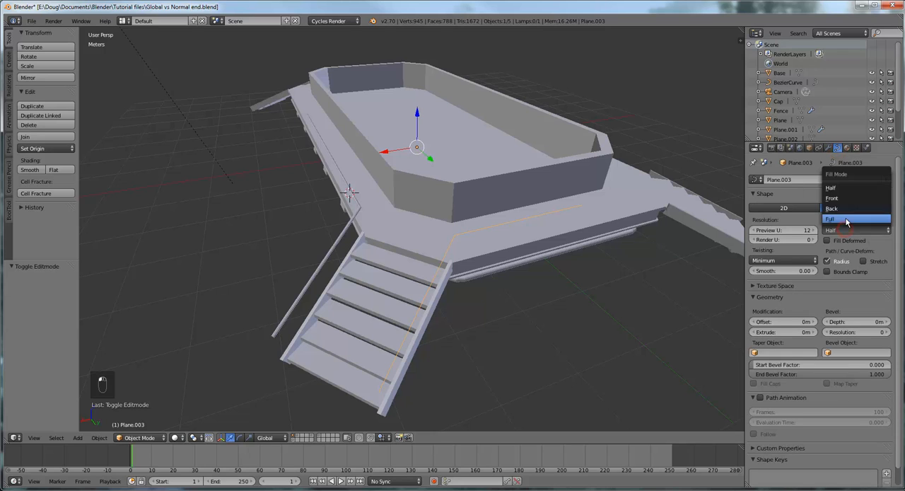
{"action": "left_click", "coordinate": [847, 221]}
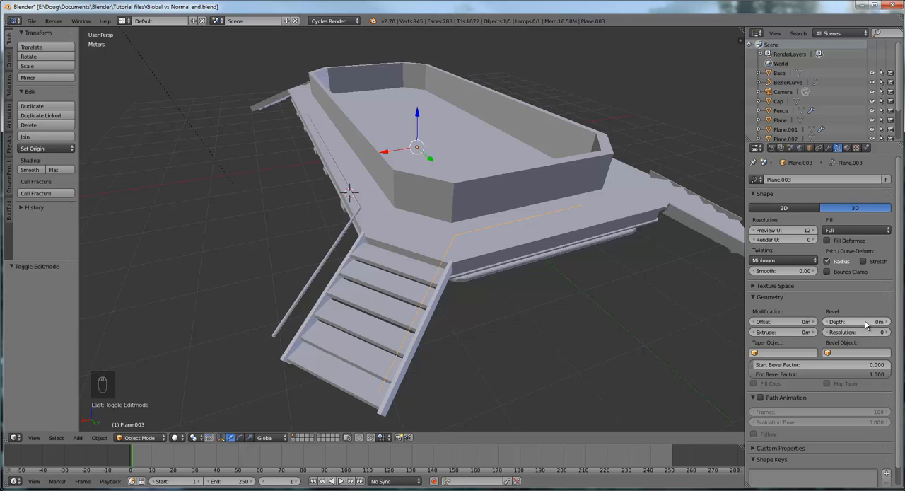
{"action": "left_click", "coordinate": [866, 323]}
{"action": "type", "text": "2cm"}
{"action": "key", "text": "Return"}
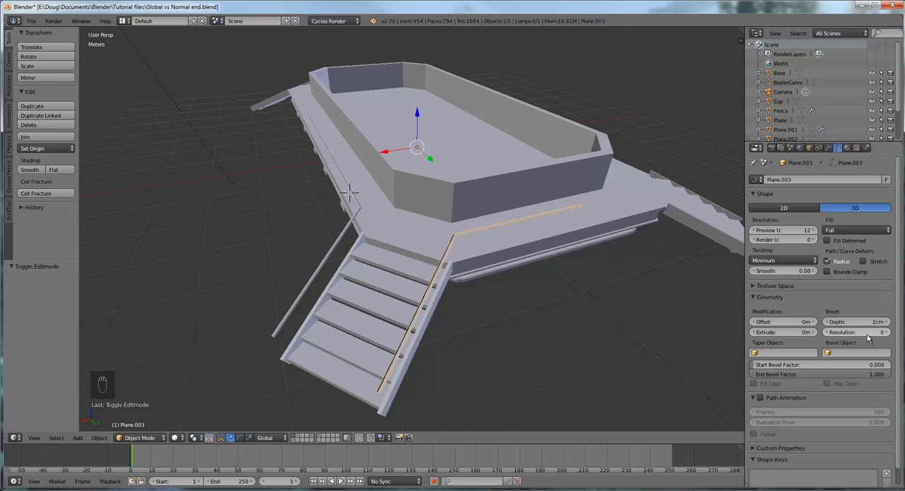
{"action": "left_click", "coordinate": [887, 331]}
{"action": "left_click", "coordinate": [887, 332]}
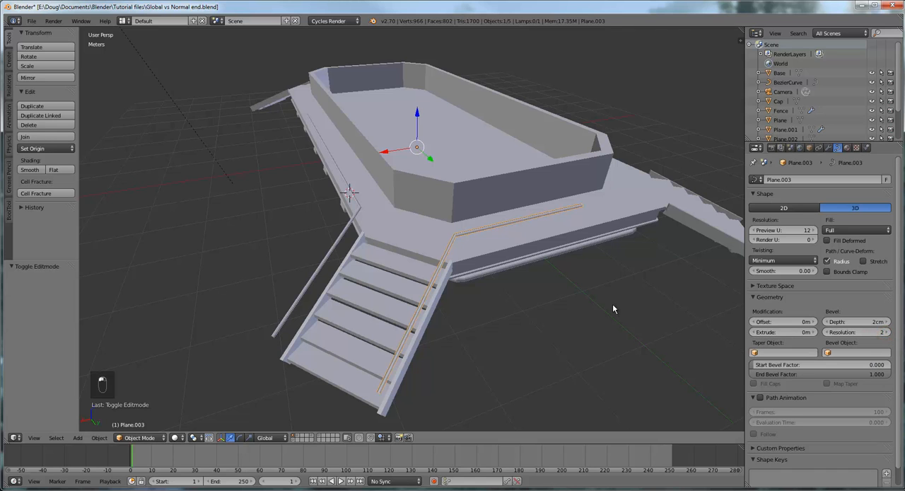
- Examine the beveled rail from the top view and the ends of both rails at the foot of the staircase
{"action": "middle_click_drag", "start_coordinate": [613, 304], "coordinate": [562, 345]}
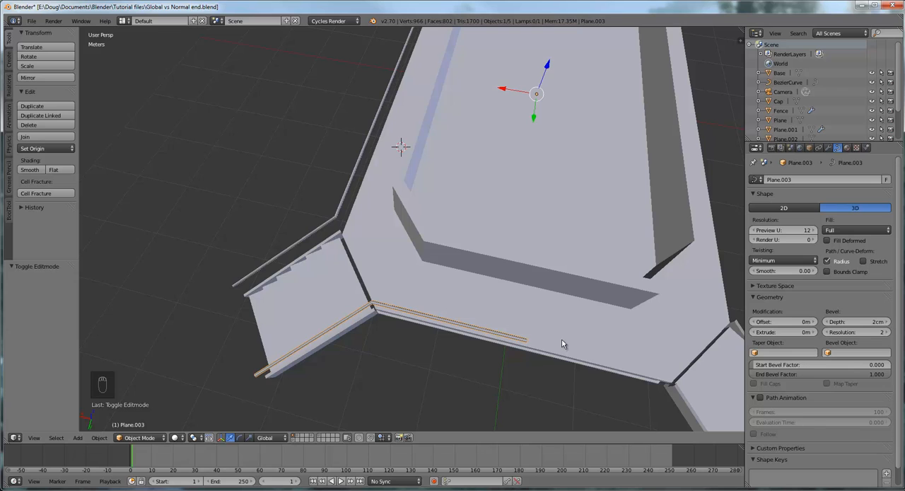
{"action": "key", "text": "KP_7"}
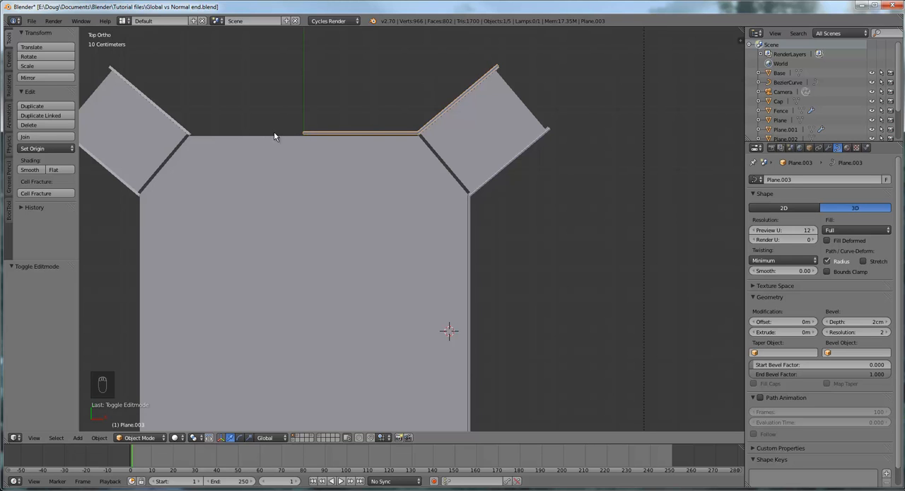
{"action": "middle_click_drag", "start_coordinate": [274, 131], "coordinate": [328, 114]}
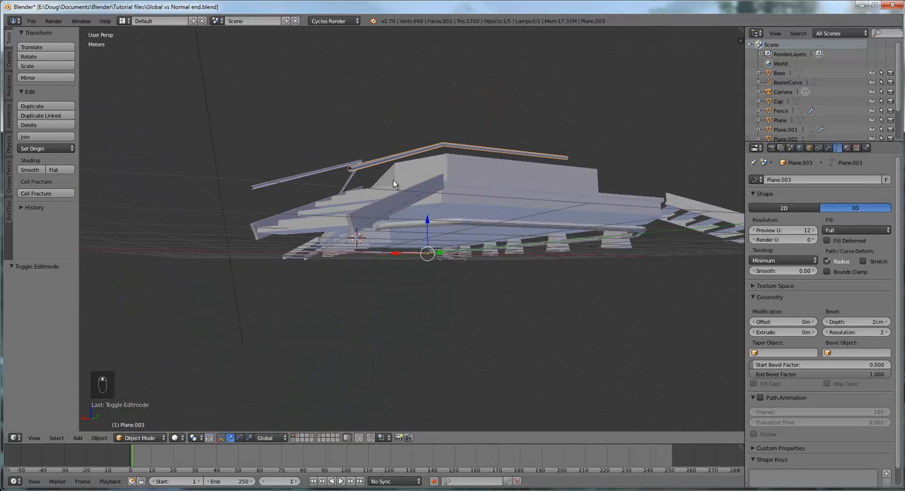
{"action": "middle_click_drag", "start_coordinate": [394, 184], "coordinate": [420, 199]}
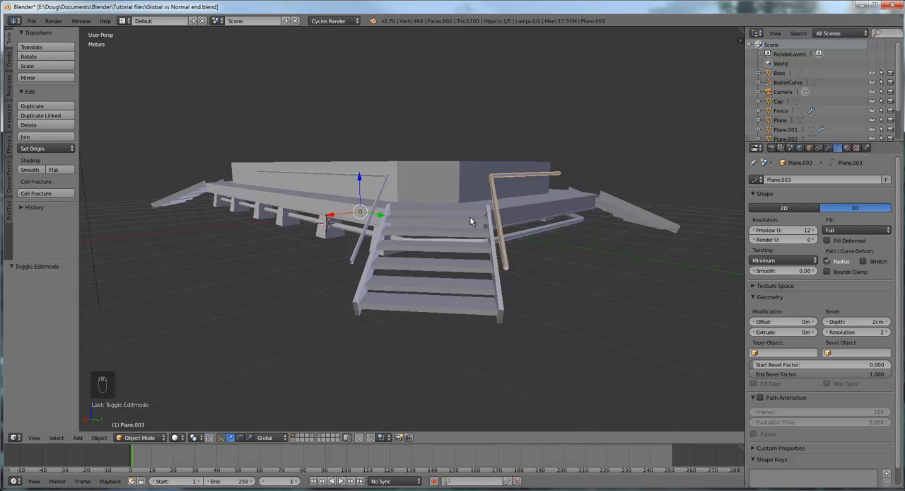
{"action": "middle_click_drag", "start_coordinate": [470, 217], "coordinate": [469, 211]}
{"action": "scroll", "coordinate": [403, 221], "scroll_direction": "up", "scroll_amount": 2}
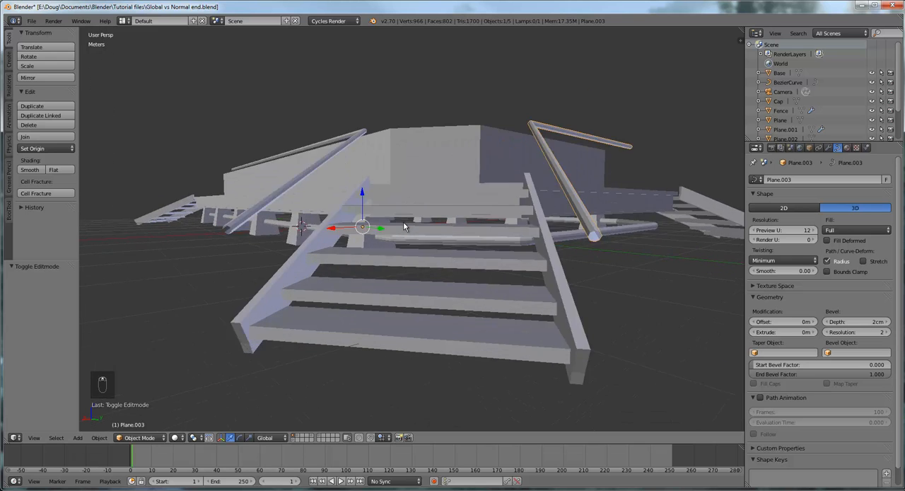
{"action": "scroll", "coordinate": [403, 225], "scroll_direction": "up", "scroll_amount": 3}
{"action": "middle_click_drag", "start_coordinate": [333, 223], "coordinate": [381, 226]}
{"action": "scroll", "coordinate": [386, 224], "scroll_direction": "up", "scroll_amount": 2}
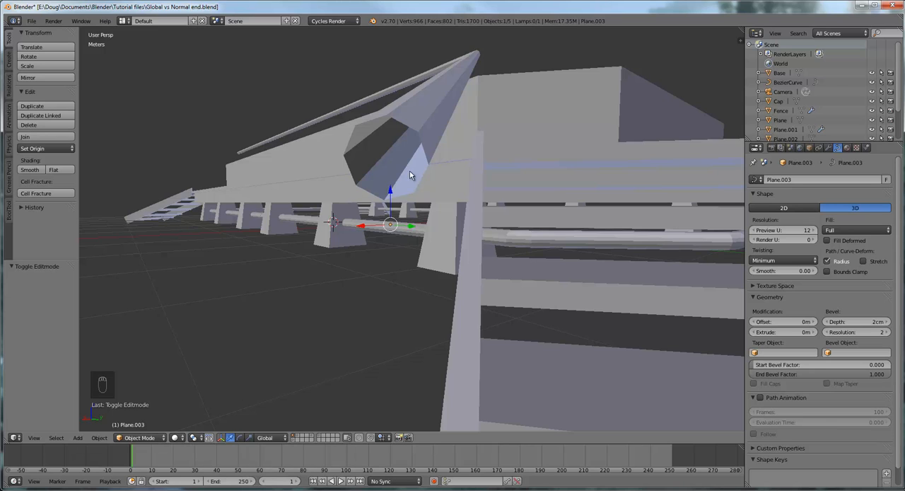
- Select the railing mesh along the platform's long side and enter Edit Mode on it
{"action": "right_click", "coordinate": [416, 132]}
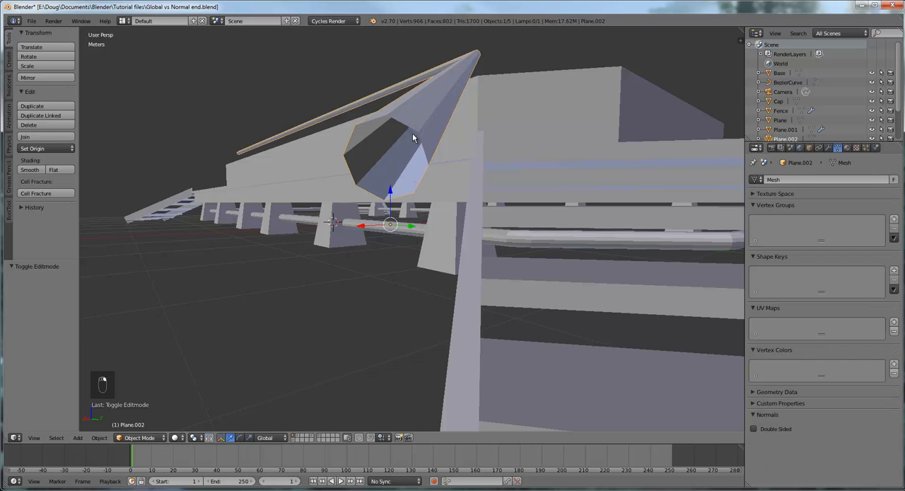
{"action": "scroll", "coordinate": [427, 146], "scroll_direction": "down", "scroll_amount": 6}
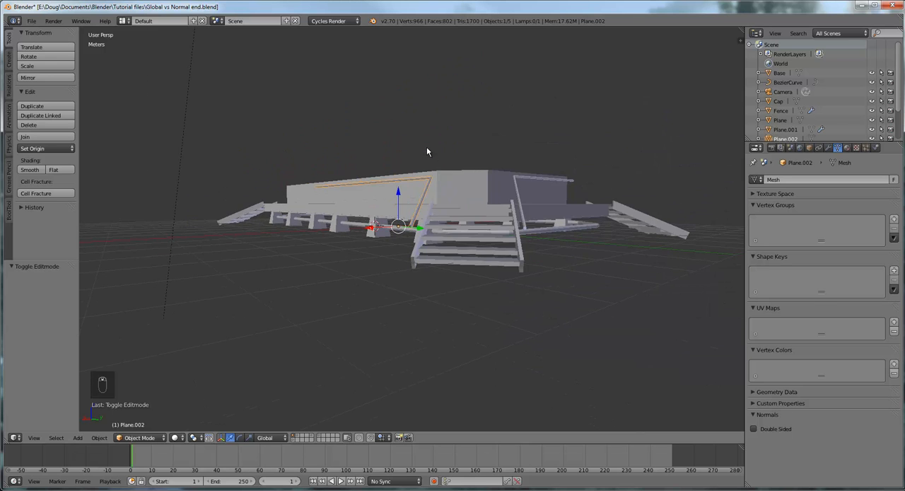
{"action": "middle_click_drag", "start_coordinate": [426, 146], "coordinate": [534, 215]}
{"action": "scroll", "coordinate": [504, 211], "scroll_direction": "up", "scroll_amount": 5}
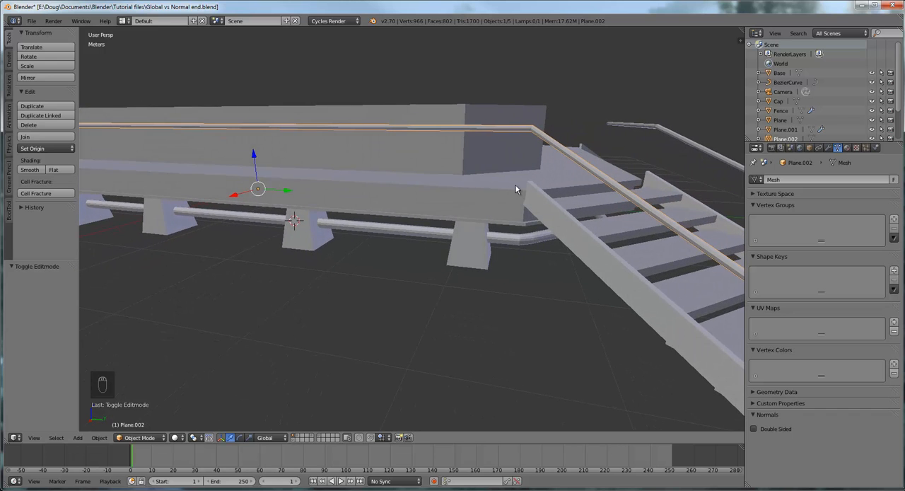
{"action": "scroll", "coordinate": [516, 185], "scroll_direction": "down", "scroll_amount": 5}
{"action": "middle_click_drag", "start_coordinate": [515, 186], "coordinate": [518, 226]}
{"action": "scroll", "coordinate": [518, 222], "scroll_direction": "up", "scroll_amount": 5}
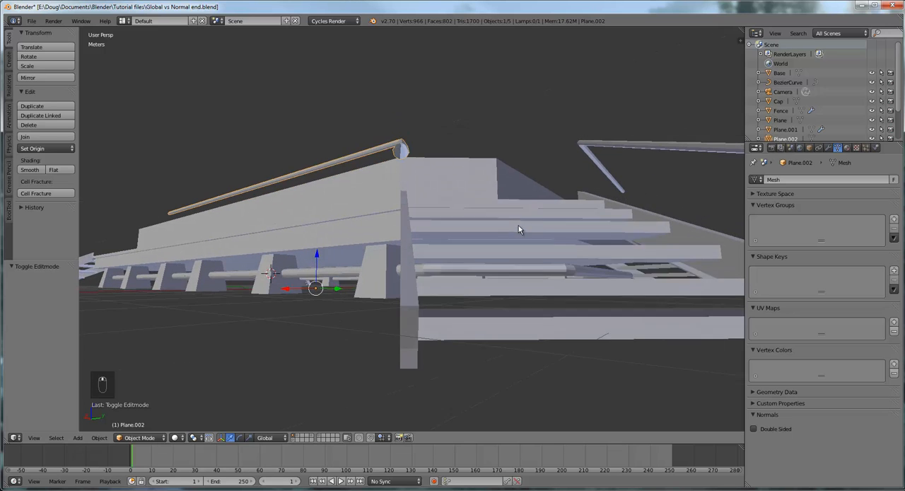
{"action": "middle_click_drag", "start_coordinate": [473, 211], "coordinate": [477, 219]}
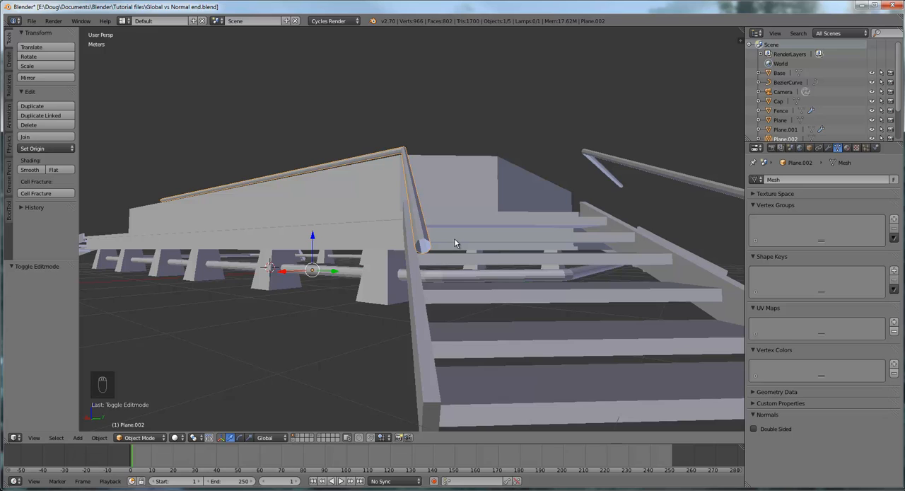
{"action": "left_click", "coordinate": [139, 437]}
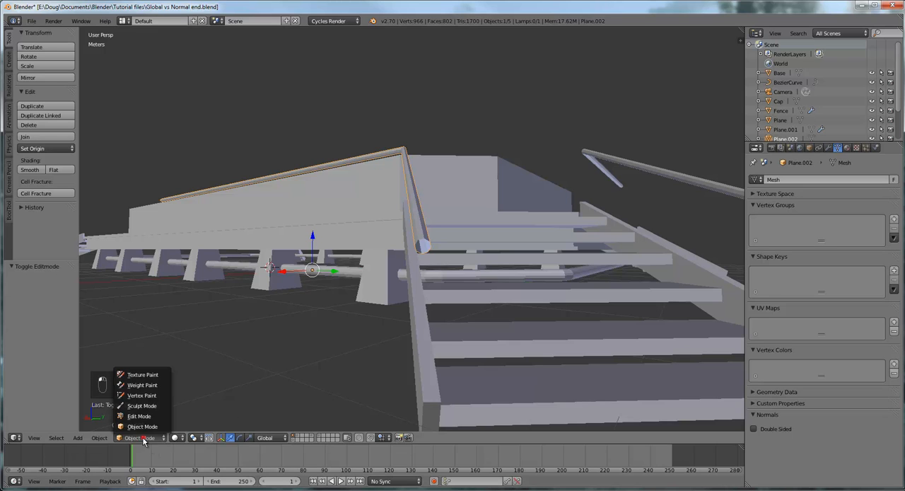
{"action": "left_click", "coordinate": [150, 416]}
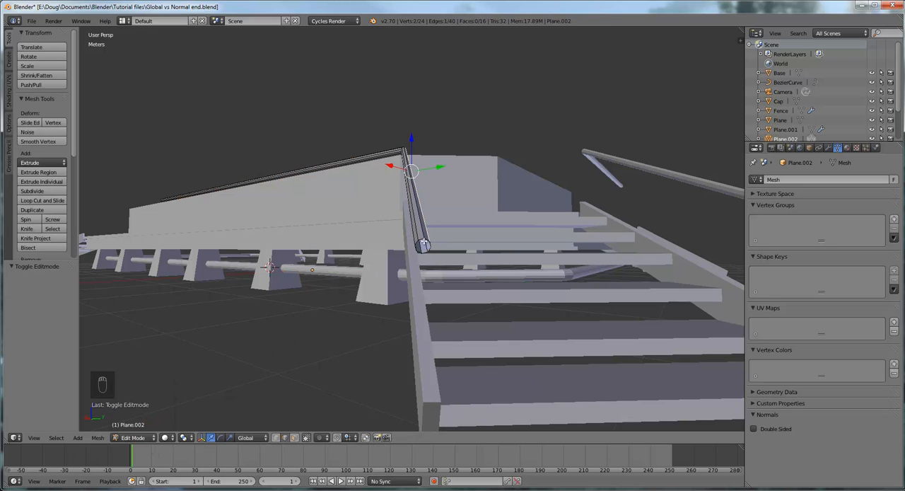
- Select all the vertices around the long-side rail's open end at the foot of the staircase
{"action": "right_click", "coordinate": [421, 240]}
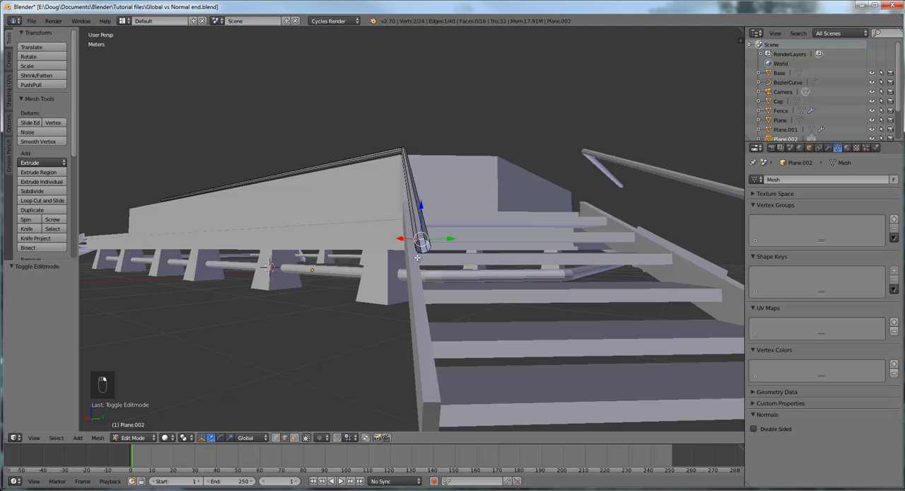
{"action": "scroll", "coordinate": [435, 250], "scroll_direction": "up", "scroll_amount": 2}
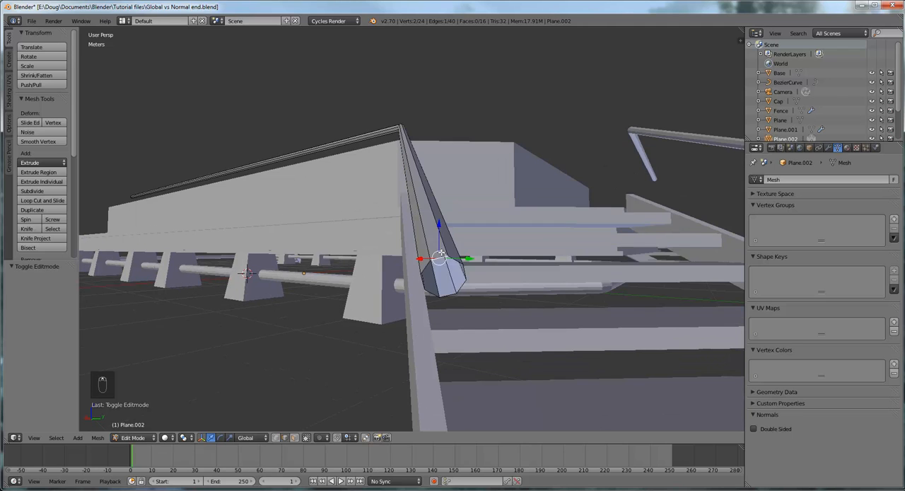
{"action": "scroll", "coordinate": [440, 252], "scroll_direction": "down", "scroll_amount": 1}
{"action": "key", "text": "KP_Decimal"}
{"action": "mouse_move", "coordinate": [439, 255]}
{"action": "middle_mouse_down"}
{"action": "mouse_move", "coordinate": [398, 247]}
{"action": "mouse_move", "coordinate": [417, 256]}
{"action": "mouse_move", "coordinate": [434, 241]}
{"action": "middle_mouse_up"}
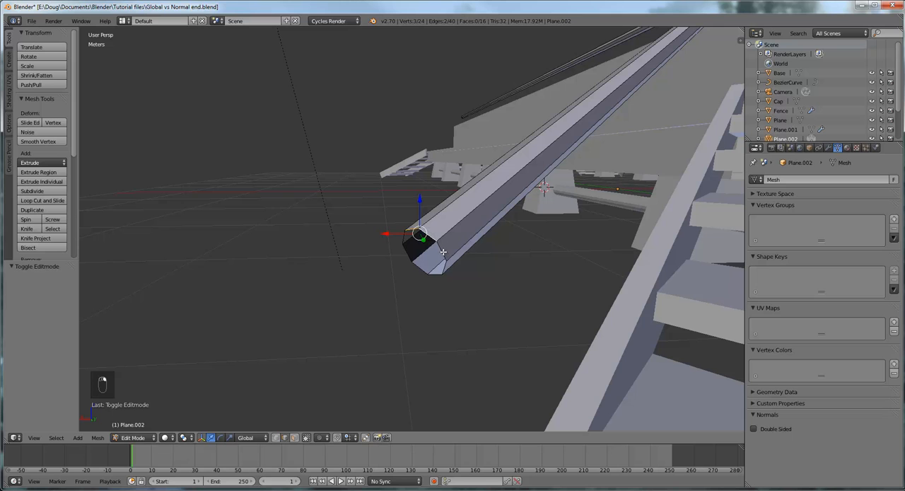
{"action": "right_click", "coordinate": [432, 237], "text": "shift"}
{"action": "right_click", "coordinate": [442, 270], "text": "shift"}
{"action": "right_click", "coordinate": [436, 273], "text": "shift"}
{"action": "middle_click_drag", "start_coordinate": [434, 273], "coordinate": [386, 240]}
{"action": "right_click", "coordinate": [406, 267], "text": "shift"}
{"action": "right_click", "coordinate": [395, 256], "text": "shift"}
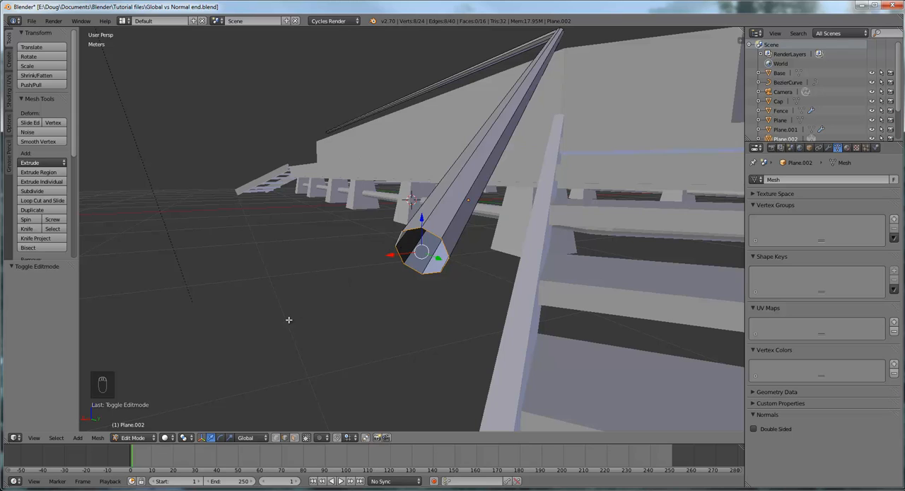
- Fill the rail's open end with a single face to cap it
{"action": "left_click", "coordinate": [98, 438]}
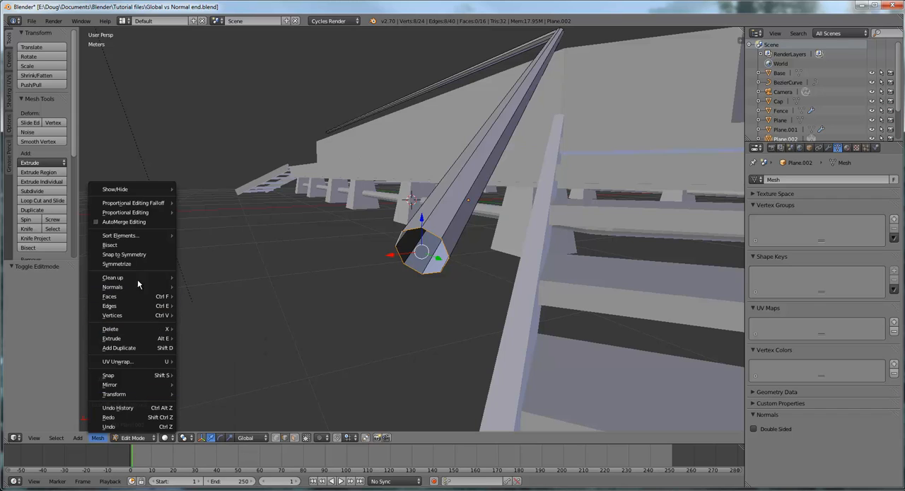
{"action": "mouse_move", "coordinate": [136, 298]}
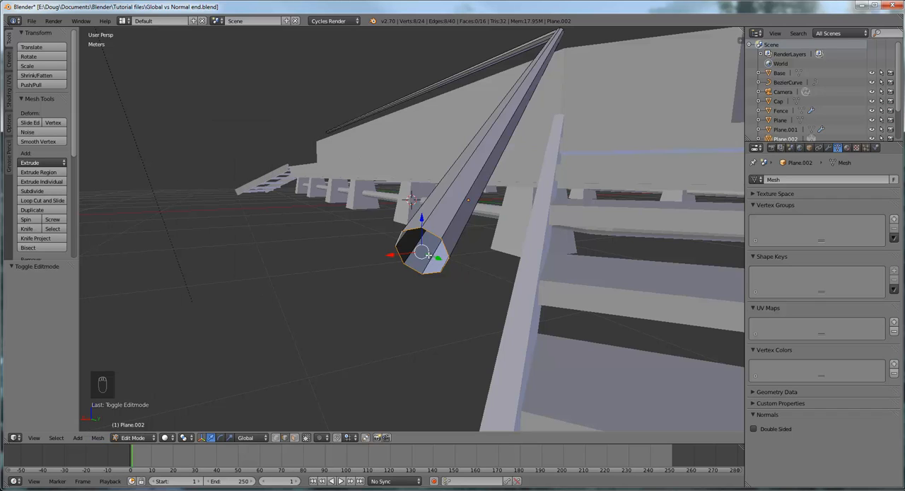
{"action": "key", "text": "f"}
{"action": "middle_click_drag", "start_coordinate": [484, 277], "coordinate": [383, 277]}
{"action": "middle_click_drag", "start_coordinate": [561, 253], "coordinate": [393, 258]}
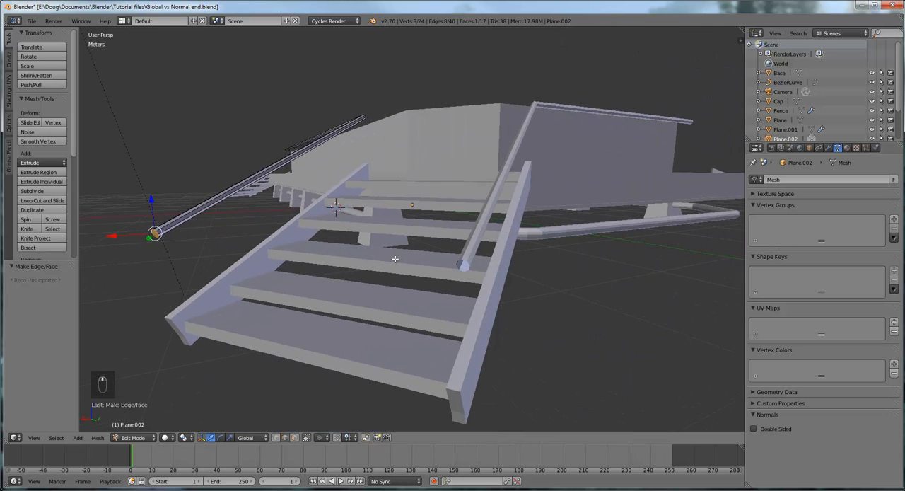
- Return to Object Mode from the long-side rail and select the short-side rail curve at the staircase
{"action": "scroll", "coordinate": [501, 272], "scroll_direction": "up", "scroll_amount": 2}
{"action": "middle_click_drag", "start_coordinate": [554, 291], "coordinate": [524, 249]}
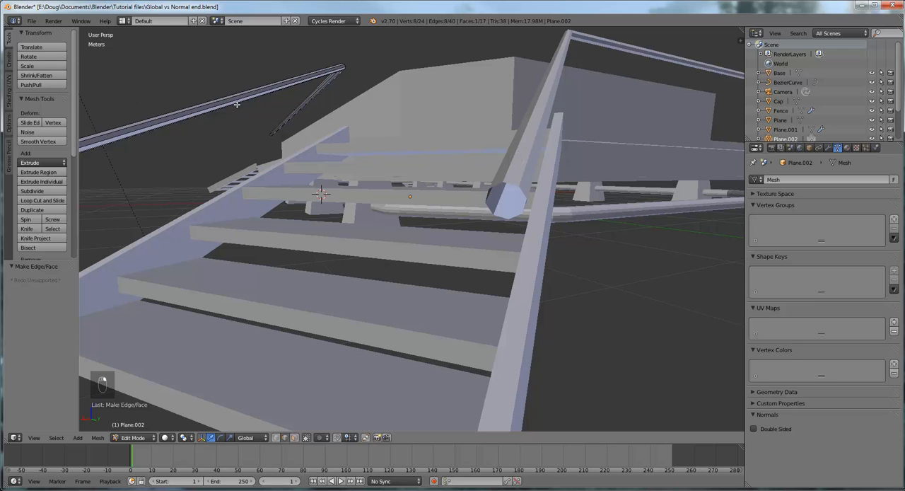
{"action": "left_click", "coordinate": [134, 437]}
{"action": "left_click", "coordinate": [141, 426]}
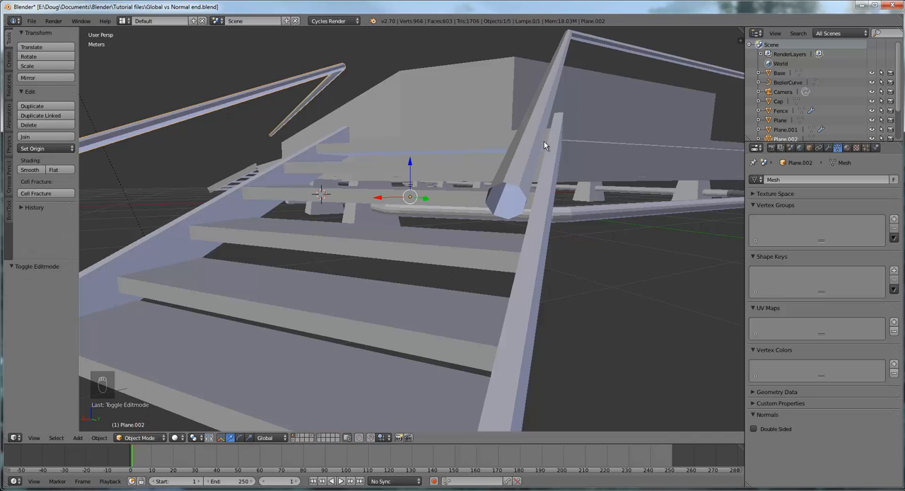
{"action": "right_click", "coordinate": [534, 126]}
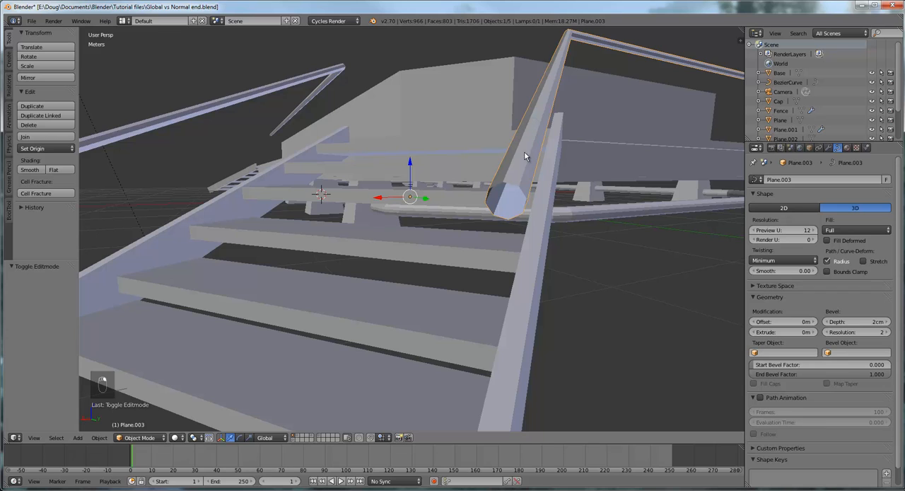
{"action": "left_click", "coordinate": [139, 437]}
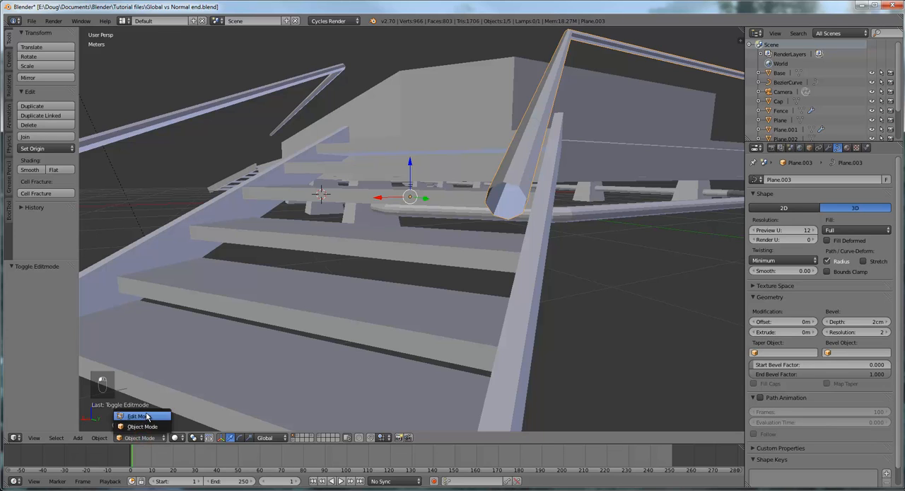
{"action": "left_click", "coordinate": [145, 414]}
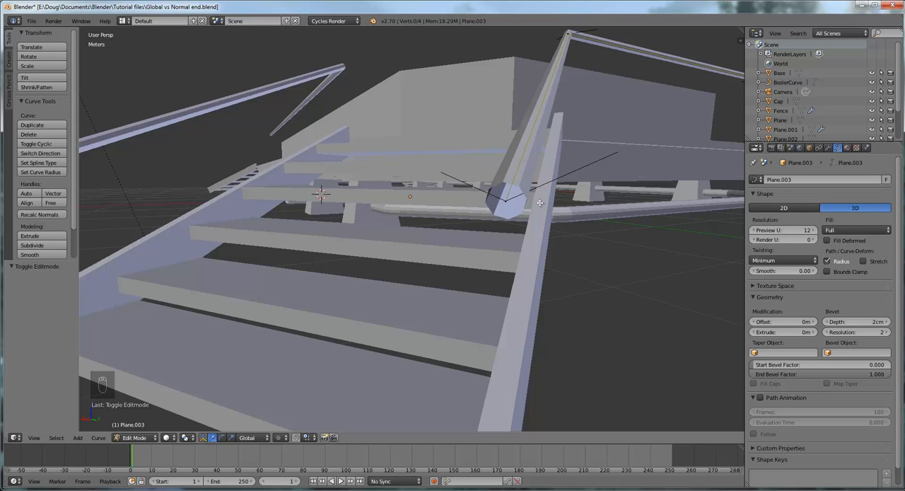
{"action": "middle_click_drag", "start_coordinate": [526, 195], "coordinate": [557, 203]}
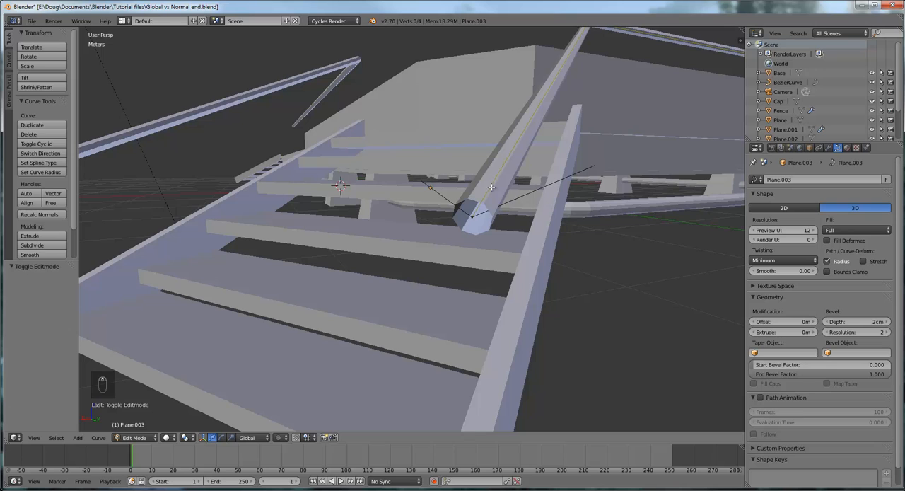
{"action": "left_click", "coordinate": [131, 439]}
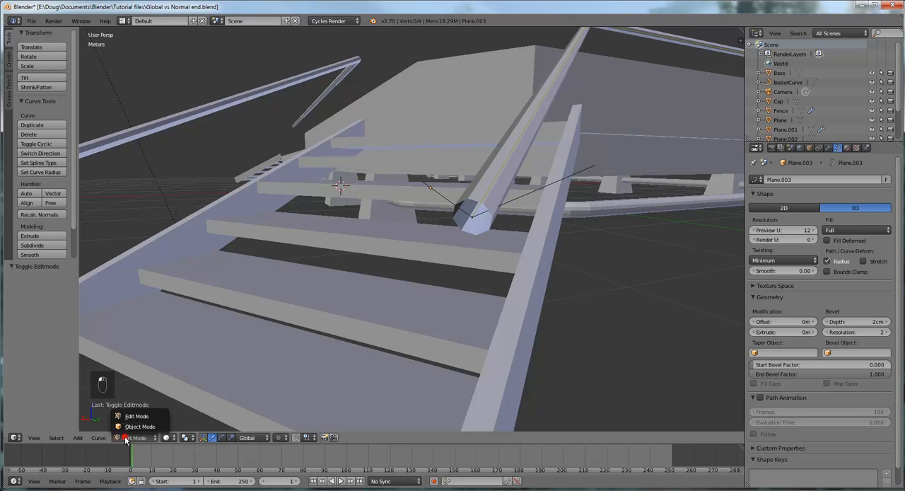
{"action": "left_click", "coordinate": [140, 427]}
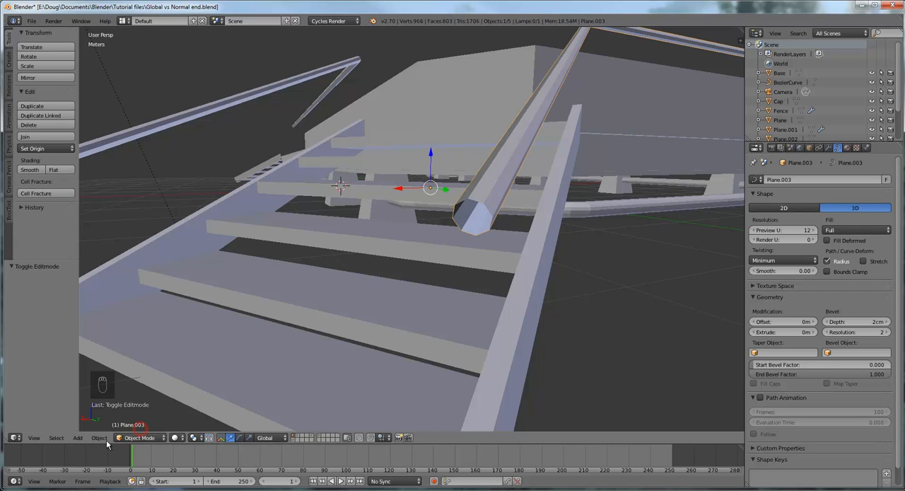
- Convert the short-side rail from a curve to a mesh and enter Edit Mode on it
{"action": "left_click", "coordinate": [100, 438]}
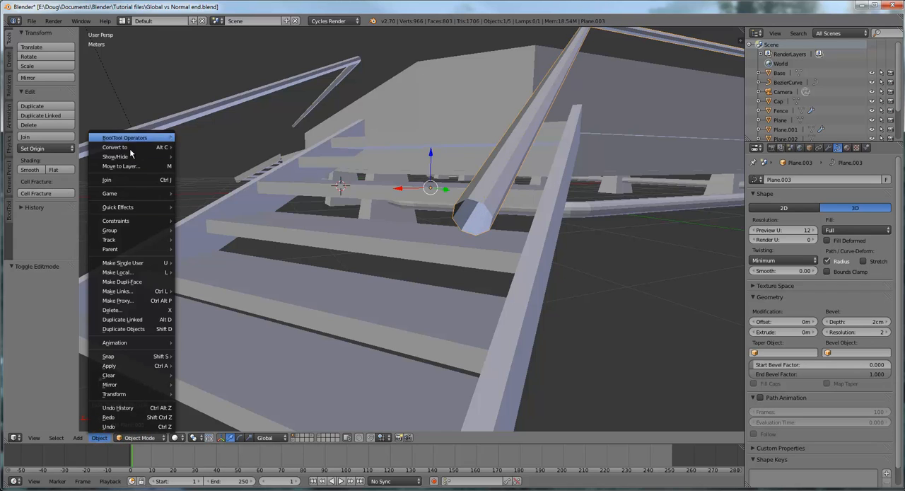
{"action": "mouse_move", "coordinate": [133, 149]}
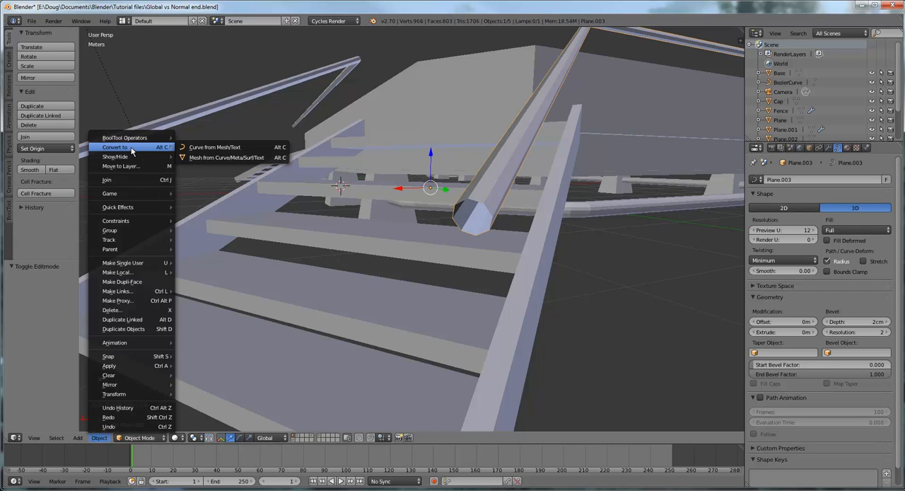
{"action": "left_click", "coordinate": [217, 159]}
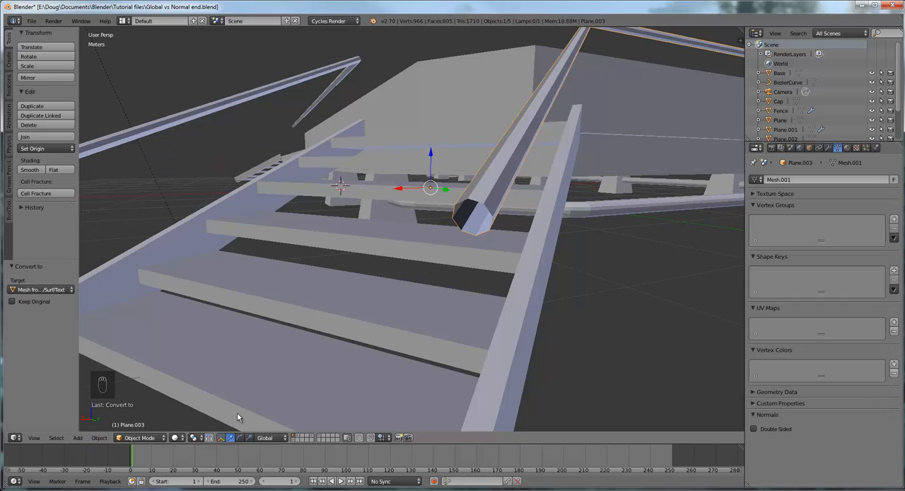
{"action": "left_click", "coordinate": [142, 438]}
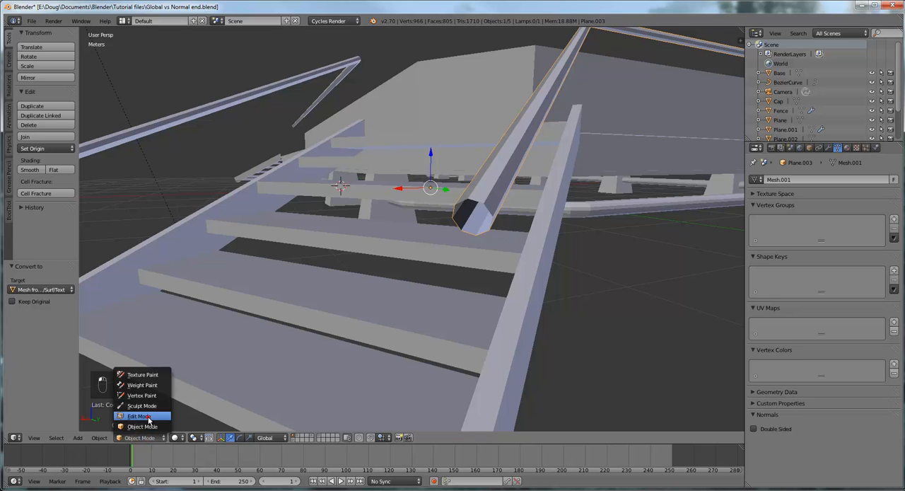
{"action": "left_click", "coordinate": [148, 421]}
- Select all the vertices around the short-side rail's open end at the foot of the staircase
{"action": "right_click", "coordinate": [475, 201]}
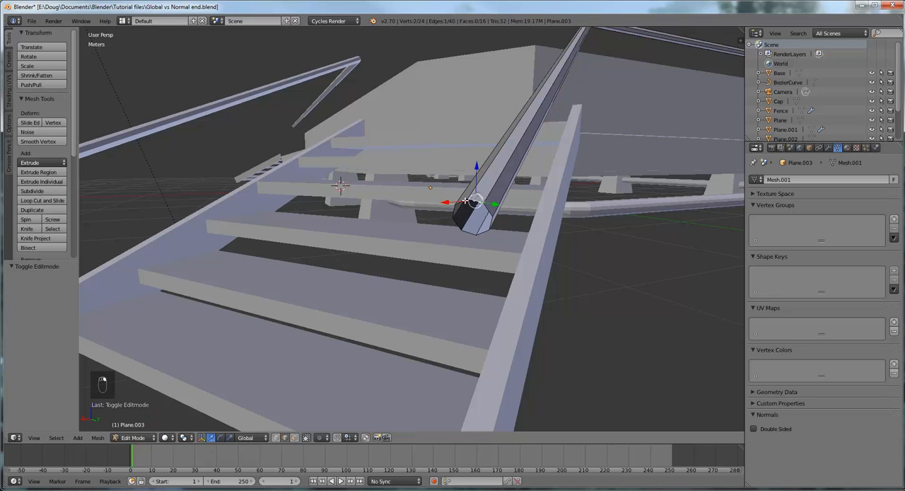
{"action": "right_click", "coordinate": [464, 201], "text": "shift"}
{"action": "right_click", "coordinate": [454, 213], "text": "shift"}
{"action": "middle_click_drag", "start_coordinate": [482, 230], "coordinate": [524, 268]}
{"action": "right_click", "coordinate": [541, 266], "text": "shift"}
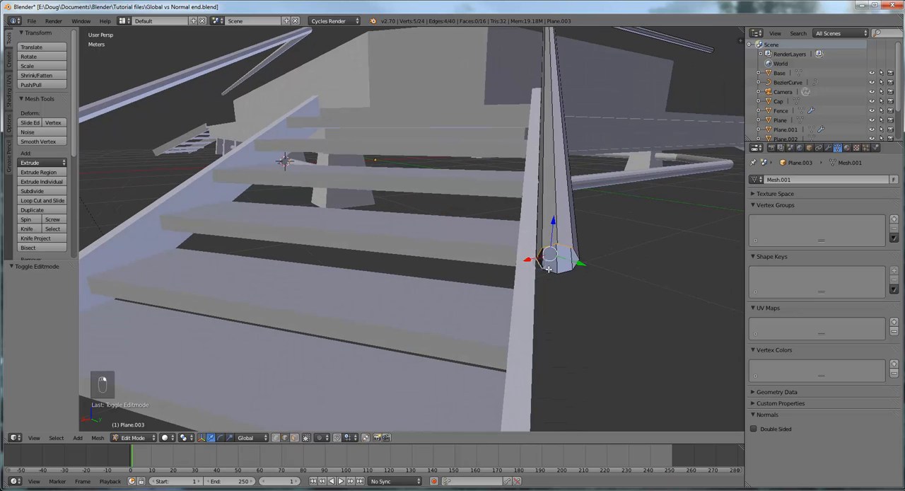
{"action": "right_click", "coordinate": [549, 269], "text": "shift"}
{"action": "right_click", "coordinate": [562, 273], "text": "shift"}
{"action": "right_click", "coordinate": [578, 264], "text": "shift"}
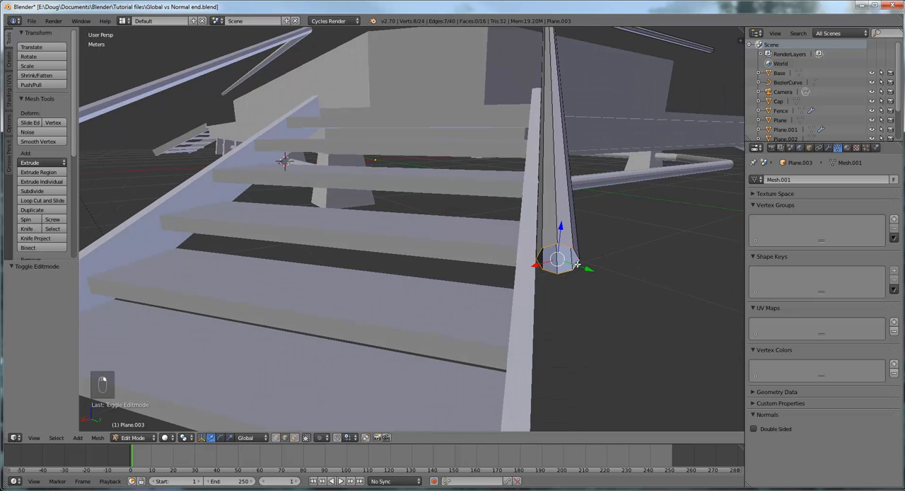
{"action": "right_click", "coordinate": [577, 256], "text": "shift"}
{"action": "middle_click_drag", "start_coordinate": [613, 274], "coordinate": [576, 272]}
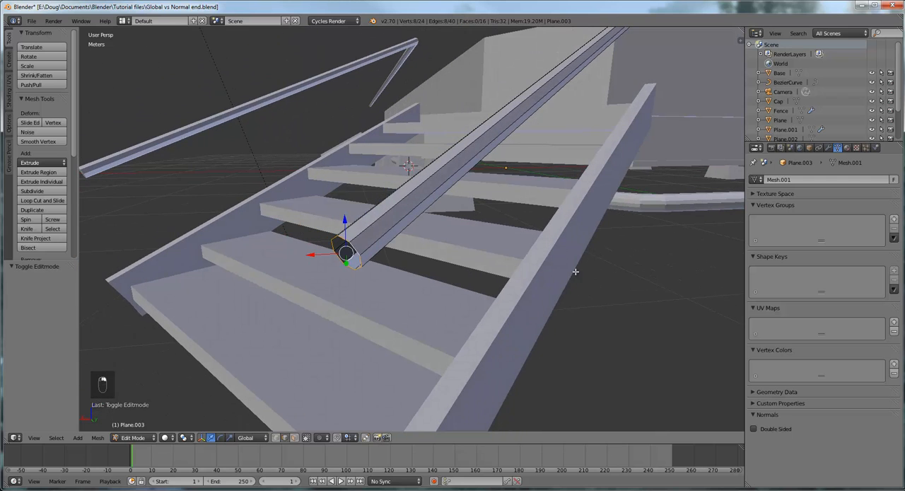
{"action": "right_click", "coordinate": [354, 249]}
{"action": "scroll", "coordinate": [352, 251], "scroll_direction": "up", "scroll_amount": 1}
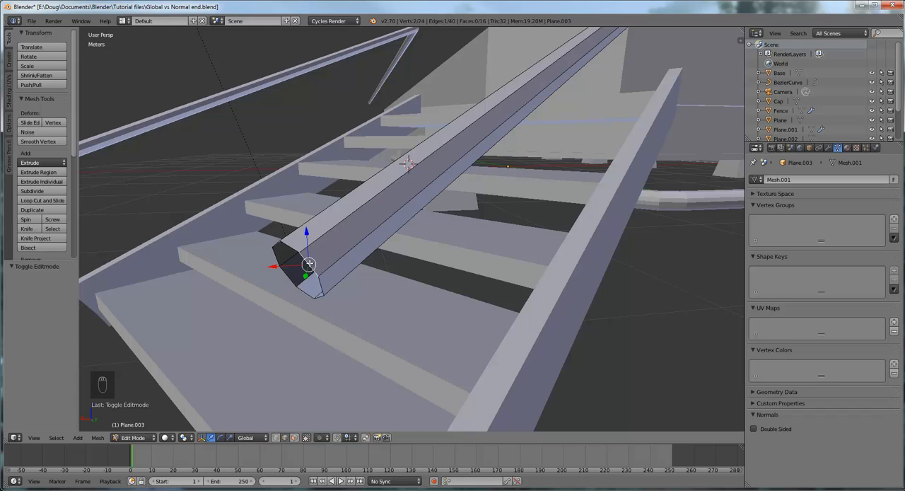
{"action": "right_click", "coordinate": [308, 264], "text": "alt"}
{"action": "middle_click_drag", "start_coordinate": [333, 318], "coordinate": [340, 313]}
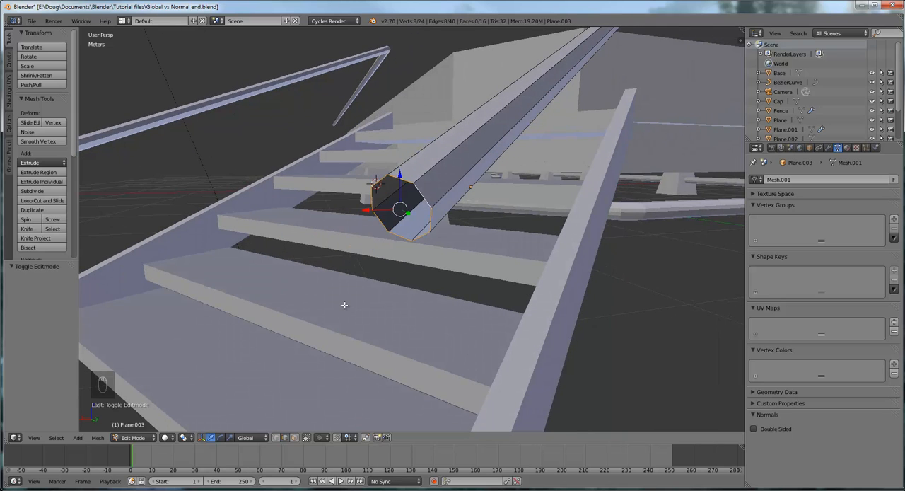
- Cap the short-side rail's open end with a single face and return to Object Mode
{"action": "key", "text": "f"}
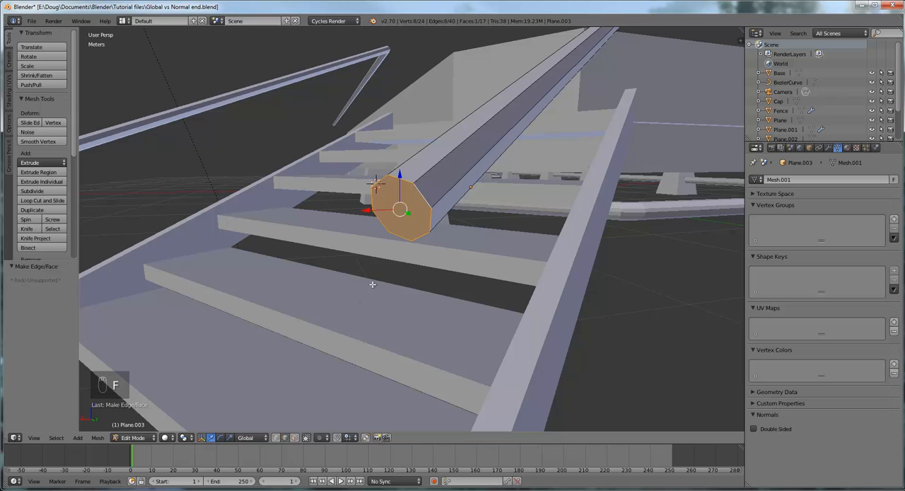
{"action": "scroll", "coordinate": [389, 258], "scroll_direction": "down", "scroll_amount": 5}
{"action": "middle_click_drag", "start_coordinate": [515, 252], "coordinate": [444, 273]}
{"action": "scroll", "coordinate": [445, 273], "scroll_direction": "down", "scroll_amount": 3}
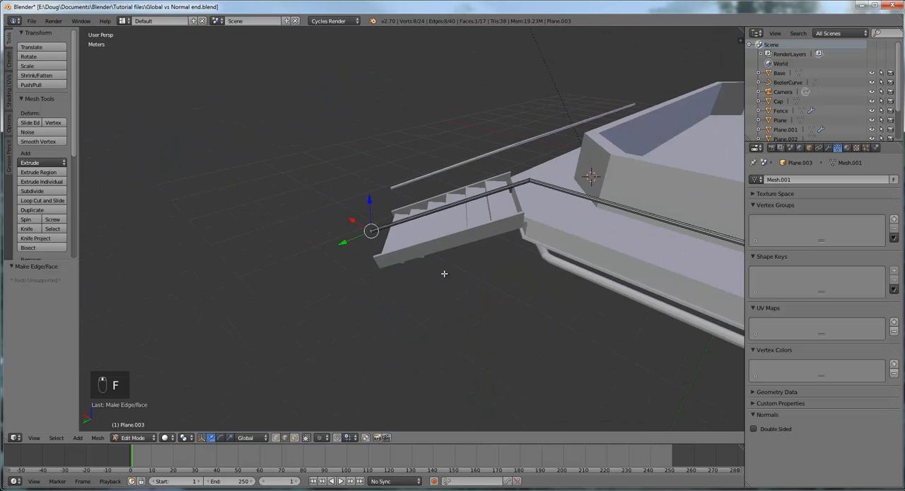
{"action": "scroll", "coordinate": [527, 277], "scroll_direction": "down", "scroll_amount": 2}
{"action": "middle_click_drag", "start_coordinate": [528, 277], "coordinate": [650, 263]}
{"action": "scroll", "coordinate": [524, 259], "scroll_direction": "down", "scroll_amount": 2}
{"action": "middle_click_drag", "start_coordinate": [358, 235], "coordinate": [401, 244]}
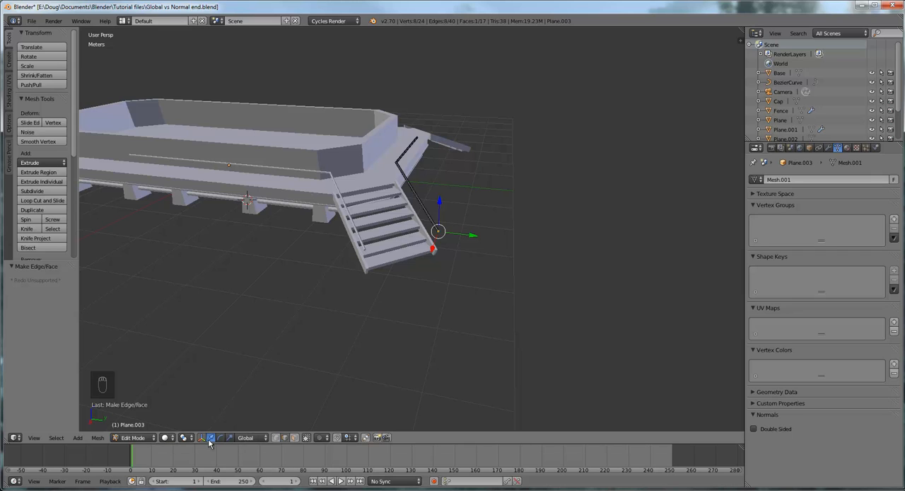
{"action": "left_click", "coordinate": [133, 437]}
{"action": "left_click", "coordinate": [134, 427]}
- Examine how both capped rails run along the staircase and platform from several angles
{"action": "middle_click_drag", "start_coordinate": [418, 274], "coordinate": [469, 226]}
{"action": "scroll", "coordinate": [417, 273], "scroll_direction": "up", "scroll_amount": 4}
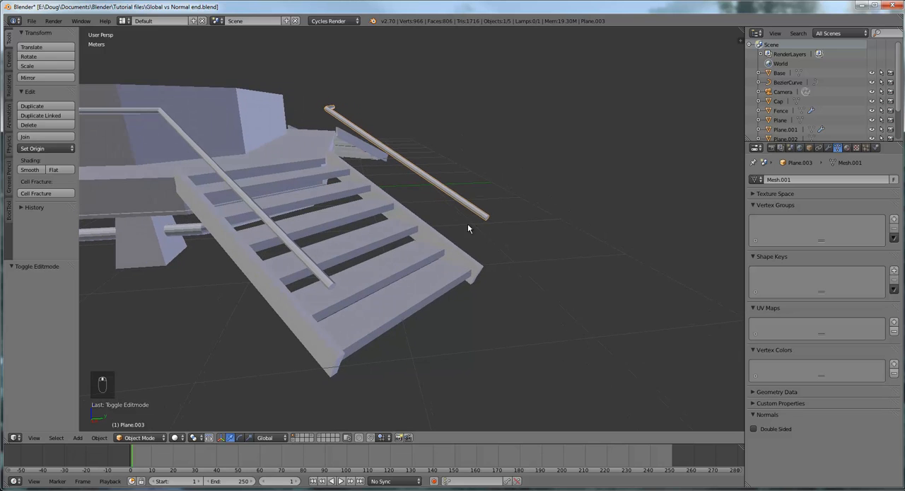
{"action": "scroll", "coordinate": [418, 226], "scroll_direction": "down", "scroll_amount": 3}
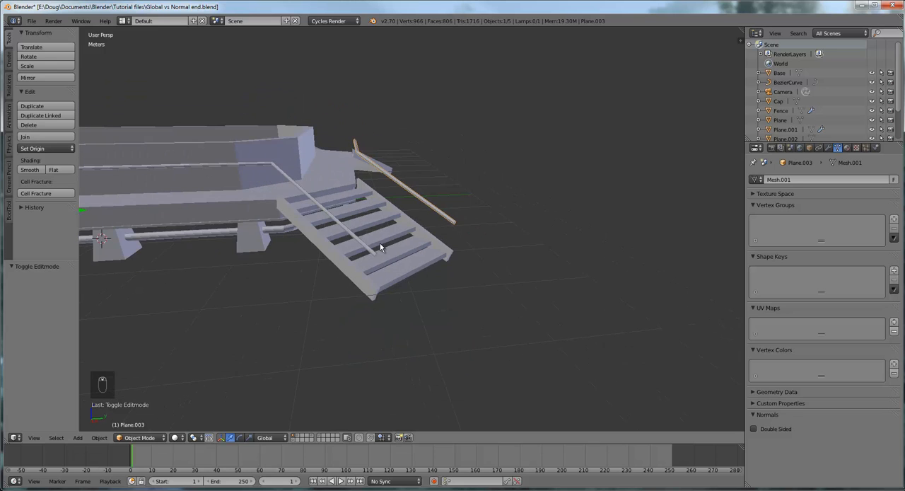
{"action": "scroll", "coordinate": [325, 270], "scroll_direction": "down", "scroll_amount": 4}
{"action": "mouse_move", "coordinate": [340, 268]}
{"action": "middle_mouse_down"}
{"action": "mouse_move", "coordinate": [380, 252]}
{"action": "mouse_move", "coordinate": [348, 273]}
{"action": "middle_mouse_up"}
{"action": "scroll", "coordinate": [384, 231], "scroll_direction": "up", "scroll_amount": 5}
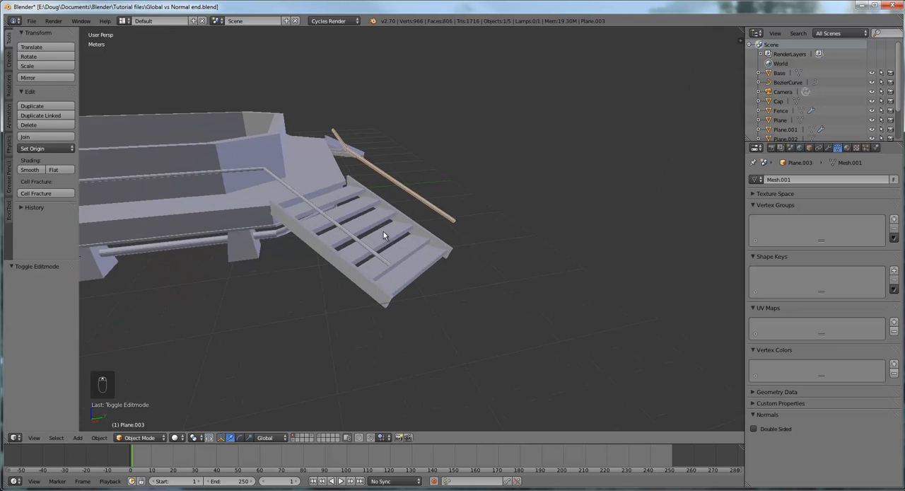
{"action": "mouse_move", "coordinate": [401, 224]}
{"action": "middle_mouse_down"}
{"action": "mouse_move", "coordinate": [383, 219]}
{"action": "mouse_move", "coordinate": [406, 238]}
{"action": "middle_mouse_up"}
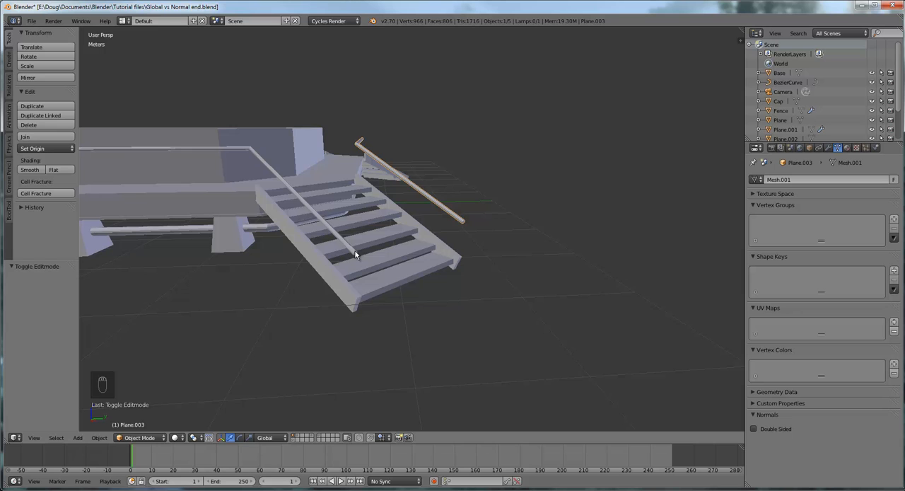
{"action": "middle_click_drag", "start_coordinate": [355, 251], "coordinate": [411, 253]}
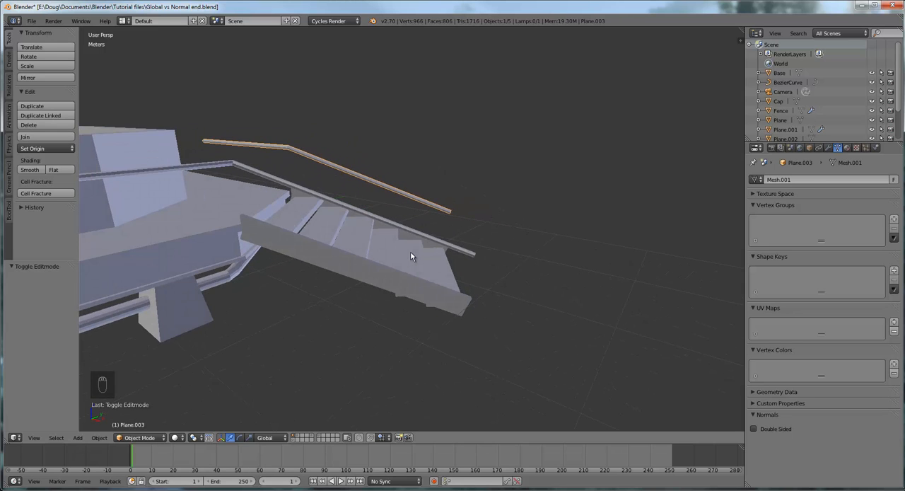
{"action": "middle_click_drag", "start_coordinate": [419, 243], "coordinate": [372, 229]}
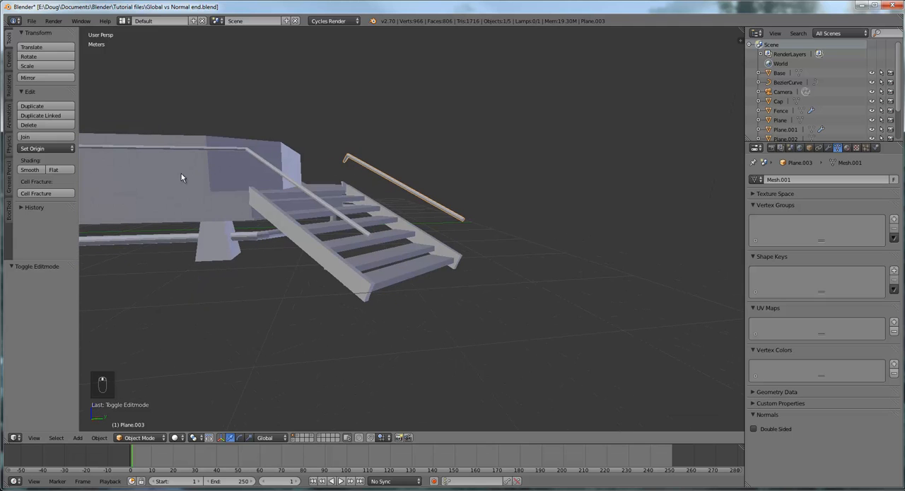
{"action": "middle_click_drag", "start_coordinate": [256, 184], "coordinate": [574, 204]}
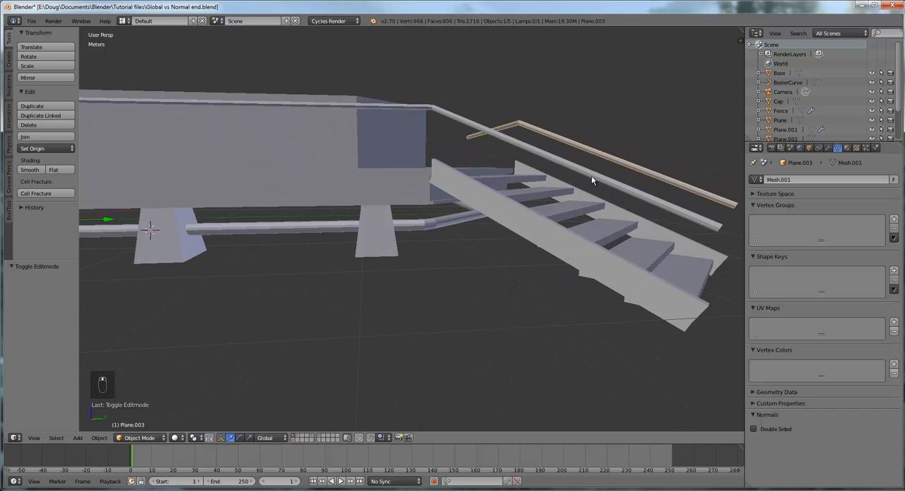
- Join the long-side rail into the mirrored platform and staircase object
{"action": "right_click", "coordinate": [592, 180]}
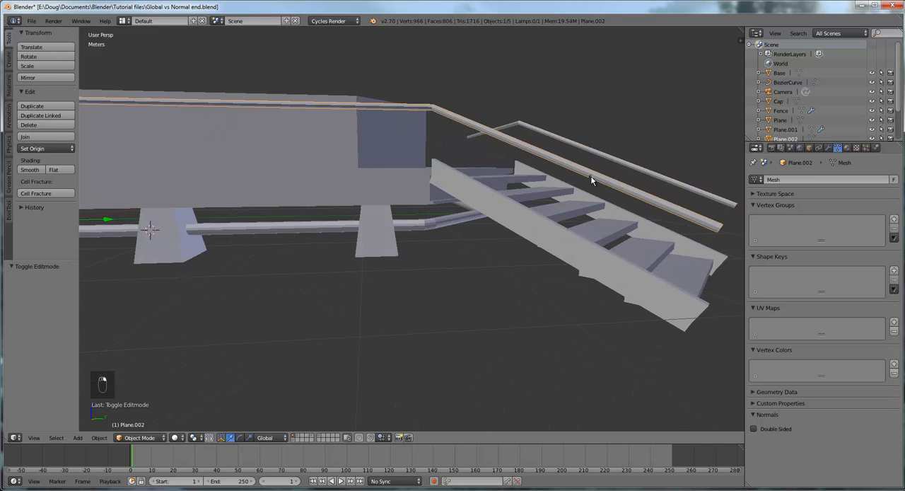
{"action": "right_click", "coordinate": [493, 212], "text": "shift"}
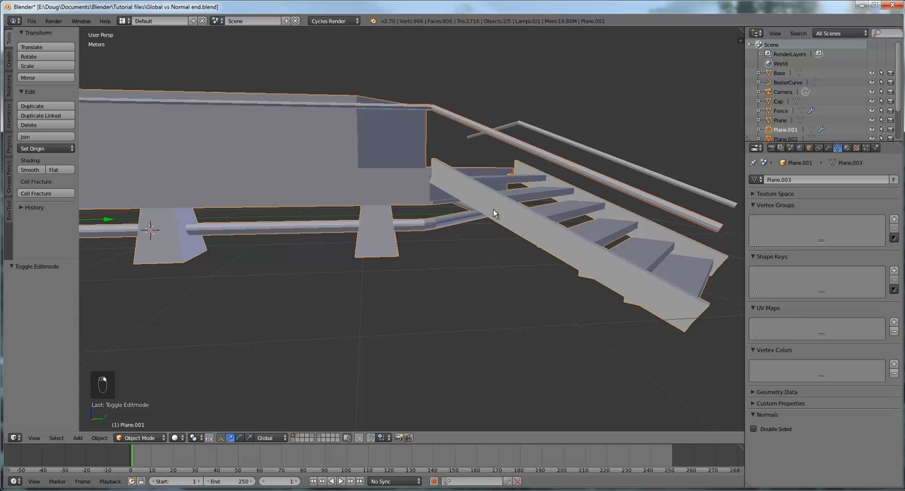
{"action": "left_click", "coordinate": [34, 137]}
- Examine from several angles how the joined long-side rail repeats around the platform and its staircases
{"action": "scroll", "coordinate": [368, 188], "scroll_direction": "down", "scroll_amount": 6}
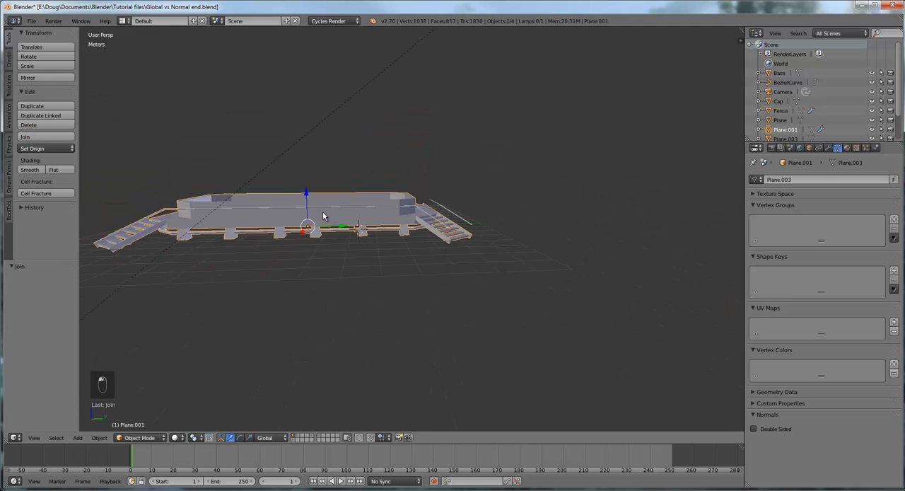
{"action": "middle_click_drag", "start_coordinate": [324, 215], "coordinate": [504, 285]}
{"action": "scroll", "coordinate": [348, 257], "scroll_direction": "up", "scroll_amount": 5}
{"action": "scroll", "coordinate": [385, 249], "scroll_direction": "down", "scroll_amount": 4}
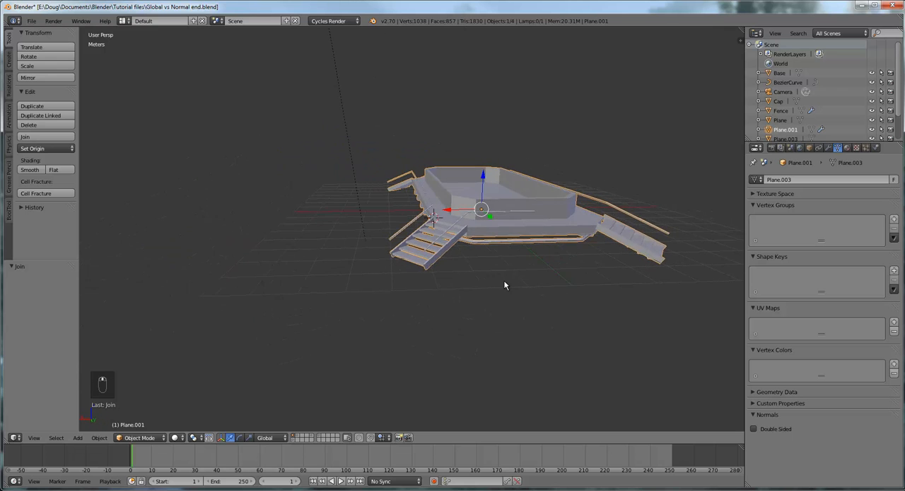
{"action": "scroll", "coordinate": [505, 282], "scroll_direction": "up", "scroll_amount": 8}
{"action": "middle_click_drag", "start_coordinate": [574, 297], "coordinate": [555, 245]}
{"action": "scroll", "coordinate": [562, 286], "scroll_direction": "down", "scroll_amount": 3}
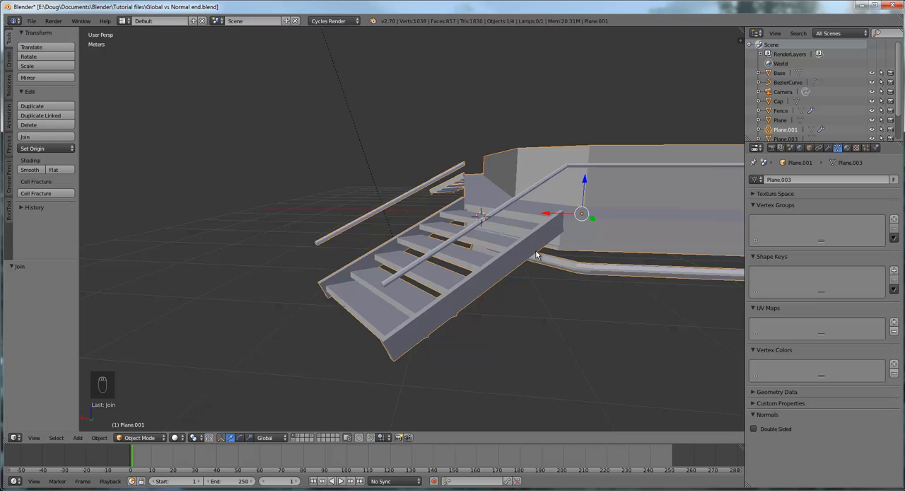
- Join the short-side rail into the mirrored platform and staircase object and check both rails at the staircases
{"action": "right_click", "coordinate": [514, 202]}
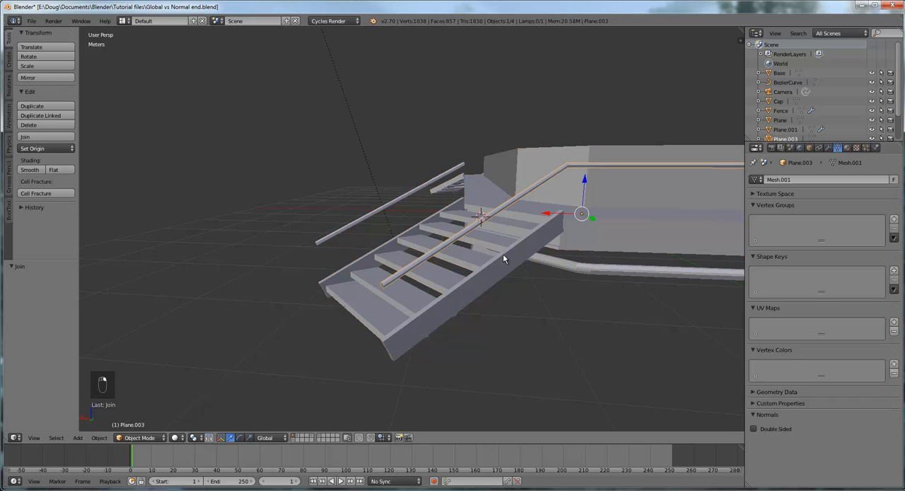
{"action": "middle_click_drag", "start_coordinate": [520, 260], "coordinate": [445, 211]}
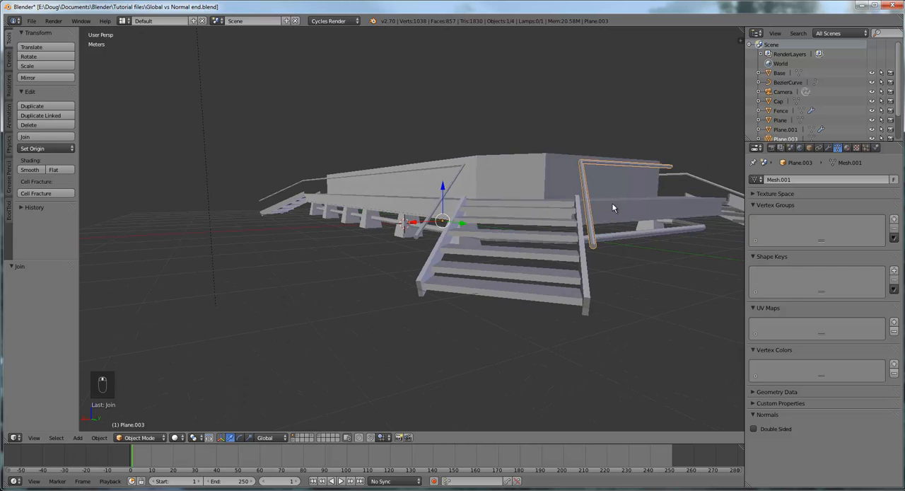
{"action": "middle_click_drag", "start_coordinate": [613, 207], "coordinate": [559, 198]}
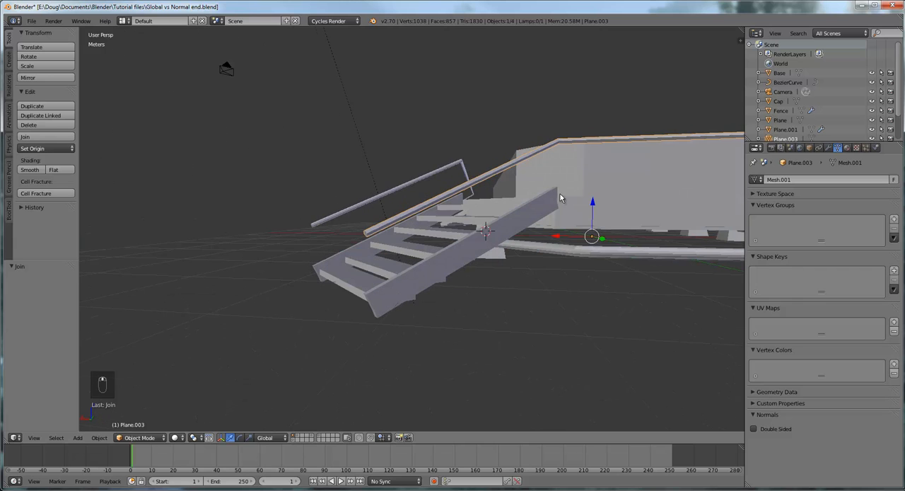
{"action": "right_click", "coordinate": [518, 222], "text": "shift"}
{"action": "mouse_move", "coordinate": [517, 227]}
{"action": "middle_mouse_down"}
{"action": "mouse_move", "coordinate": [549, 263]}
{"action": "mouse_move", "coordinate": [529, 239]}
{"action": "middle_mouse_up"}
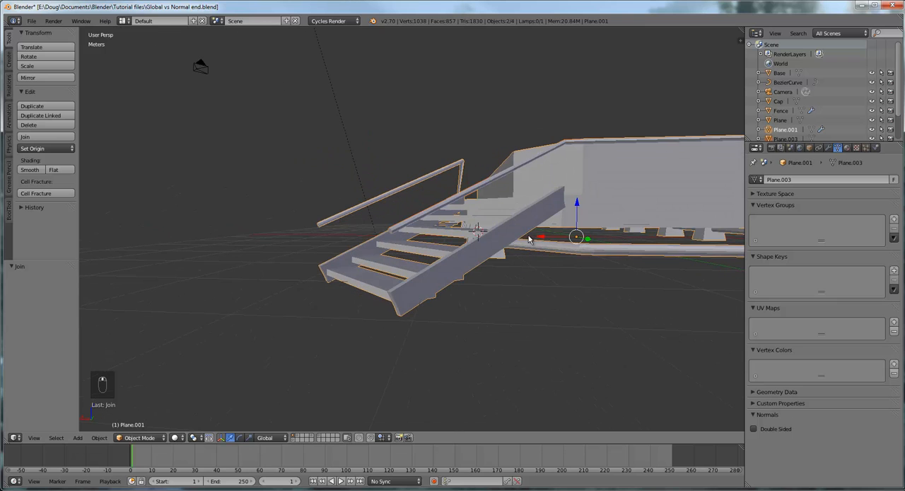
{"action": "left_click", "coordinate": [40, 136]}
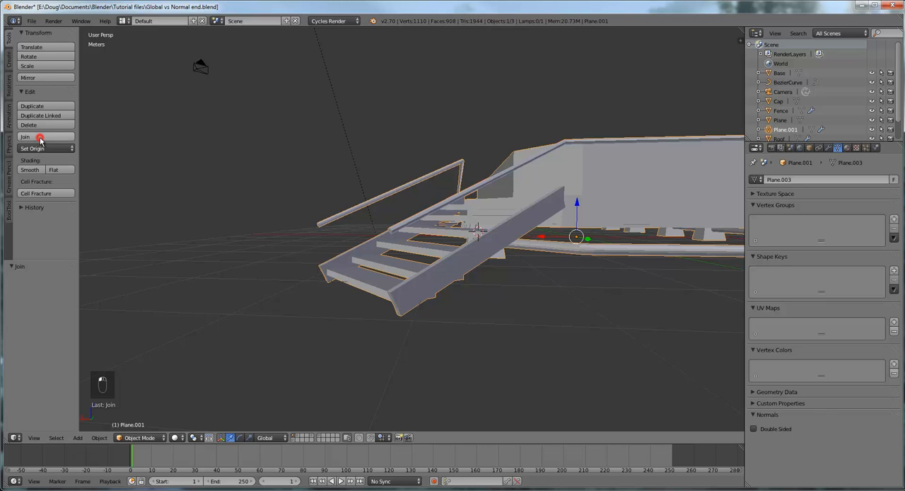
{"action": "middle_click_drag", "start_coordinate": [566, 274], "coordinate": [575, 311]}
{"action": "scroll", "coordinate": [575, 311], "scroll_direction": "down", "scroll_amount": 5}
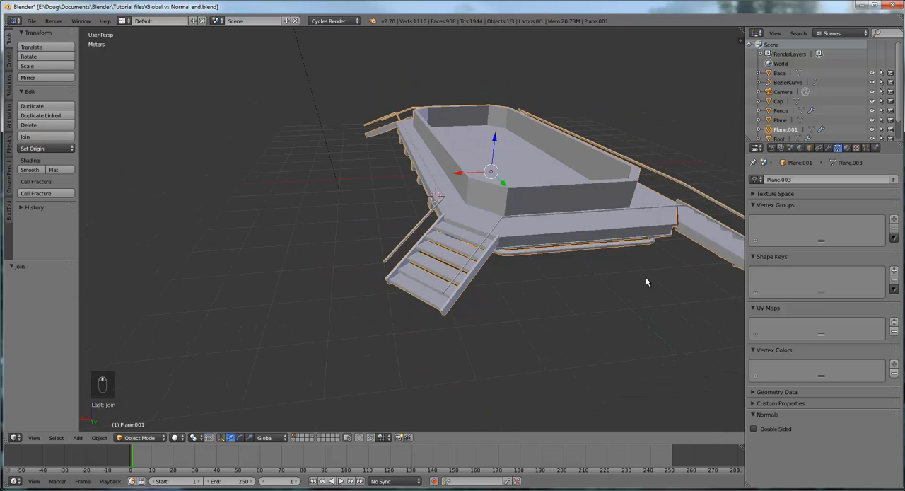
{"action": "middle_click_drag", "start_coordinate": [650, 278], "coordinate": [693, 284]}
{"action": "scroll", "coordinate": [565, 258], "scroll_direction": "up", "scroll_amount": 4}
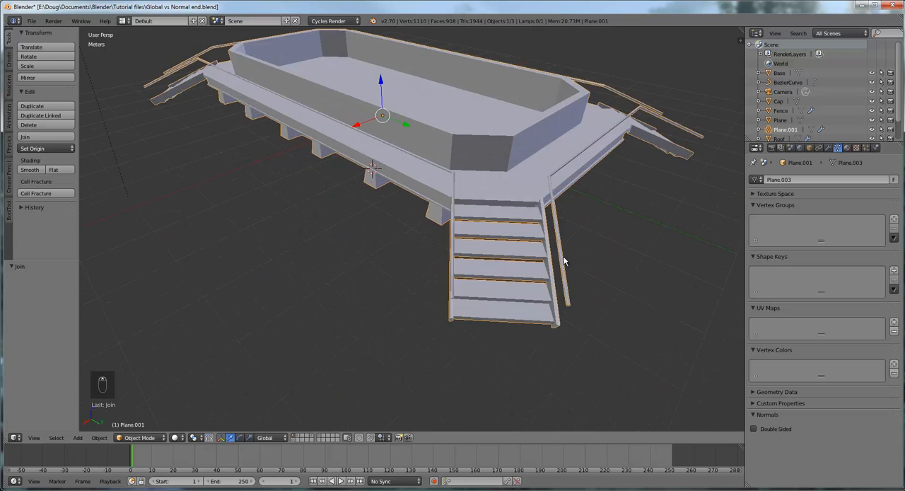
{"action": "mouse_move", "coordinate": [565, 259]}
{"action": "middle_mouse_down"}
{"action": "mouse_move", "coordinate": [576, 254]}
{"action": "mouse_move", "coordinate": [559, 216]}
{"action": "mouse_move", "coordinate": [556, 256]}
{"action": "middle_mouse_up"}
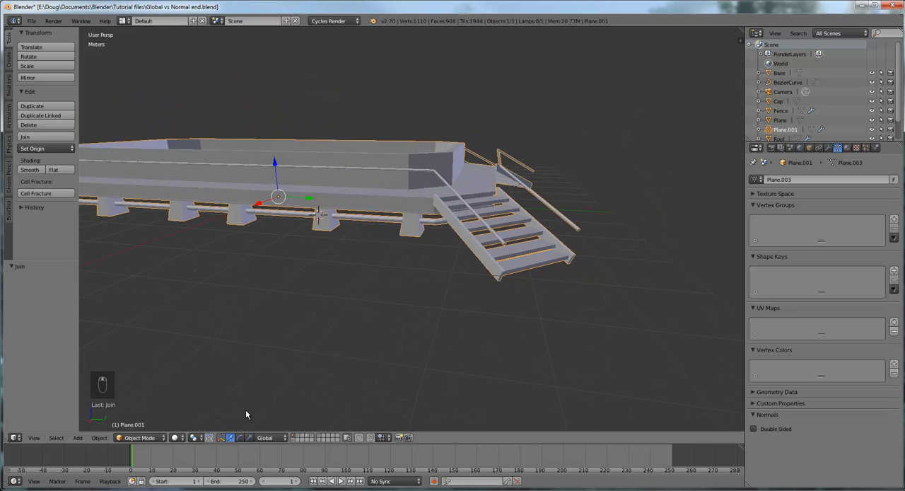
- Enter Edit Mode on the joined object and select all the linked geometry of the long-side rail
{"action": "left_click", "coordinate": [145, 438]}
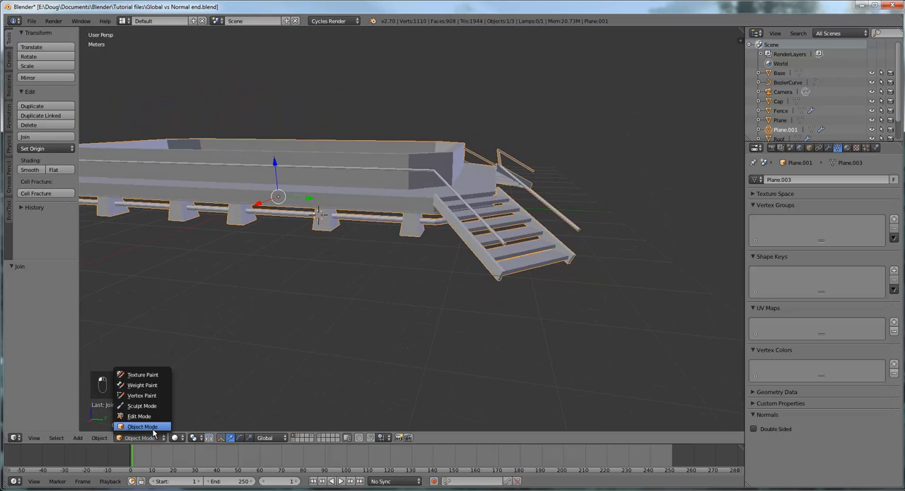
{"action": "left_click", "coordinate": [149, 416]}
{"action": "middle_click_drag", "start_coordinate": [604, 259], "coordinate": [490, 200]}
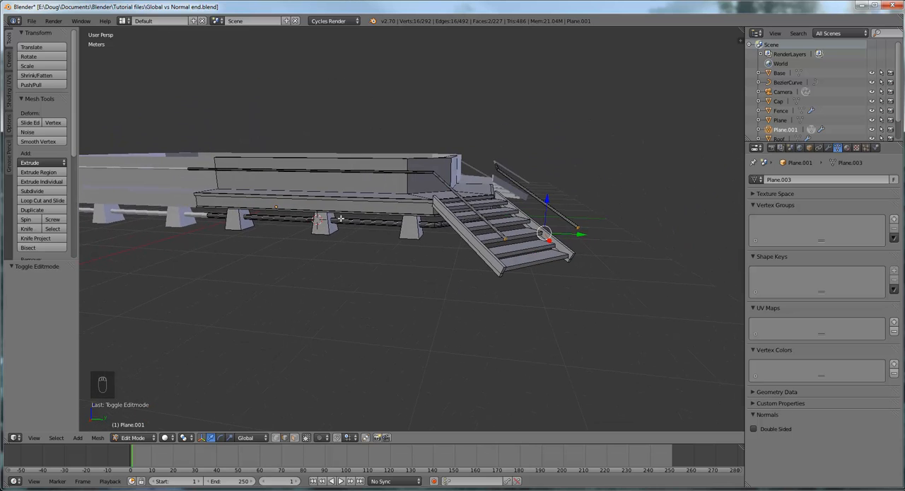
{"action": "middle_click_drag", "start_coordinate": [340, 217], "coordinate": [440, 246]}
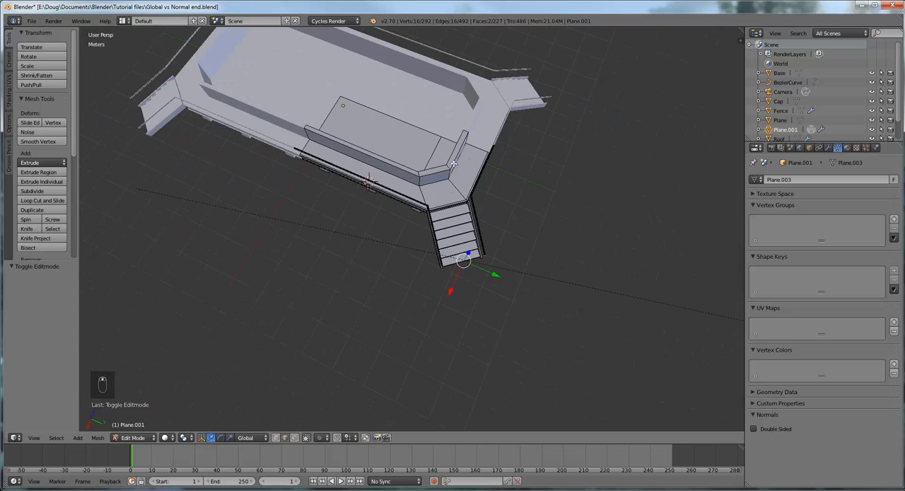
{"action": "middle_click_drag", "start_coordinate": [531, 179], "coordinate": [463, 144]}
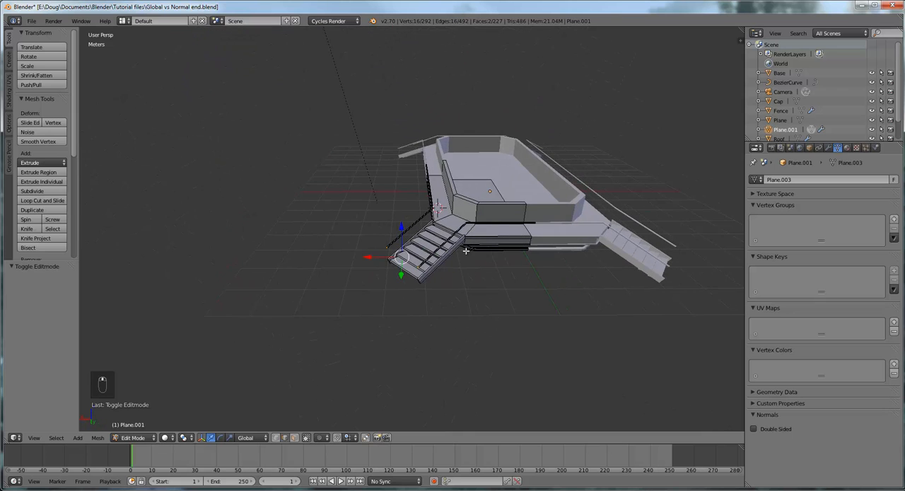
{"action": "scroll", "coordinate": [465, 250], "scroll_direction": "up", "scroll_amount": 4}
{"action": "middle_click_drag", "start_coordinate": [428, 220], "coordinate": [530, 200]}
{"action": "scroll", "coordinate": [524, 269], "scroll_direction": "up", "scroll_amount": 3}
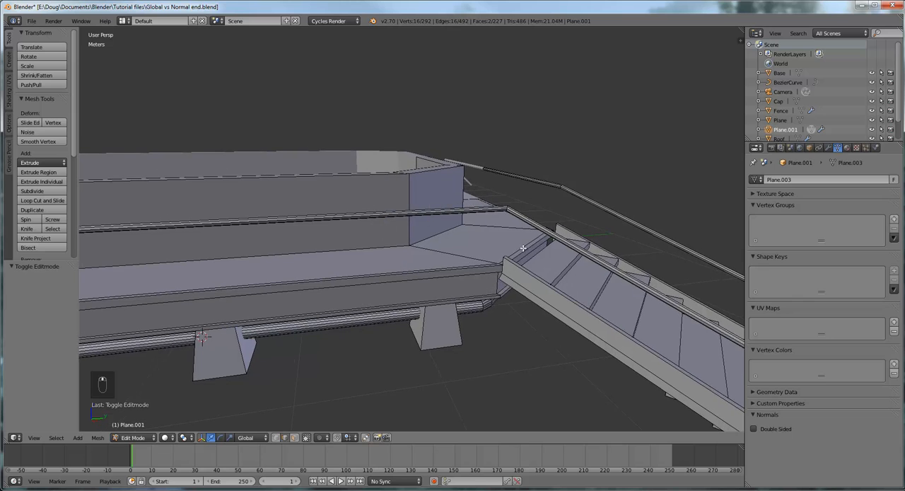
{"action": "scroll", "coordinate": [516, 247], "scroll_direction": "up", "scroll_amount": 2}
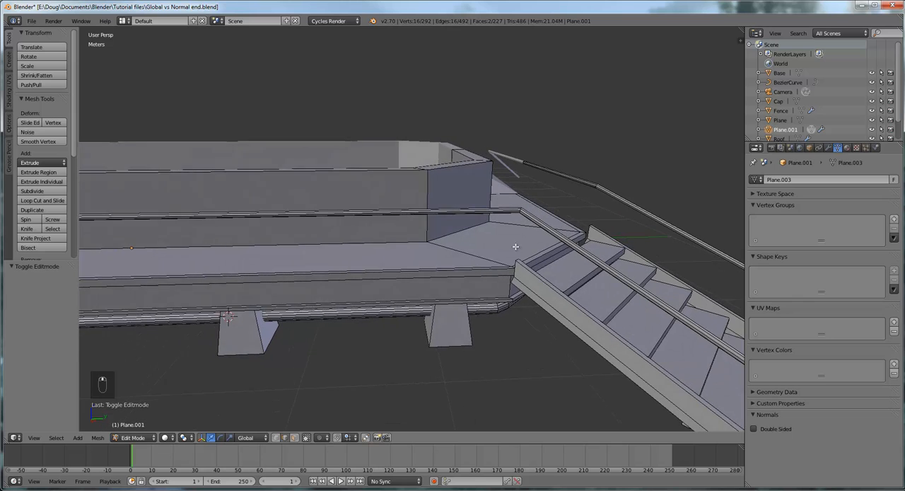
{"action": "right_click", "coordinate": [500, 210]}
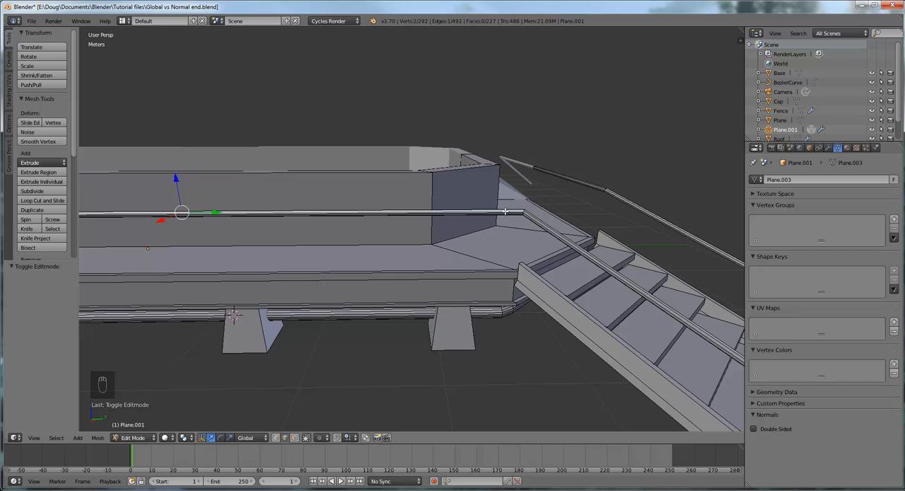
{"action": "key", "text": "l"}
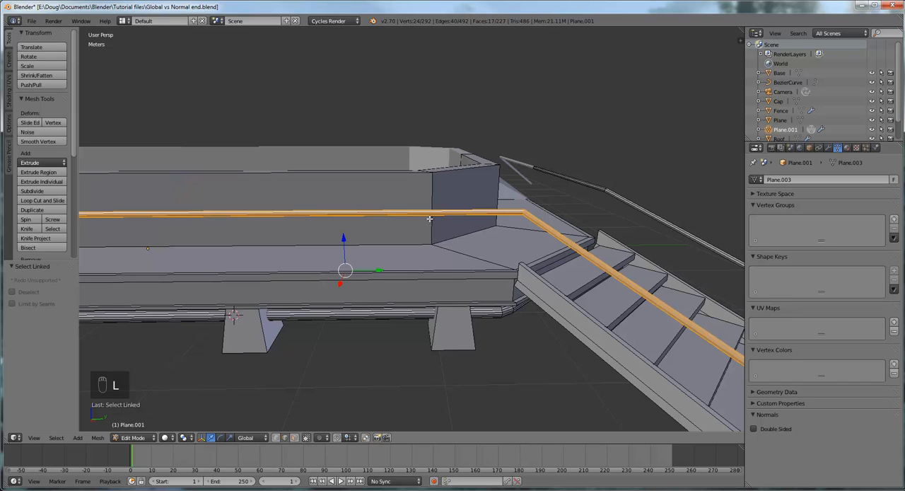
- Duplicate the long-side rail and lower the copy about 19 cm along Z as a second rail
{"action": "key", "text": "shift+d"}
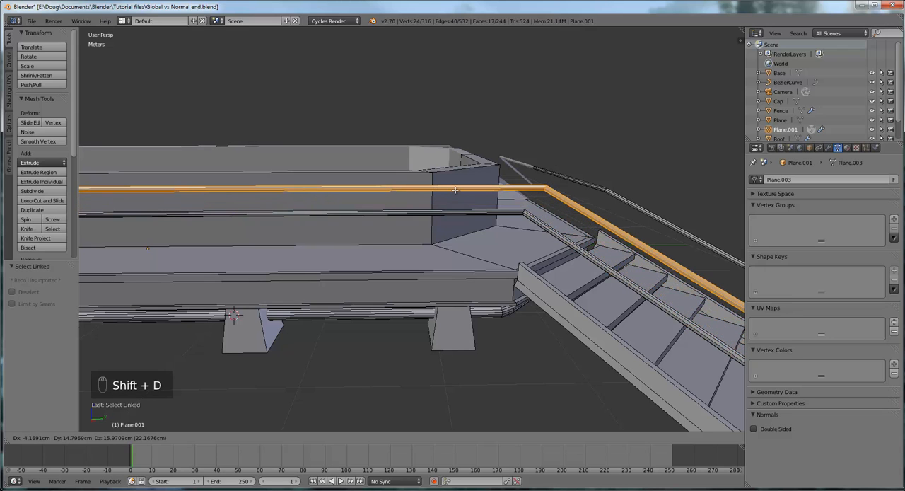
{"action": "right_click", "coordinate": [454, 189]}
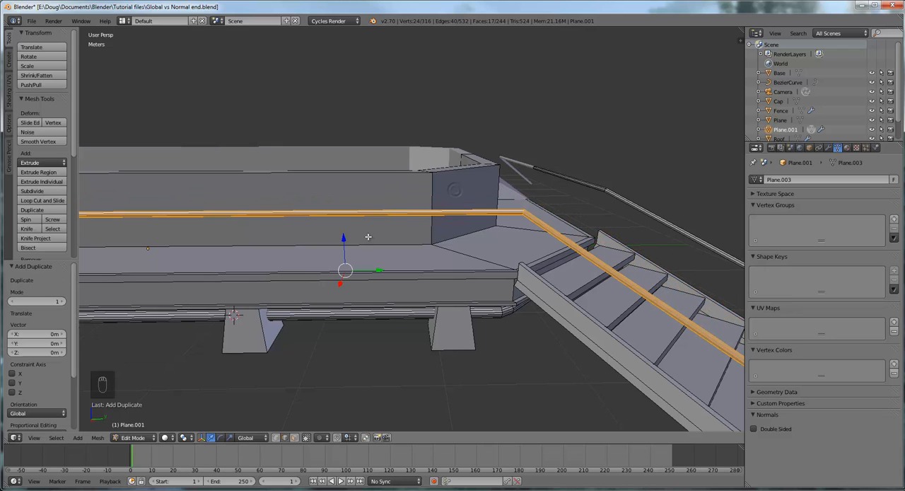
{"action": "key", "text": "g"}
{"action": "key", "text": "z"}
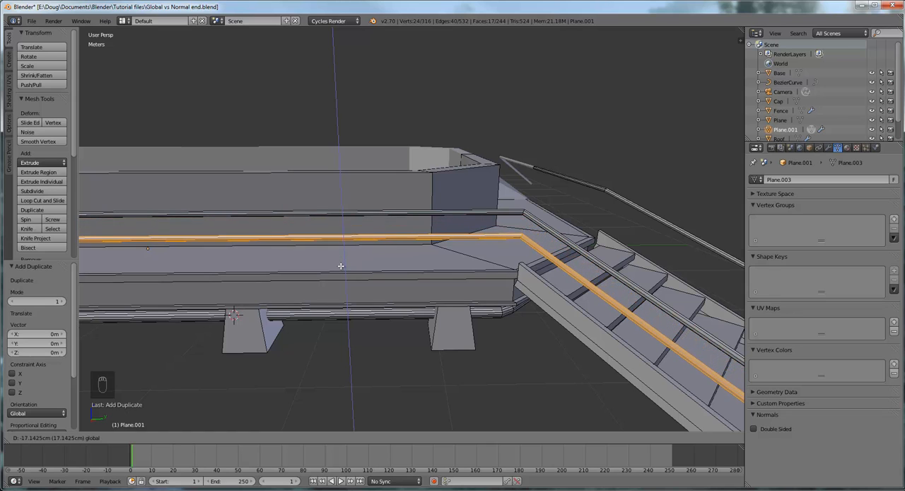
{"action": "left_click", "coordinate": [340, 267]}
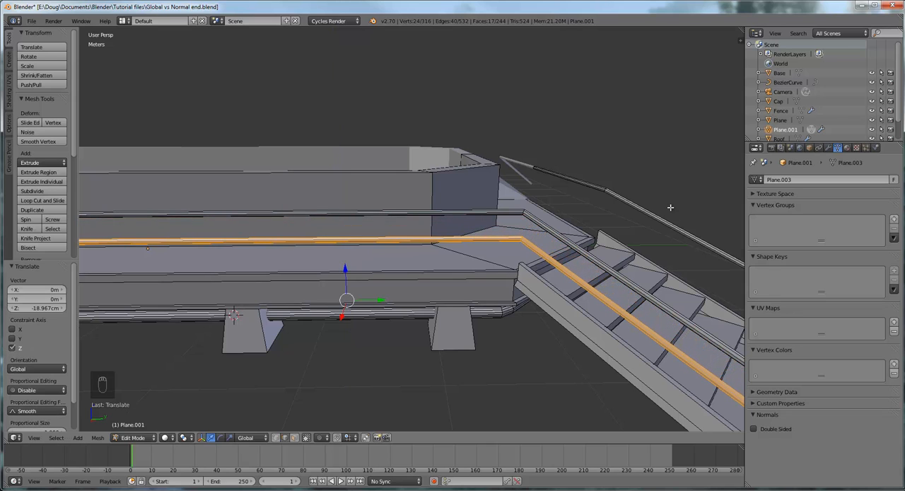
- Clear the selection and select all the linked geometry of the short-side rail
{"action": "scroll", "coordinate": [620, 214], "scroll_direction": "down", "scroll_amount": 4}
{"action": "middle_click_drag", "start_coordinate": [591, 210], "coordinate": [486, 246]}
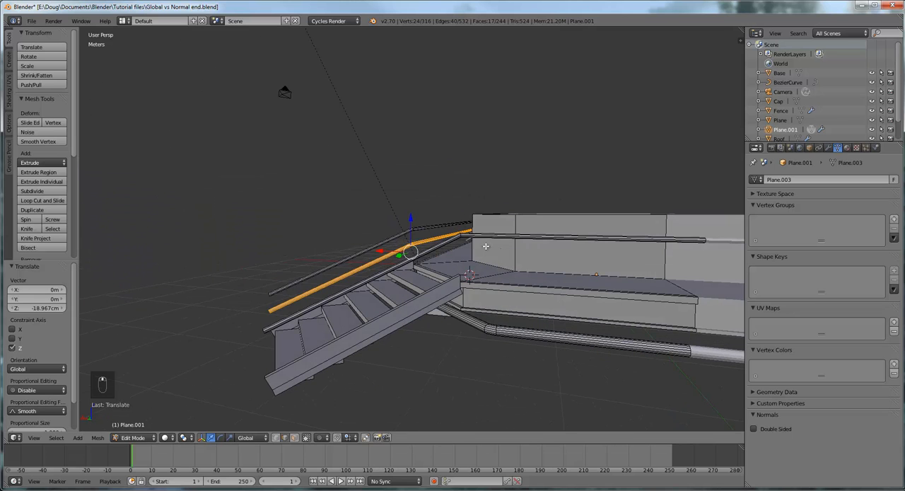
{"action": "right_click", "coordinate": [457, 238]}
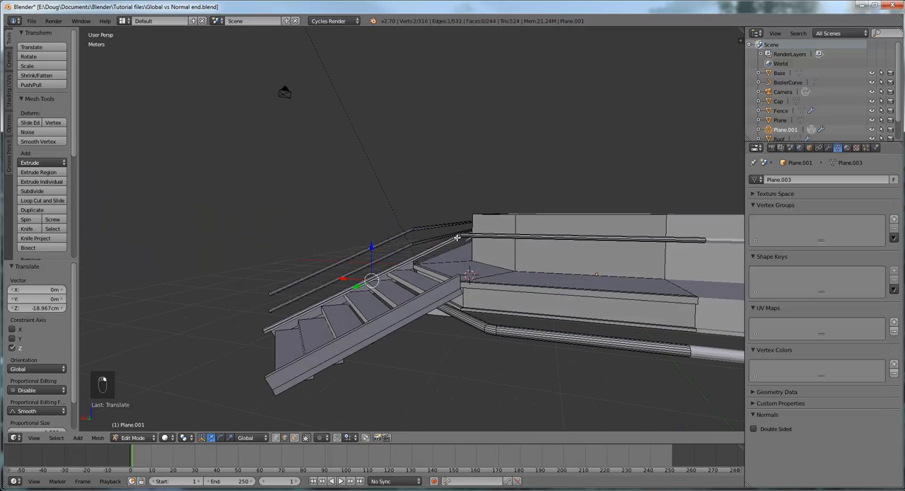
{"action": "middle_click_drag", "start_coordinate": [457, 238], "coordinate": [432, 244]}
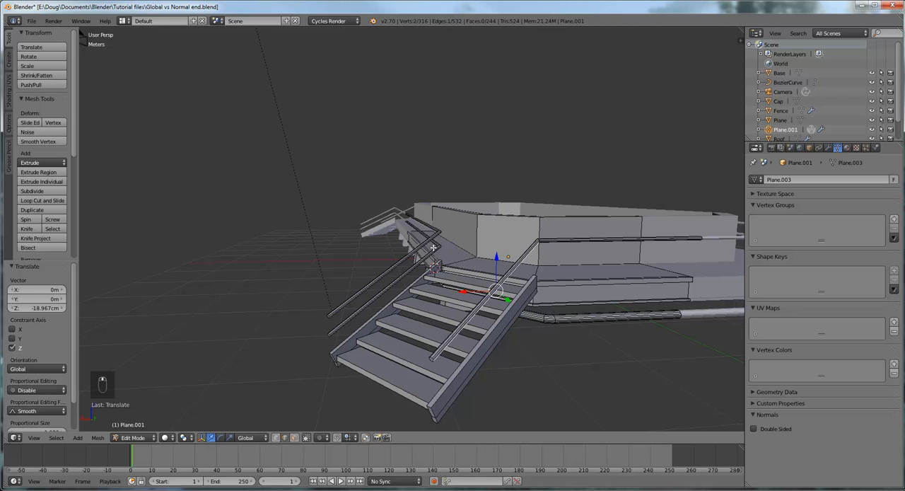
{"action": "scroll", "coordinate": [535, 293], "scroll_direction": "up", "scroll_amount": 5}
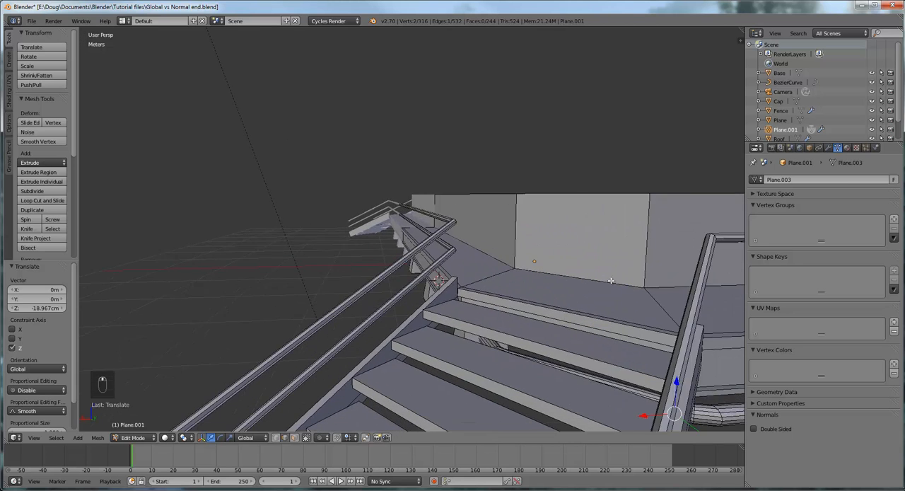
{"action": "middle_click_drag", "start_coordinate": [568, 274], "coordinate": [591, 271]}
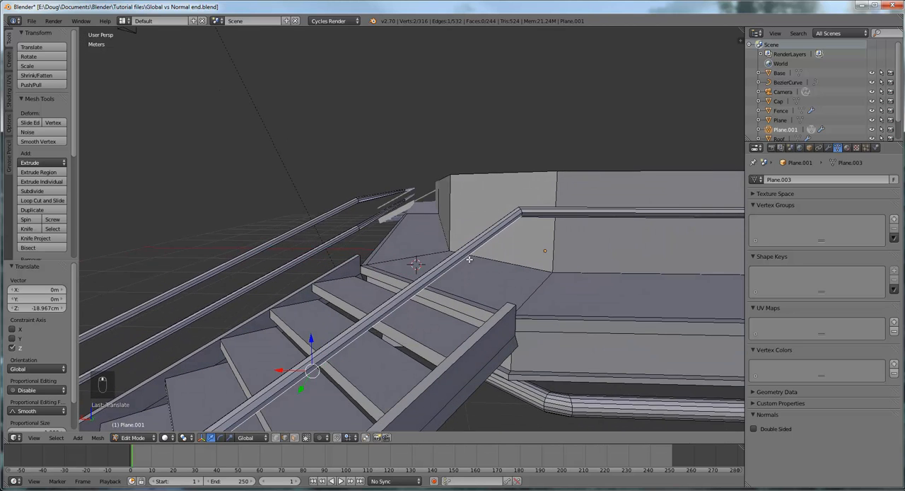
{"action": "key", "text": "a"}
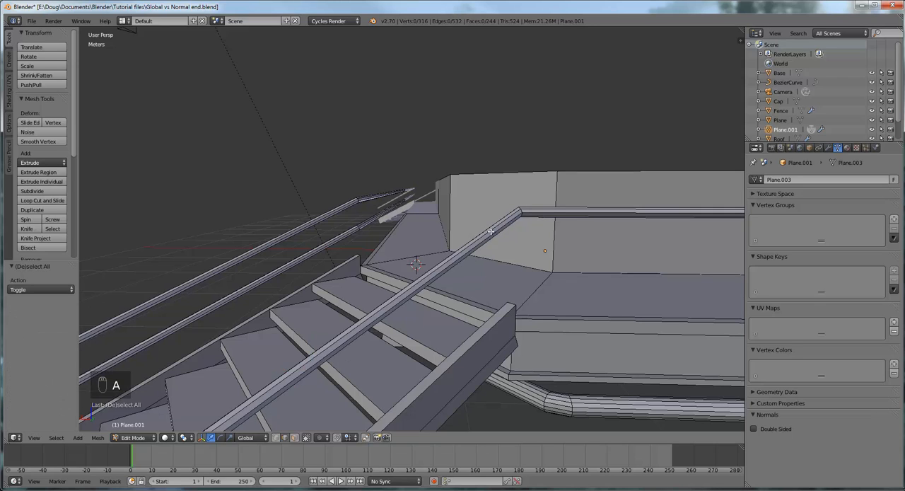
{"action": "right_click", "coordinate": [491, 230]}
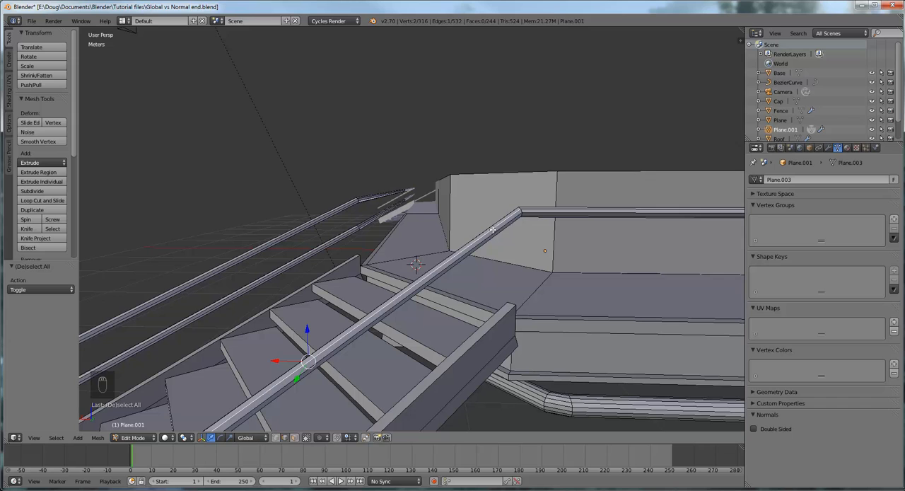
{"action": "key", "text": "l"}
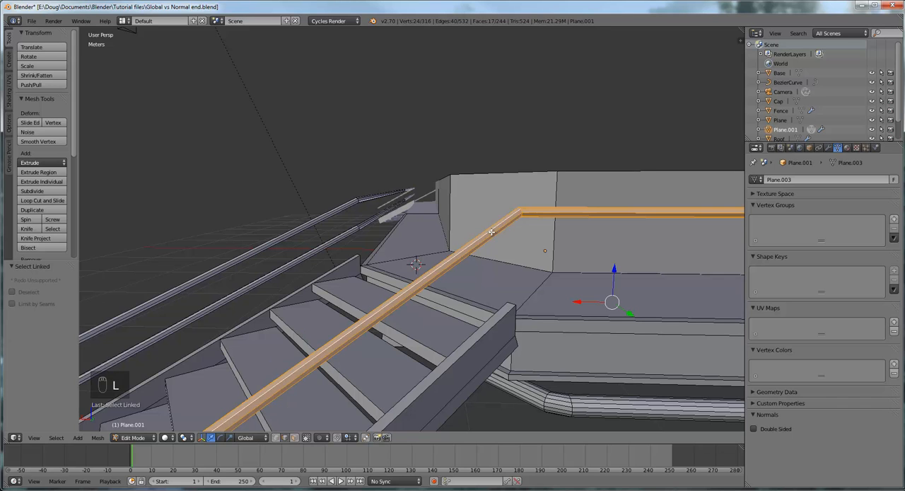
{"action": "scroll", "coordinate": [492, 232], "scroll_direction": "down", "scroll_amount": 6}
{"action": "scroll", "coordinate": [494, 235], "scroll_direction": "up", "scroll_amount": 5}
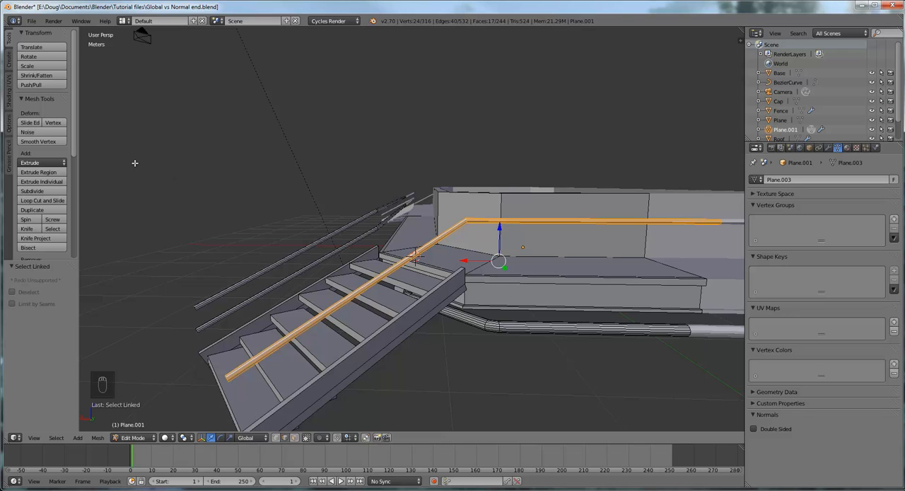
- Duplicate the short-side rail and lower the copy about 18 cm along Z beneath the original
{"action": "left_click", "coordinate": [39, 210]}
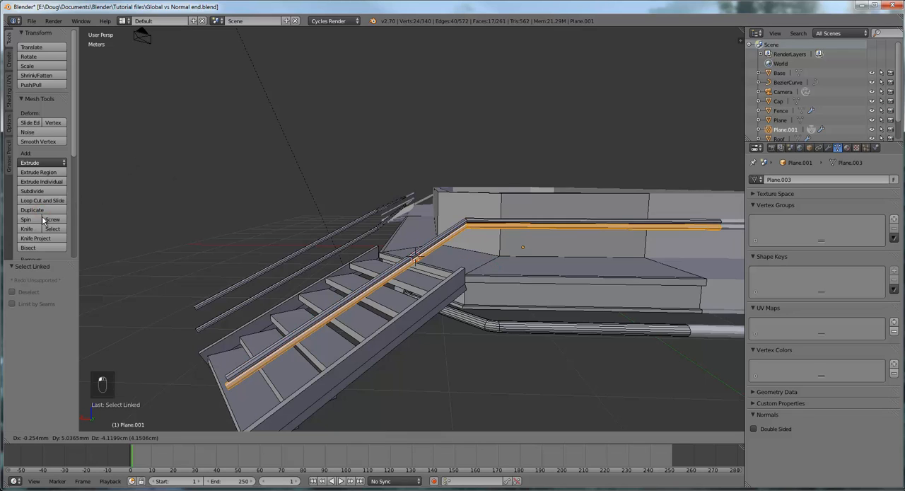
{"action": "right_click", "coordinate": [41, 218]}
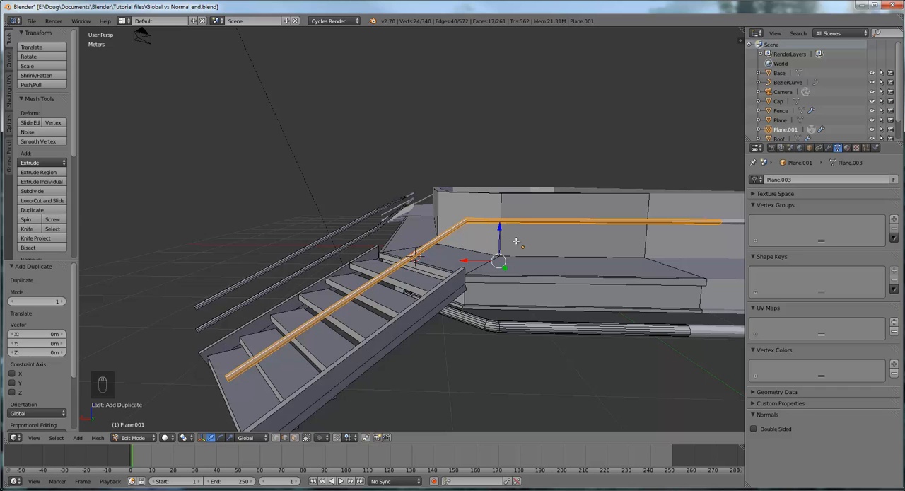
{"action": "left_click_drag", "start_coordinate": [499, 227], "coordinate": [498, 253]}
{"action": "mouse_move", "coordinate": [498, 253]}
{"action": "middle_mouse_down"}
{"action": "mouse_move", "coordinate": [538, 240]}
{"action": "mouse_move", "coordinate": [602, 252]}
{"action": "mouse_move", "coordinate": [558, 231]}
{"action": "mouse_move", "coordinate": [496, 253]}
{"action": "middle_mouse_up"}
{"action": "middle_click_drag", "start_coordinate": [406, 245], "coordinate": [441, 232]}
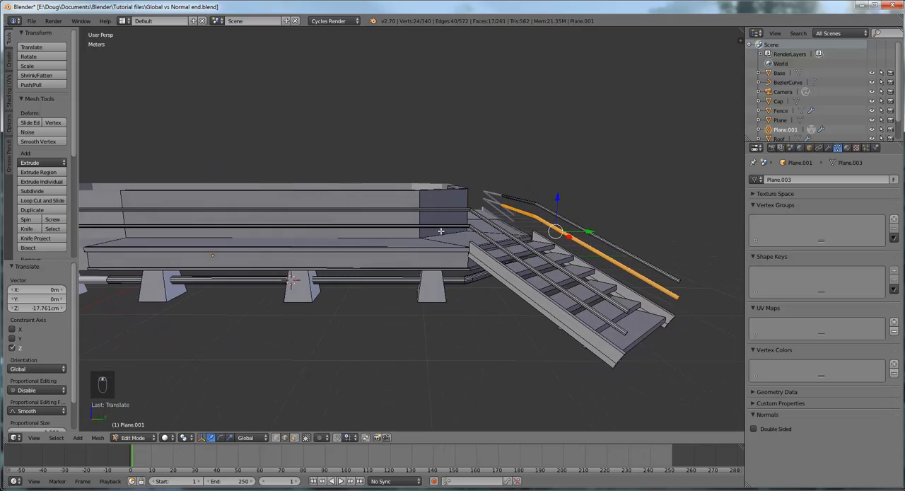
- Examine the duplicated rails along the long side and at the top corner of the staircase
{"action": "middle_click_drag", "start_coordinate": [369, 239], "coordinate": [366, 236]}
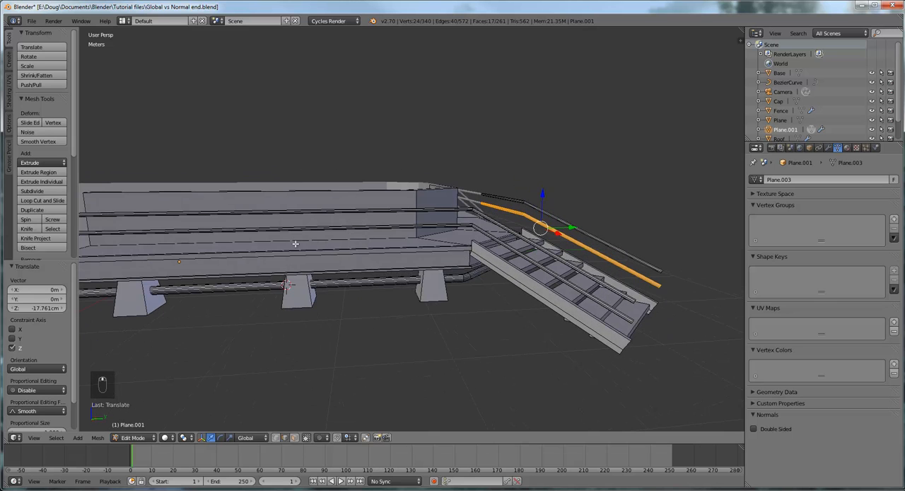
{"action": "middle_click_drag", "start_coordinate": [281, 245], "coordinate": [469, 257], "text": "shift"}
{"action": "scroll", "coordinate": [412, 239], "scroll_direction": "down", "scroll_amount": 5}
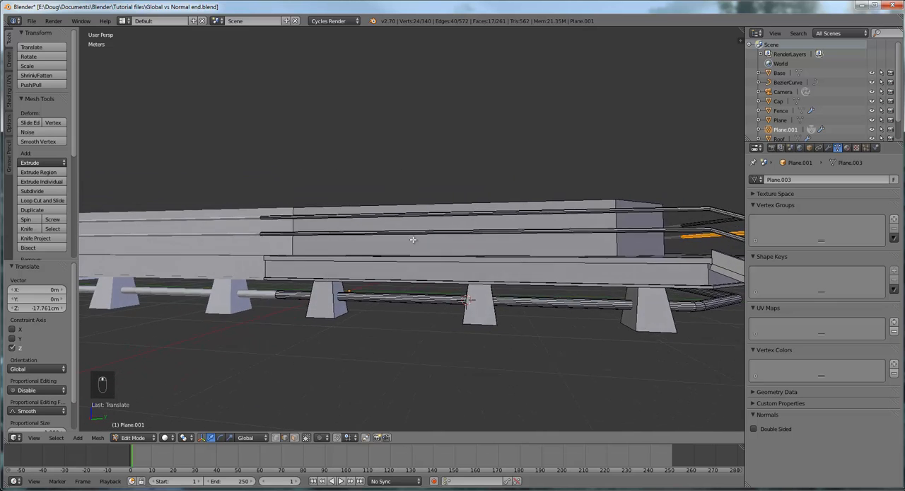
{"action": "scroll", "coordinate": [398, 245], "scroll_direction": "up", "scroll_amount": 4}
{"action": "middle_click_drag", "start_coordinate": [398, 246], "coordinate": [420, 246]}
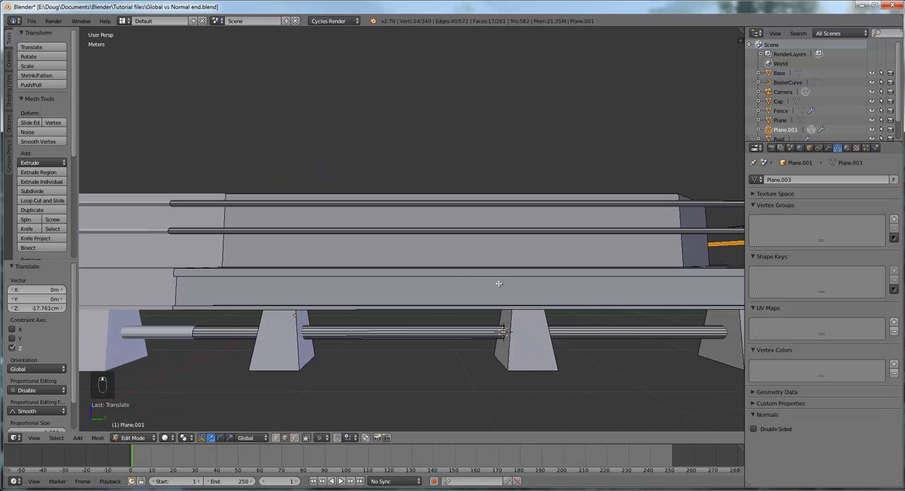
{"action": "middle_click_drag", "start_coordinate": [498, 283], "coordinate": [563, 383]}
{"action": "scroll", "coordinate": [511, 330], "scroll_direction": "up", "scroll_amount": 3}
{"action": "middle_click_drag", "start_coordinate": [505, 331], "coordinate": [565, 360]}
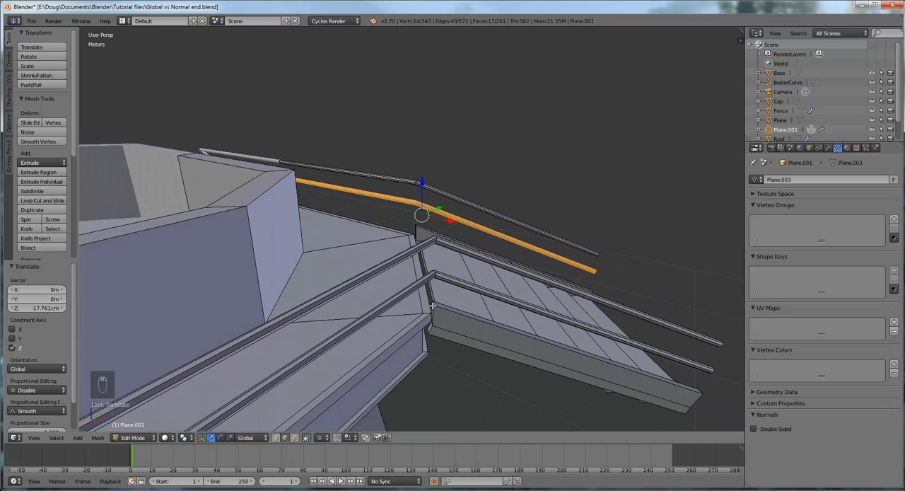
- Select the short edge at the upper end of the near stair stringer and snap the 3D cursor to it
{"action": "middle_click_drag", "start_coordinate": [433, 301], "coordinate": [445, 306]}
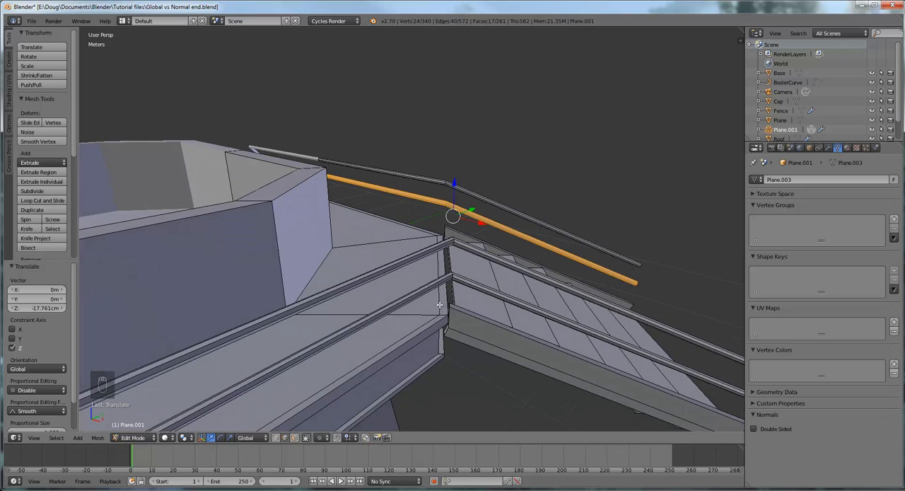
{"action": "middle_click_drag", "start_coordinate": [451, 258], "coordinate": [469, 302]}
{"action": "scroll", "coordinate": [470, 299], "scroll_direction": "up", "scroll_amount": 2}
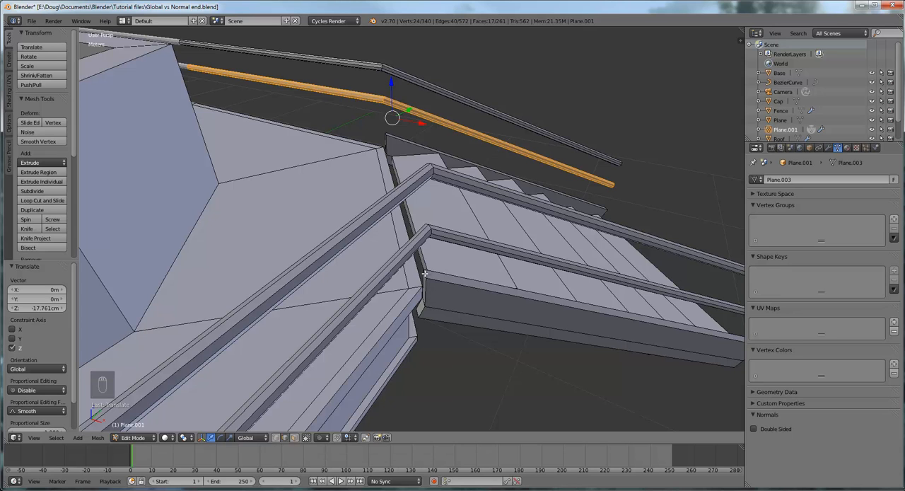
{"action": "right_click", "coordinate": [425, 273]}
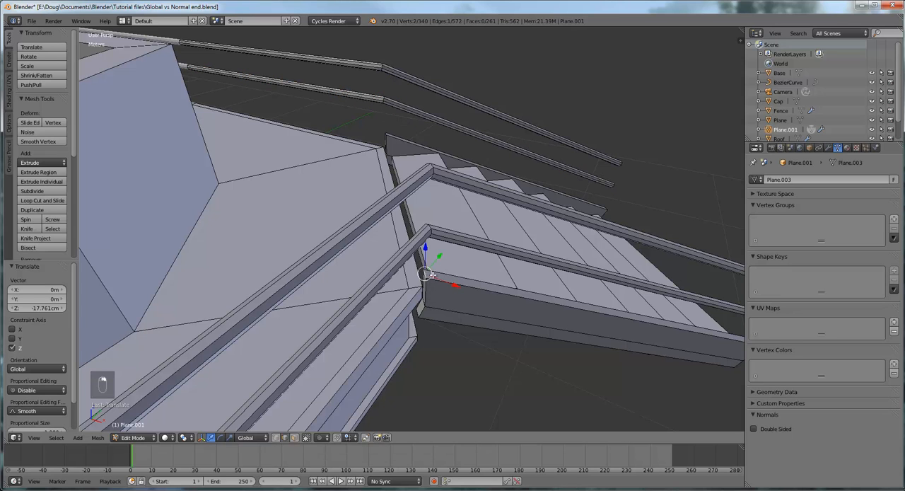
{"action": "middle_click_drag", "start_coordinate": [433, 275], "coordinate": [455, 264]}
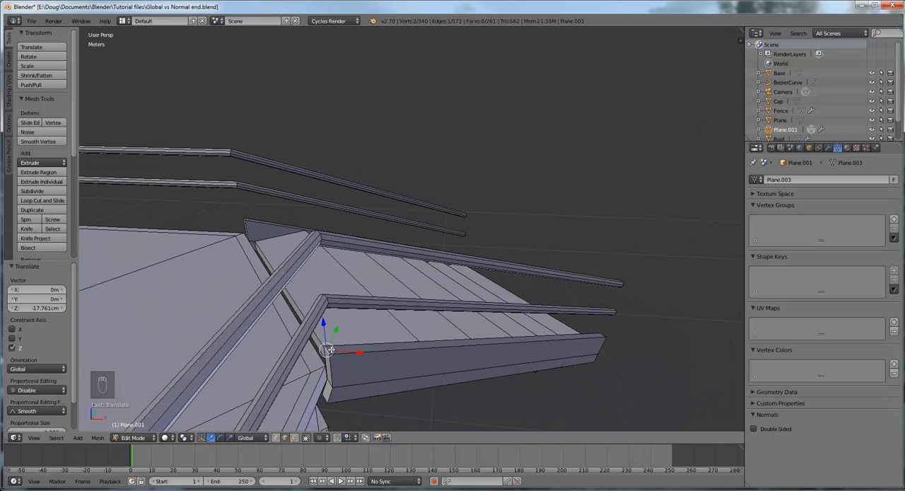
{"action": "key", "text": "shift+s"}
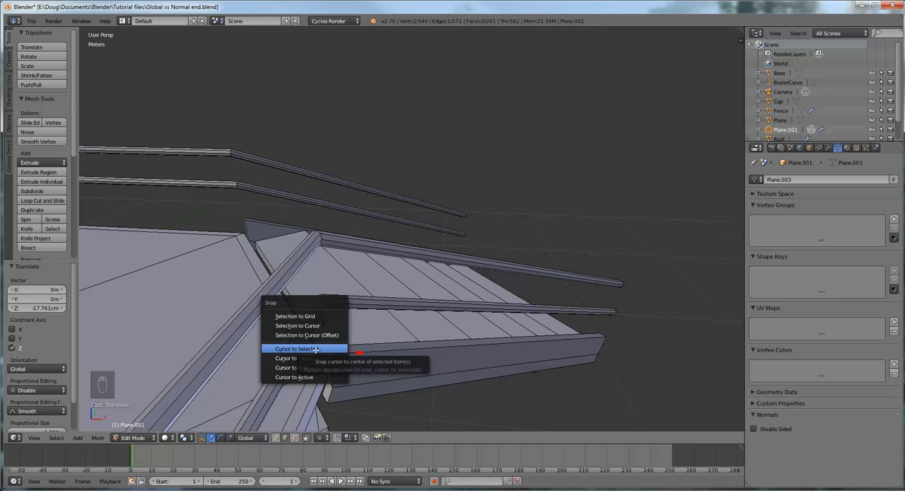
{"action": "left_click", "coordinate": [316, 349]}
- Add a cylinder with 8 vertices at the 3D cursor on the stair corner
{"action": "middle_click_drag", "start_coordinate": [364, 361], "coordinate": [358, 337]}
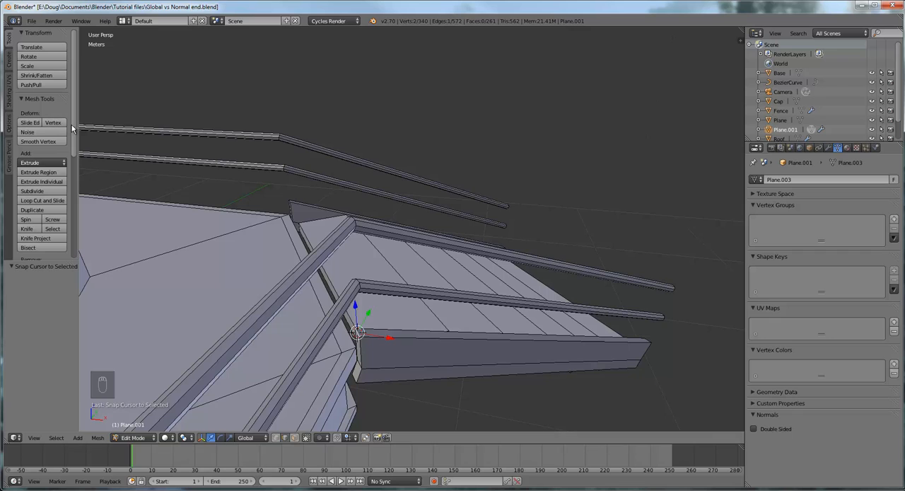
{"action": "left_click", "coordinate": [9, 59]}
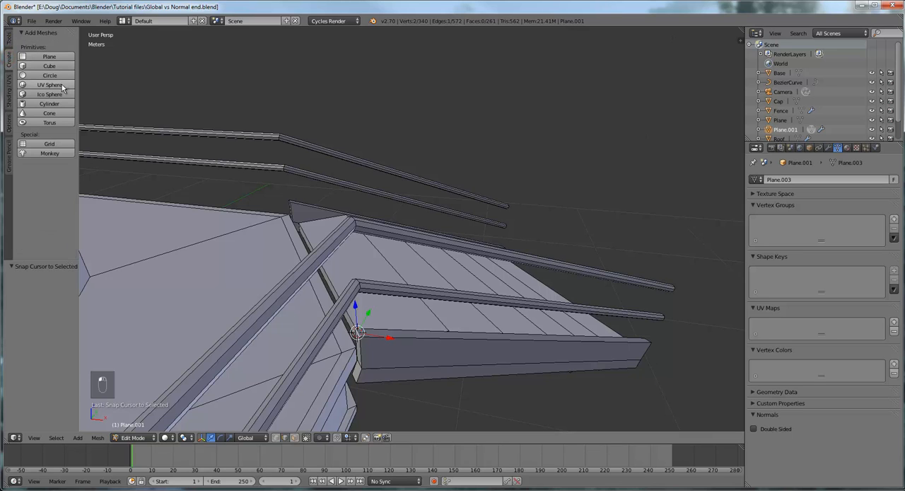
{"action": "left_click", "coordinate": [54, 104]}
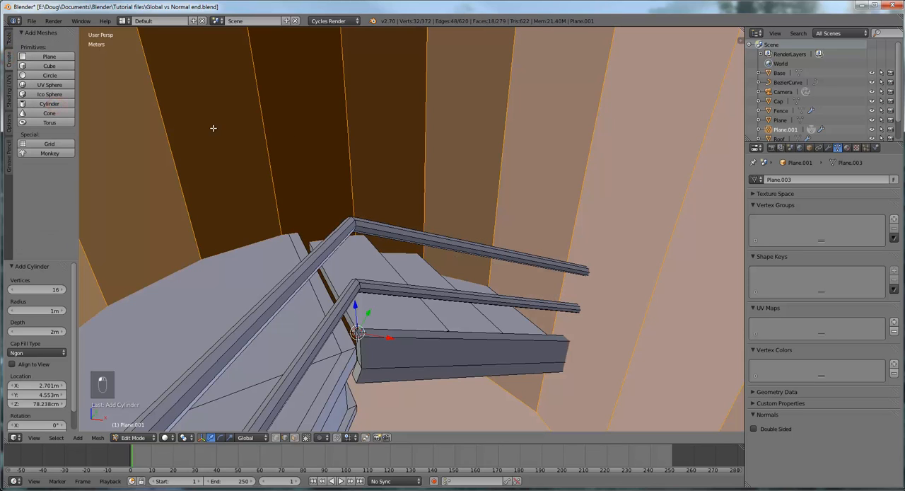
{"action": "scroll", "coordinate": [382, 156], "scroll_direction": "up", "scroll_amount": 4}
{"action": "scroll", "coordinate": [379, 164], "scroll_direction": "down", "scroll_amount": 4}
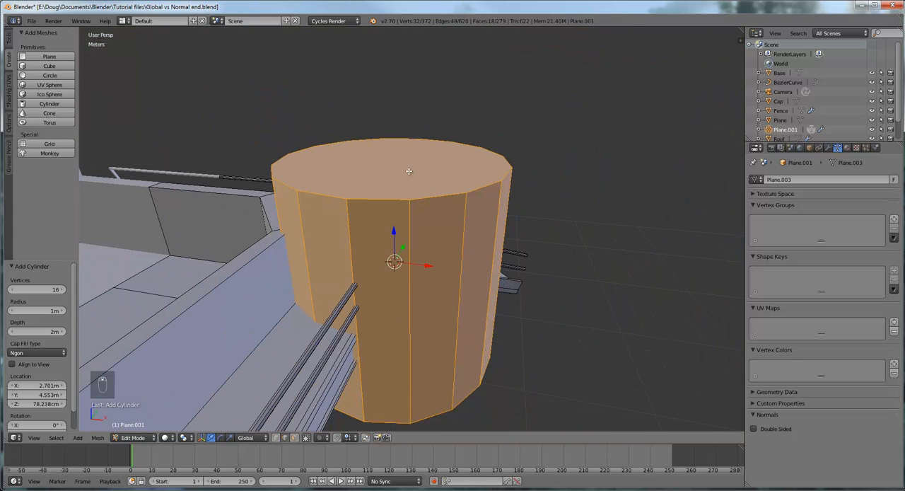
{"action": "scroll", "coordinate": [409, 171], "scroll_direction": "down", "scroll_amount": 3}
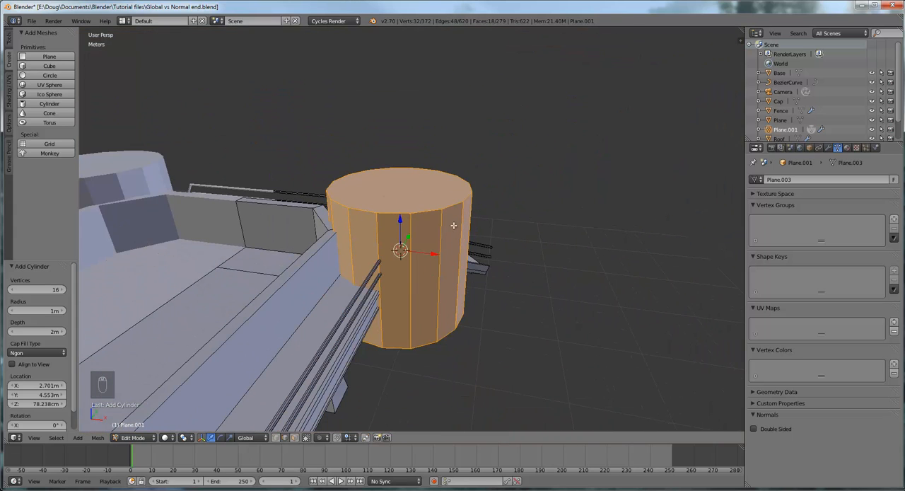
{"action": "left_click", "coordinate": [55, 290]}
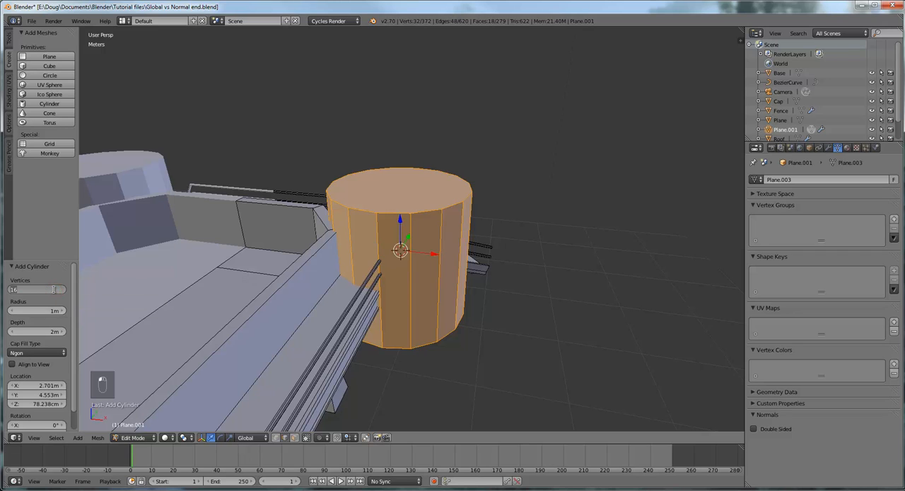
{"action": "type", "text": "8"}
{"action": "key", "text": "Return"}
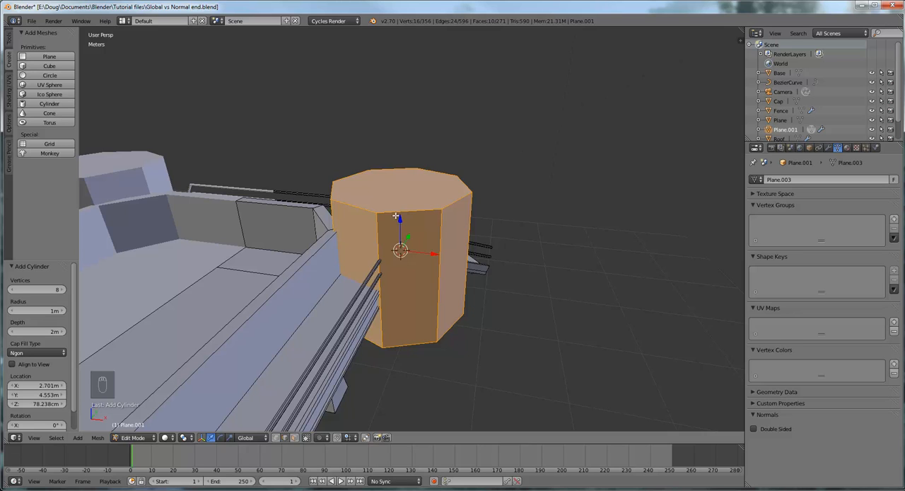
- Scale the cylinder down by 0.030 and again by 0.680, and lower it about 10.5 cm along Z
{"action": "key", "text": "s"}
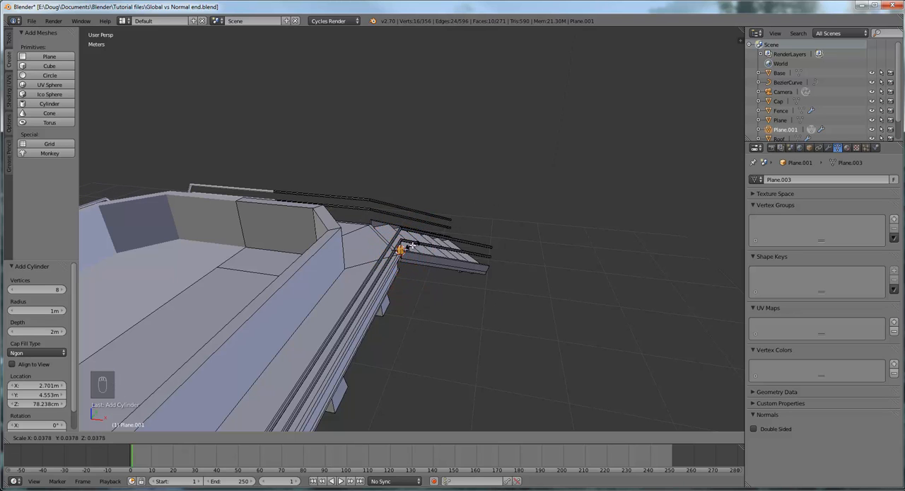
{"action": "left_click", "coordinate": [410, 246]}
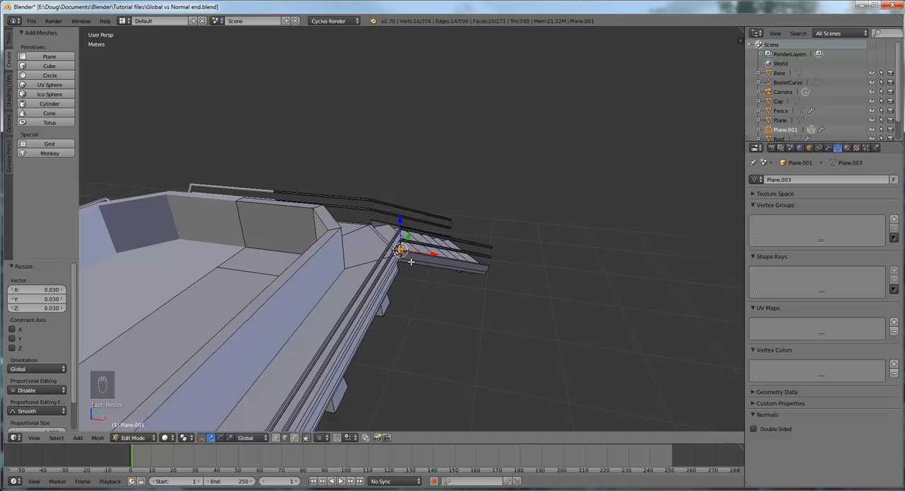
{"action": "key", "text": "KP_Decimal"}
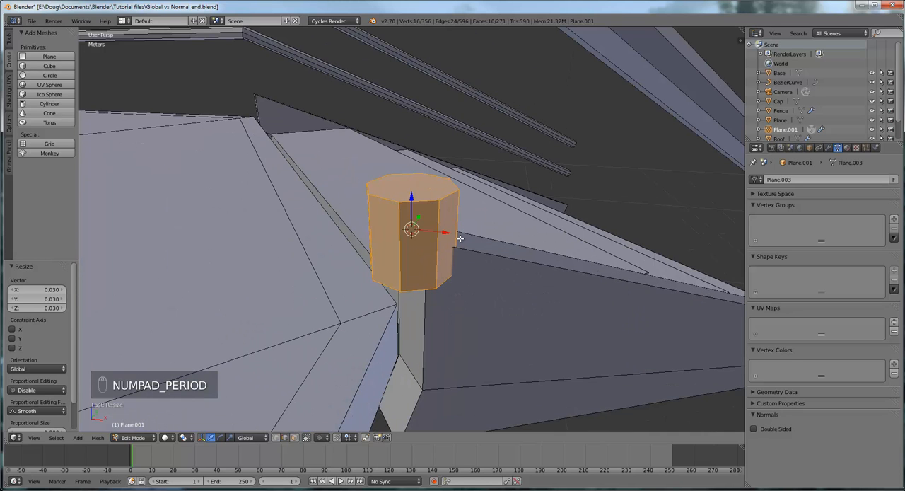
{"action": "scroll", "coordinate": [461, 238], "scroll_direction": "down", "scroll_amount": 4}
{"action": "scroll", "coordinate": [448, 249], "scroll_direction": "up", "scroll_amount": 2}
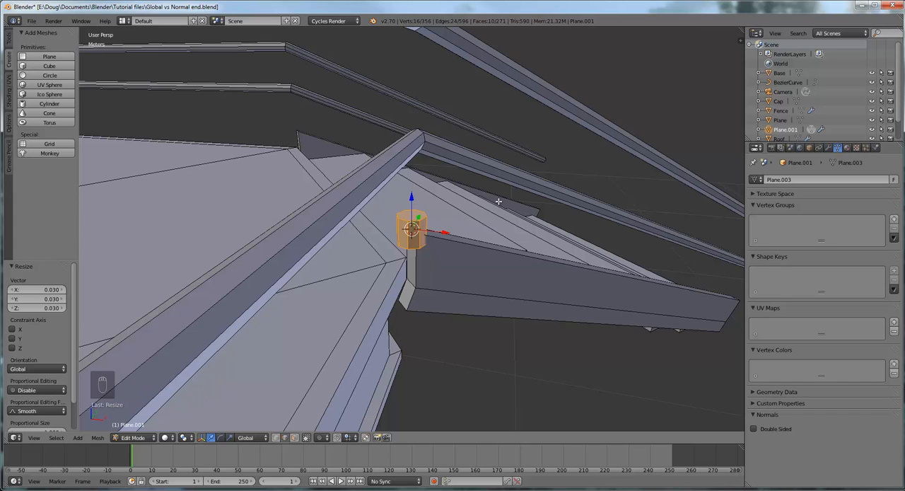
{"action": "key", "text": "s"}
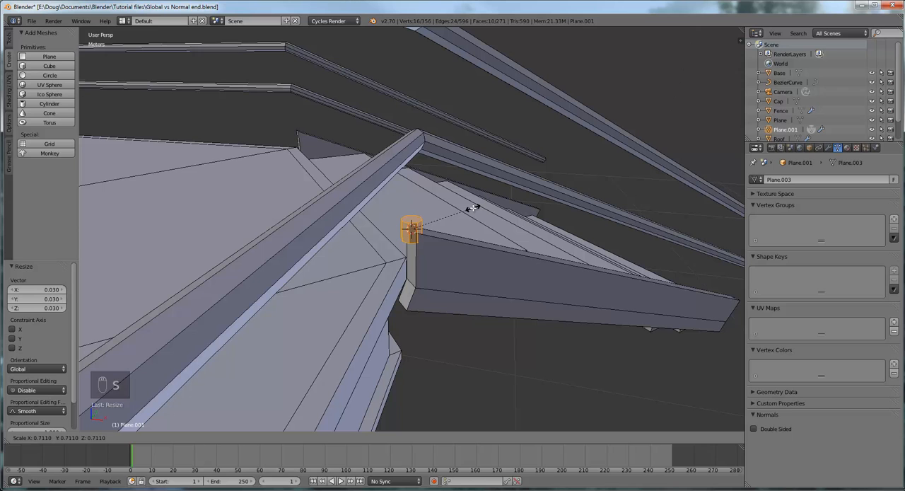
{"action": "left_click", "coordinate": [473, 206]}
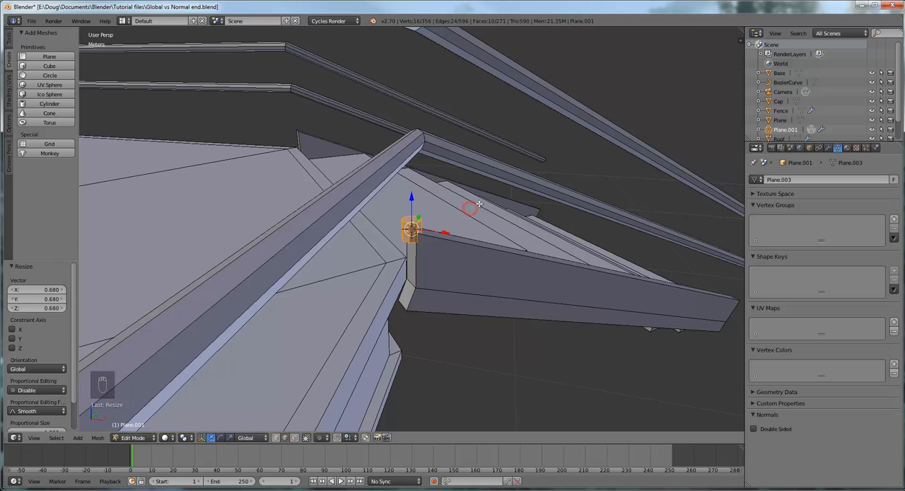
{"action": "middle_click_drag", "start_coordinate": [479, 204], "coordinate": [477, 186]}
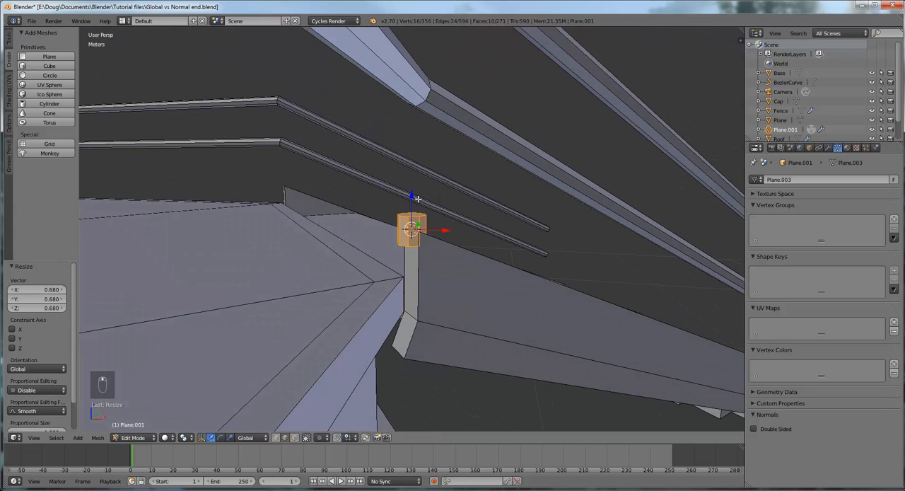
{"action": "left_click_drag", "start_coordinate": [411, 196], "coordinate": [409, 266]}
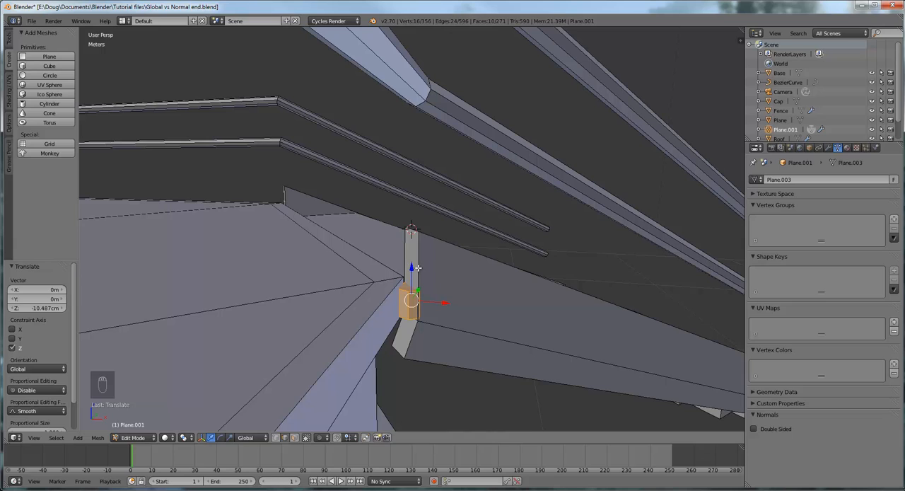
- Select the cylinder's top face and raise it along Z by about 26 cm and another 22 cm to reach the upper rail
{"action": "left_click", "coordinate": [295, 437]}
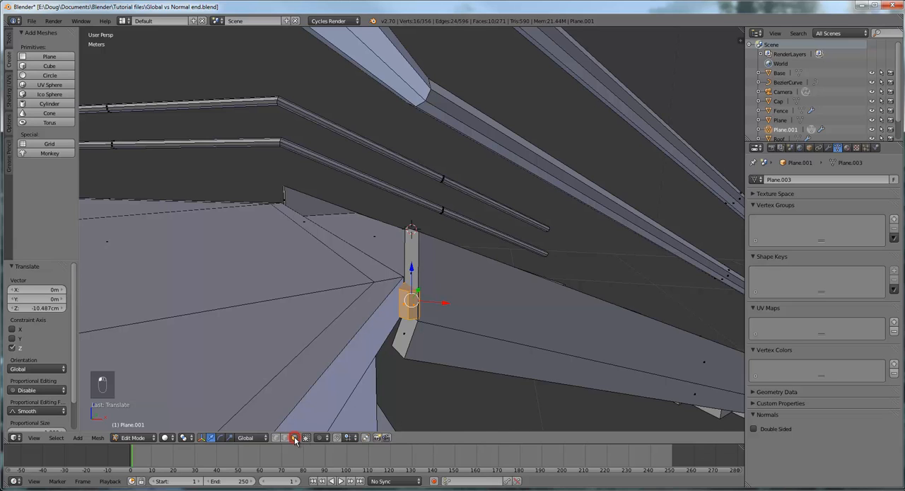
{"action": "right_click", "coordinate": [402, 289]}
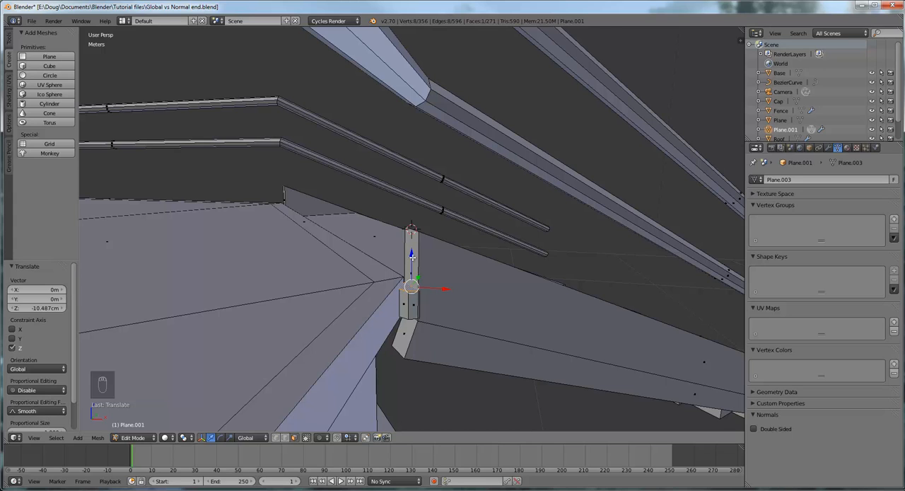
{"action": "left_click_drag", "start_coordinate": [411, 257], "coordinate": [425, 75]}
{"action": "middle_click_drag", "start_coordinate": [425, 75], "coordinate": [380, 152]}
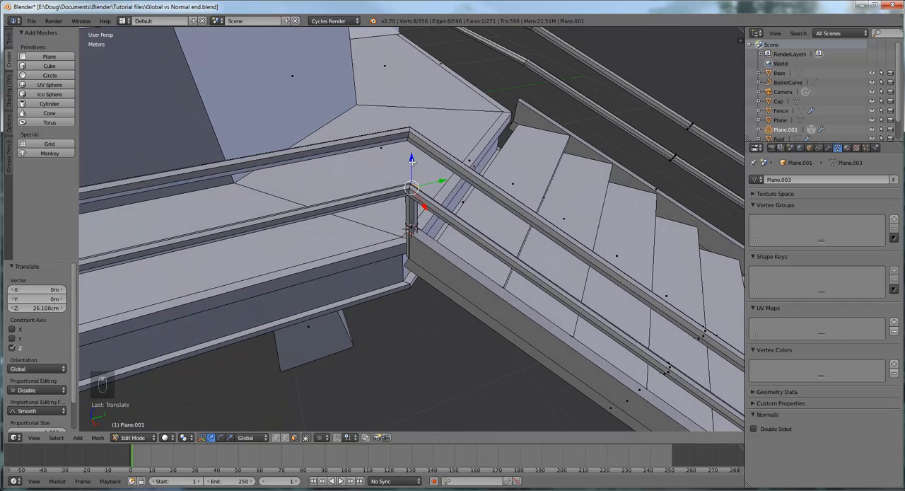
{"action": "left_click_drag", "start_coordinate": [412, 159], "coordinate": [401, 100]}
{"action": "middle_click_drag", "start_coordinate": [450, 102], "coordinate": [442, 164]}
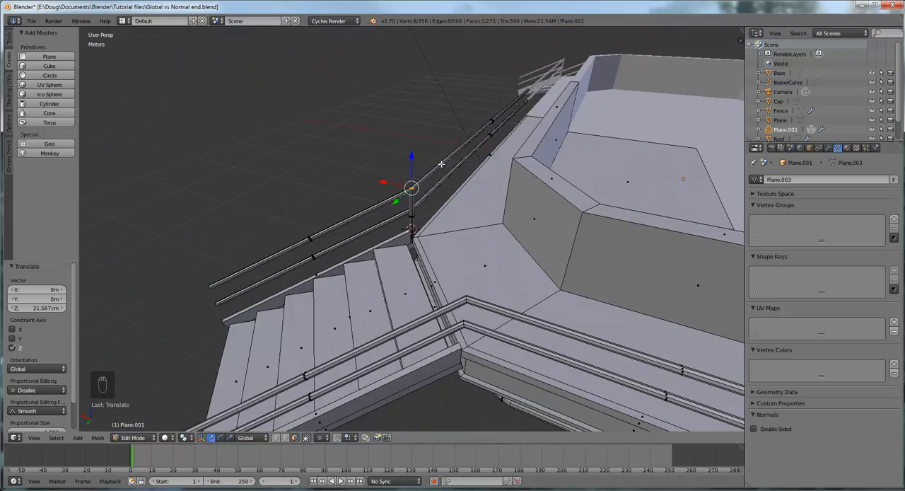
- Select the whole linked post and, in top view, duplicate it to the stairs' opposite corner, about -83 cm in X and 1 m in Y
{"action": "scroll", "coordinate": [428, 221], "scroll_direction": "up", "scroll_amount": 10}
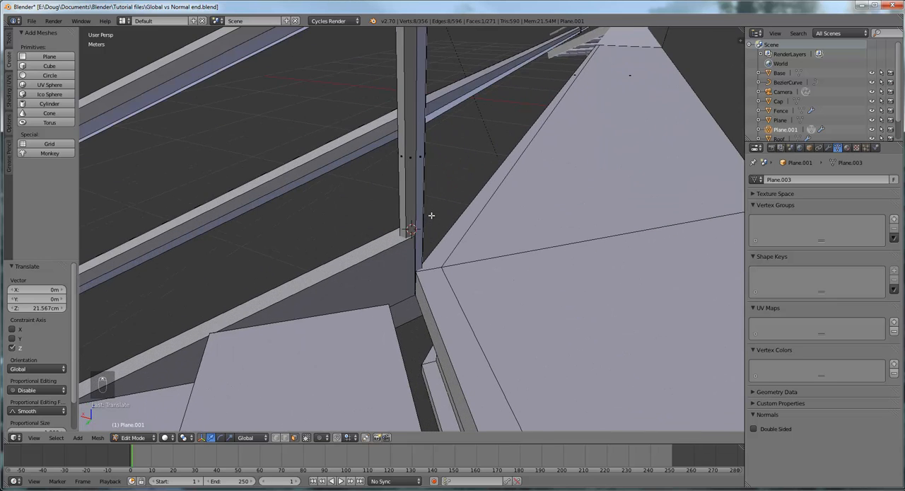
{"action": "scroll", "coordinate": [438, 211], "scroll_direction": "down", "scroll_amount": 3}
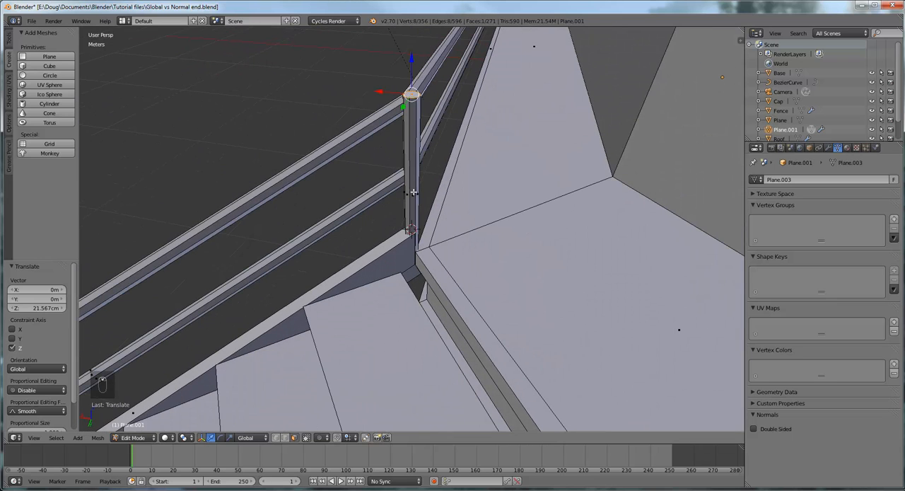
{"action": "key", "text": "l"}
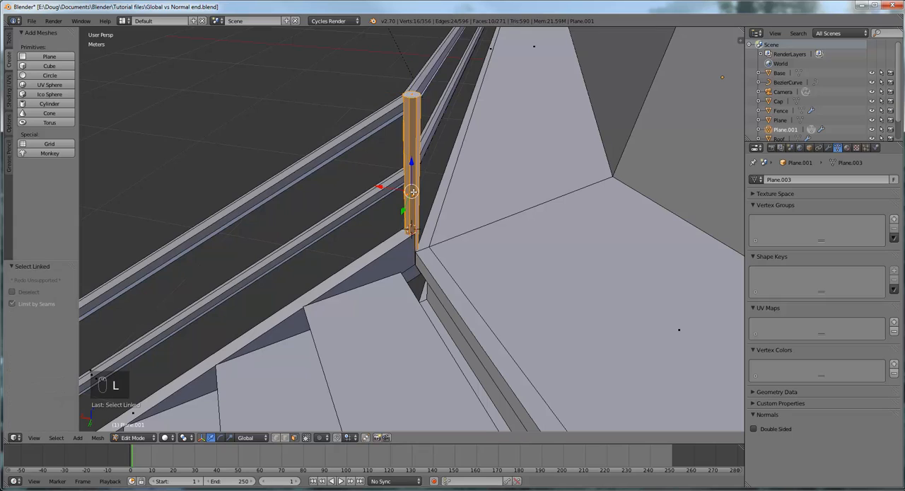
{"action": "middle_click_drag", "start_coordinate": [442, 222], "coordinate": [417, 267]}
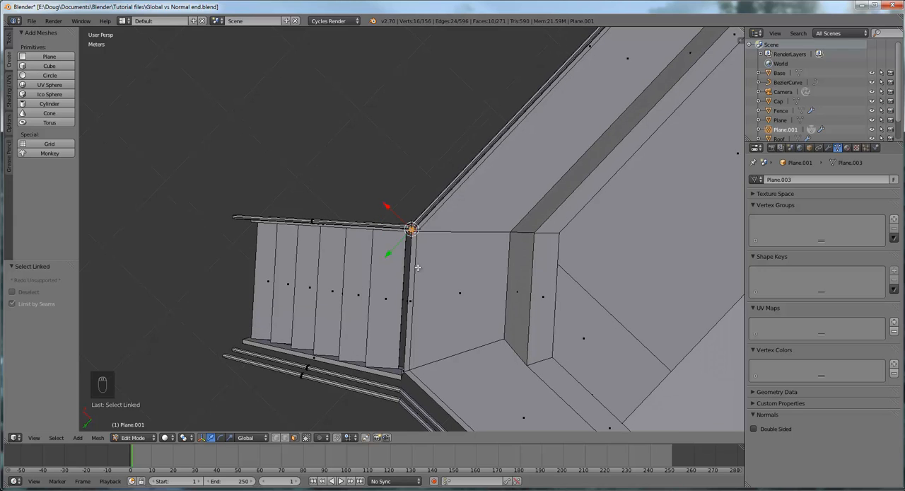
{"action": "key", "text": "KP_7"}
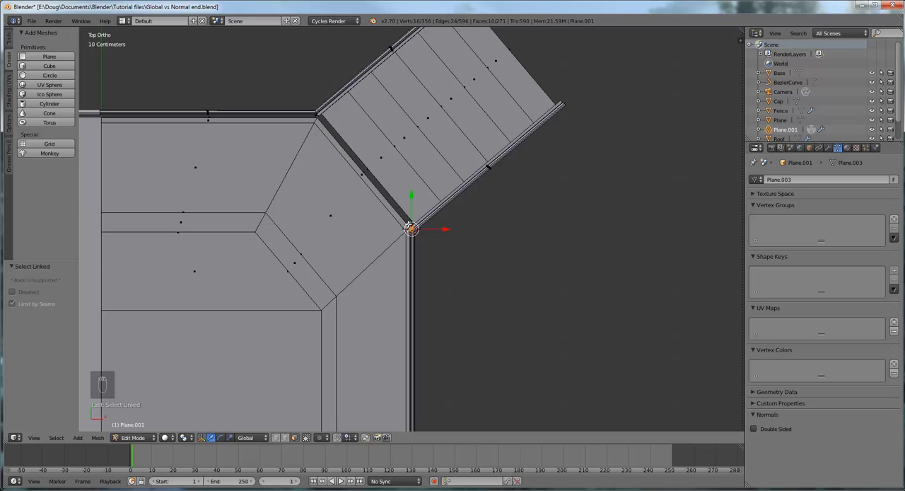
{"action": "left_click_drag", "start_coordinate": [411, 228], "coordinate": [382, 190]}
{"action": "right_click", "coordinate": [383, 190]}
{"action": "left_click", "coordinate": [9, 43]}
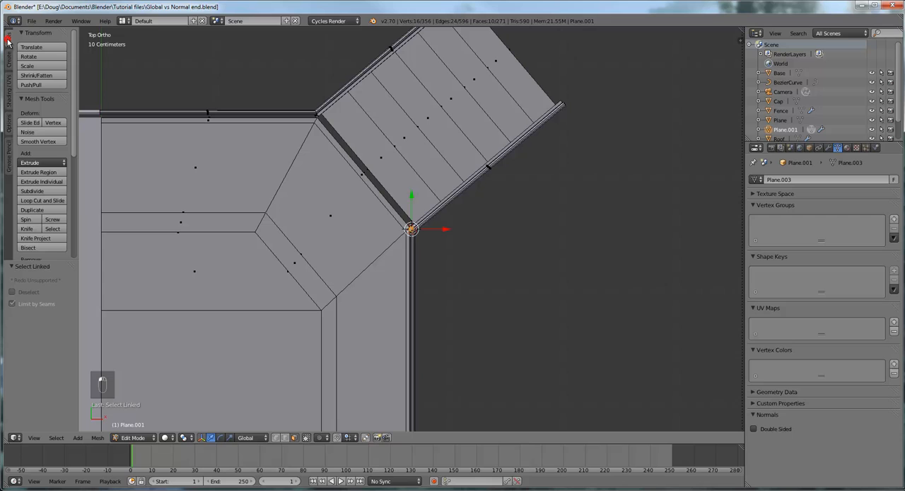
{"action": "left_click", "coordinate": [41, 210]}
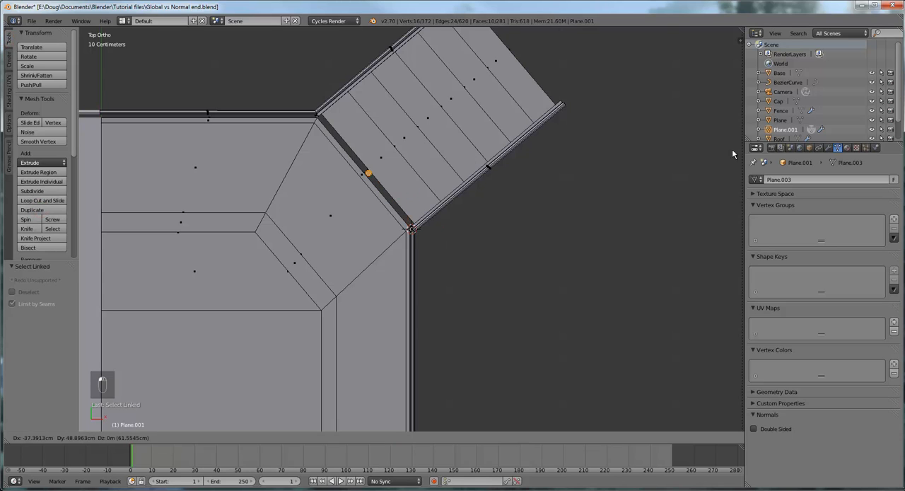
{"action": "left_click", "coordinate": [683, 93]}
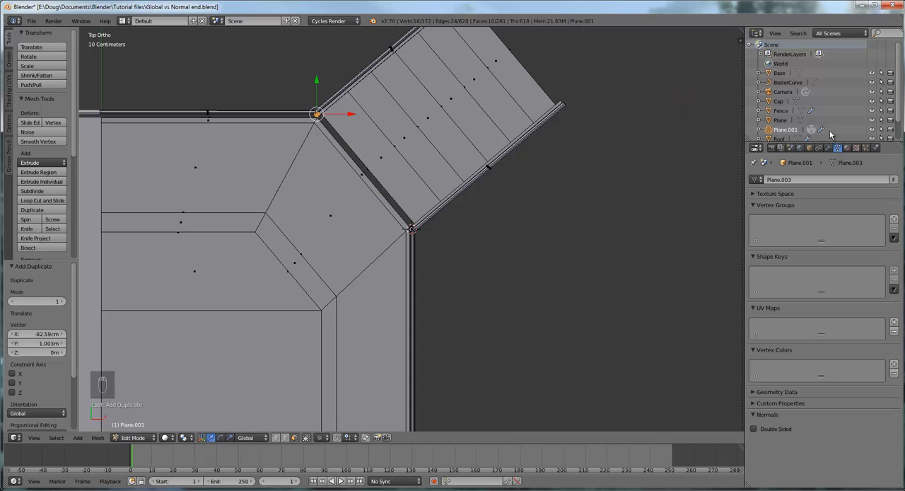
- Shift the duplicated post at the stairs' far corner about -2.1 cm along Y and about -1.1 cm along X
{"action": "middle_click_drag", "start_coordinate": [532, 180], "coordinate": [588, 236]}
{"action": "middle_click_drag", "start_coordinate": [671, 237], "coordinate": [544, 276]}
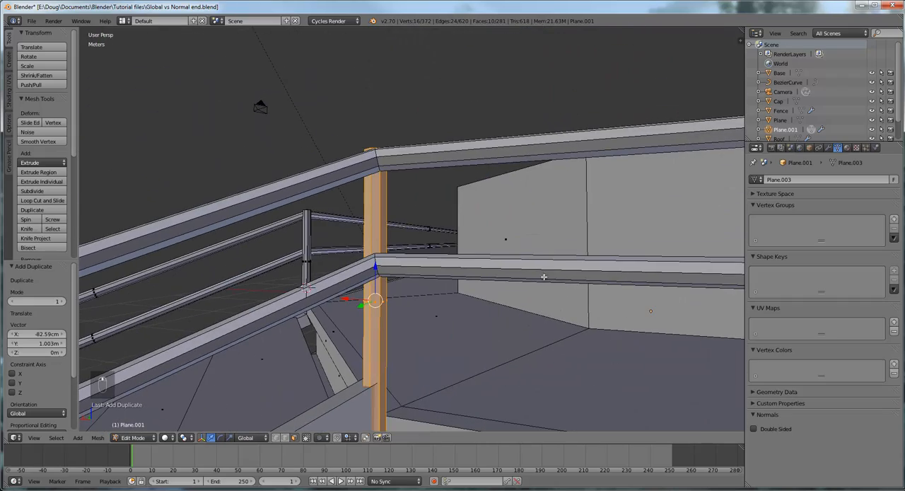
{"action": "middle_click_drag", "start_coordinate": [478, 264], "coordinate": [587, 289]}
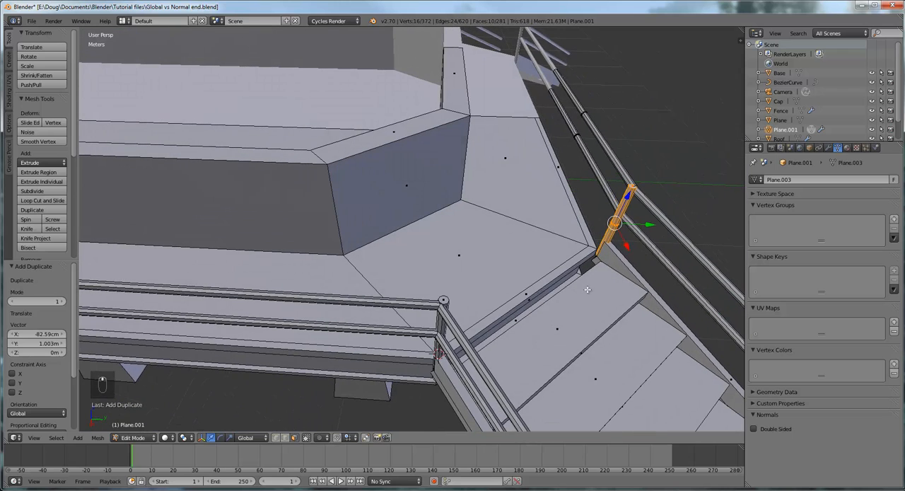
{"action": "key", "text": "g"}
{"action": "key", "text": "y"}
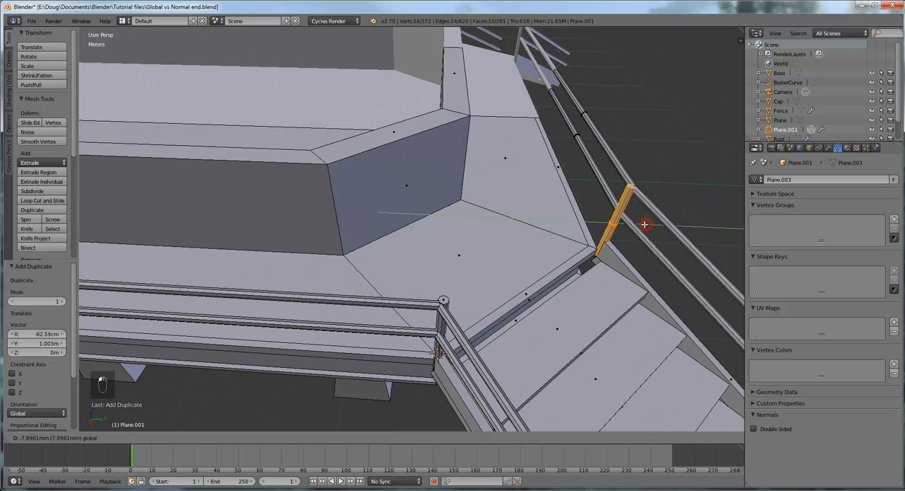
{"action": "left_click", "coordinate": [637, 238]}
{"action": "key", "text": "g"}
{"action": "key", "text": "x"}
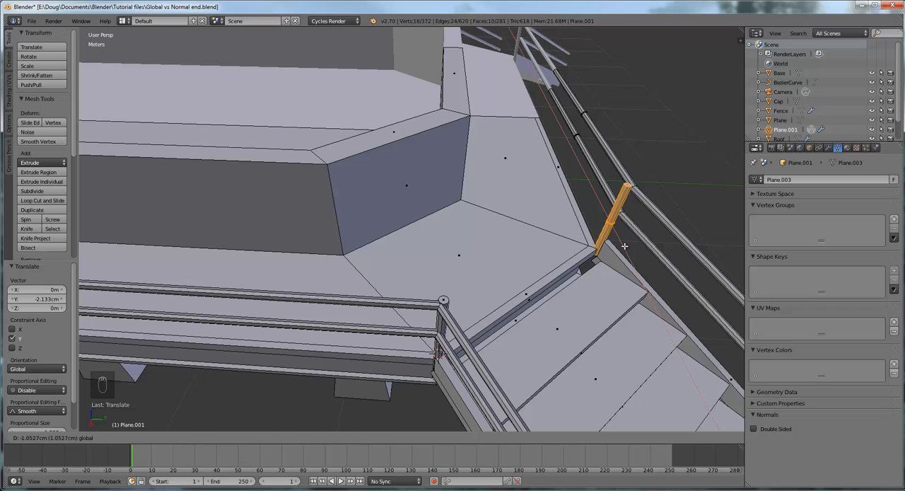
{"action": "left_click", "coordinate": [625, 246]}
- Move the far corner post about 2.2 cm along X and about 2.2 cm along Y towards the rail joint
{"action": "middle_click_drag", "start_coordinate": [575, 279], "coordinate": [578, 270]}
{"action": "middle_click_drag", "start_coordinate": [532, 302], "coordinate": [526, 304]}
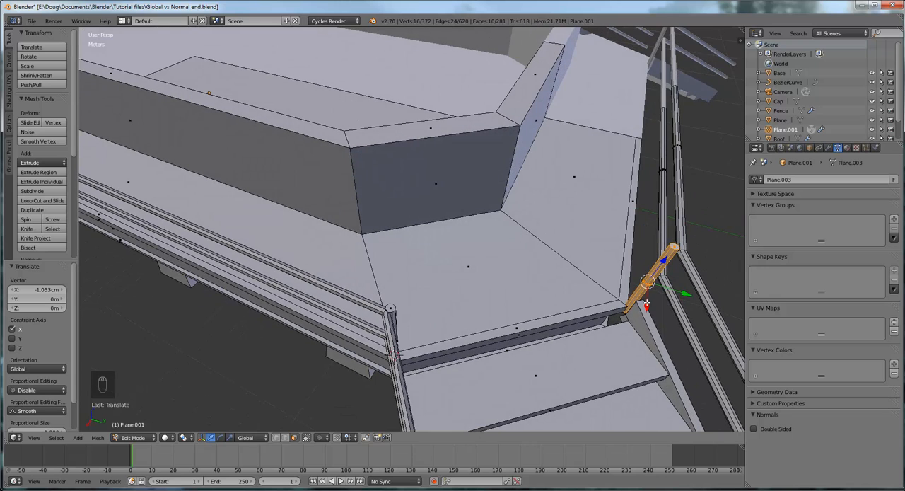
{"action": "left_click_drag", "start_coordinate": [648, 308], "coordinate": [649, 310]}
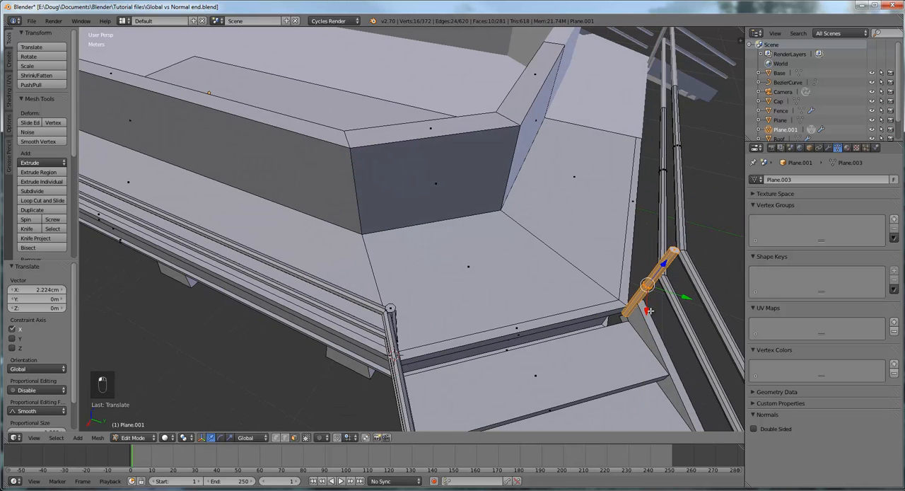
{"action": "key", "text": "g"}
{"action": "key", "text": "y"}
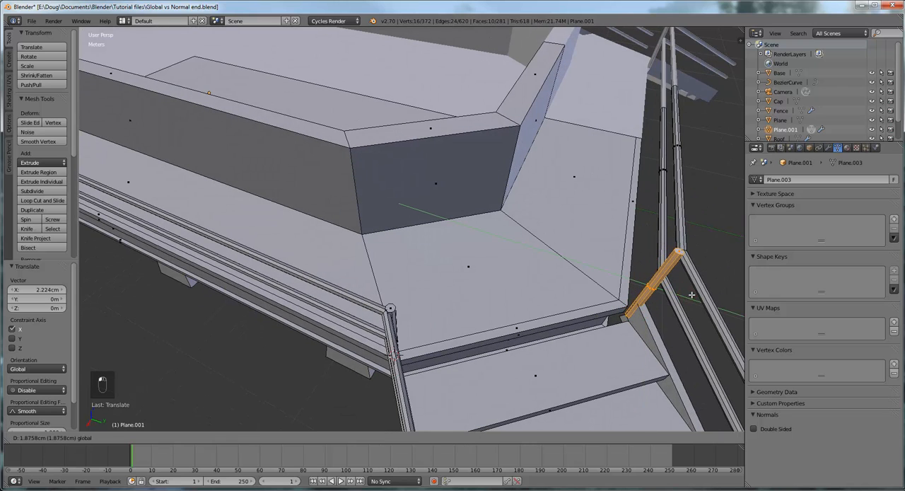
{"action": "left_click", "coordinate": [692, 295]}
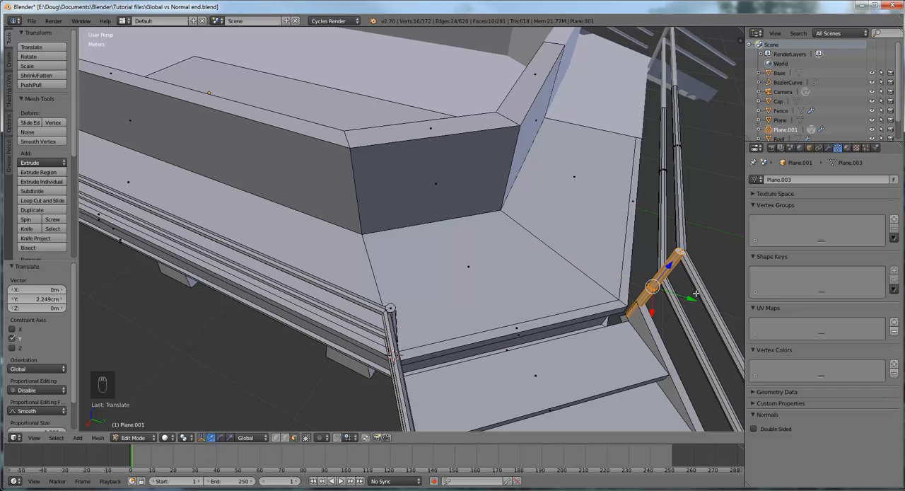
- Align the far corner post with the rail bend, moving it freely about -1.1 cm X, -4.5 cm Y and -1.6 cm Z
{"action": "middle_click_drag", "start_coordinate": [696, 293], "coordinate": [626, 259]}
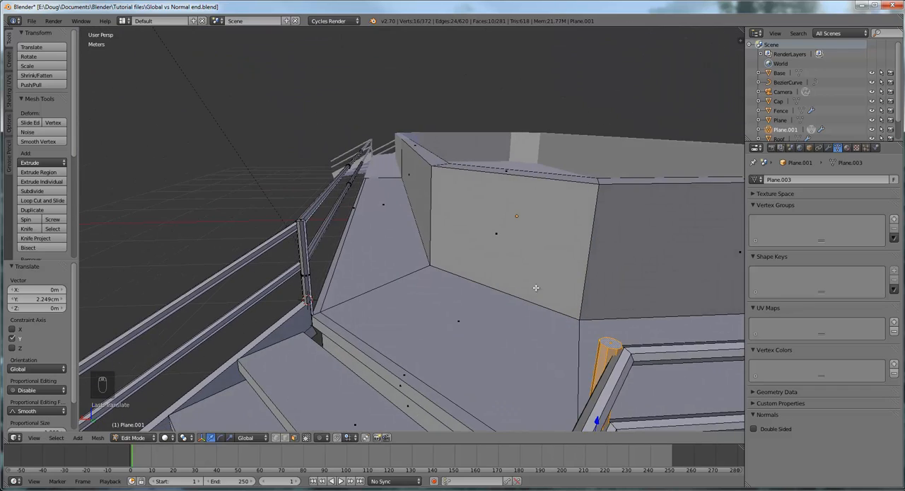
{"action": "middle_click_drag", "start_coordinate": [536, 287], "coordinate": [638, 307]}
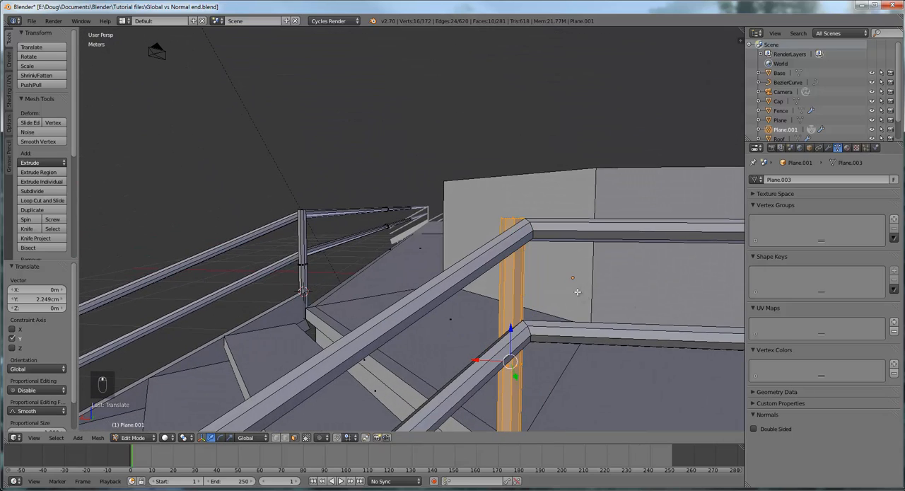
{"action": "middle_click_drag", "start_coordinate": [526, 262], "coordinate": [343, 278]}
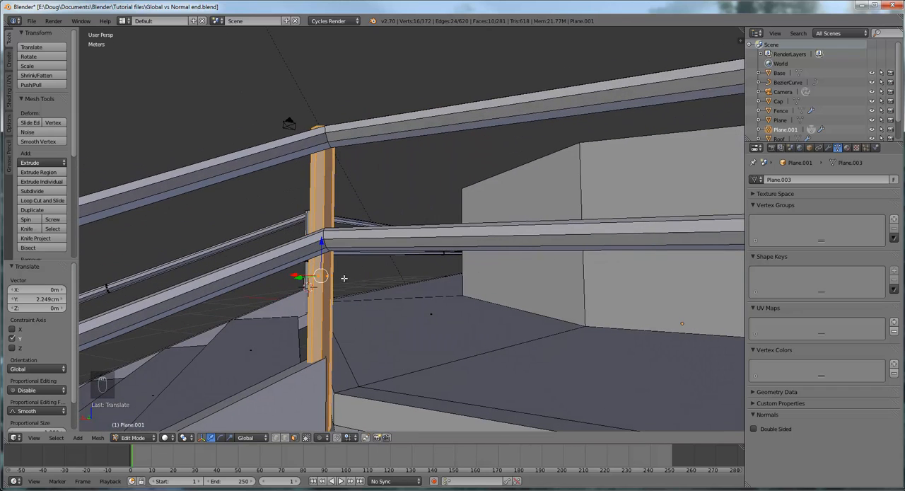
{"action": "left_click_drag", "start_coordinate": [320, 276], "coordinate": [334, 278]}
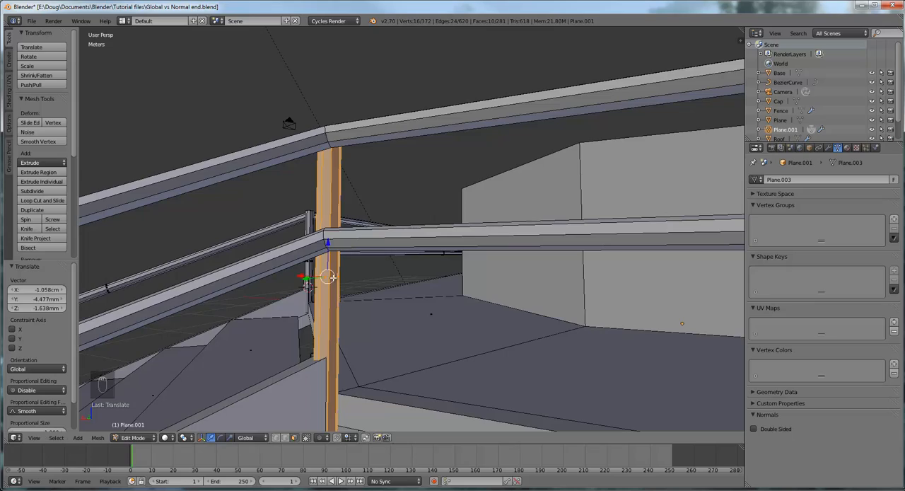
{"action": "scroll", "coordinate": [328, 305], "scroll_direction": "down", "scroll_amount": 8}
{"action": "middle_click_drag", "start_coordinate": [413, 317], "coordinate": [498, 345]}
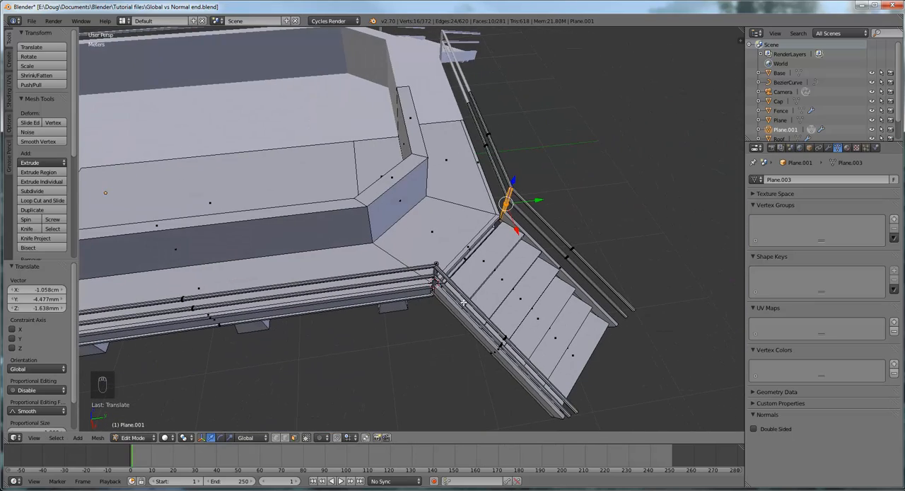
- Select the whole linked original post at the near stair corner and duplicate it about -1 m along Y beside the platform railing
{"action": "scroll", "coordinate": [463, 303], "scroll_direction": "up", "scroll_amount": 3}
{"action": "middle_click_drag", "start_coordinate": [496, 305], "coordinate": [430, 331]}
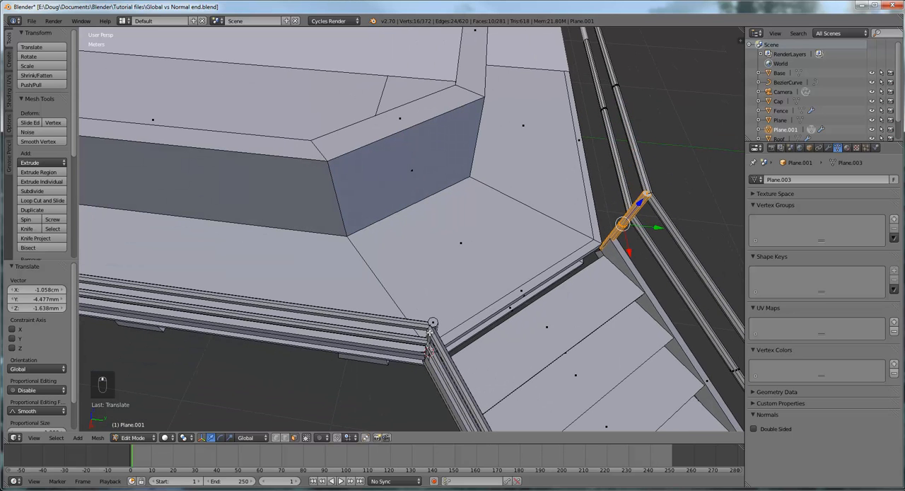
{"action": "scroll", "coordinate": [332, 273], "scroll_direction": "down", "scroll_amount": 4}
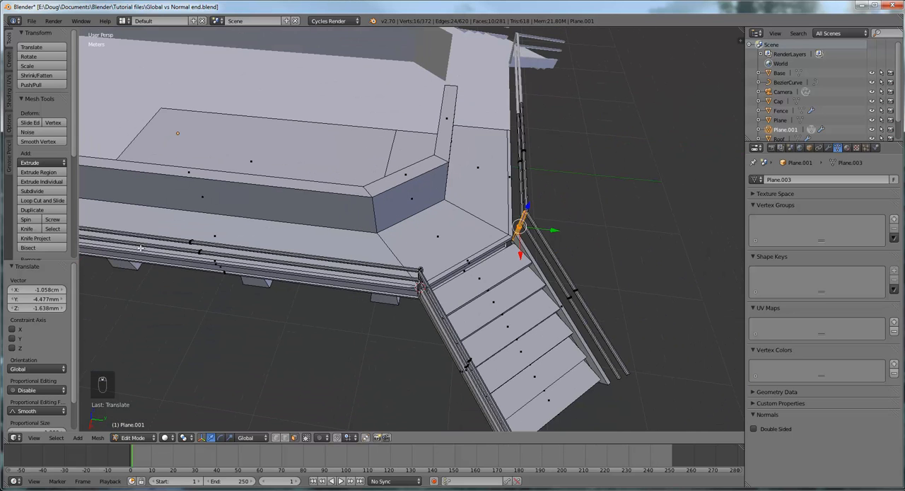
{"action": "scroll", "coordinate": [463, 306], "scroll_direction": "up", "scroll_amount": 3}
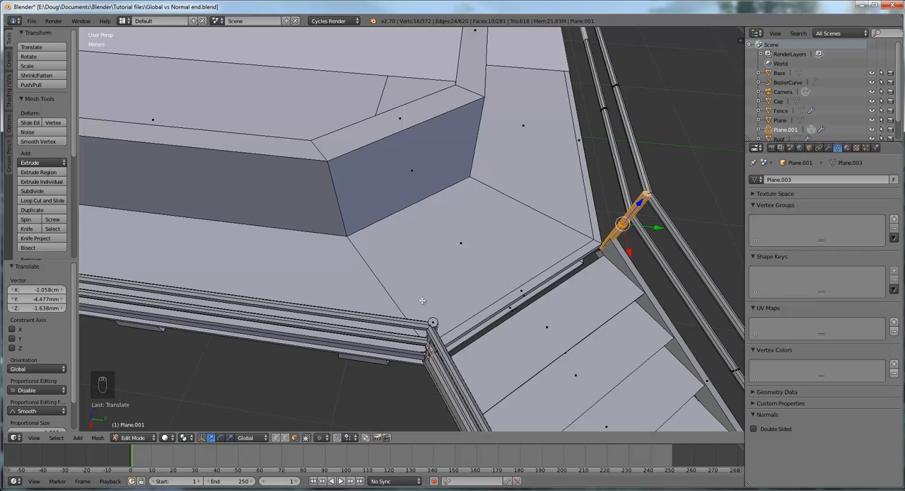
{"action": "right_click", "coordinate": [435, 322]}
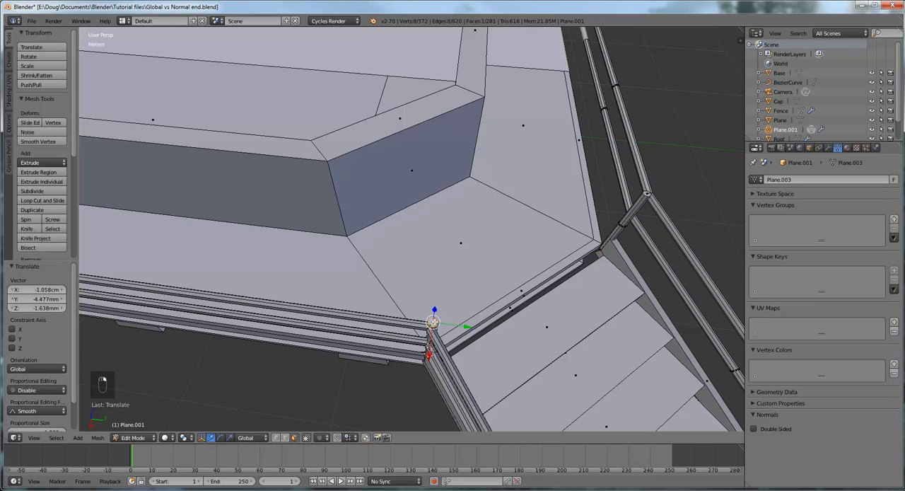
{"action": "scroll", "coordinate": [438, 324], "scroll_direction": "up", "scroll_amount": 3}
{"action": "scroll", "coordinate": [522, 340], "scroll_direction": "down", "scroll_amount": 4}
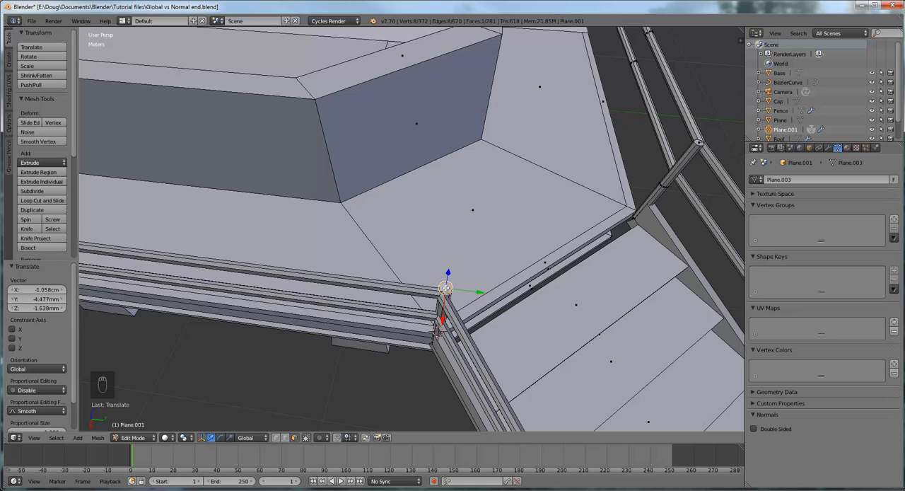
{"action": "key", "text": "l"}
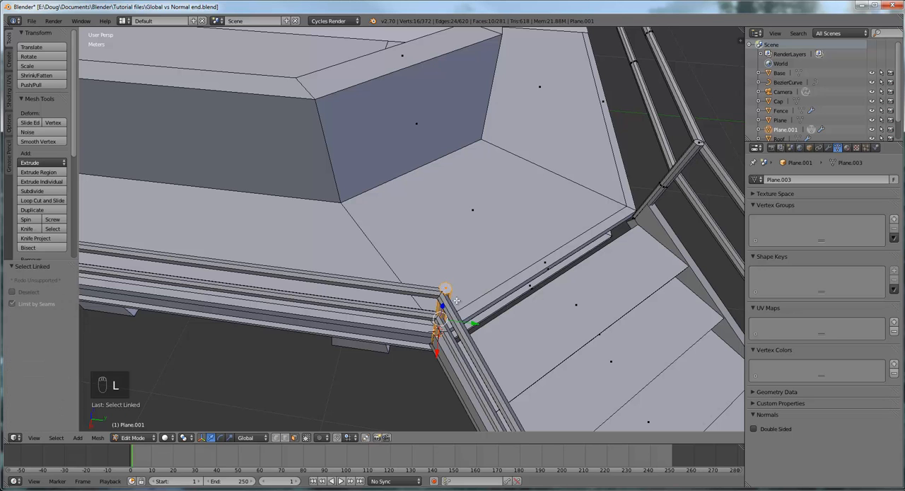
{"action": "middle_click_drag", "start_coordinate": [453, 301], "coordinate": [464, 327]}
{"action": "scroll", "coordinate": [464, 327], "scroll_direction": "down", "scroll_amount": 2}
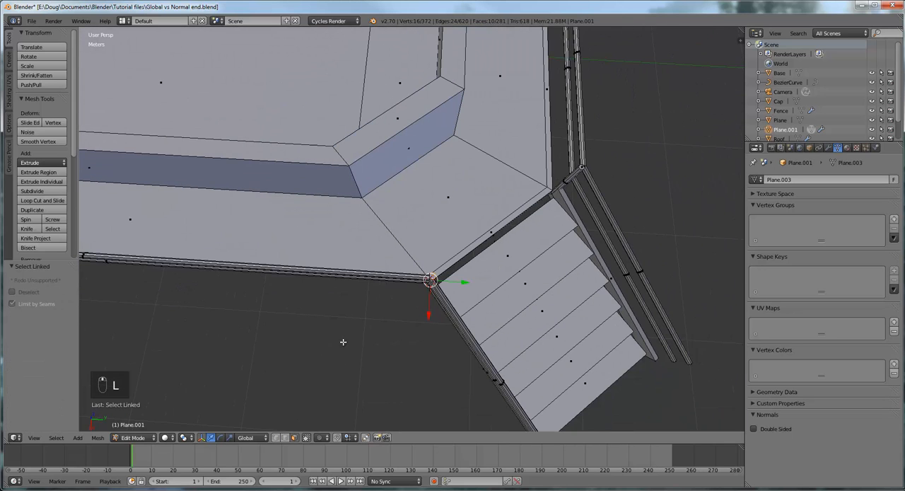
{"action": "scroll", "coordinate": [384, 324], "scroll_direction": "down", "scroll_amount": 2}
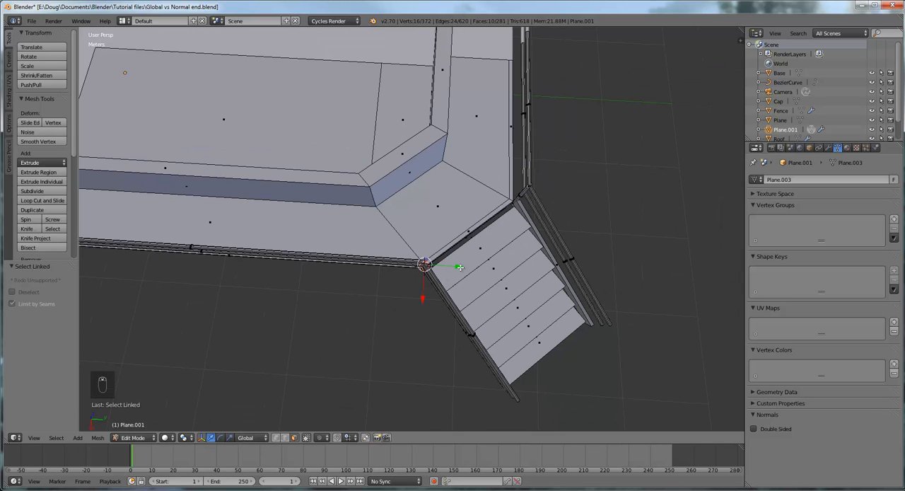
{"action": "middle_click_drag", "start_coordinate": [460, 267], "coordinate": [463, 237]}
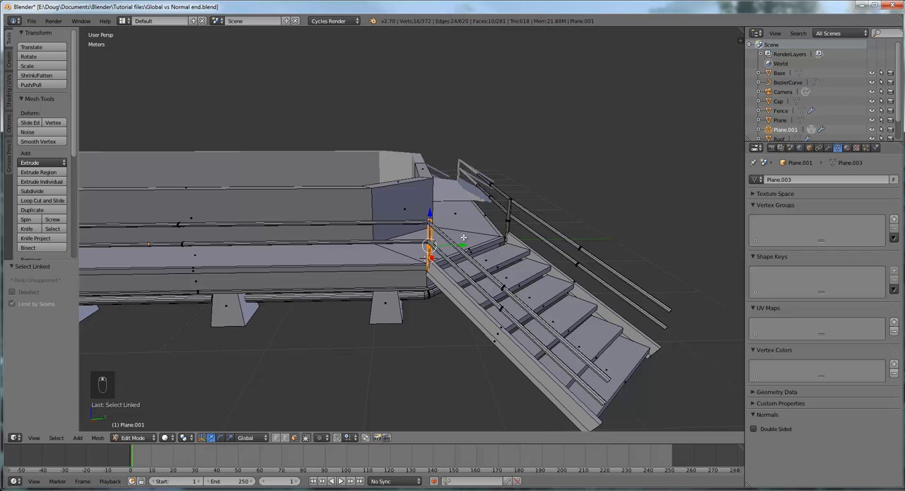
{"action": "key", "text": "shift+d"}
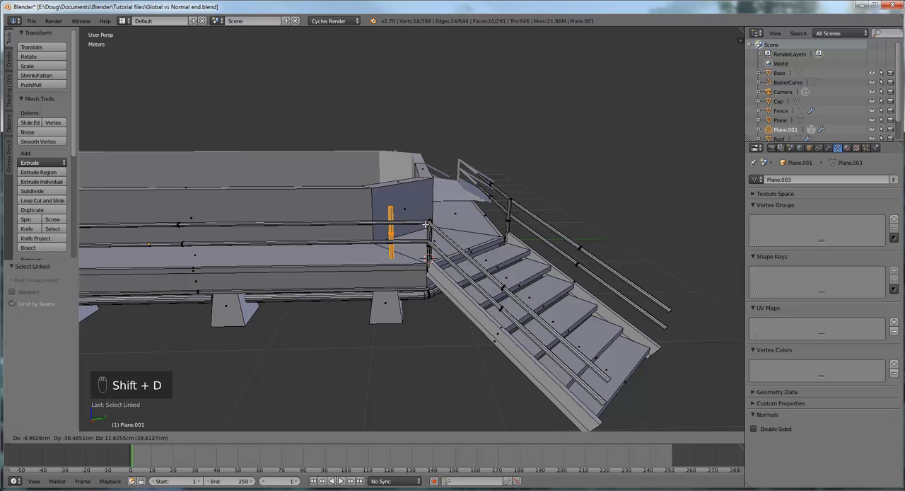
{"action": "right_click", "coordinate": [426, 225]}
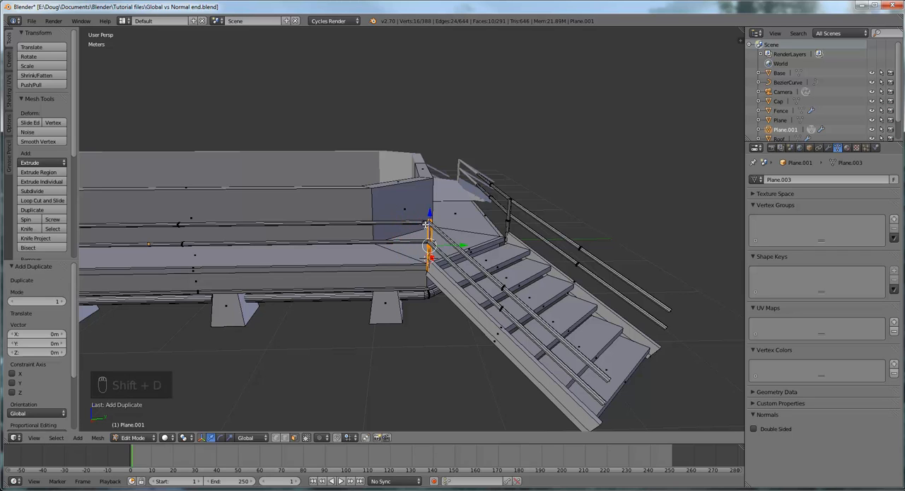
{"action": "key", "text": "g"}
{"action": "key", "text": "x"}
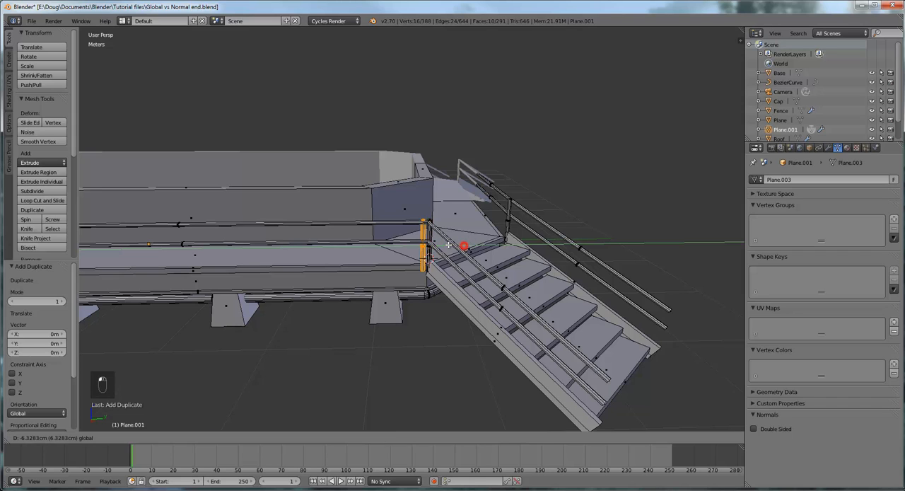
{"action": "left_click", "coordinate": [359, 246]}
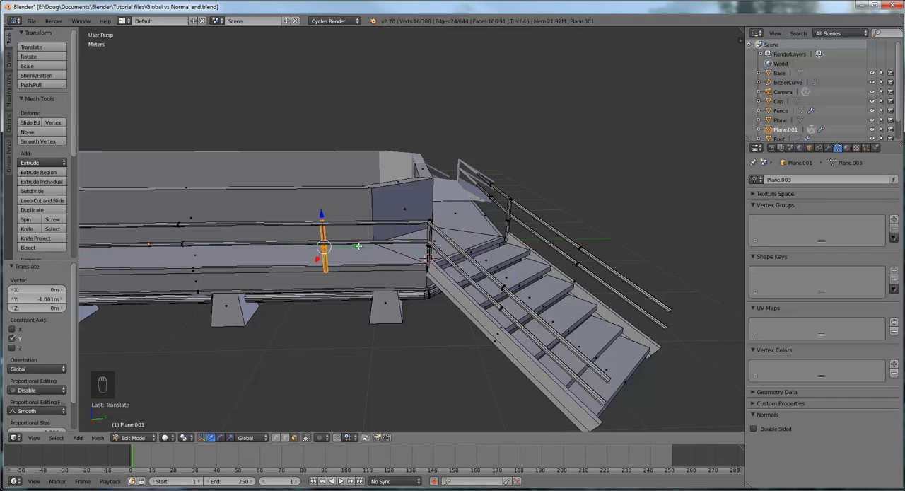
- In right view, duplicate the new railing post and place the copy about -96 cm further along Y
{"action": "key", "text": "KP_1"}
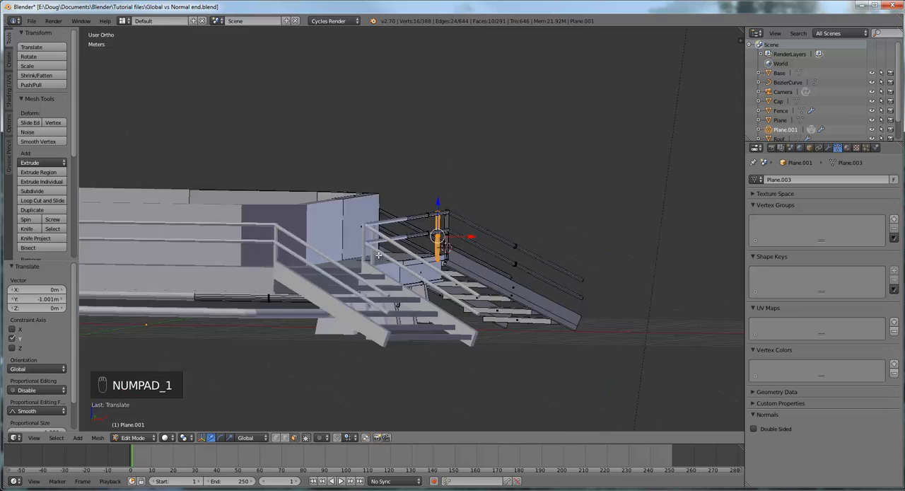
{"action": "key", "text": "KP_3"}
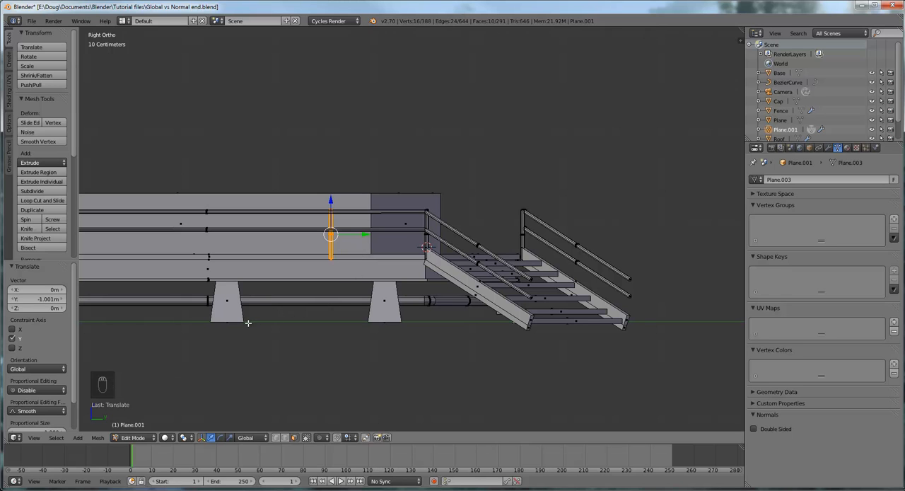
{"action": "middle_click_drag", "start_coordinate": [248, 323], "coordinate": [423, 333], "text": "shift"}
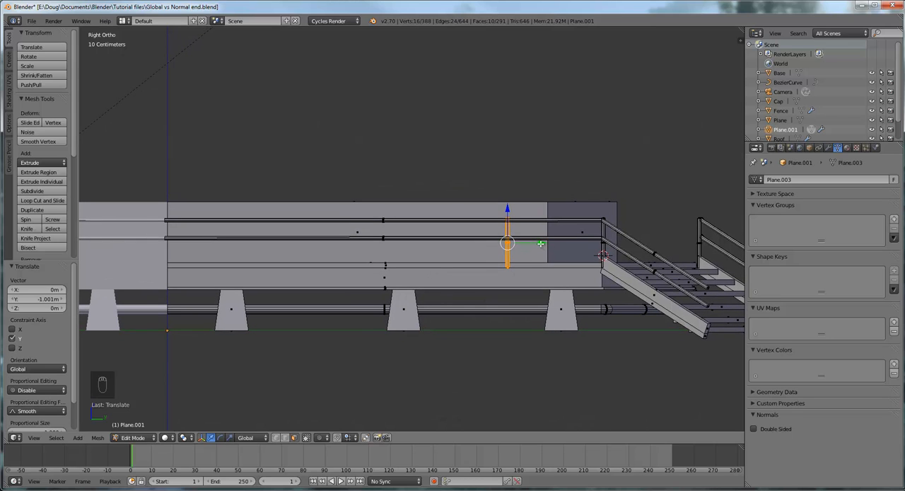
{"action": "key", "text": "shift+d"}
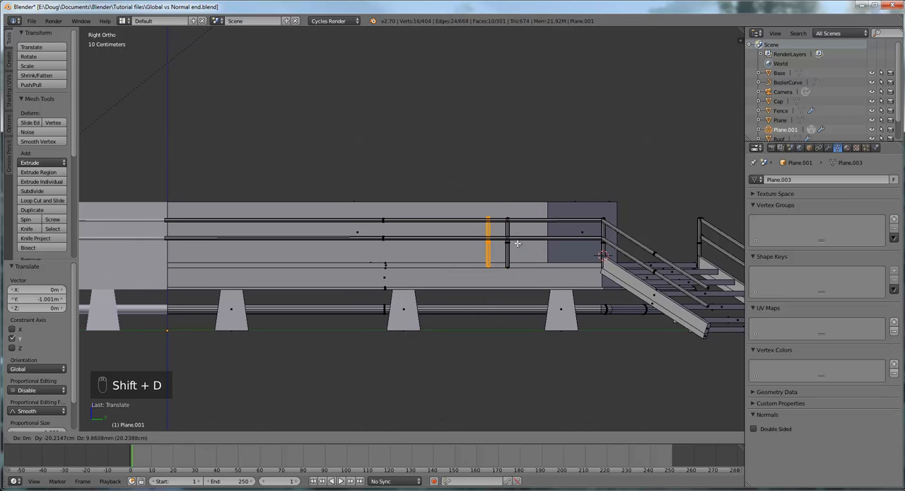
{"action": "right_click", "coordinate": [533, 244]}
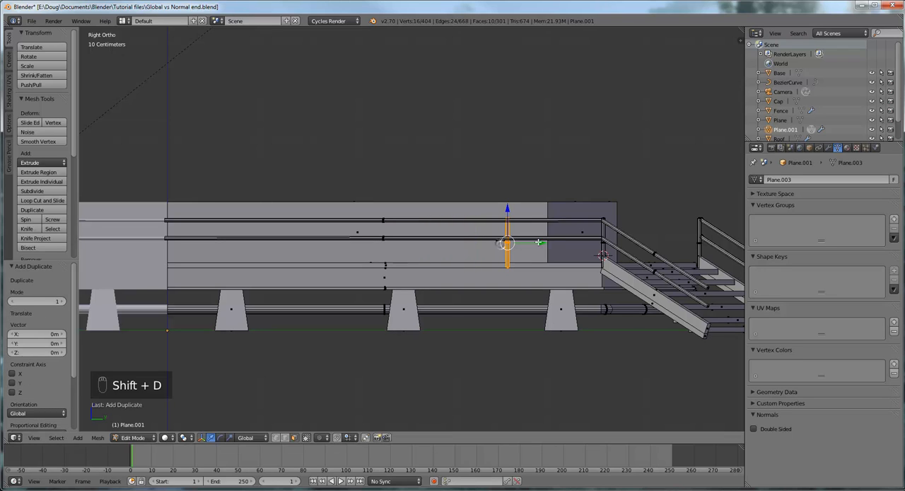
{"action": "key", "text": "g"}
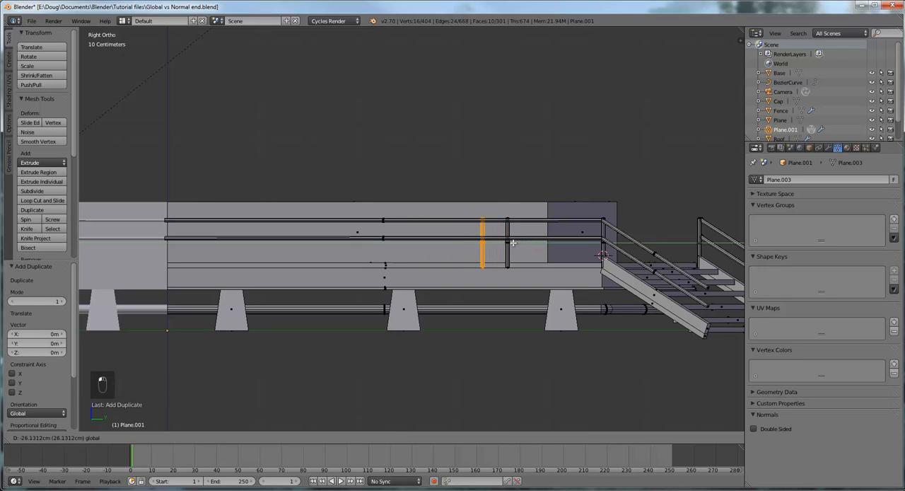
{"action": "left_click", "coordinate": [450, 244]}
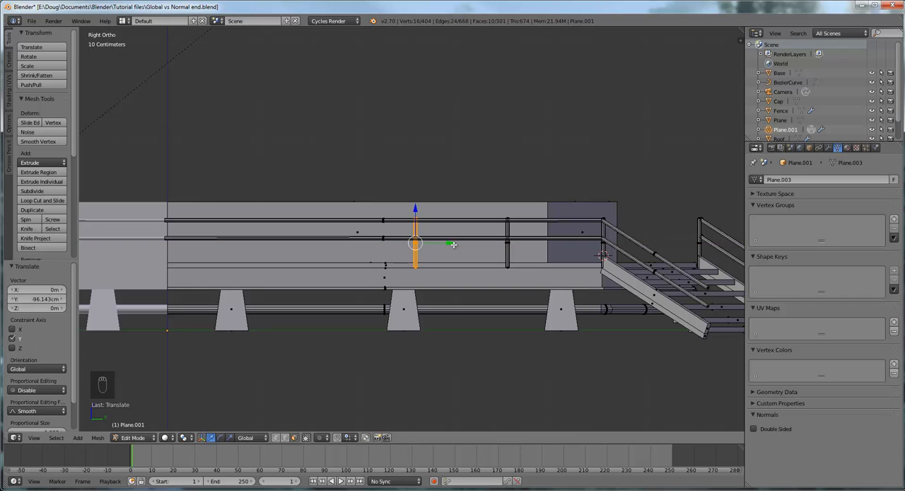
- Duplicate the latest railing post again and place the copy about -1.05 m further along Y
{"action": "key", "text": "shift+d"}
{"action": "right_click", "coordinate": [453, 244]}
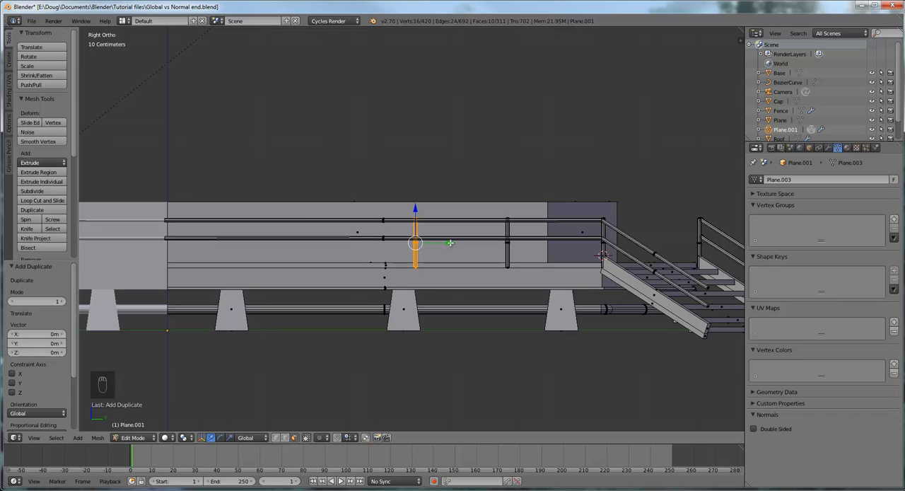
{"action": "left_click_drag", "start_coordinate": [449, 243], "coordinate": [349, 241]}
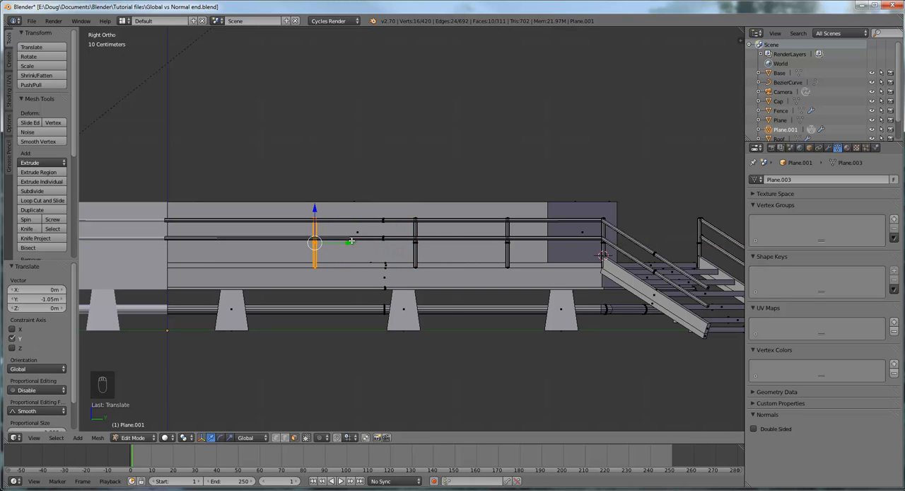
- Duplicate the latest platform railing post and place the copy about -98 cm further along Y
{"action": "key", "text": "shift+d"}
{"action": "right_click", "coordinate": [348, 243]}
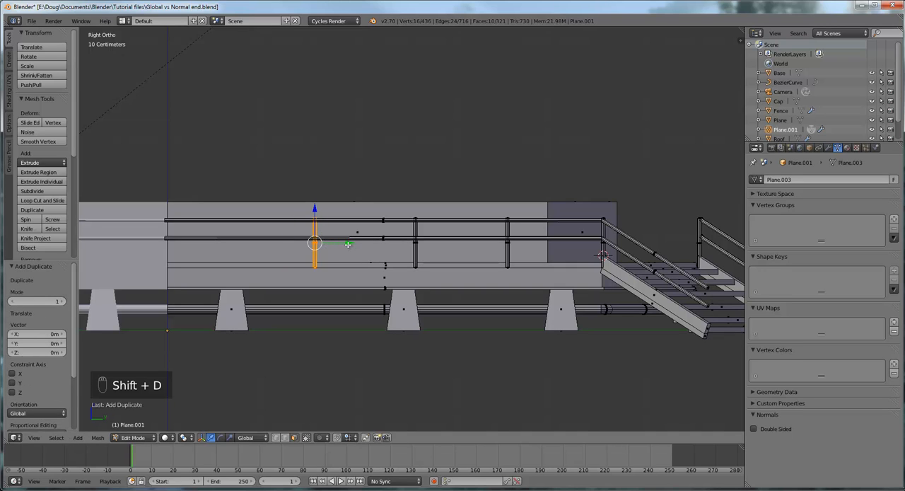
{"action": "left_click_drag", "start_coordinate": [344, 243], "coordinate": [252, 239]}
{"action": "scroll", "coordinate": [253, 239], "scroll_direction": "down", "scroll_amount": 3}
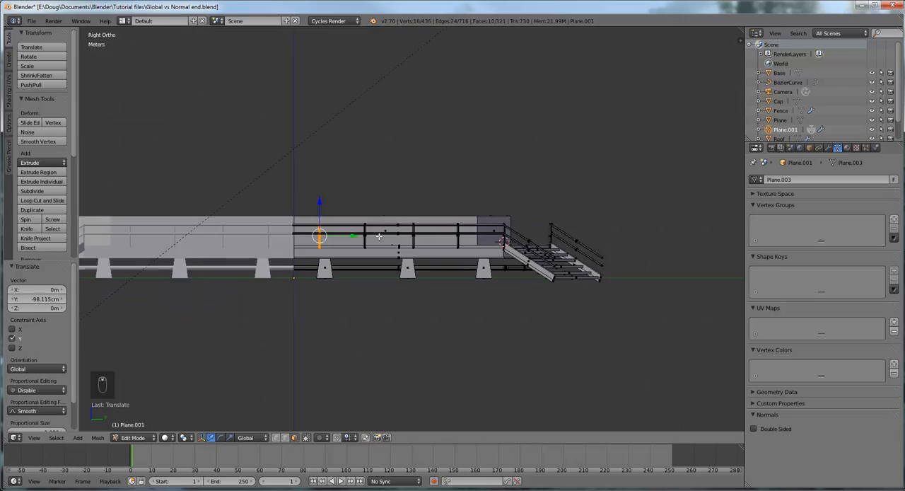
- Select the whole linked railing post at the far stair corner, where the end rails meet the stair rails
{"action": "middle_click_drag", "start_coordinate": [252, 239], "coordinate": [424, 249]}
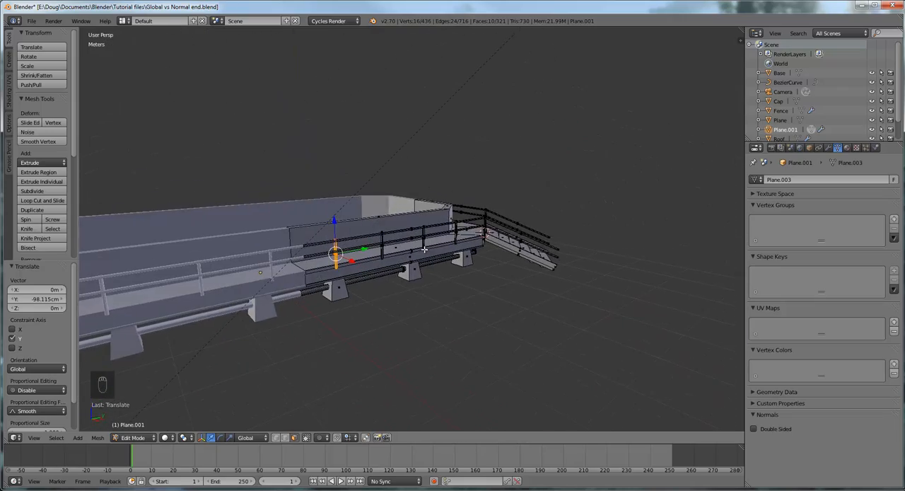
{"action": "middle_click_drag", "start_coordinate": [474, 230], "coordinate": [351, 245]}
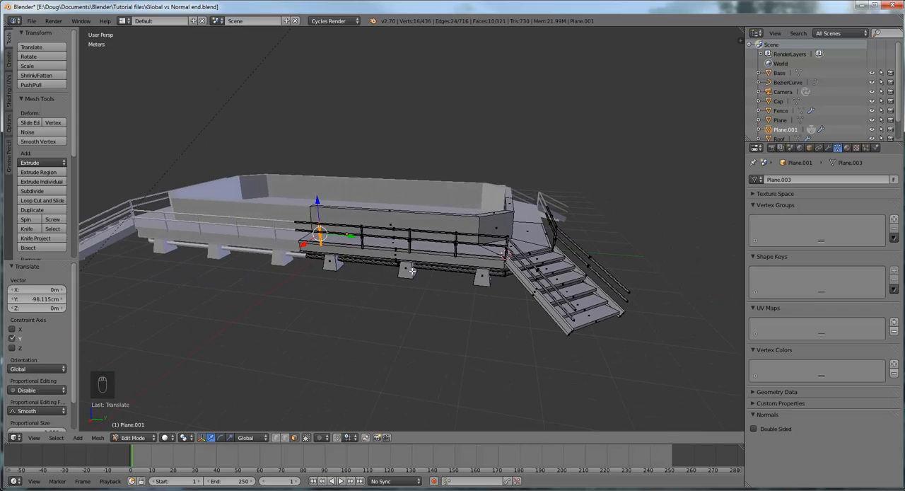
{"action": "middle_click_drag", "start_coordinate": [551, 262], "coordinate": [427, 260]}
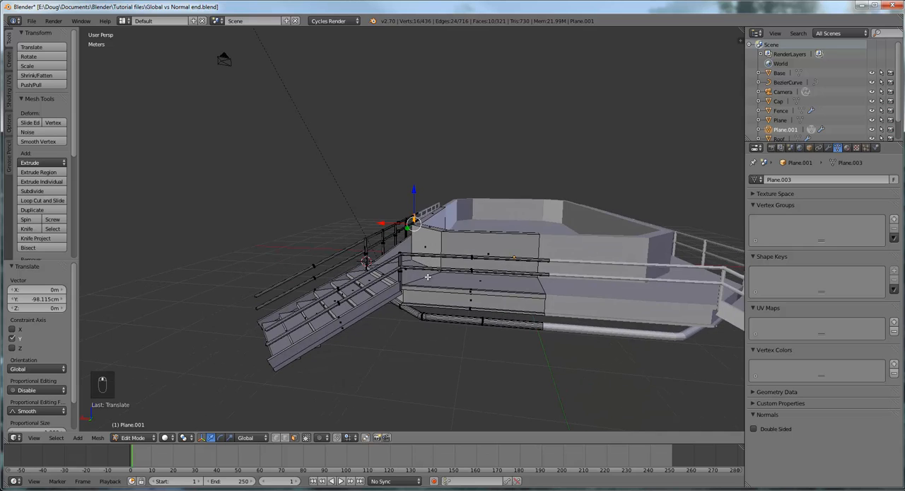
{"action": "scroll", "coordinate": [427, 277], "scroll_direction": "up", "scroll_amount": 5}
{"action": "scroll", "coordinate": [487, 268], "scroll_direction": "down", "scroll_amount": 2}
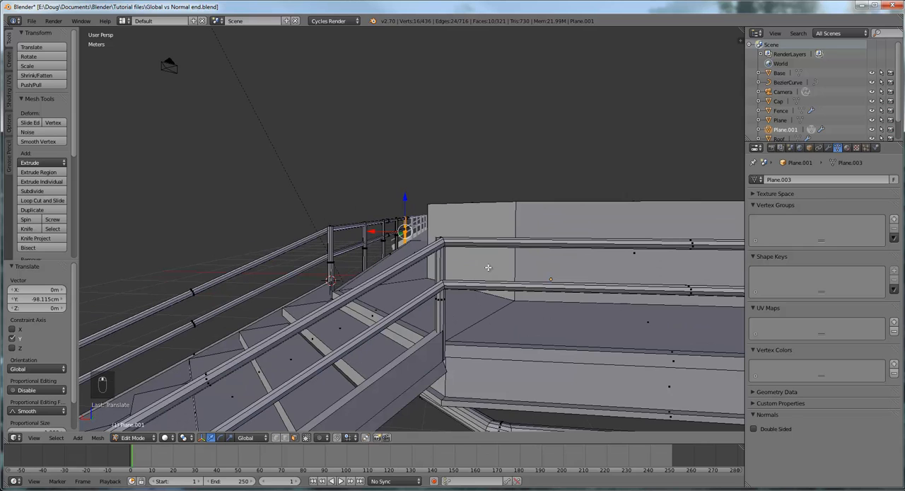
{"action": "middle_click_drag", "start_coordinate": [487, 267], "coordinate": [487, 267]}
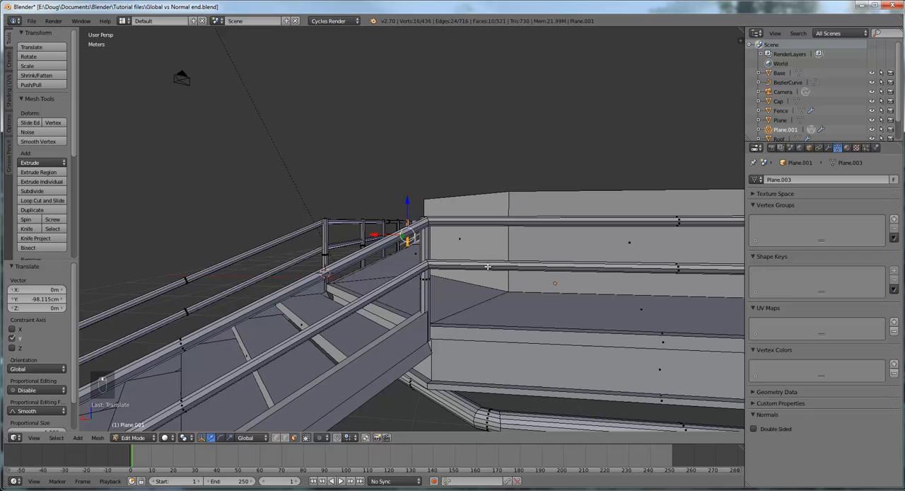
{"action": "right_click", "coordinate": [426, 245]}
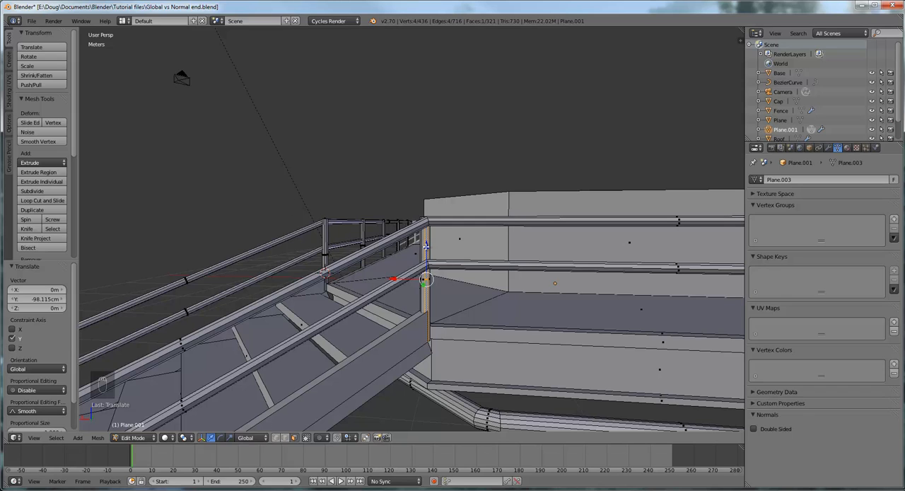
{"action": "key", "text": "l"}
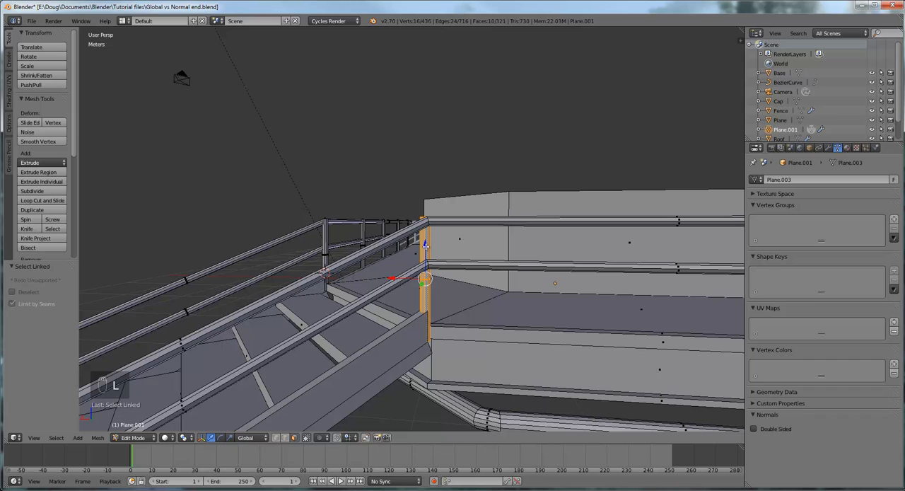
- Show the selected far corner post and the end railing in front view with wireframe shading
{"action": "scroll", "coordinate": [503, 251], "scroll_direction": "down", "scroll_amount": 5}
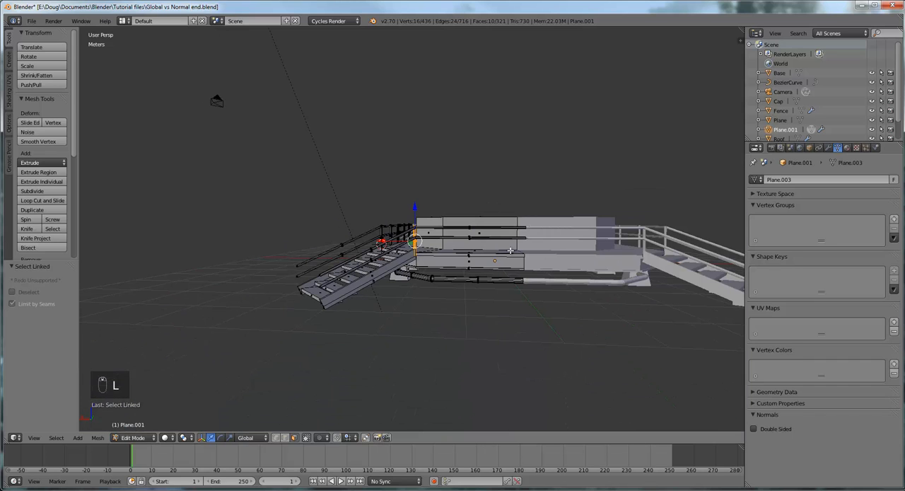
{"action": "key", "text": "KP_1"}
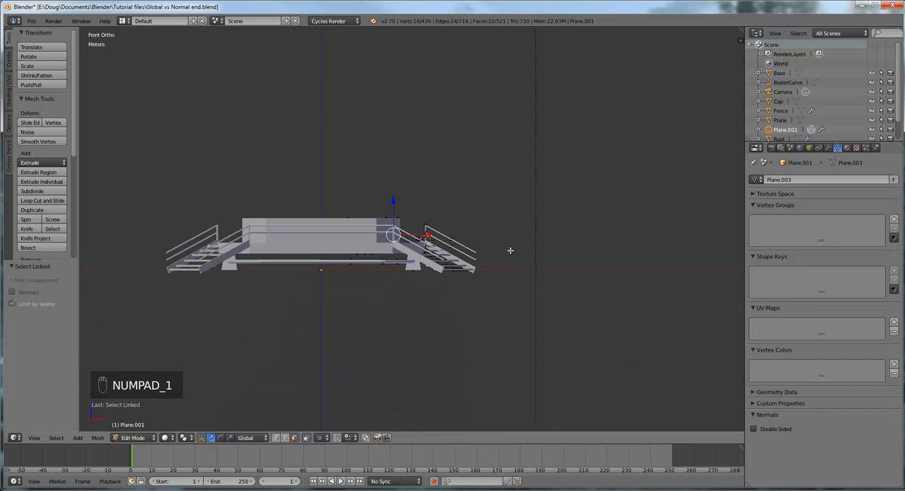
{"action": "key", "text": "KP_3"}
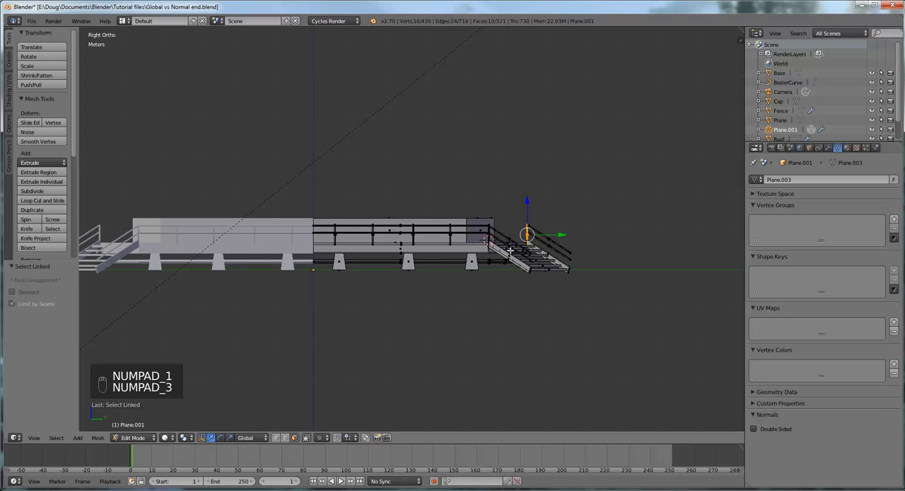
{"action": "key", "text": "KP_7"}
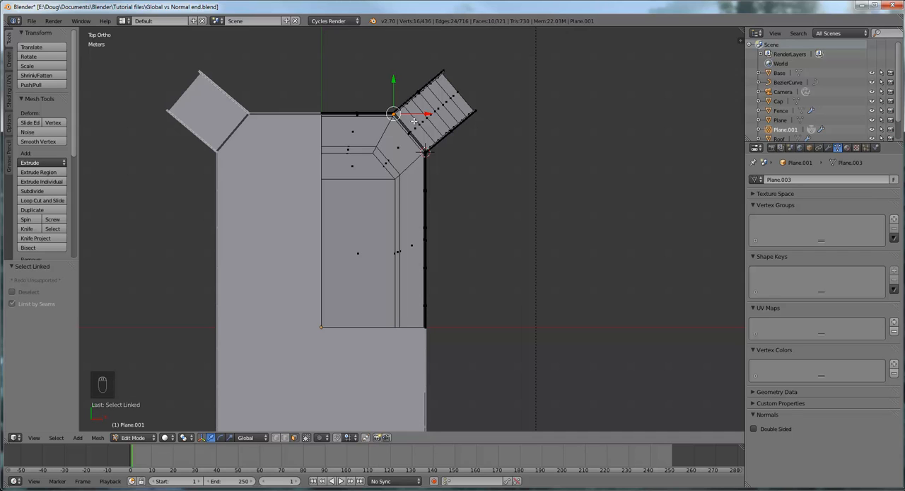
{"action": "key", "text": "KP_9"}
{"action": "key", "text": "KP_8"}
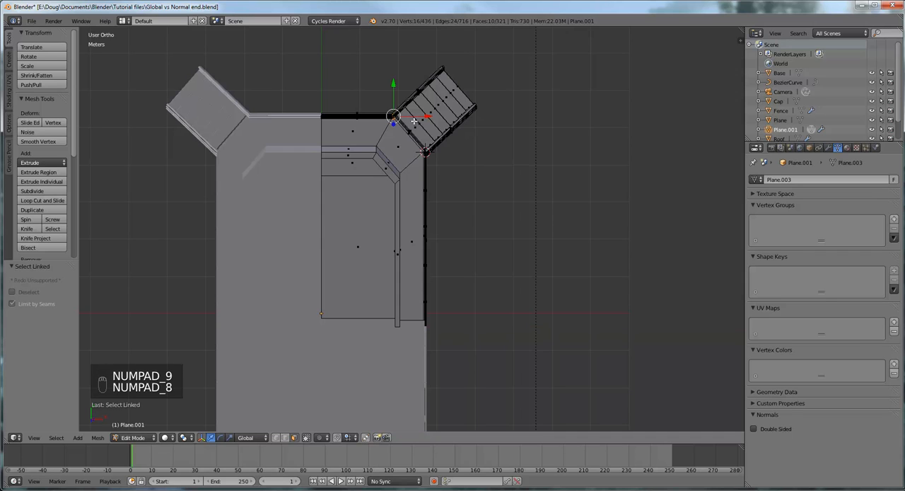
{"action": "key", "text": "KP_7"}
{"action": "key", "text": "KP_4"}
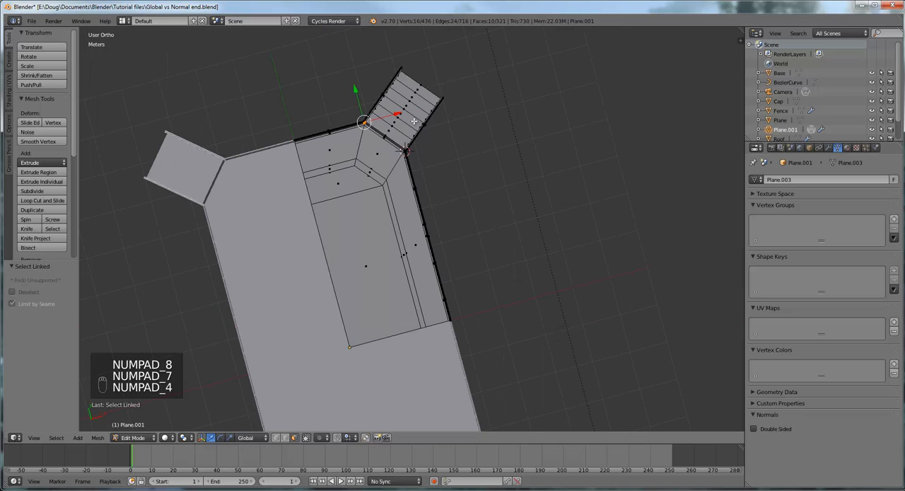
{"action": "key", "text": "KP_1"}
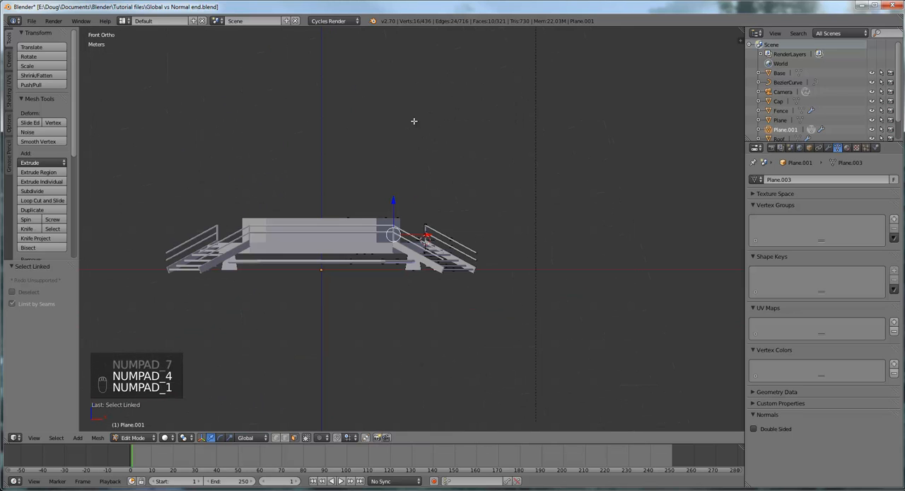
{"action": "scroll", "coordinate": [423, 169], "scroll_direction": "up", "scroll_amount": 6}
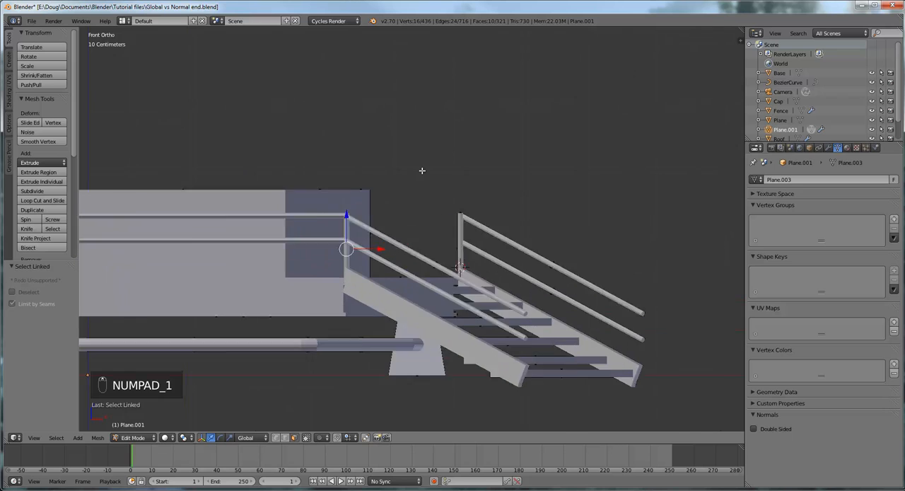
{"action": "scroll", "coordinate": [423, 170], "scroll_direction": "down", "scroll_amount": 4}
{"action": "scroll", "coordinate": [423, 170], "scroll_direction": "up", "scroll_amount": 3}
{"action": "scroll", "coordinate": [420, 172], "scroll_direction": "down", "scroll_amount": 2}
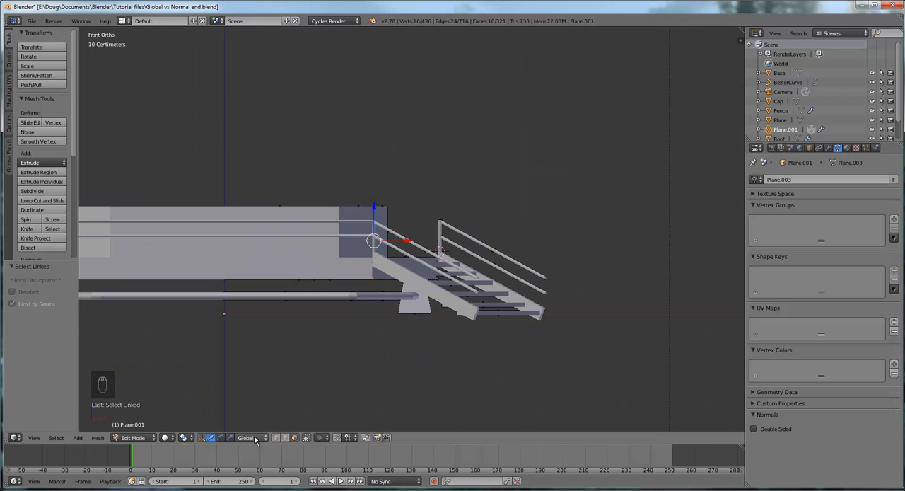
{"action": "left_click", "coordinate": [165, 437]}
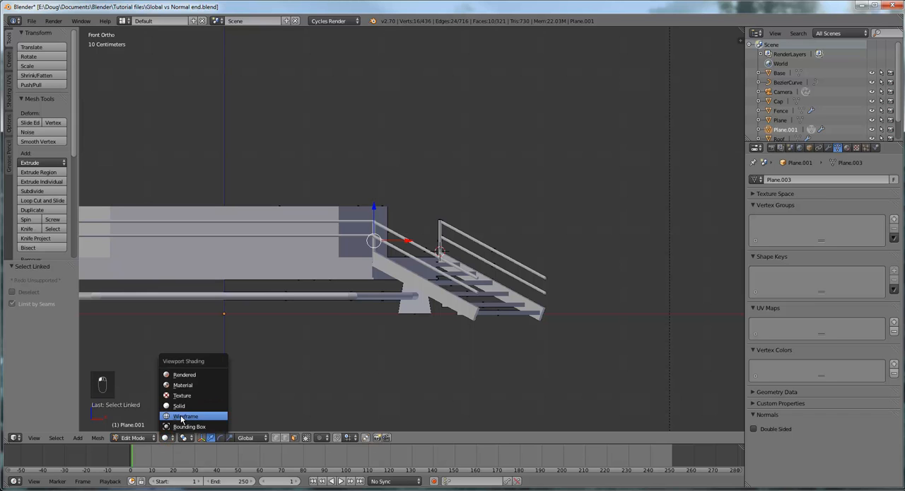
{"action": "left_click", "coordinate": [181, 415]}
{"action": "scroll", "coordinate": [379, 290], "scroll_direction": "up", "scroll_amount": 2}
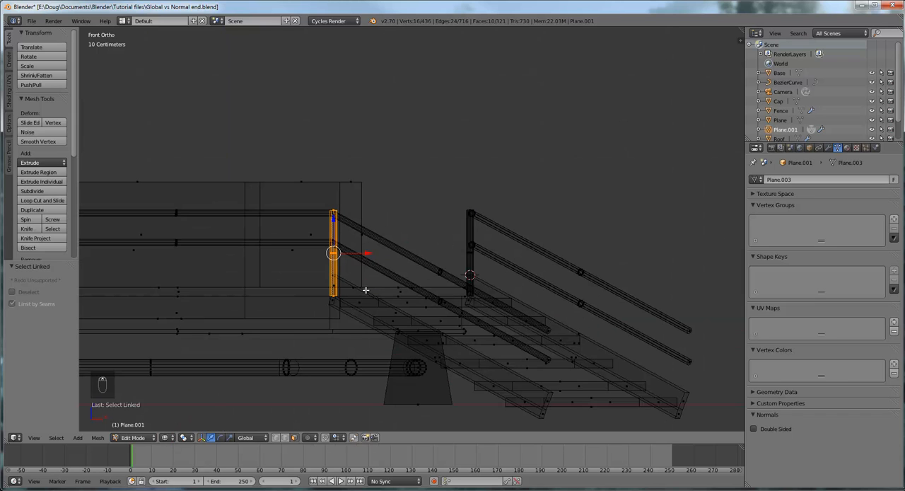
{"action": "middle_click_drag", "start_coordinate": [348, 291], "coordinate": [554, 290], "text": "shift"}
{"action": "scroll", "coordinate": [552, 290], "scroll_direction": "up", "scroll_amount": 2}
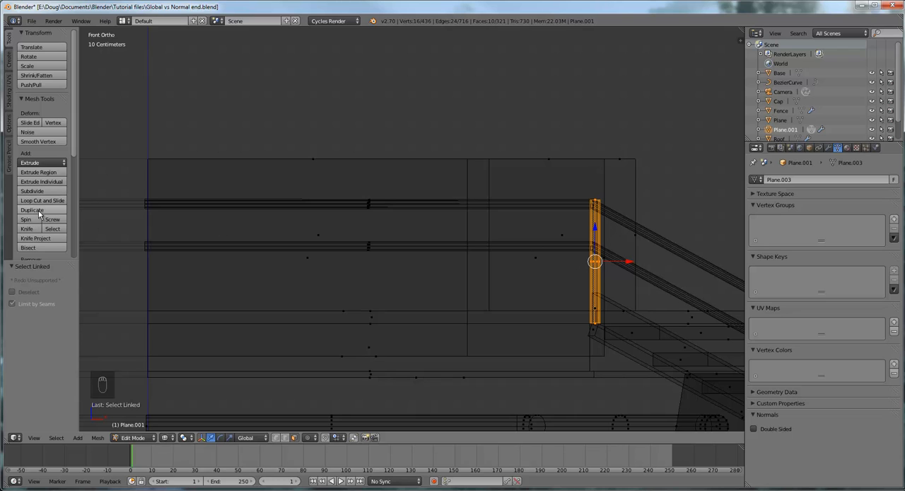
- Duplicate the far corner post and place the copy about -78 cm along X on the end railing
{"action": "left_click", "coordinate": [32, 209]}
{"action": "right_click", "coordinate": [700, 157]}
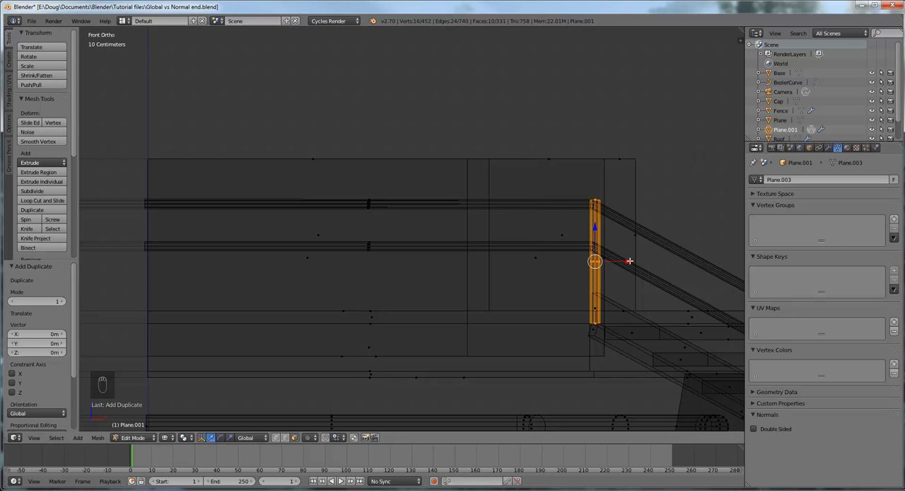
{"action": "left_click_drag", "start_coordinate": [630, 261], "coordinate": [441, 253]}
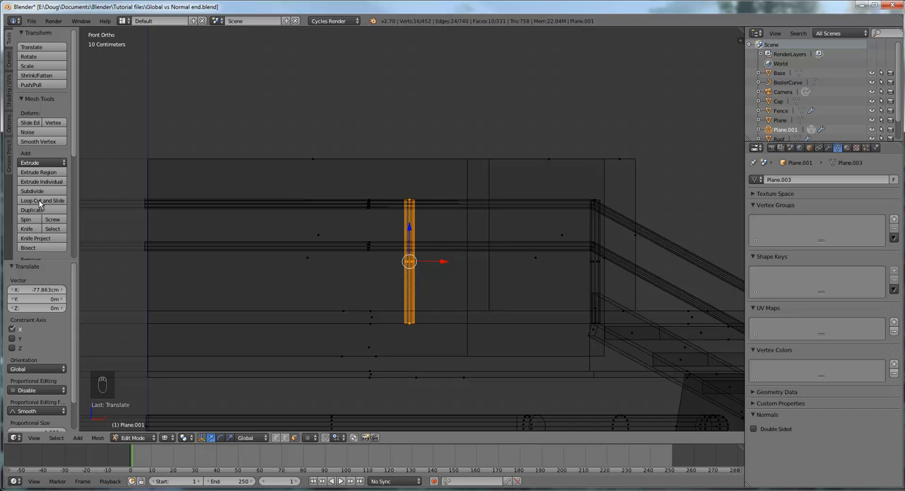
- Duplicate the new end railing post and place the copy about -75 cm further along X
{"action": "left_click", "coordinate": [33, 210]}
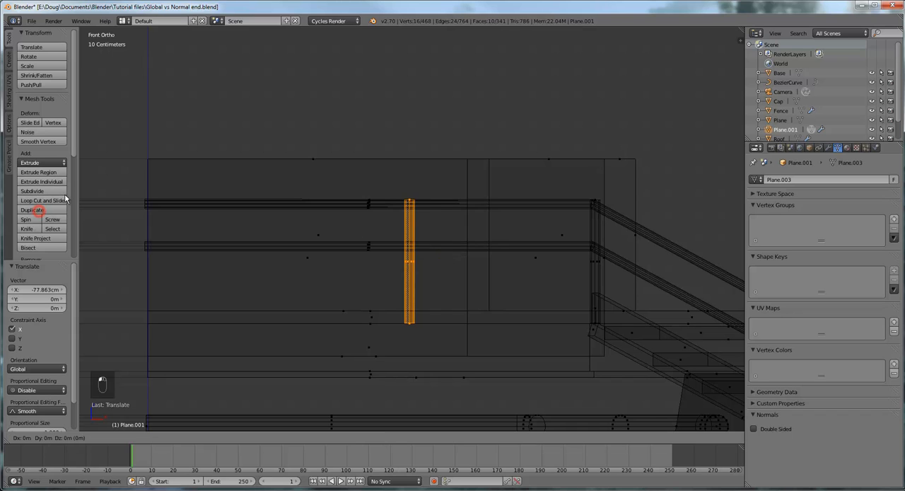
{"action": "right_click", "coordinate": [40, 97]}
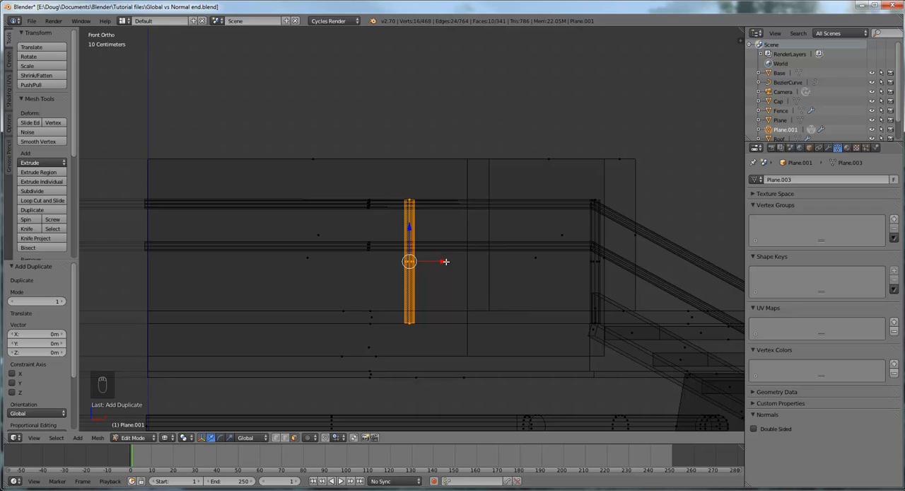
{"action": "key", "text": "g"}
{"action": "key", "text": "x"}
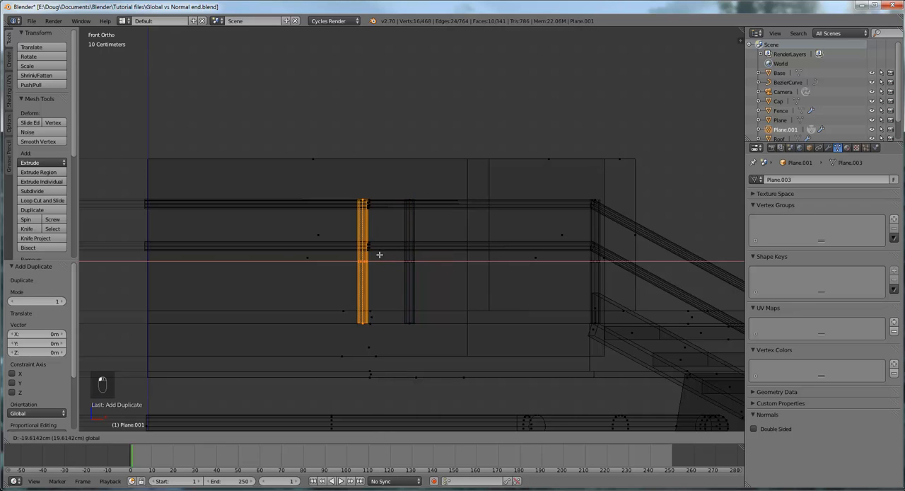
{"action": "left_click", "coordinate": [264, 247]}
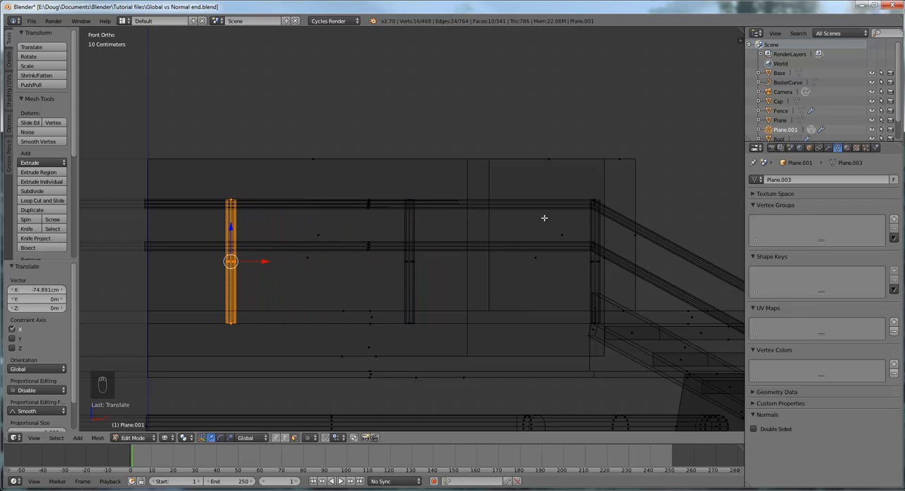
- Return the viewport to solid shading in a perspective view of the stair top
{"action": "scroll", "coordinate": [543, 218], "scroll_direction": "down", "scroll_amount": 5}
{"action": "middle_click_drag", "start_coordinate": [541, 219], "coordinate": [570, 236]}
{"action": "middle_click_drag", "start_coordinate": [588, 268], "coordinate": [429, 356]}
{"action": "scroll", "coordinate": [502, 263], "scroll_direction": "up", "scroll_amount": 10}
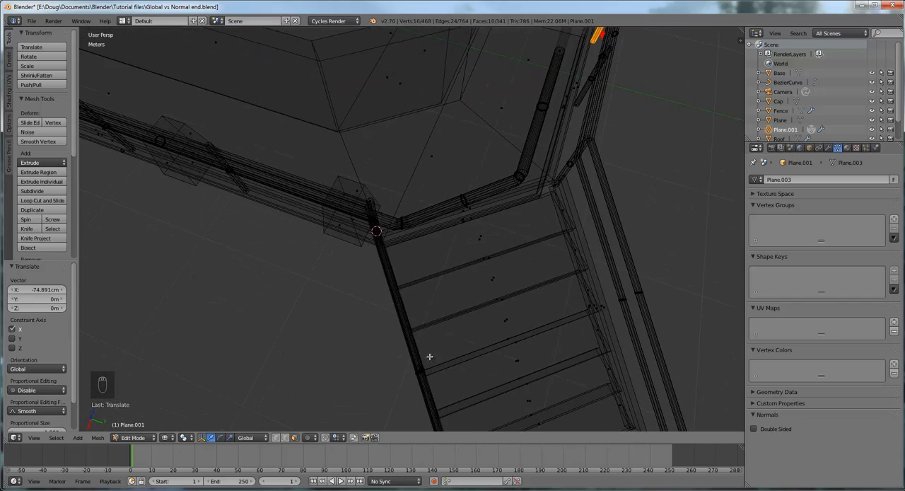
{"action": "middle_click_drag", "start_coordinate": [408, 210], "coordinate": [365, 205]}
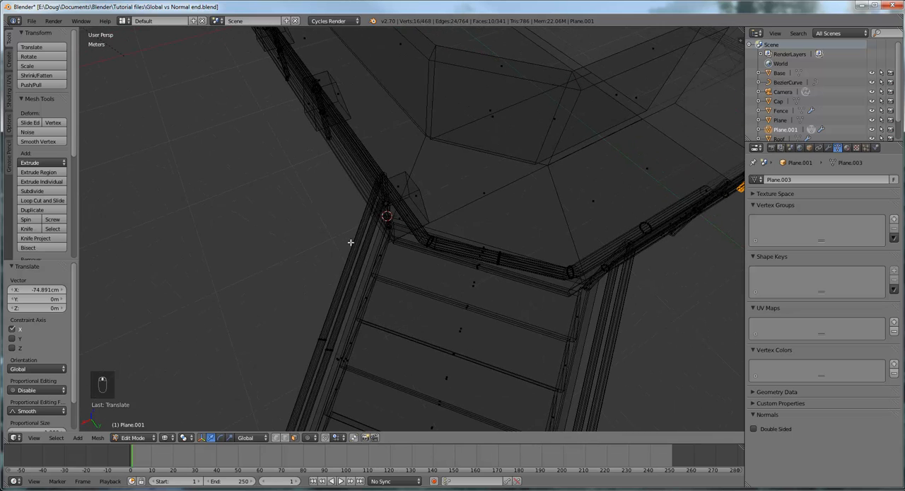
{"action": "left_click", "coordinate": [167, 439]}
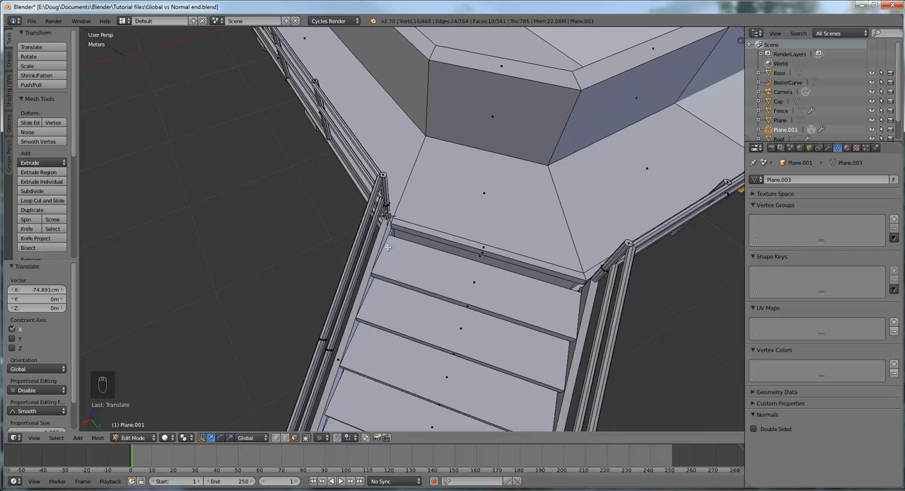
- Select the whole linked post at the near stair corner and show it in top view
{"action": "middle_click_drag", "start_coordinate": [423, 223], "coordinate": [403, 170]}
{"action": "right_click", "coordinate": [397, 182]}
{"action": "scroll", "coordinate": [397, 183], "scroll_direction": "up", "scroll_amount": 3}
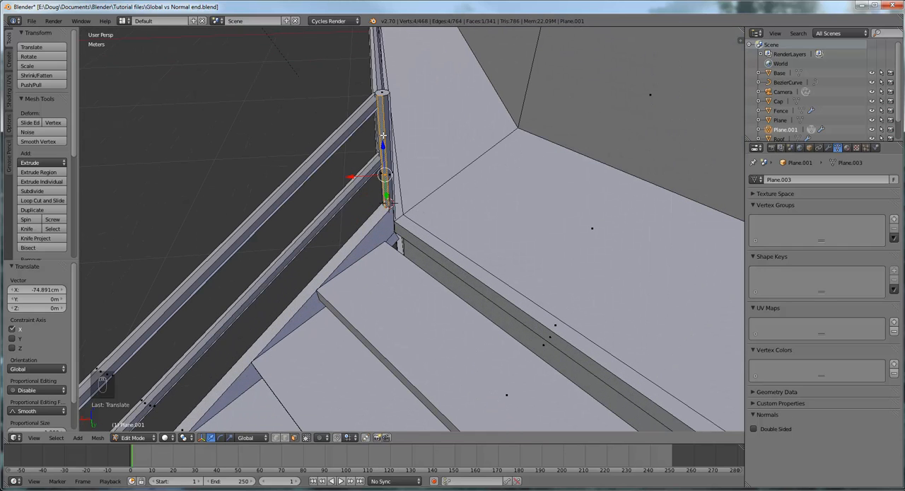
{"action": "key", "text": "d"}
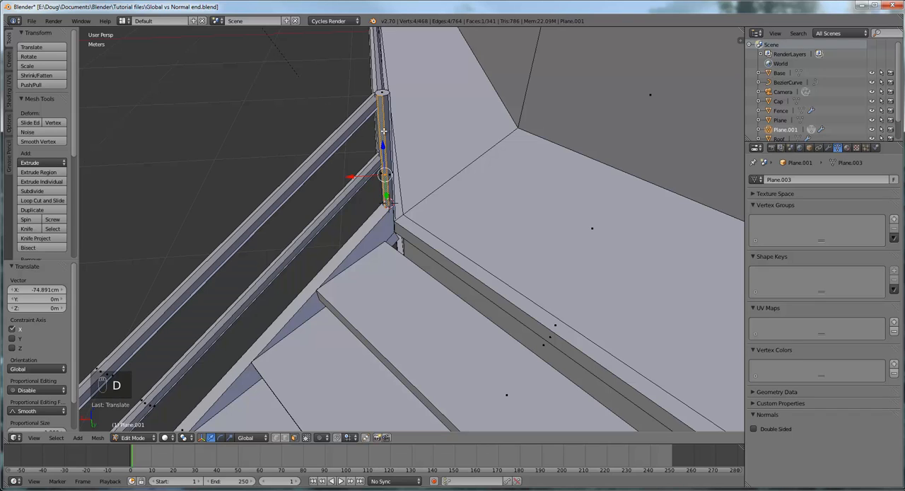
{"action": "key", "text": "l"}
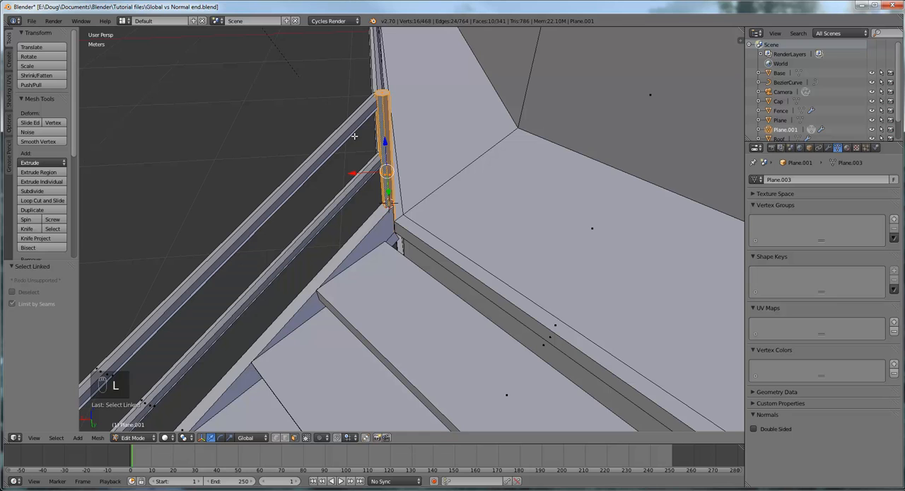
{"action": "middle_click_drag", "start_coordinate": [404, 161], "coordinate": [402, 168]}
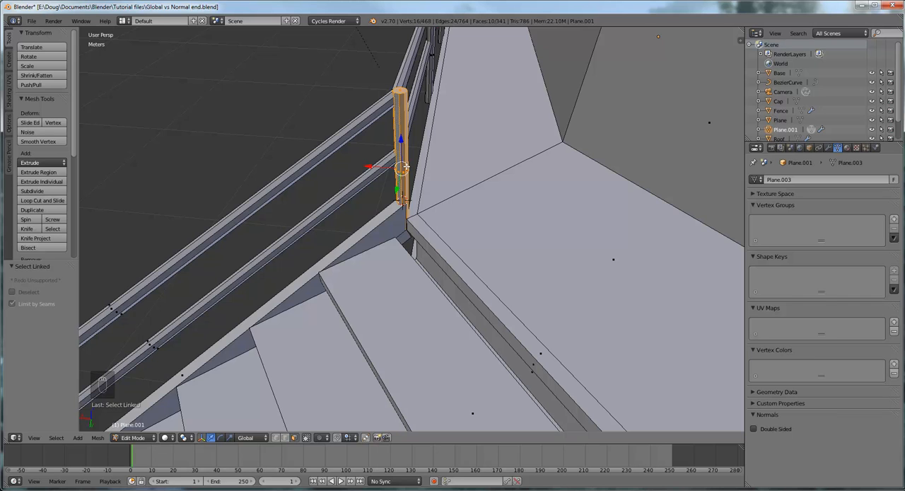
{"action": "key", "text": "KP_7"}
{"action": "scroll", "coordinate": [410, 176], "scroll_direction": "down", "scroll_amount": 2}
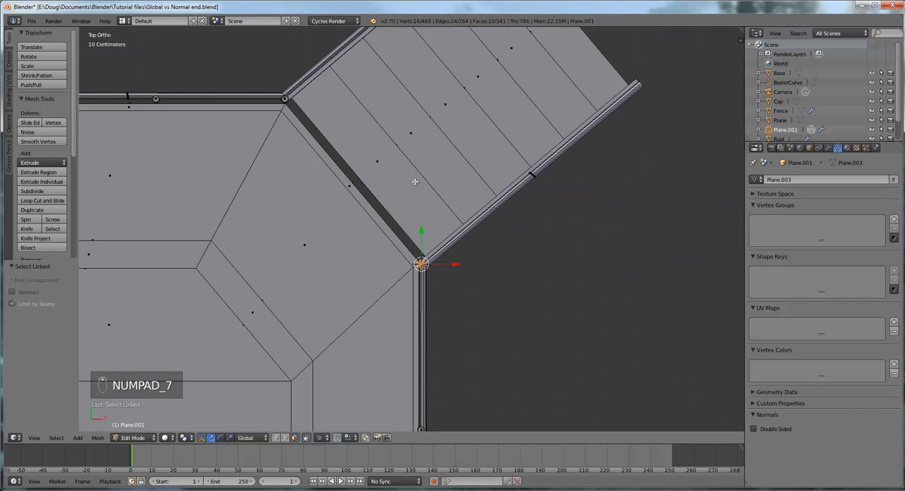
- Duplicate the near stair corner post and place the copy midway along the stair rail, about 67 cm in X and 54 cm in Y
{"action": "scroll", "coordinate": [415, 182], "scroll_direction": "down", "scroll_amount": 2}
{"action": "middle_click_drag", "start_coordinate": [460, 236], "coordinate": [373, 273], "text": "shift"}
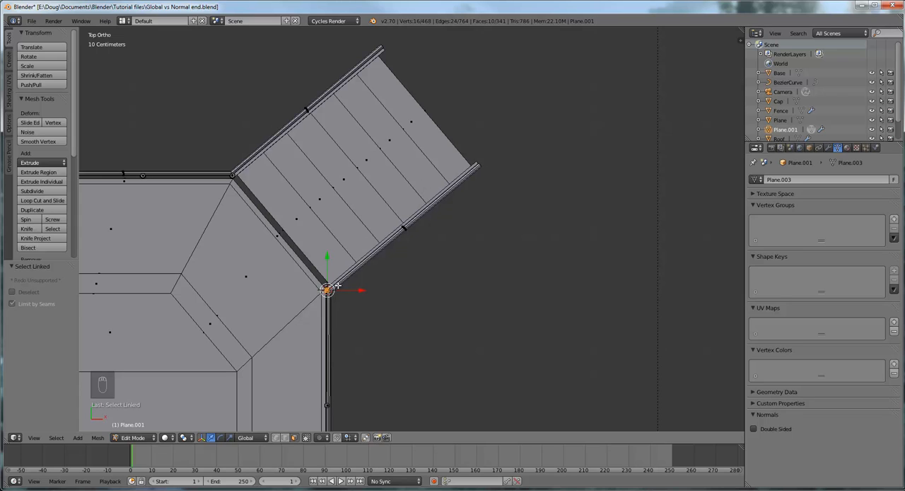
{"action": "key", "text": "shift+d"}
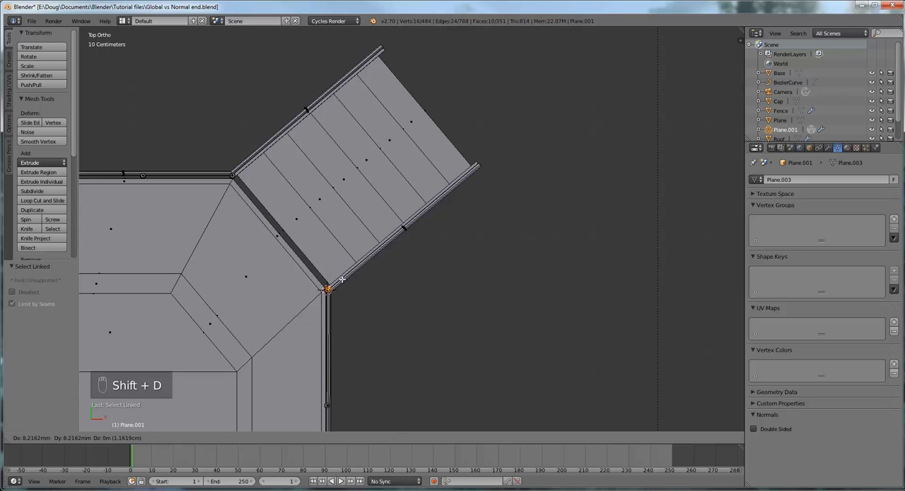
{"action": "right_click", "coordinate": [380, 244]}
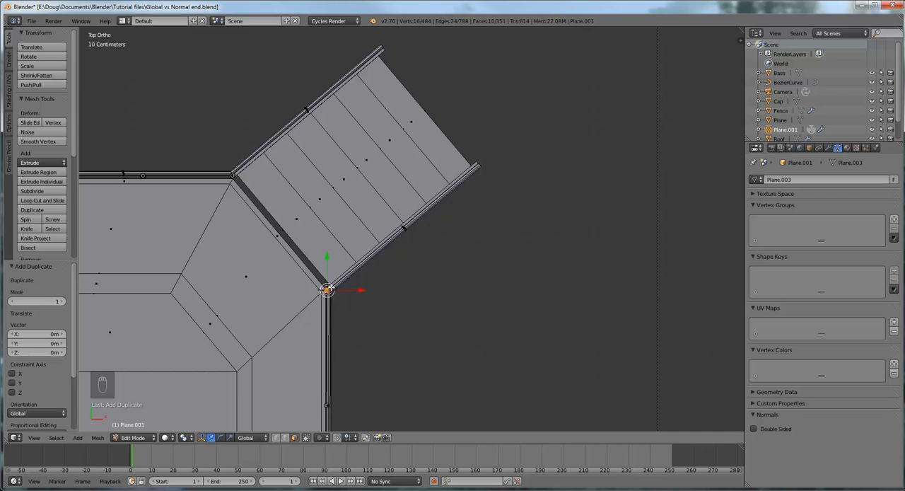
{"action": "key", "text": "g"}
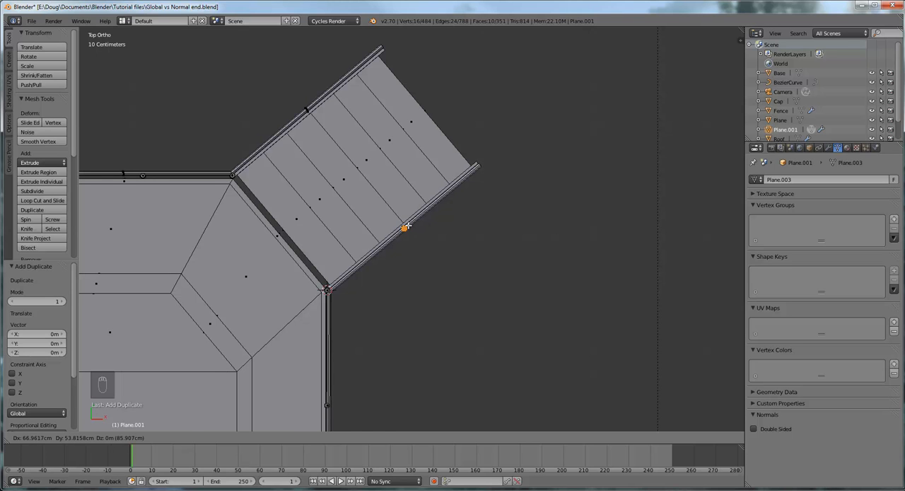
{"action": "left_click", "coordinate": [404, 228]}
- Lower the new mid-rail post about 37 cm along Z to fit under the sloping stair rail
{"action": "middle_click_drag", "start_coordinate": [486, 267], "coordinate": [451, 156]}
{"action": "middle_click_drag", "start_coordinate": [421, 189], "coordinate": [413, 206]}
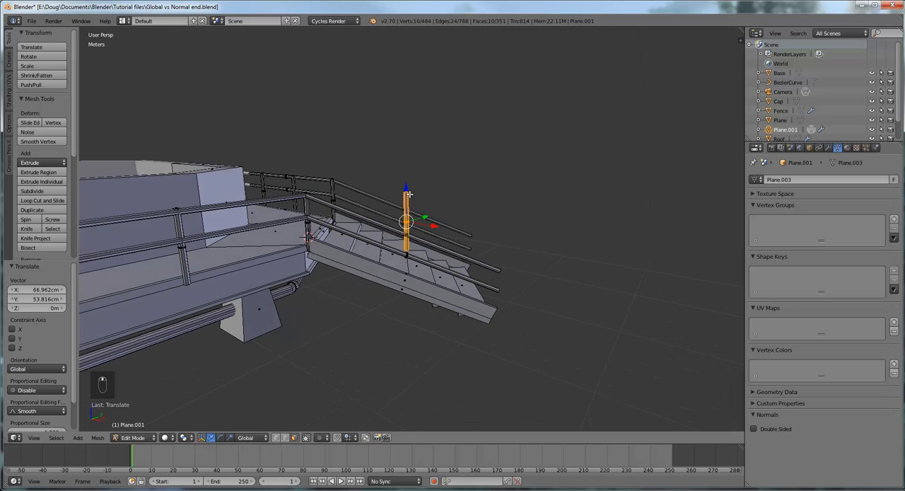
{"action": "key", "text": "g"}
{"action": "key", "text": "z"}
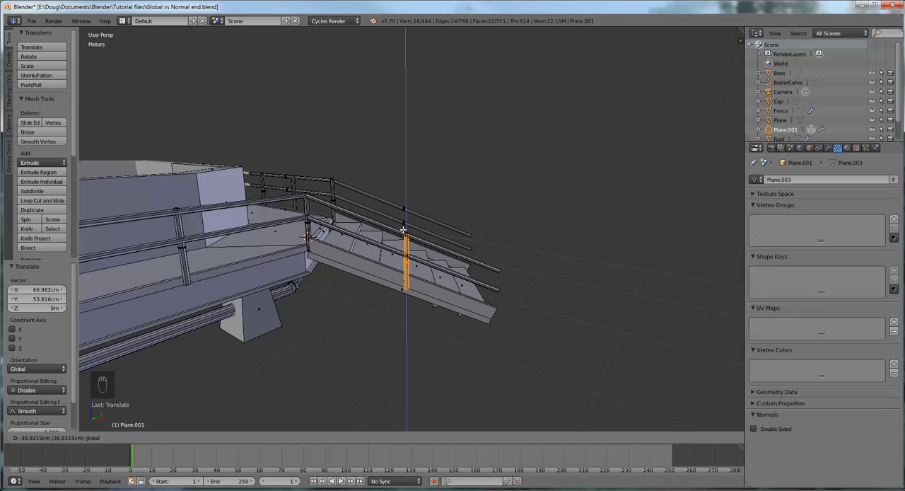
{"action": "left_click", "coordinate": [404, 230]}
- Duplicate the mid-rail post and place the copy at the outer end of the same stair rail in top view
{"action": "middle_click_drag", "start_coordinate": [450, 225], "coordinate": [451, 294]}
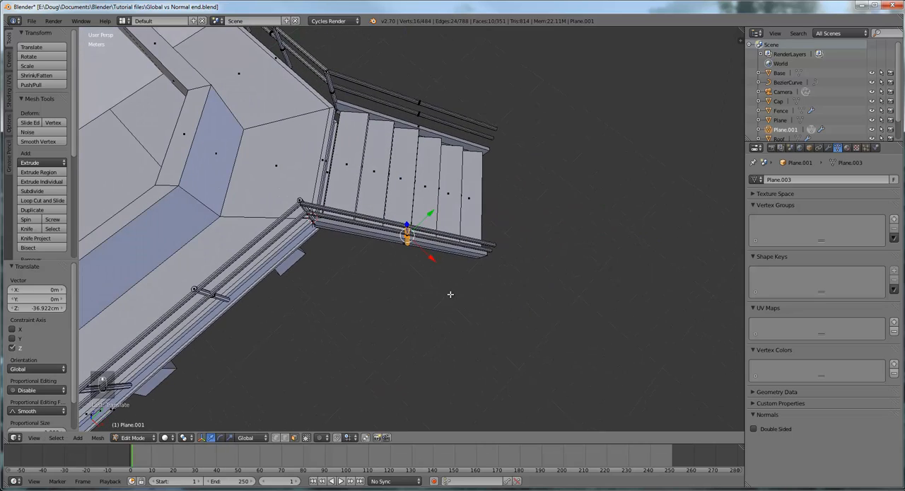
{"action": "key", "text": "KP_7"}
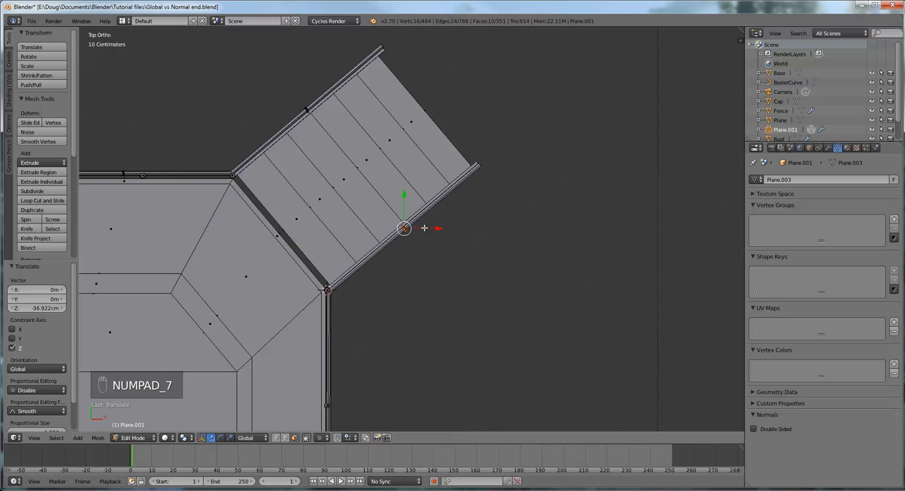
{"action": "left_click", "coordinate": [32, 211]}
{"action": "right_click", "coordinate": [75, 193]}
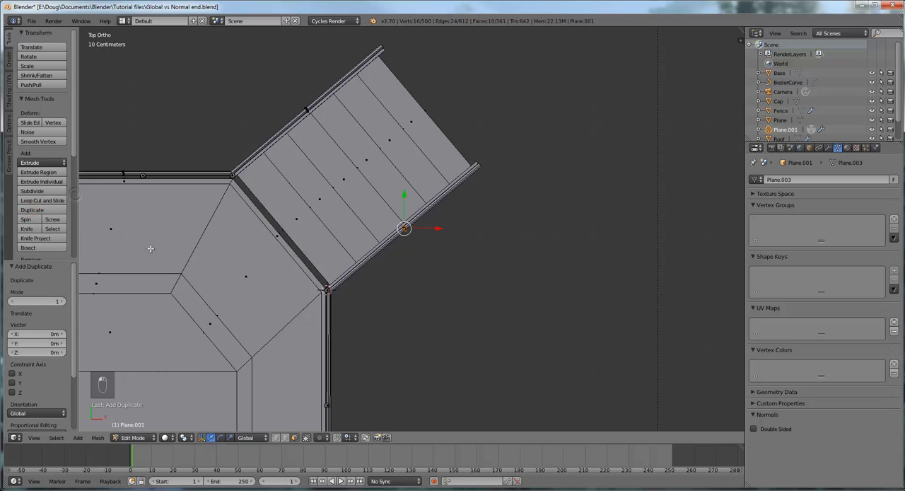
{"action": "left_click_drag", "start_coordinate": [404, 228], "coordinate": [480, 163]}
- Lower the outer end post about 34 cm along Z to meet the foot of the stair rail
{"action": "middle_click_drag", "start_coordinate": [531, 156], "coordinate": [515, 245]}
{"action": "left_click_drag", "start_coordinate": [509, 230], "coordinate": [503, 277]}
{"action": "middle_click_drag", "start_coordinate": [504, 279], "coordinate": [415, 344]}
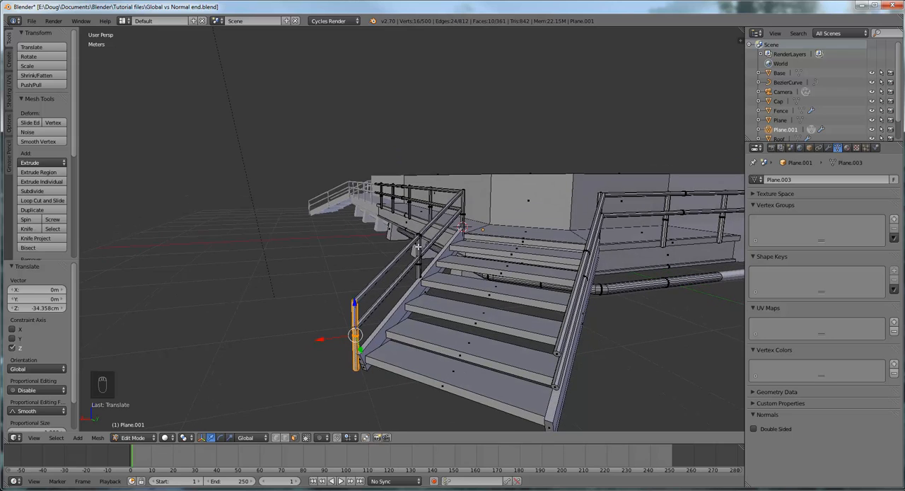
- Duplicate the middle and end stair posts together and place the copies on the opposite stair rail, about -85 cm in X and 1.03 m in Y
{"action": "middle_click_drag", "start_coordinate": [483, 291], "coordinate": [303, 296]}
{"action": "scroll", "coordinate": [337, 330], "scroll_direction": "up", "scroll_amount": 3}
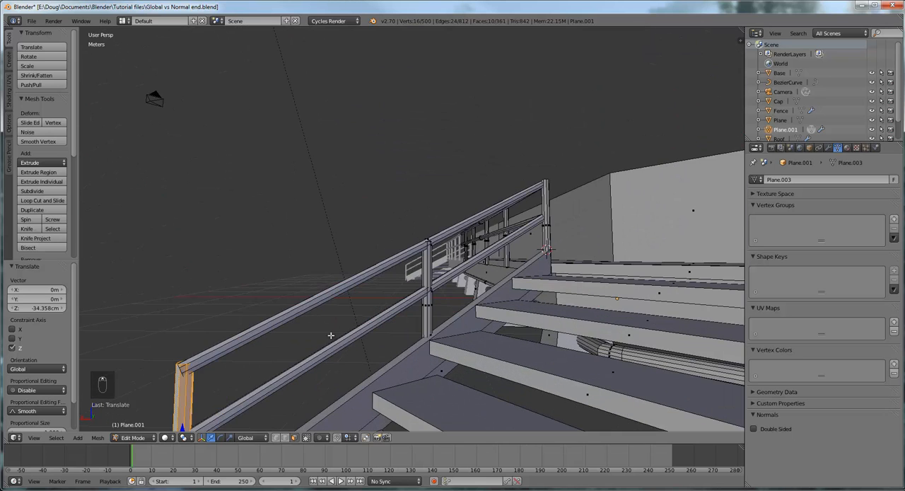
{"action": "middle_click_drag", "start_coordinate": [332, 336], "coordinate": [351, 278], "text": "shift"}
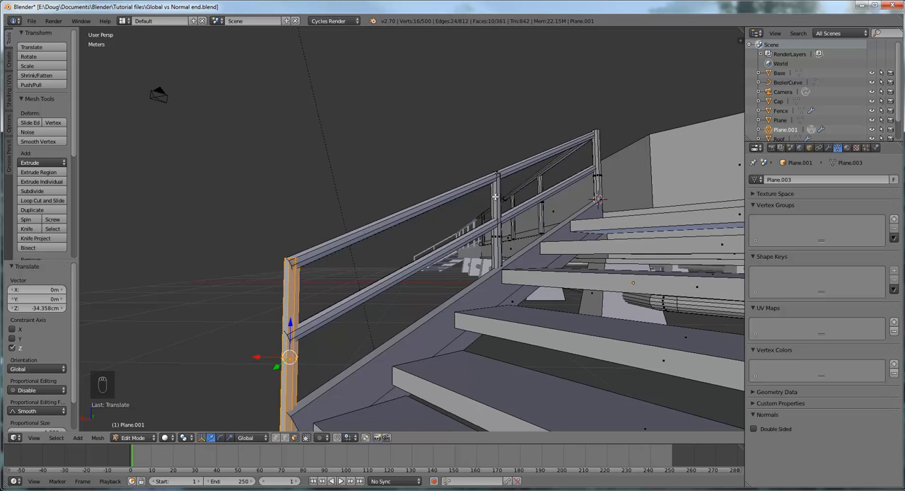
{"action": "key", "text": "l"}
{"action": "scroll", "coordinate": [496, 202], "scroll_direction": "down", "scroll_amount": 4}
{"action": "middle_click_drag", "start_coordinate": [503, 241], "coordinate": [559, 275]}
{"action": "key", "text": "shift+d"}
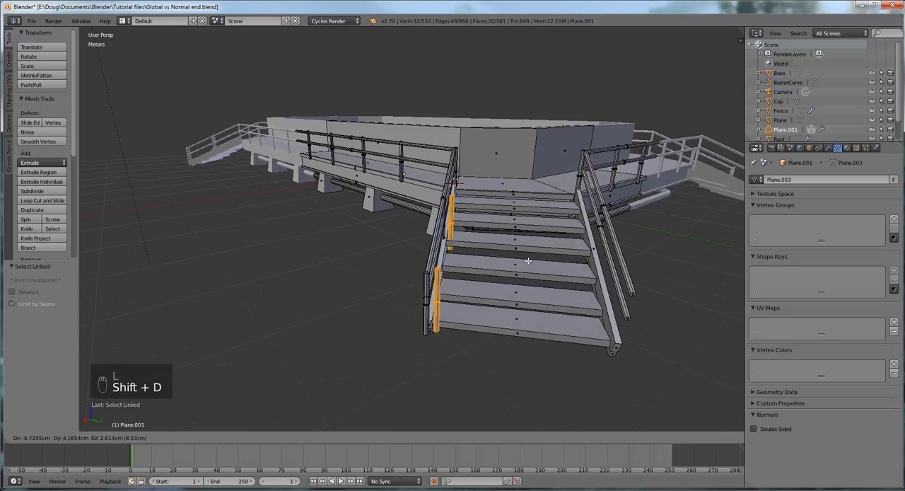
{"action": "right_click", "coordinate": [604, 249]}
{"action": "middle_click_drag", "start_coordinate": [531, 264], "coordinate": [537, 292]}
{"action": "key", "text": "KP_7"}
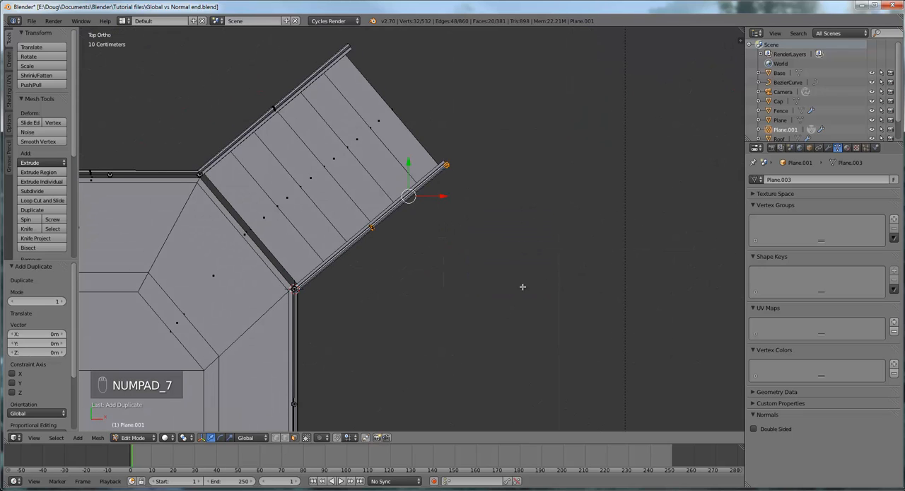
{"action": "left_click_drag", "start_coordinate": [408, 195], "coordinate": [308, 73]}
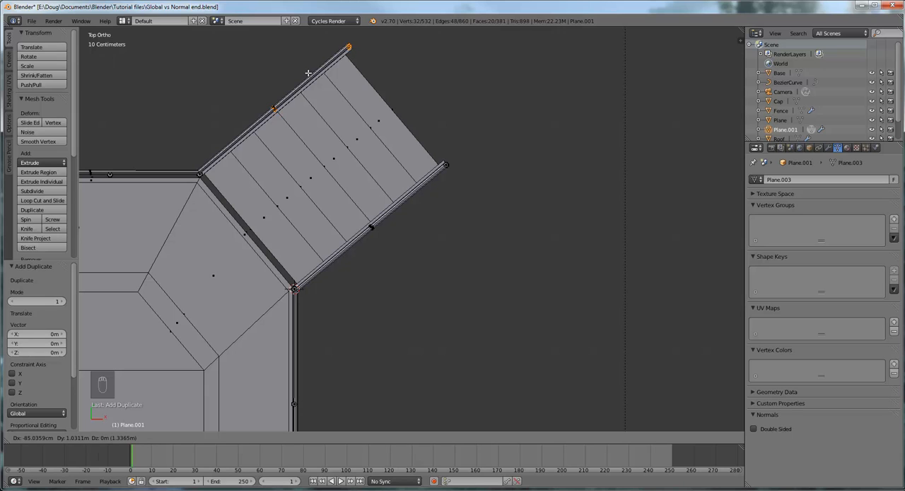
{"action": "left_click_drag", "start_coordinate": [307, 73], "coordinate": [309, 74]}
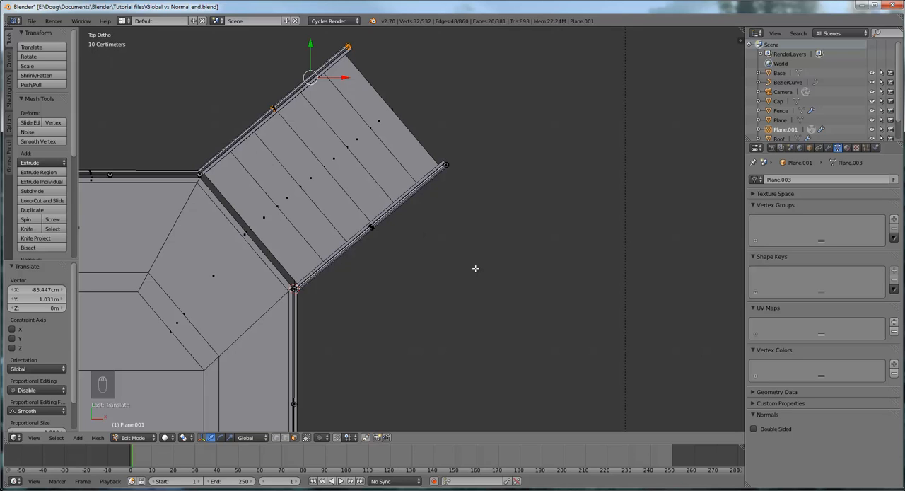
- Compare the top view in perspective and orthographic projection and inspect the posts on both stair rails from several angles
{"action": "key", "text": "KP_5"}
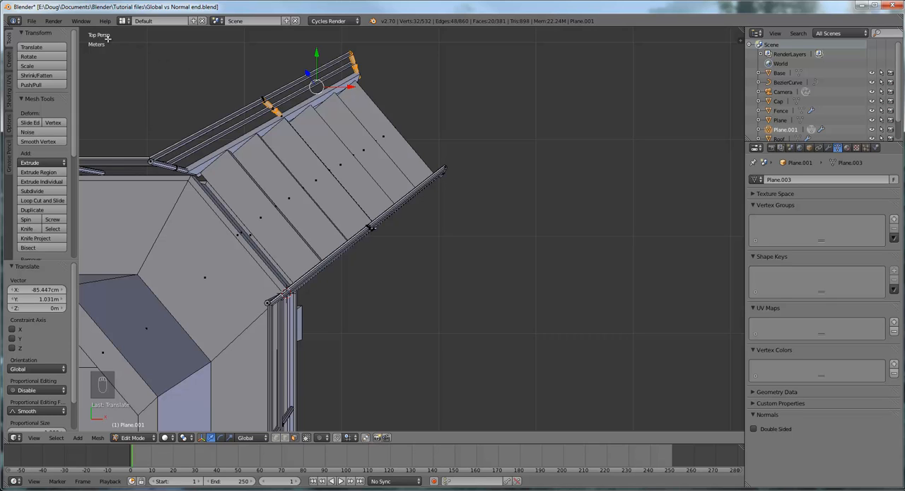
{"action": "key", "text": "KP_5"}
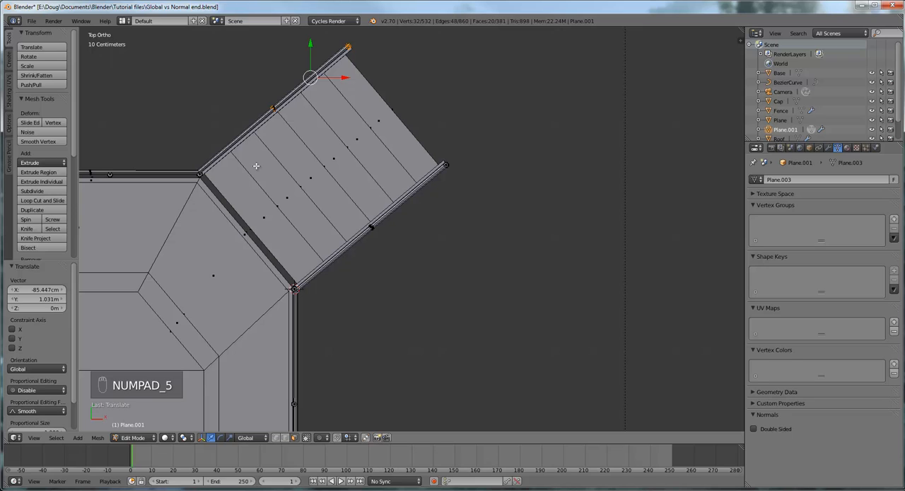
{"action": "middle_click_drag", "start_coordinate": [416, 180], "coordinate": [365, 145]}
{"action": "scroll", "coordinate": [365, 146], "scroll_direction": "down", "scroll_amount": 5}
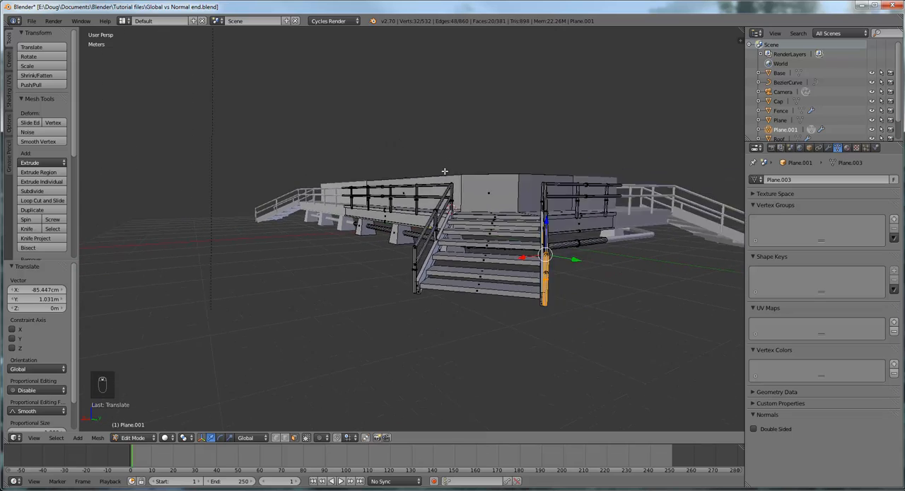
{"action": "middle_click_drag", "start_coordinate": [696, 212], "coordinate": [683, 230]}
{"action": "scroll", "coordinate": [637, 234], "scroll_direction": "down", "scroll_amount": 4}
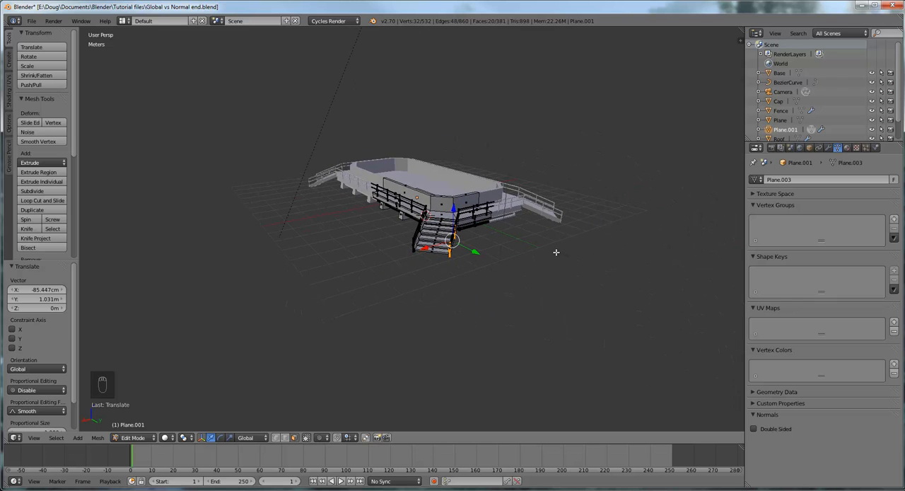
{"action": "middle_click_drag", "start_coordinate": [556, 252], "coordinate": [515, 233]}
{"action": "scroll", "coordinate": [523, 222], "scroll_direction": "up", "scroll_amount": 4}
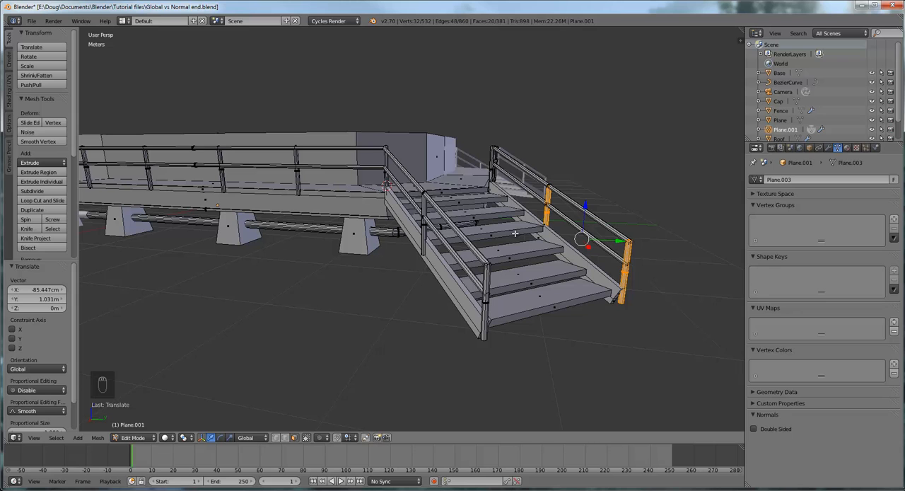
{"action": "scroll", "coordinate": [515, 234], "scroll_direction": "down", "scroll_amount": 4}
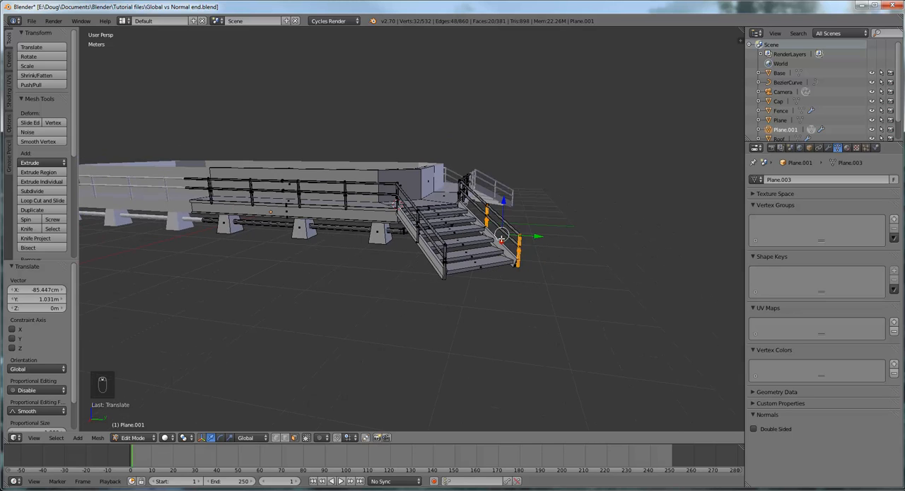
{"action": "middle_click_drag", "start_coordinate": [506, 236], "coordinate": [469, 266]}
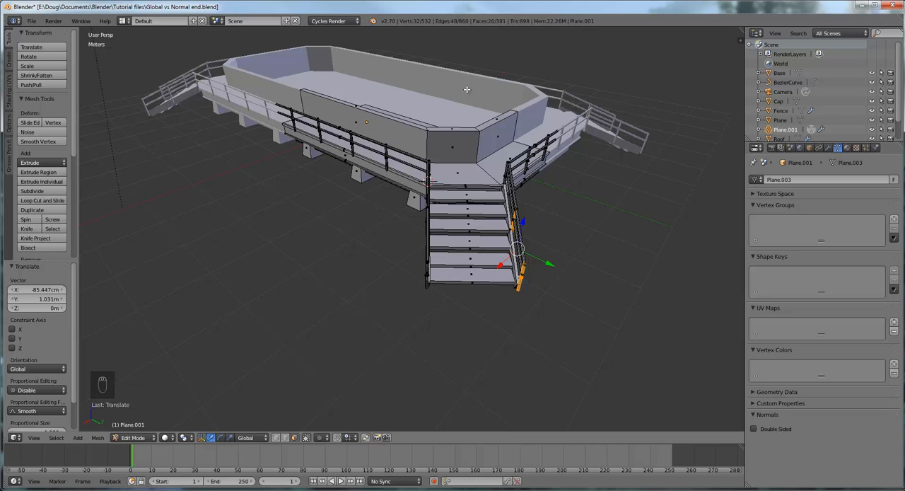
{"action": "middle_click_drag", "start_coordinate": [509, 157], "coordinate": [496, 145]}
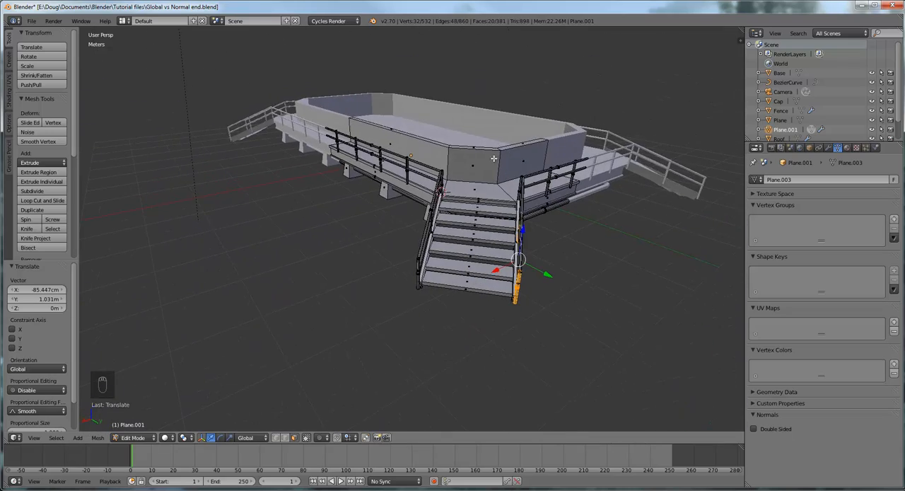
{"action": "scroll", "coordinate": [494, 159], "scroll_direction": "up", "scroll_amount": 3}
{"action": "middle_click_drag", "start_coordinate": [484, 182], "coordinate": [543, 164]}
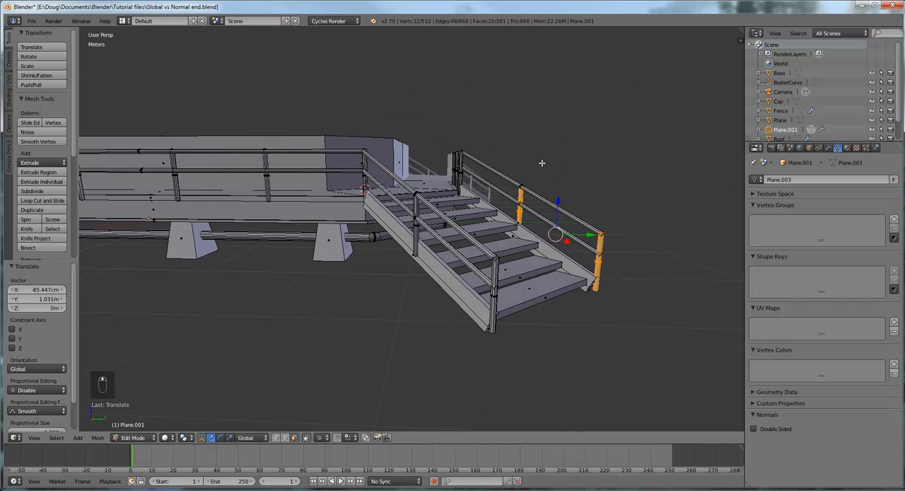